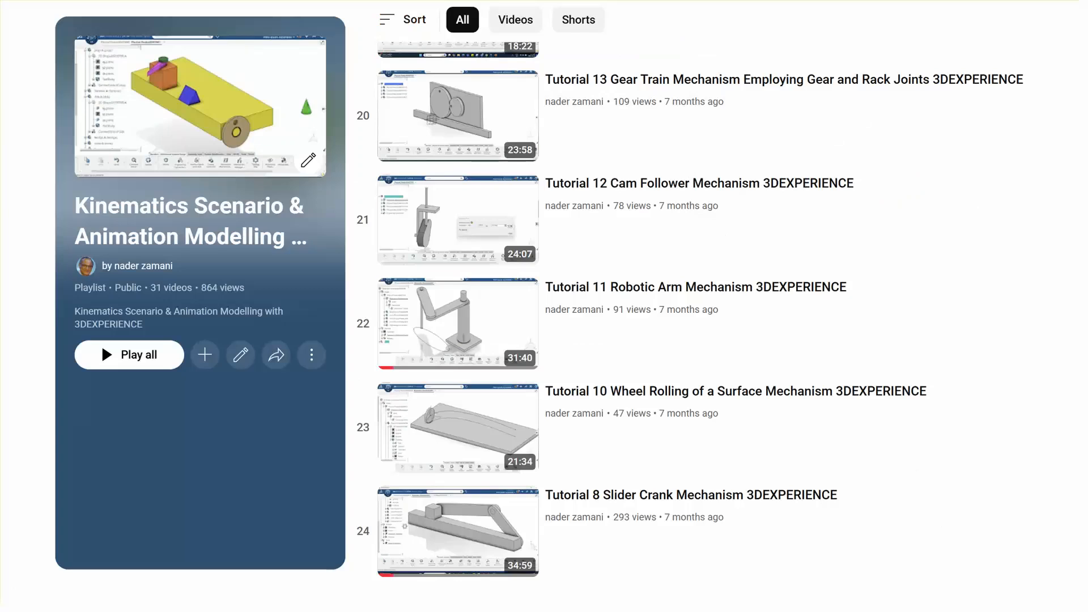
click(1024, 479)
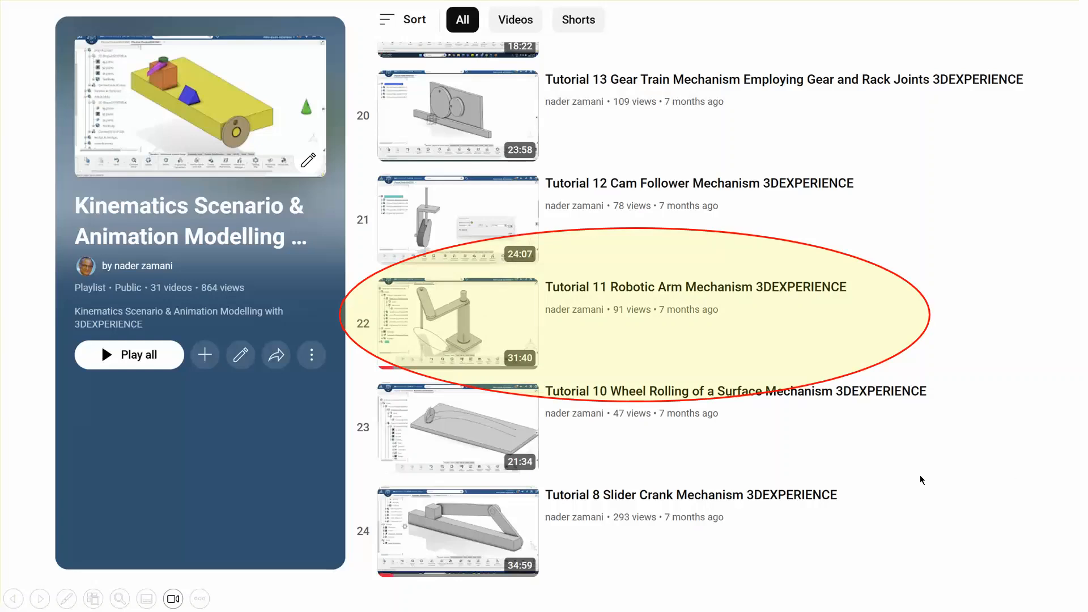
click(951, 495)
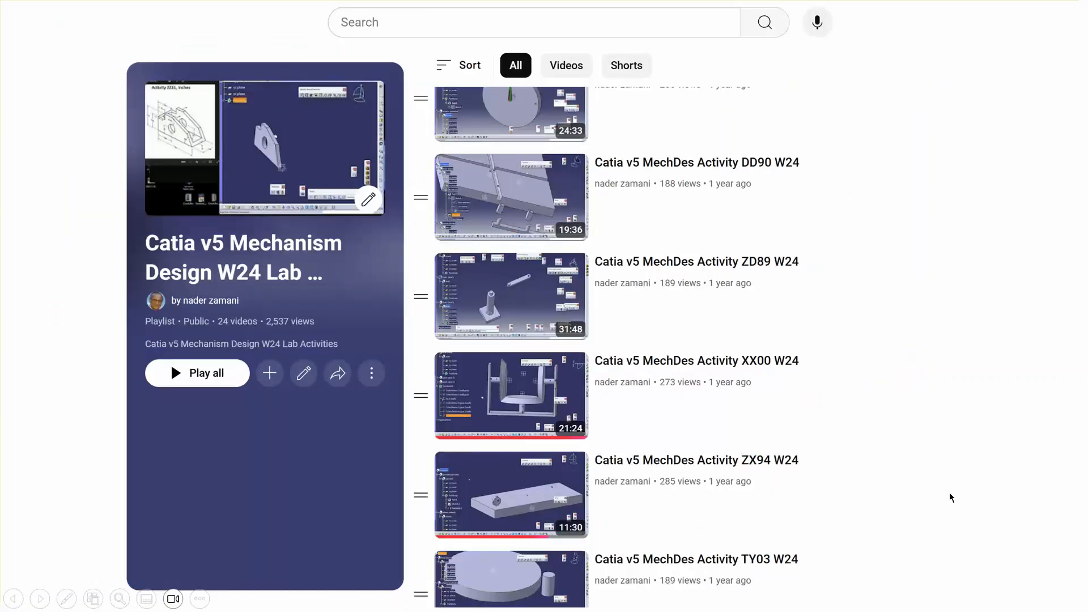
click(950, 497)
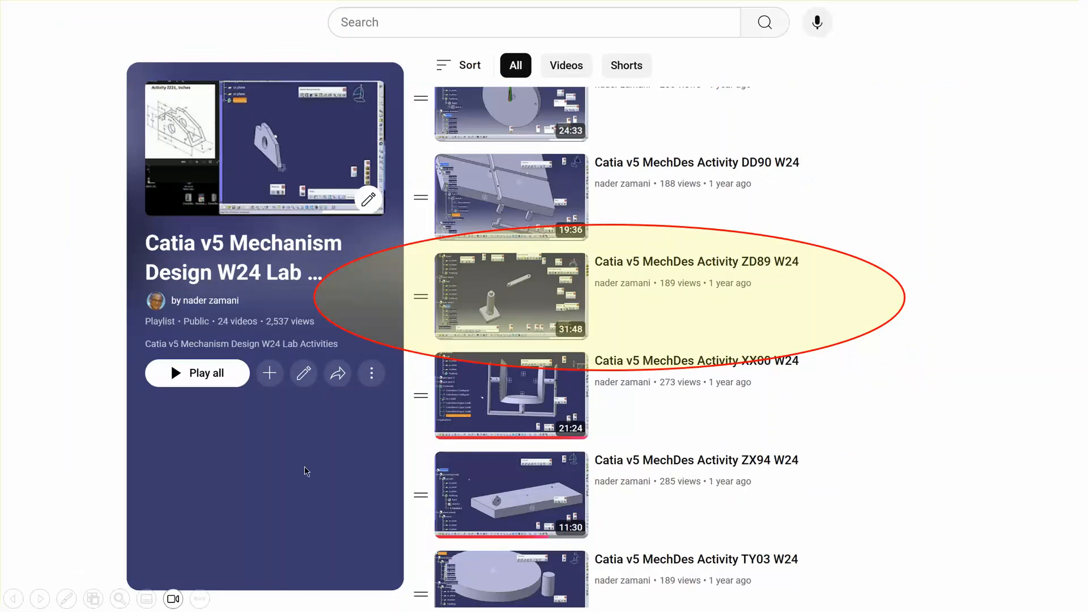
click(911, 527)
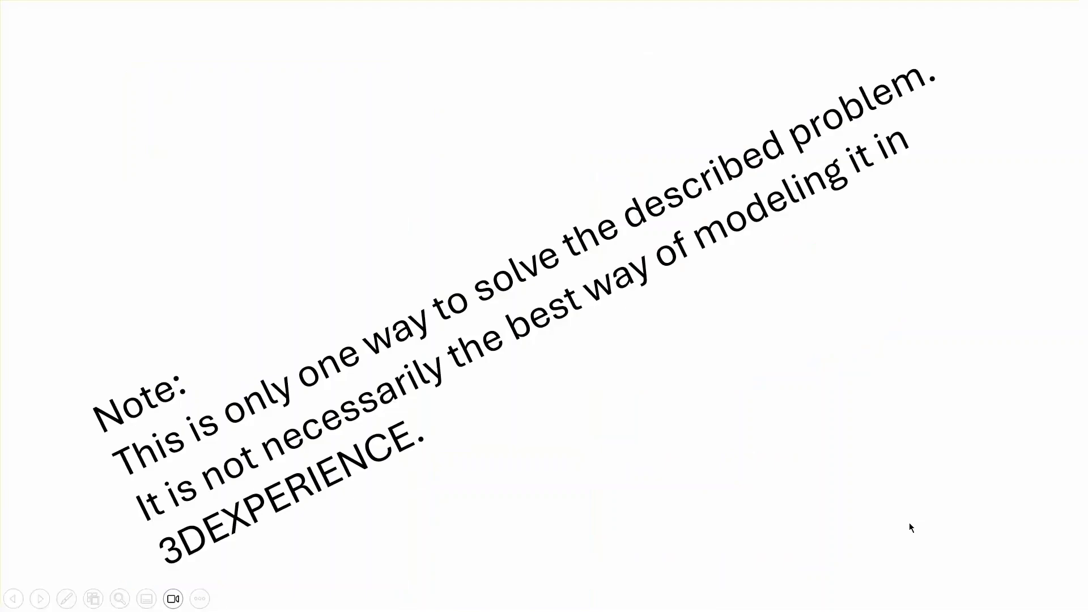
click(857, 504)
click(857, 505)
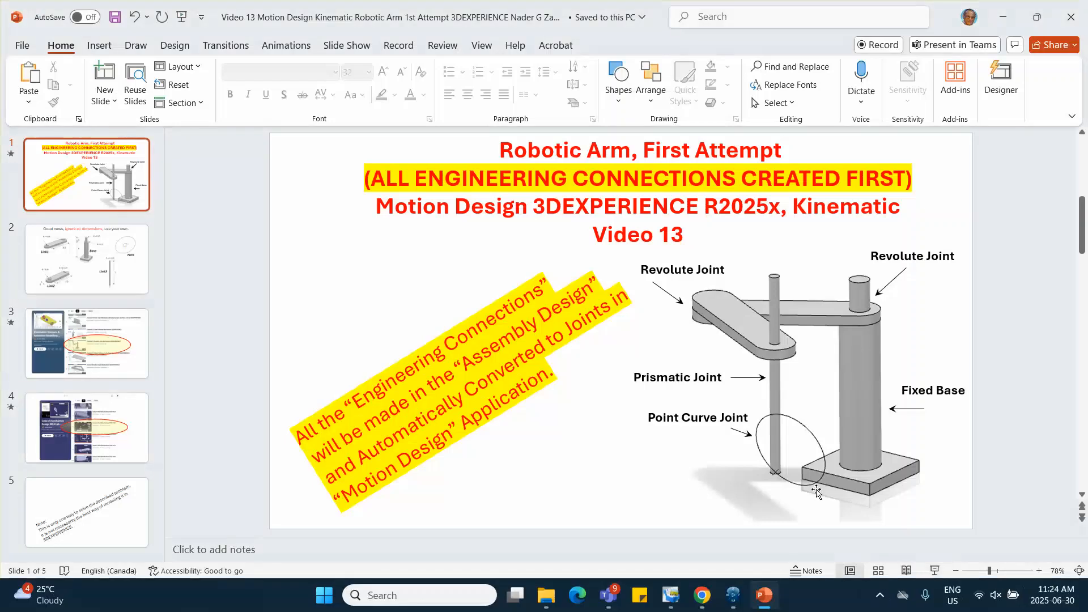
Switch to 3DEXPERIENCE and create a new physical product in the Assembly Design app
click(729, 595)
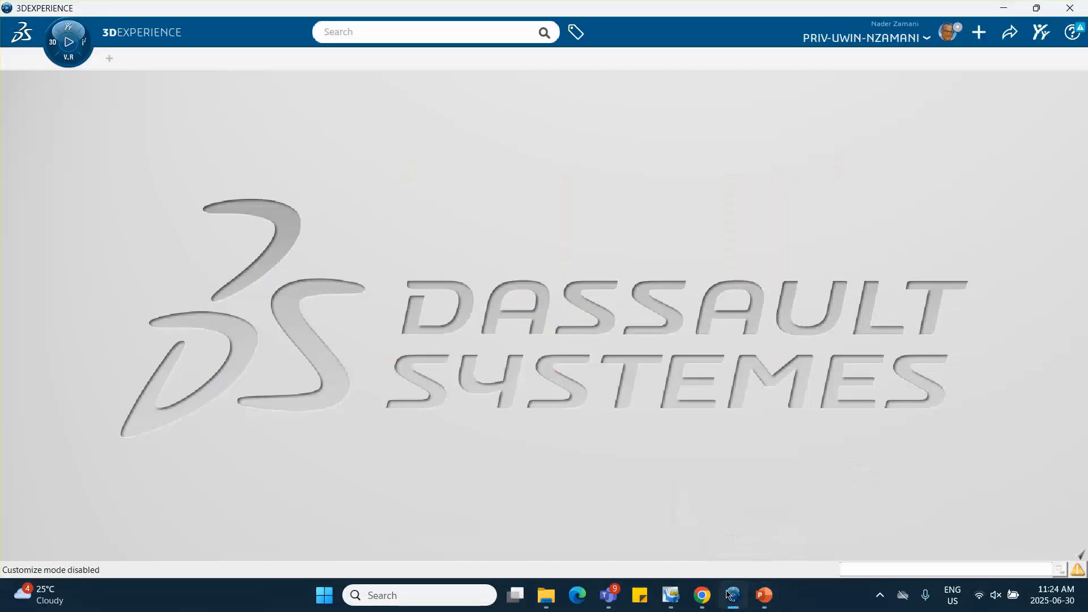
click(65, 40)
click(107, 236)
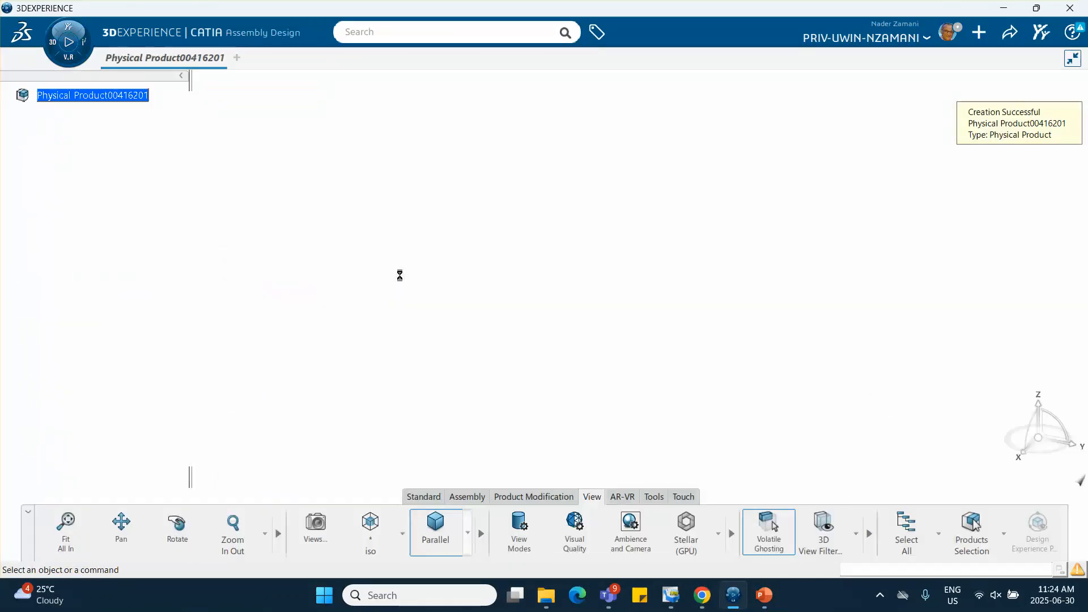
Insert a new 3D part under the root physical product
right_click(112, 95)
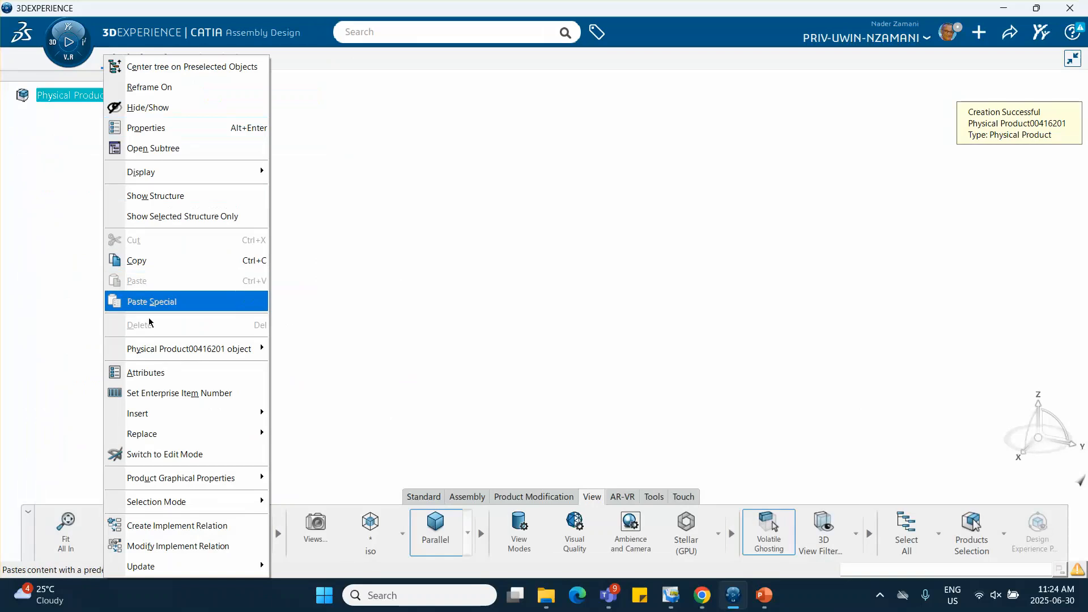
mouse_move(170, 413)
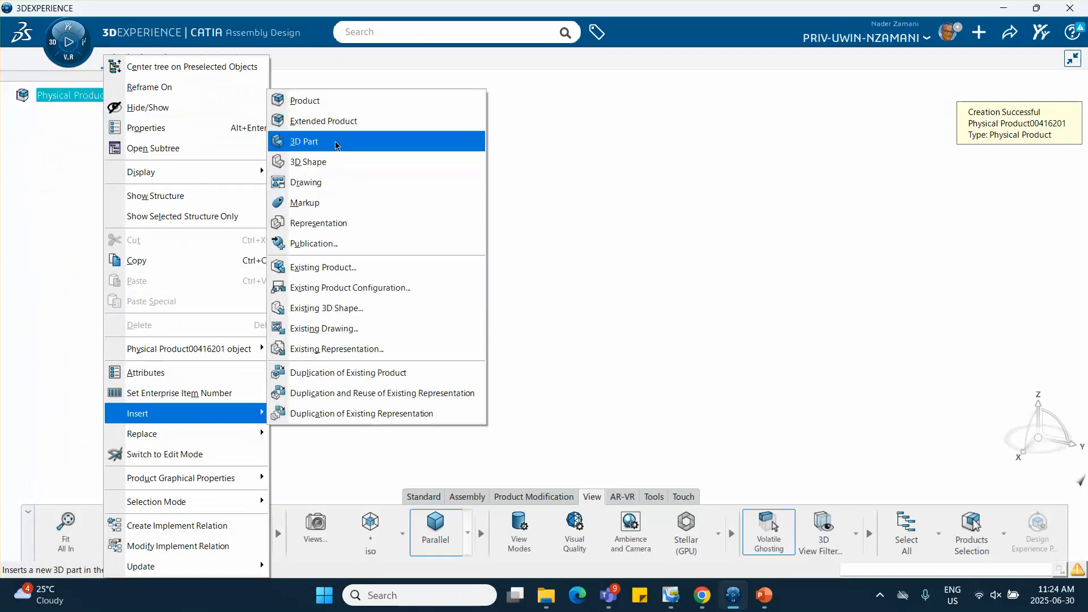
click(317, 141)
Set both the title and the instance title of the inserted 3D part to "base"
right_click(117, 115)
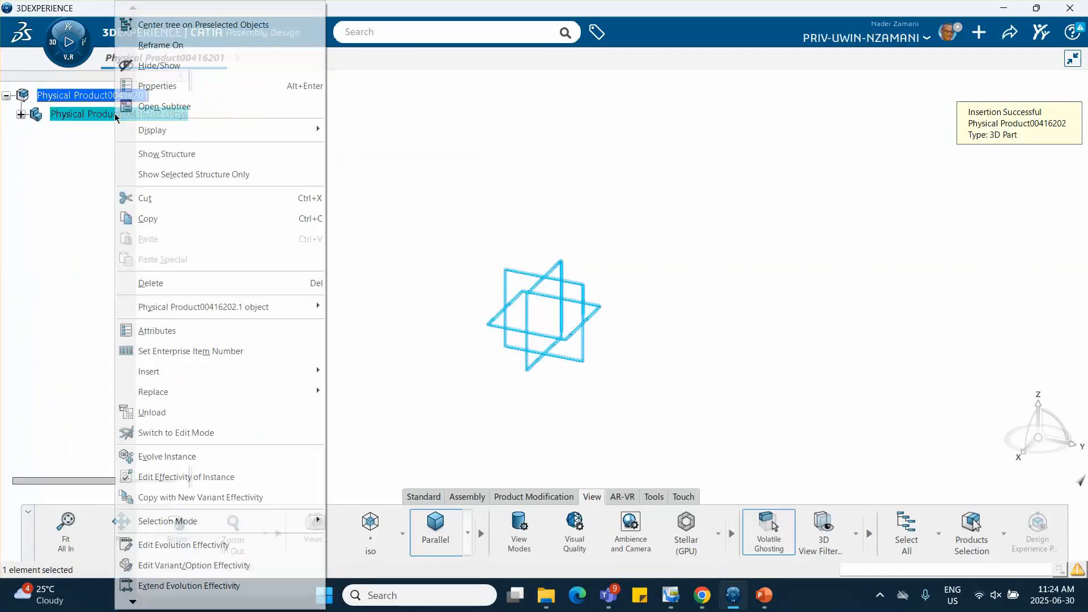
click(170, 91)
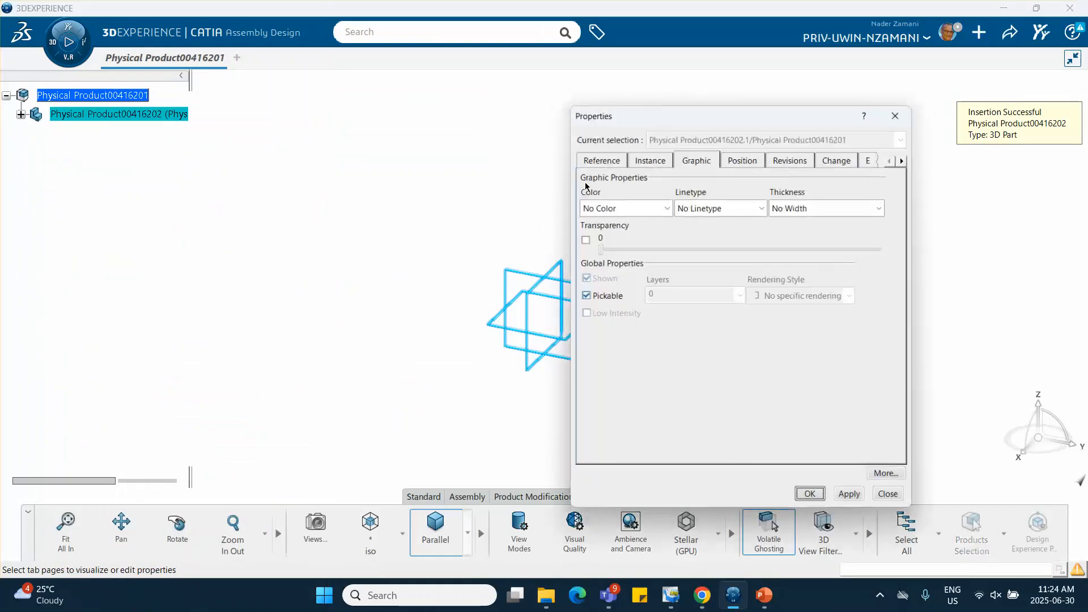
click(617, 156)
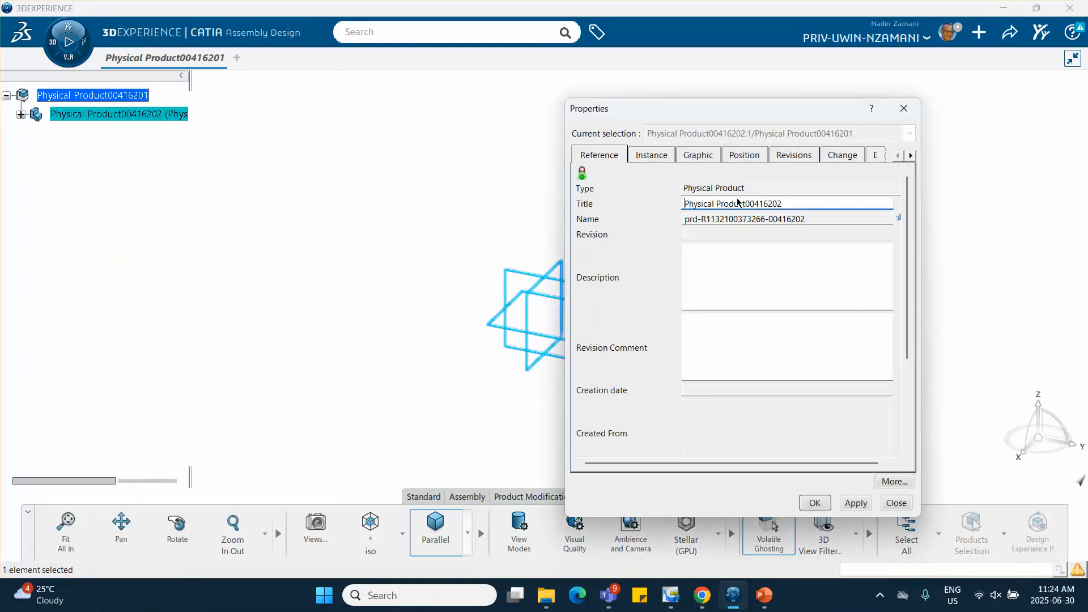
drag(796, 203, 564, 199)
text(base)
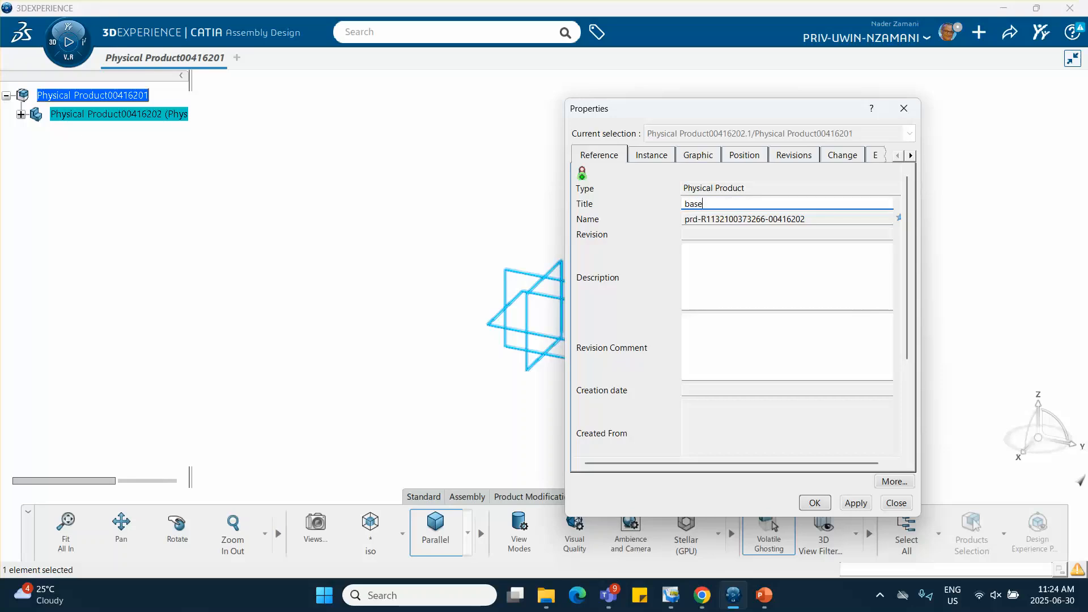
click(650, 156)
drag(764, 203, 667, 203)
text(base)
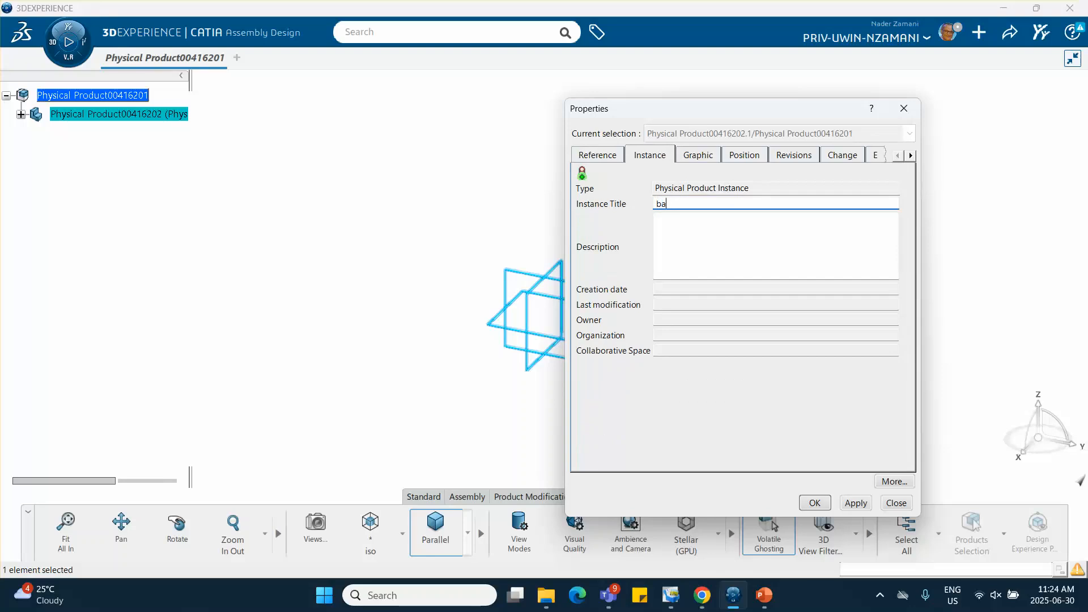
Set the base part's graphic color to yellow and accept the property changes
click(696, 156)
click(661, 208)
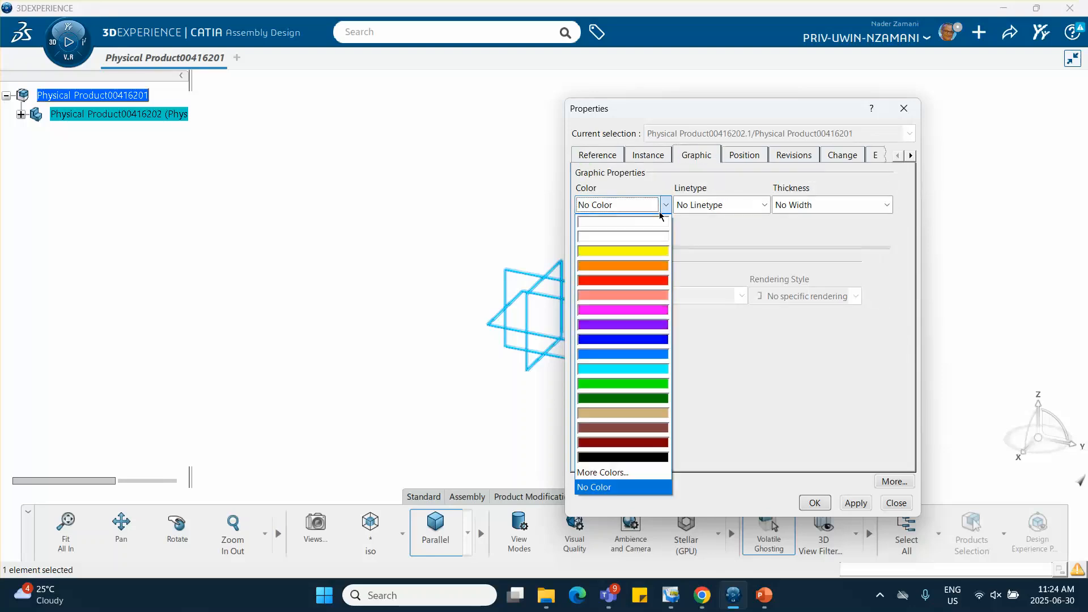
click(626, 251)
click(815, 509)
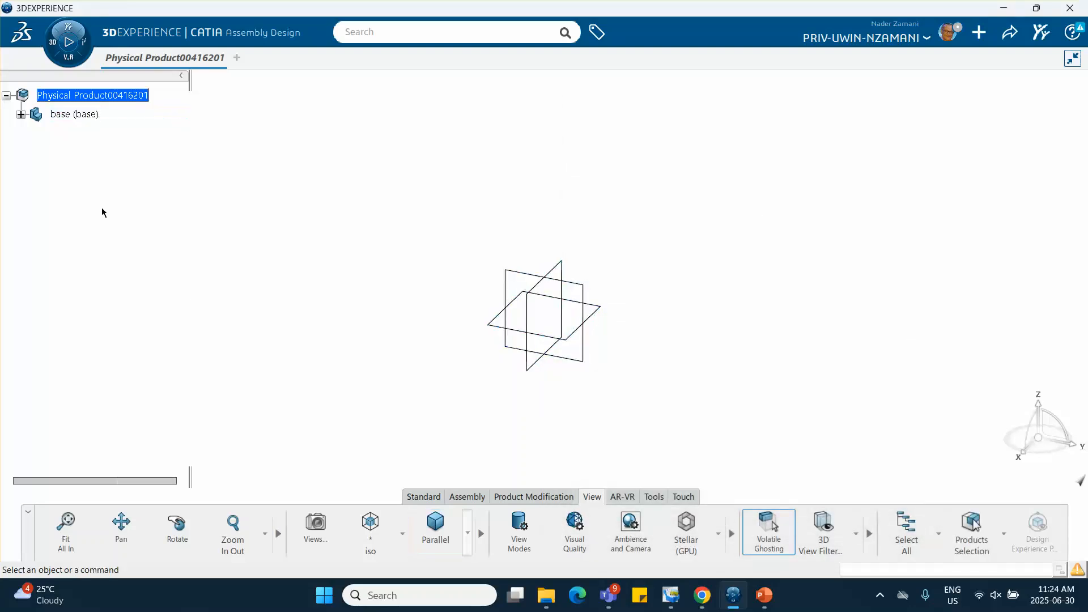
Open the base part's 3D shape in Part Design and start a sketch on the xy plane
click(21, 114)
double_click(91, 134)
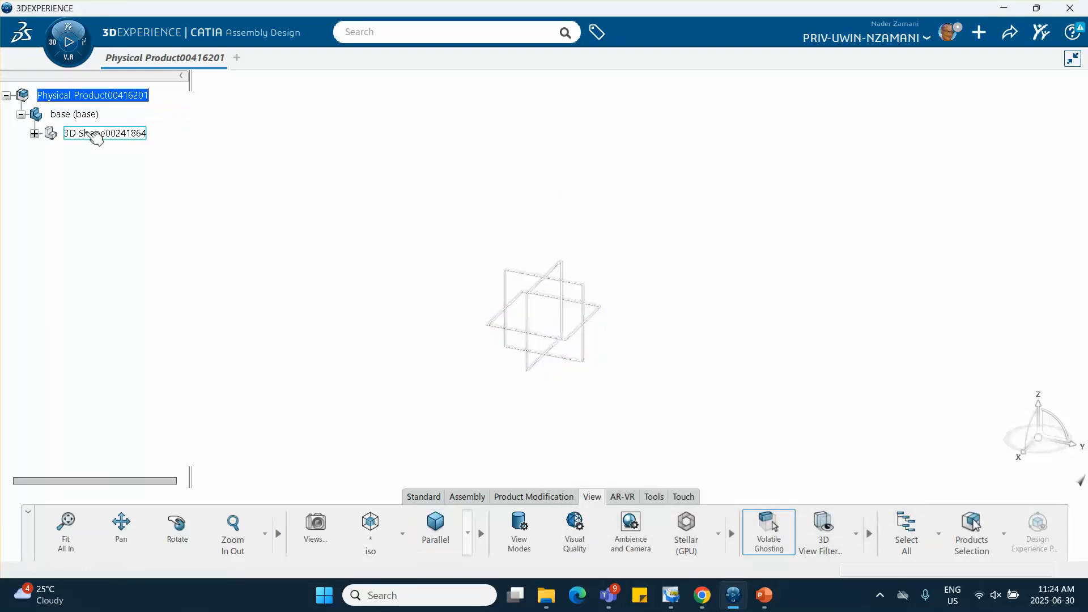
click(258, 204)
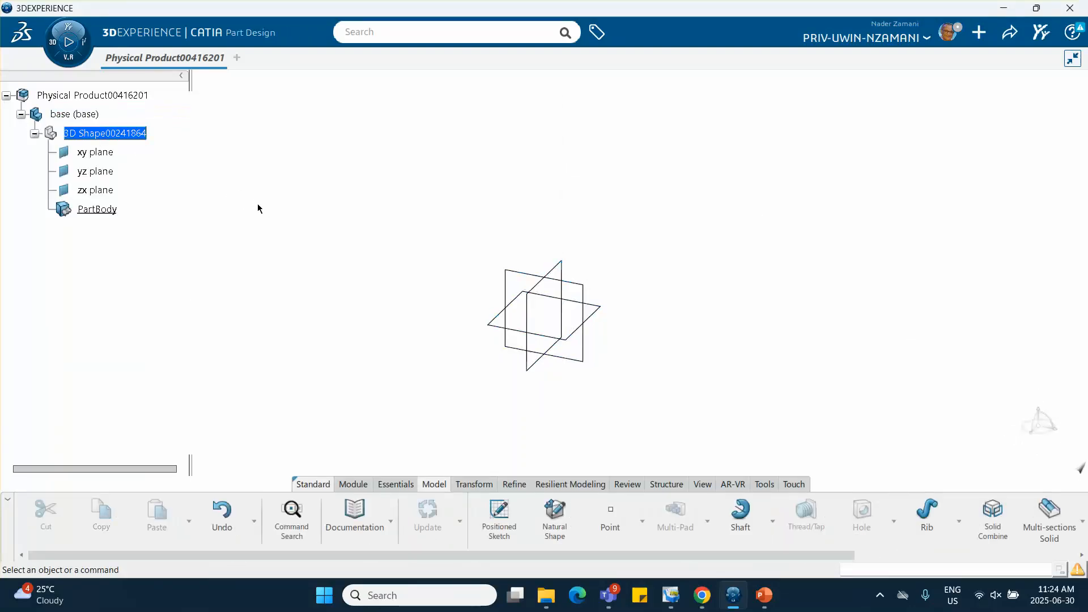
click(601, 309)
click(699, 260)
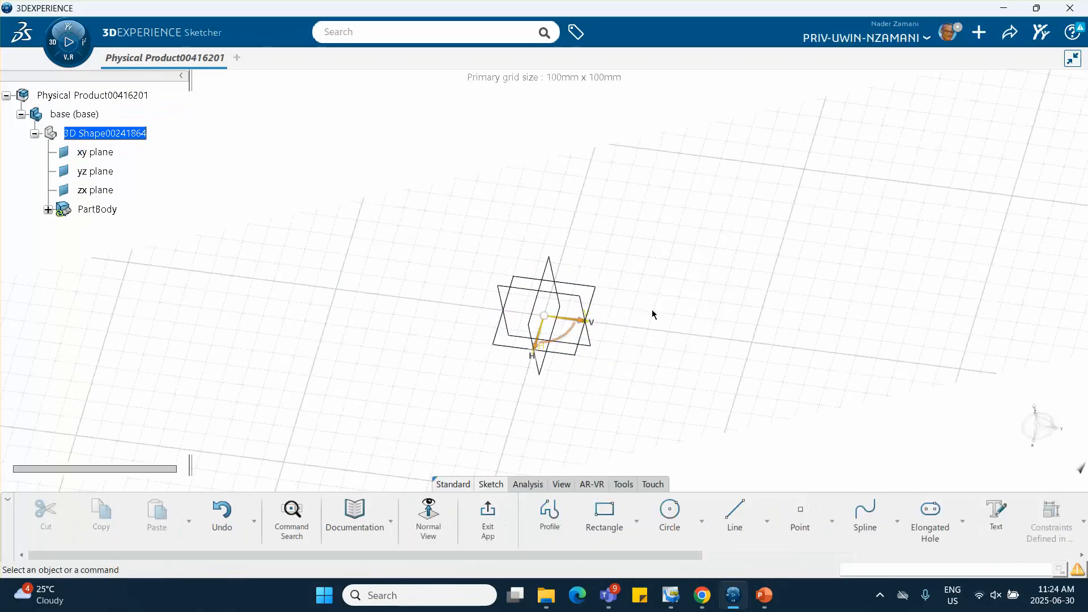
Sketch a square centered rectangle about the origin, slightly larger than the outline of the reference planes
mouse_move(667, 318)
middle_down()
mouse_move(556, 358)
mouse_move(556, 329)
middle_up()
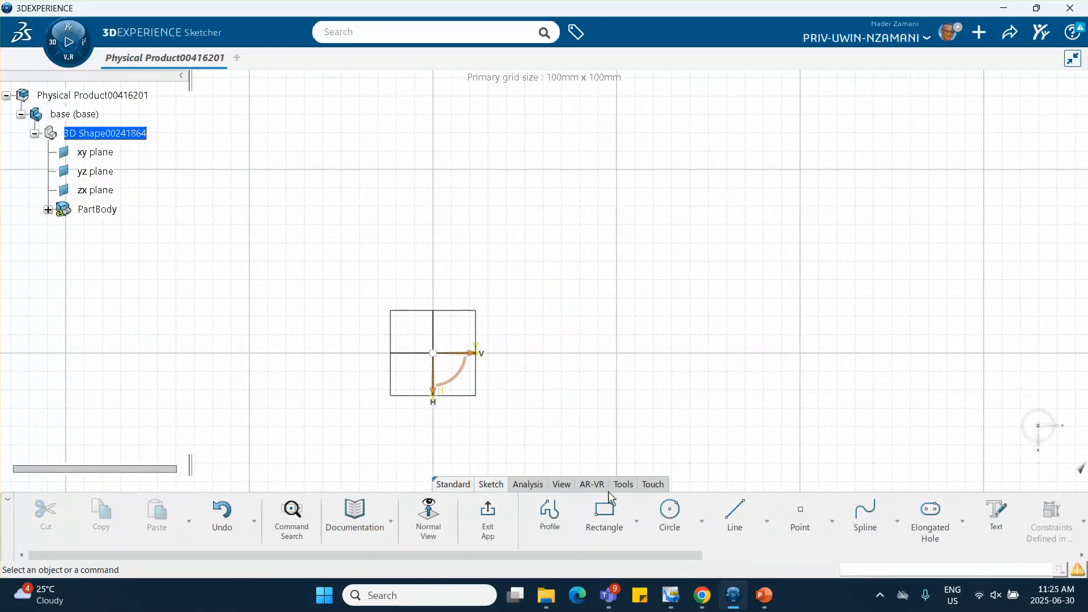
click(636, 515)
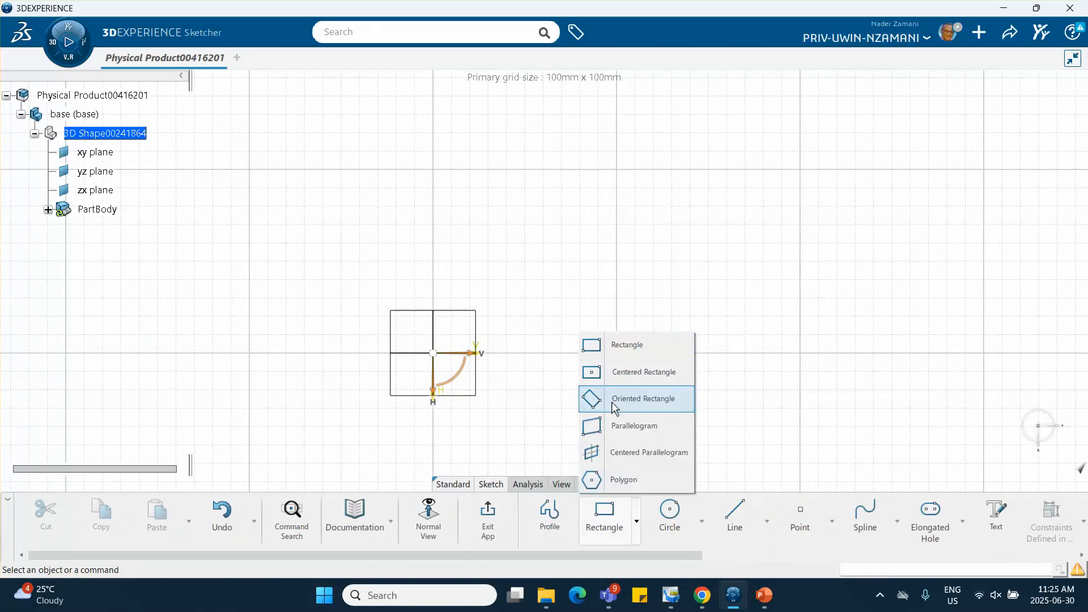
click(611, 370)
click(434, 354)
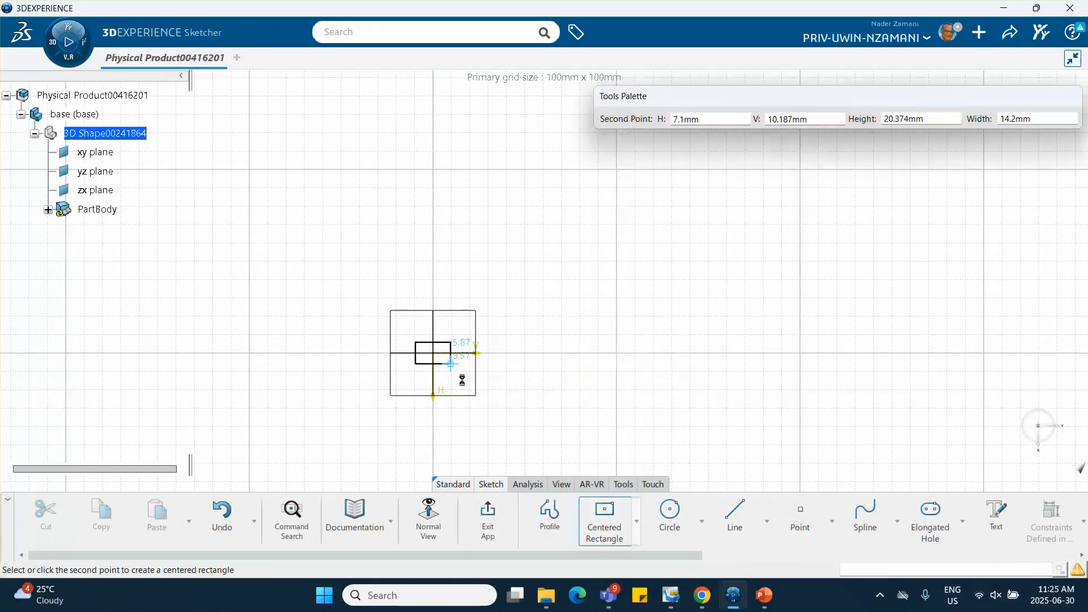
click(487, 407)
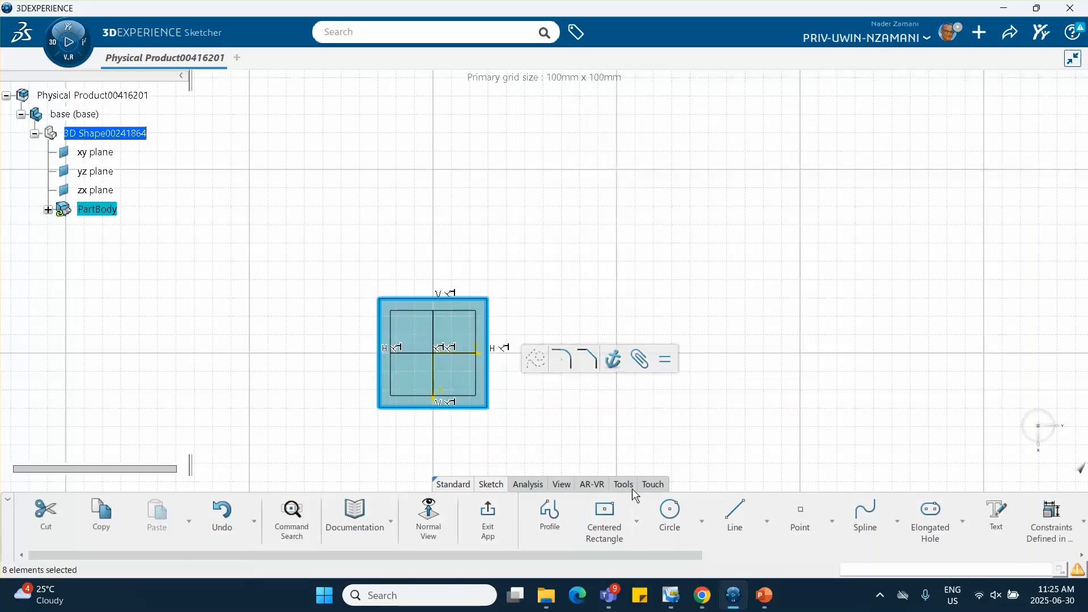
Draw two concentric circles centered on the origin inside the square, the second smaller than the first, and exit the sketch
click(669, 513)
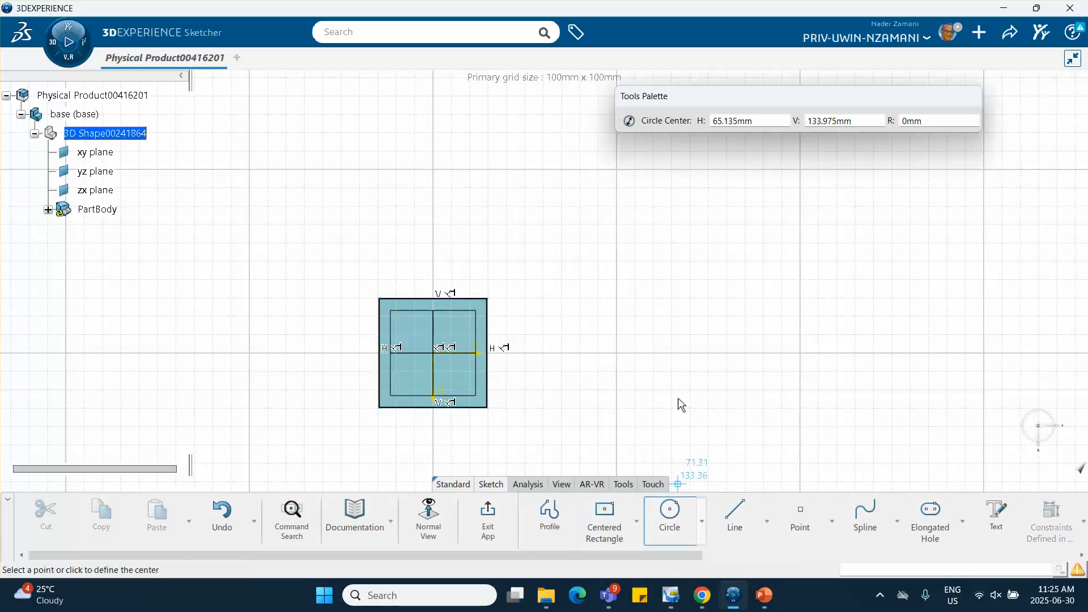
click(437, 352)
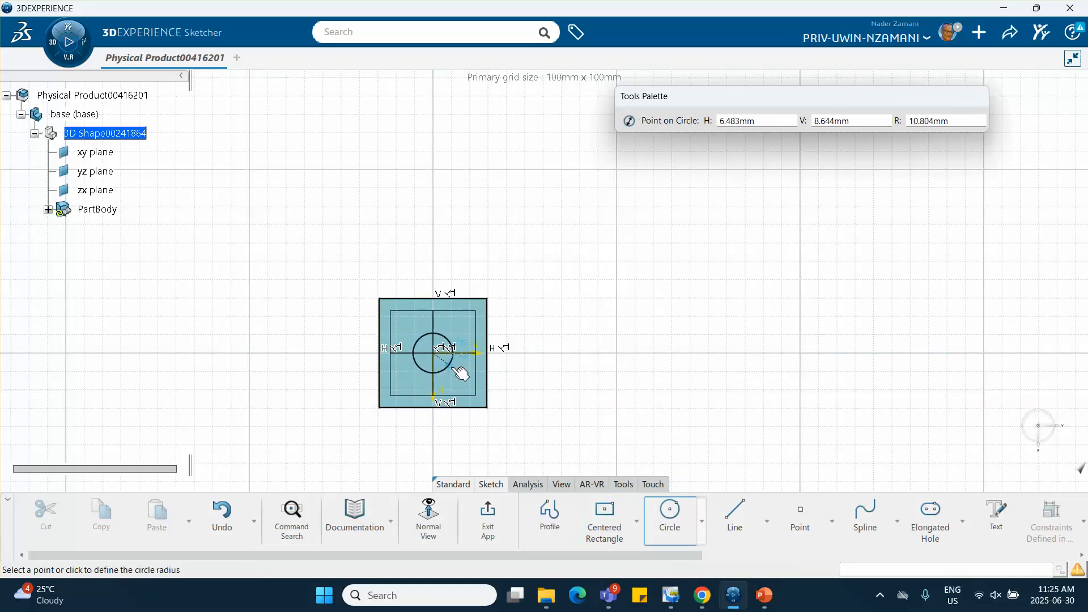
click(464, 375)
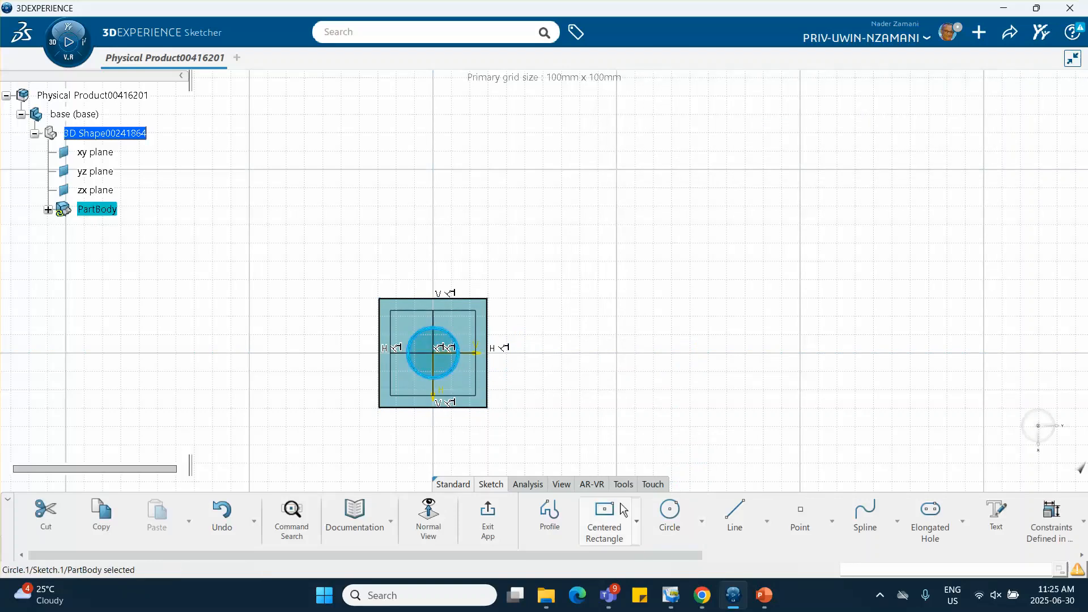
click(669, 513)
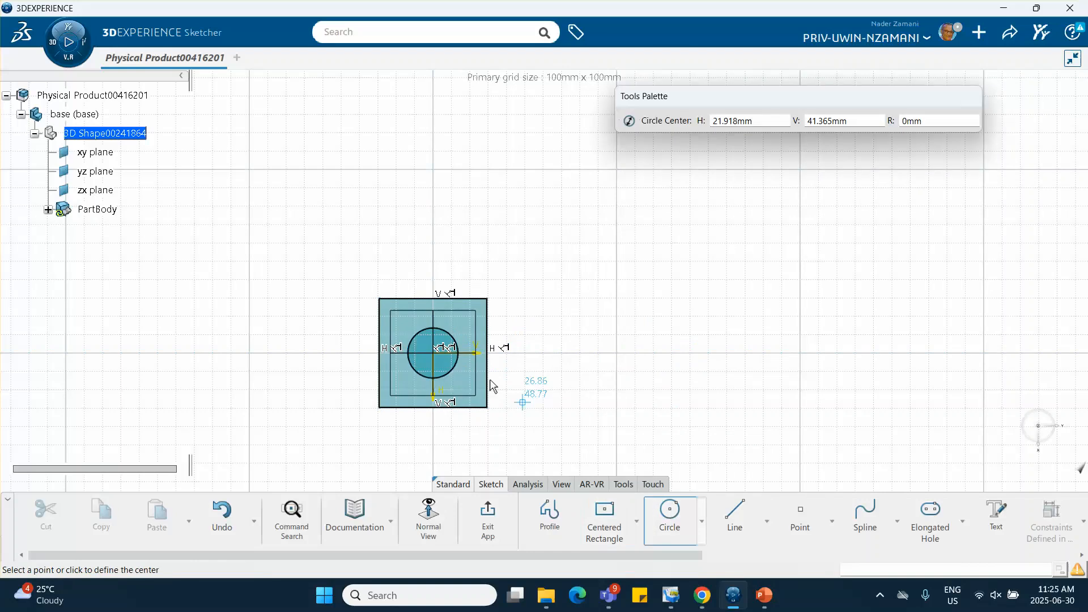
click(441, 353)
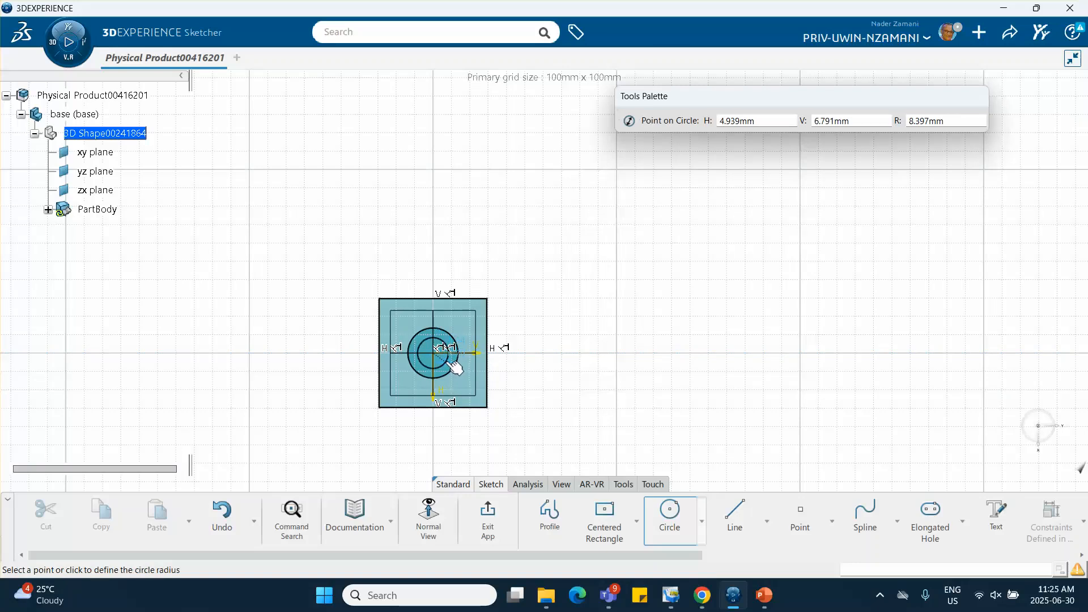
click(454, 363)
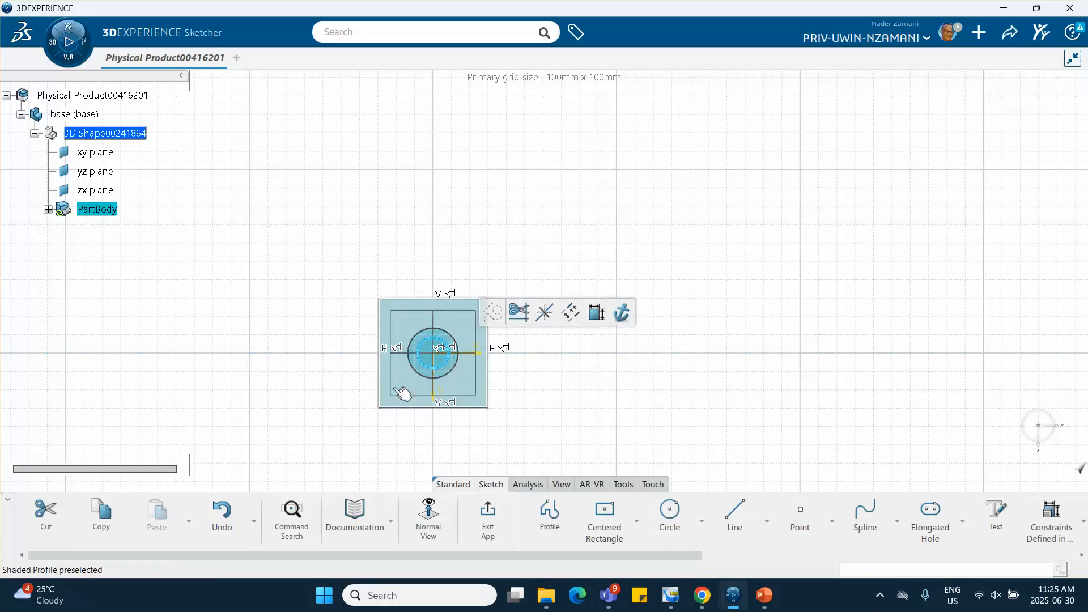
click(489, 516)
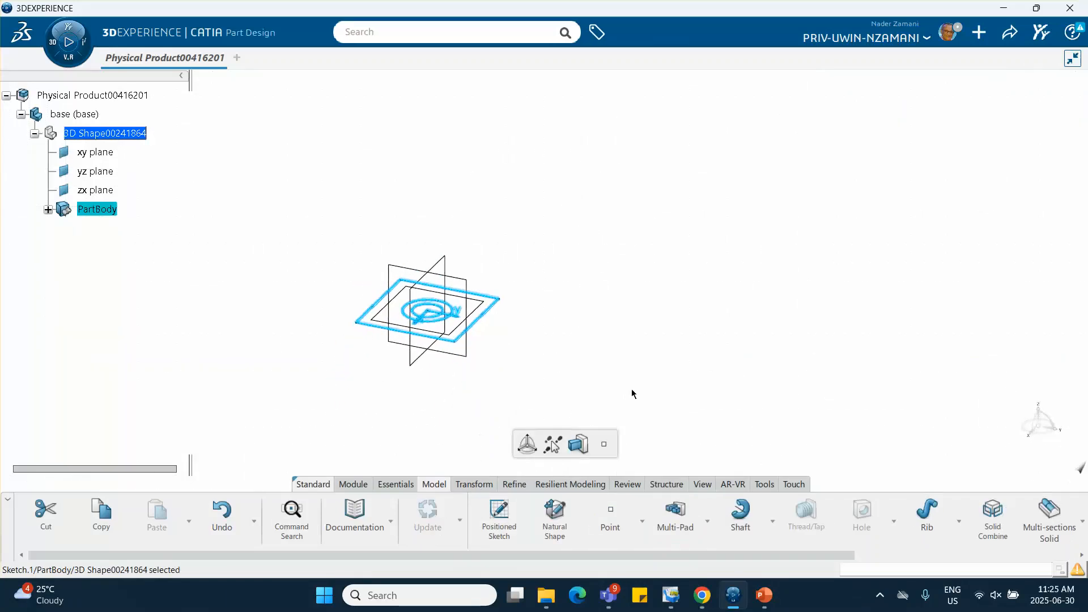
Start a Multi-Pad on the base sketch, with Limit 1 set to 6 mm for domain 1 and 200 mm for domain 2
click(679, 518)
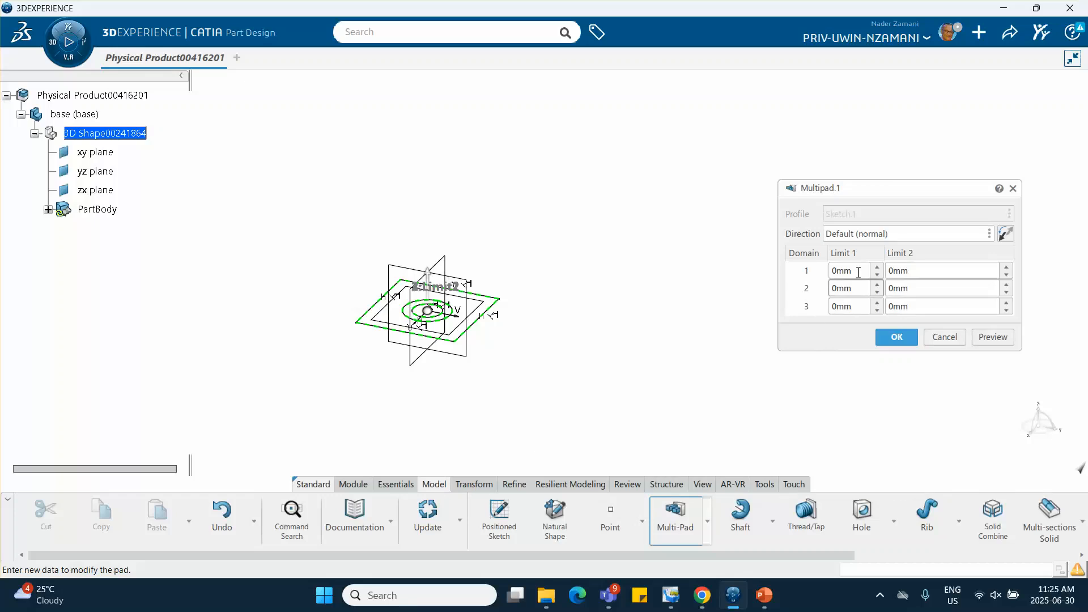
click(877, 267)
click(877, 267)
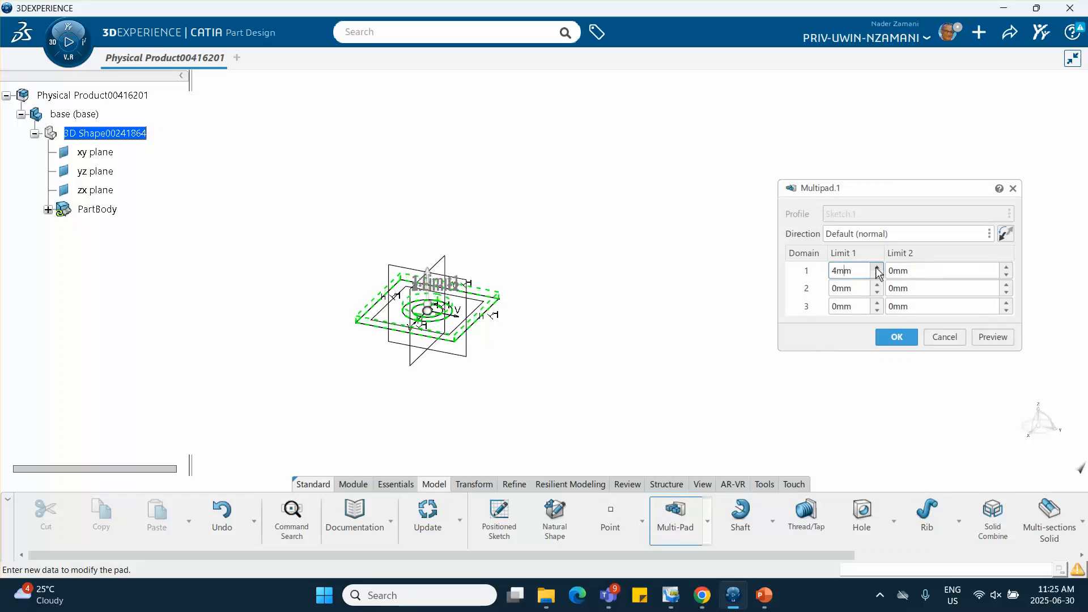
click(878, 267)
click(878, 267)
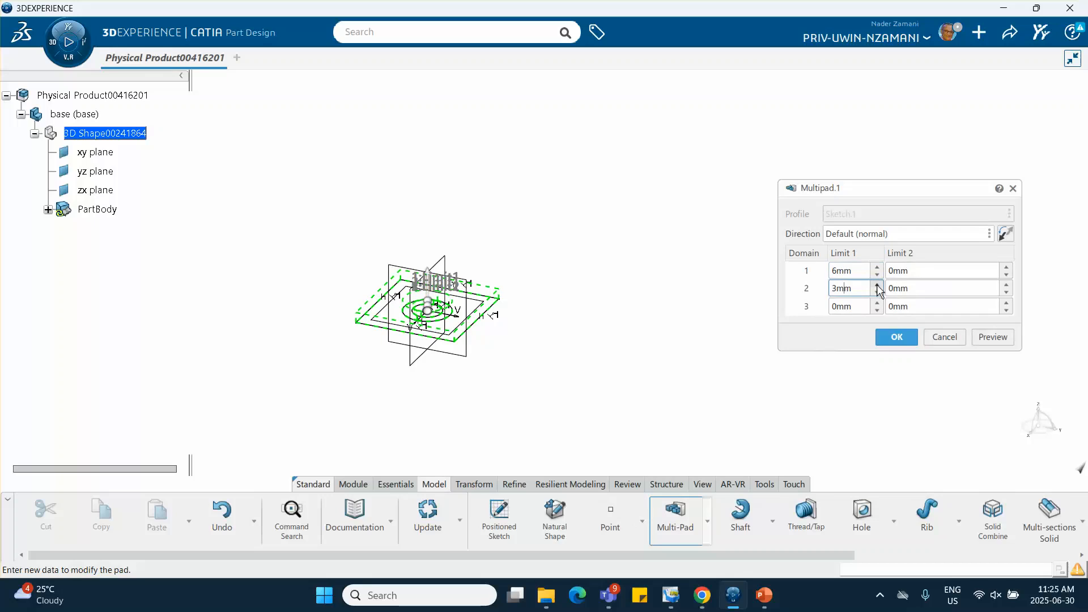
drag(877, 286, 878, 289)
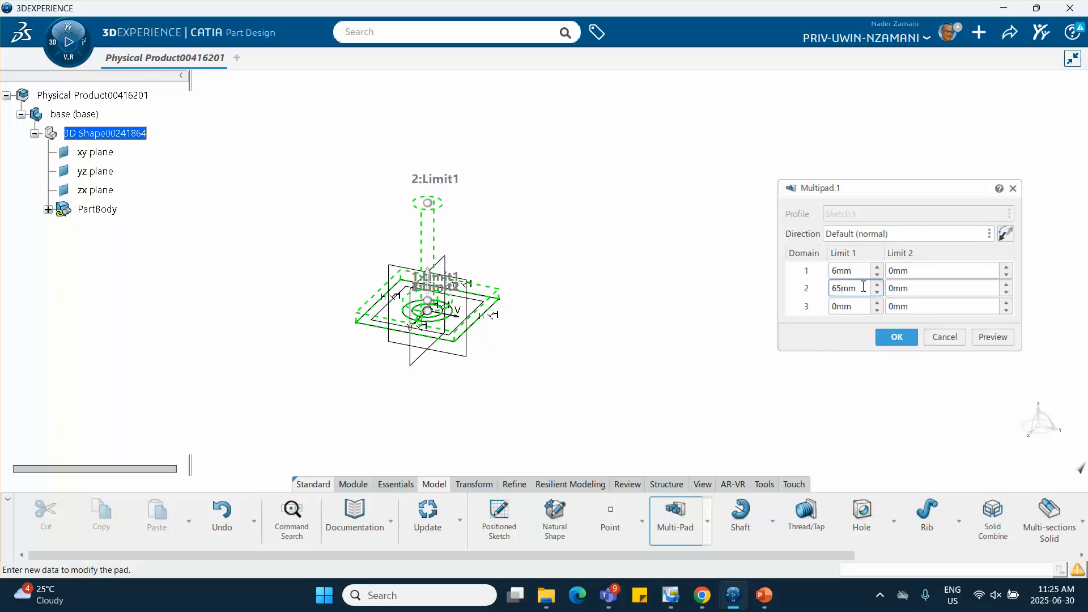
text(200)
key(Return)
Set Limit 1 of domain 3 to 160 mm and create the multi-pad
middle_drag(578, 226, 572, 319)
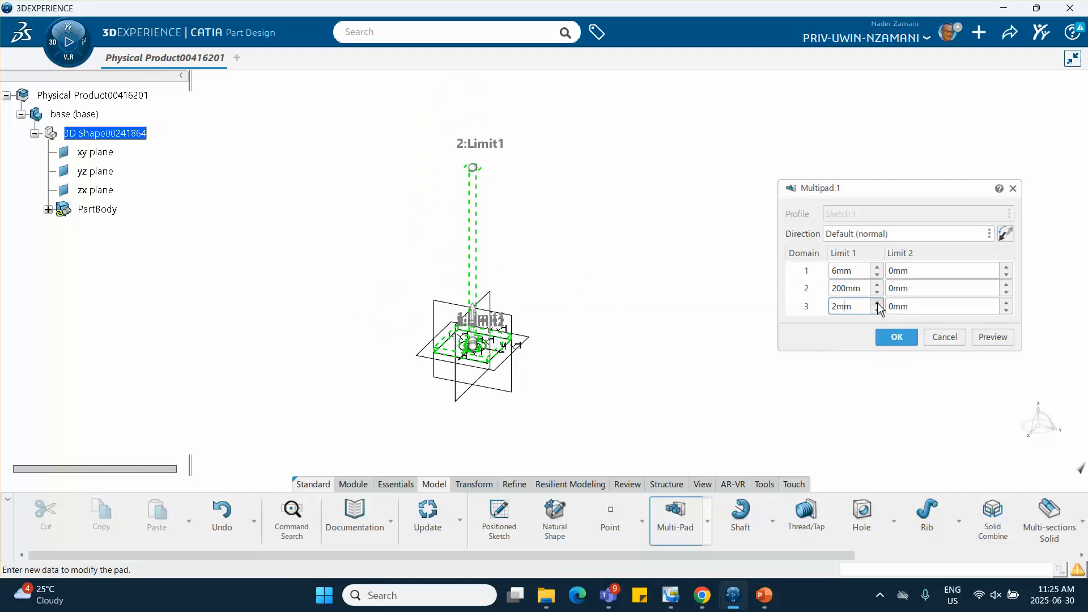
drag(879, 307, 879, 308)
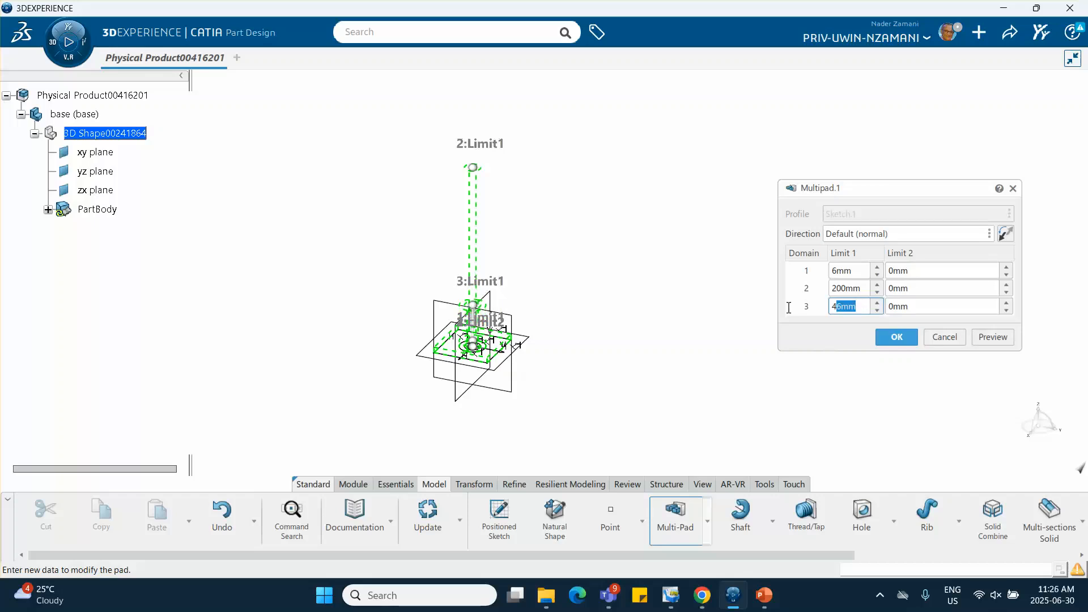
text(160)
key(Return)
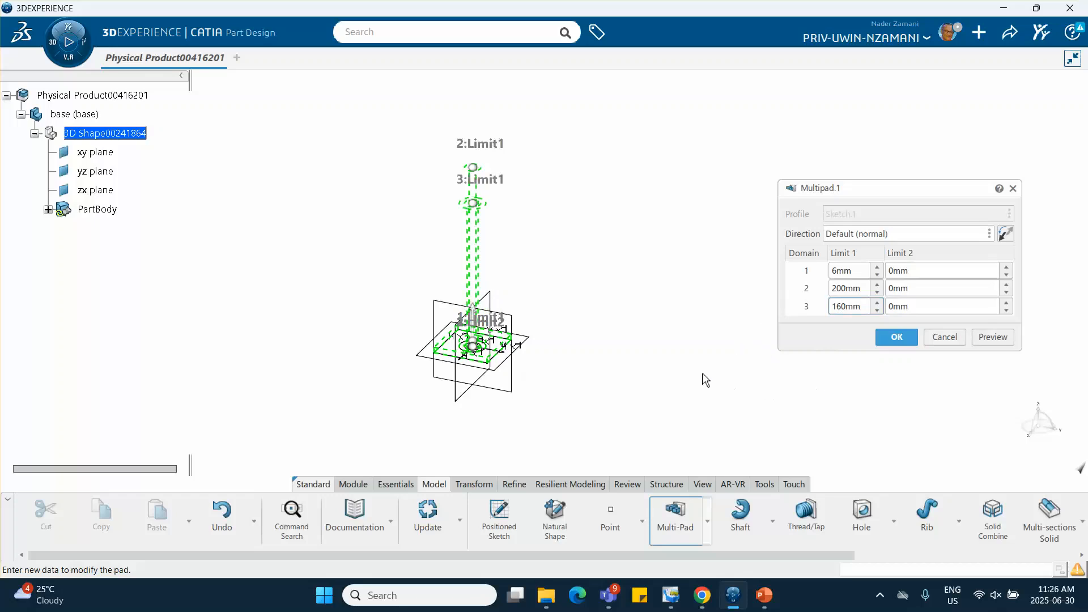
click(897, 337)
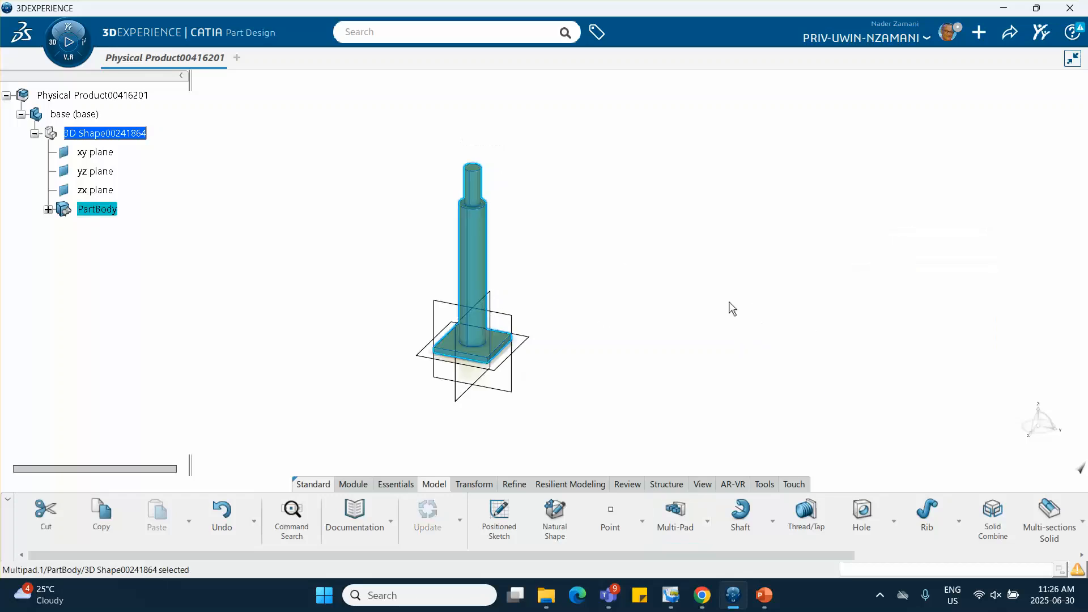
Activate the root physical product in Assembly Design and insert a new 3D part under it
middle_drag(634, 285, 675, 296)
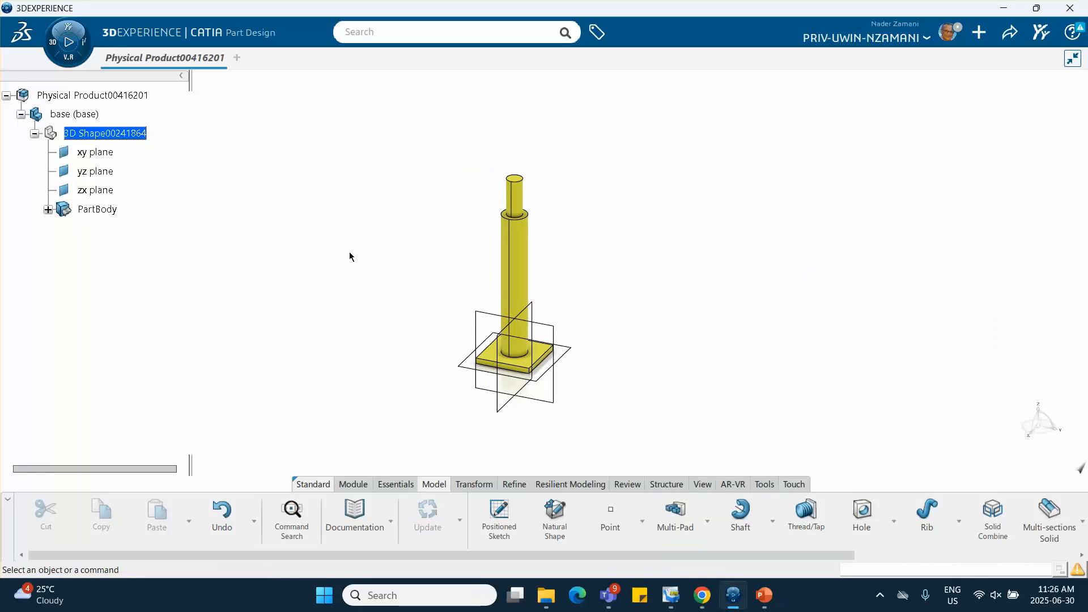
double_click(105, 91)
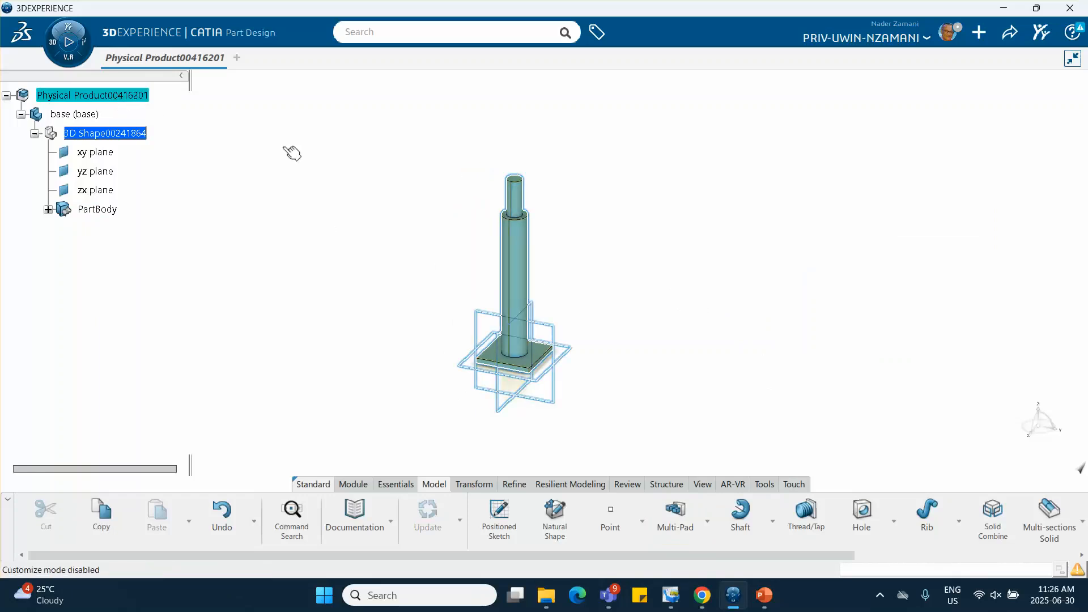
click(331, 188)
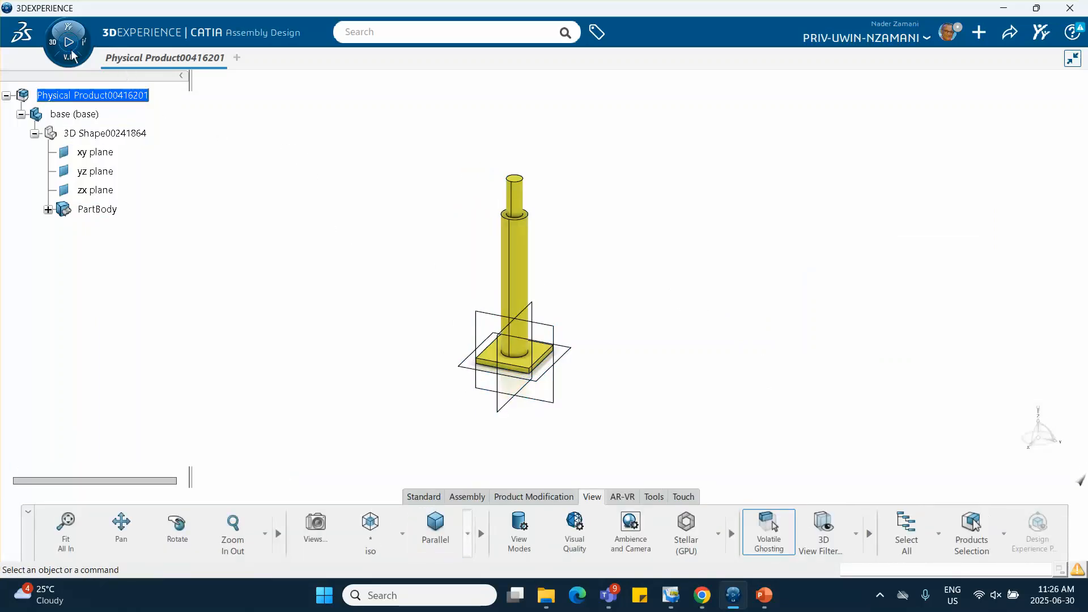
click(54, 47)
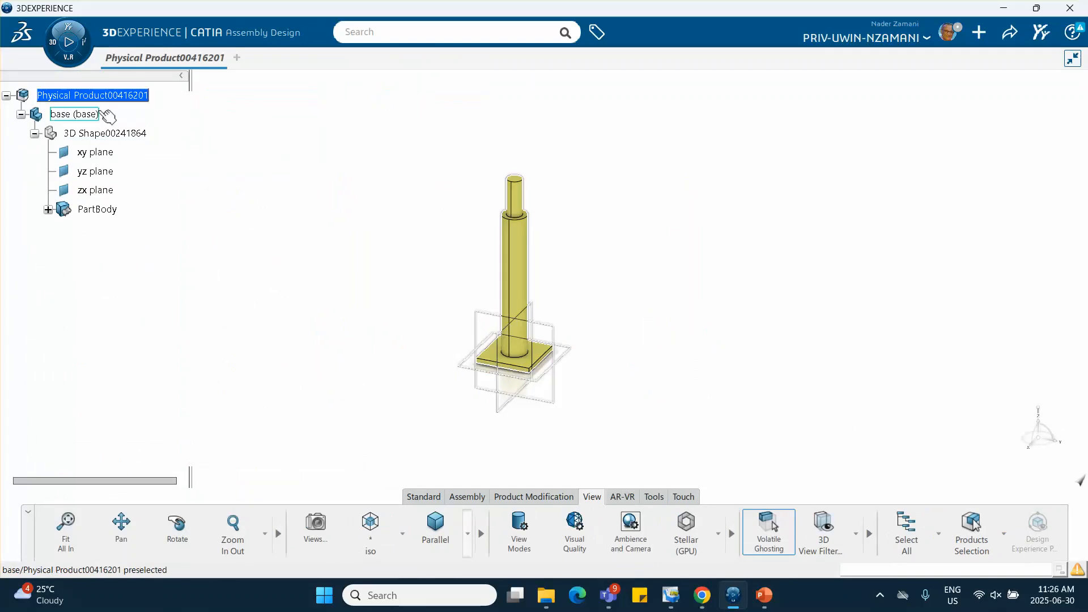
right_click(131, 101)
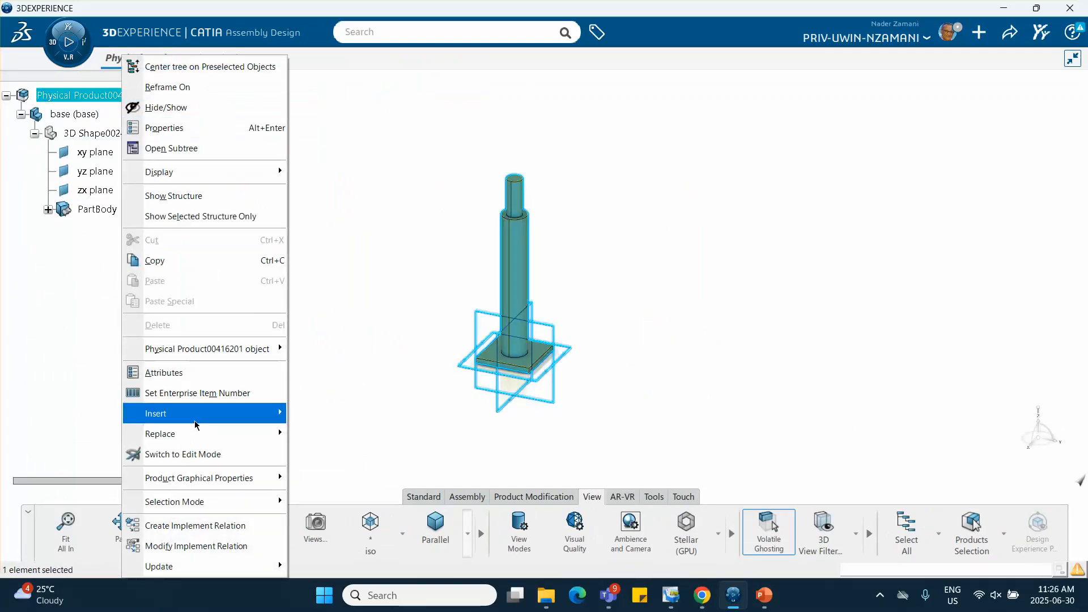
mouse_move(238, 414)
click(323, 141)
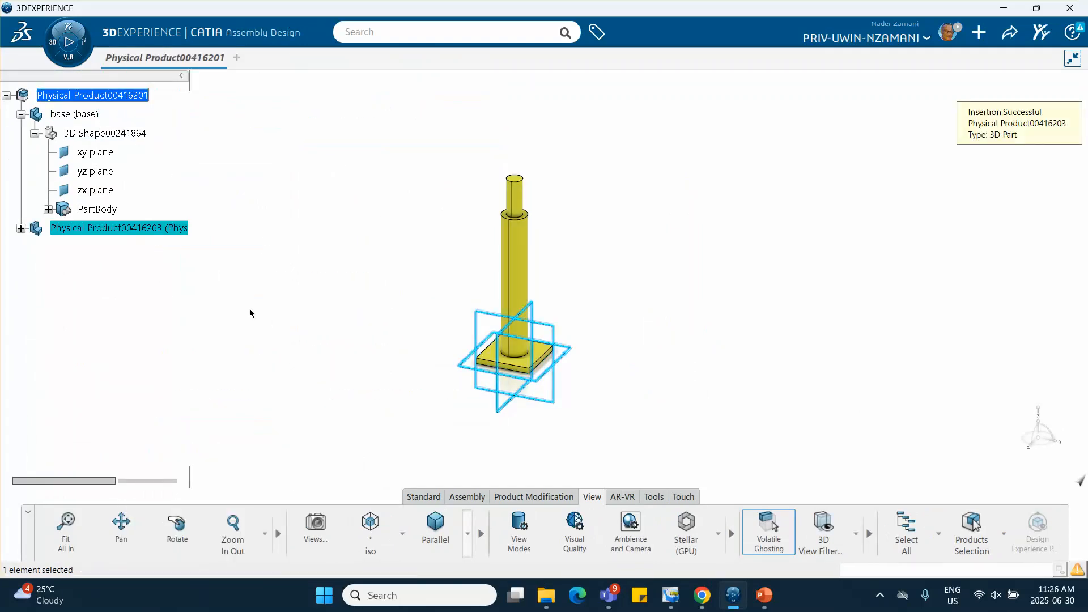
Rename the new part to link1 in both its reference title and its instance title
click(20, 228)
right_click(111, 230)
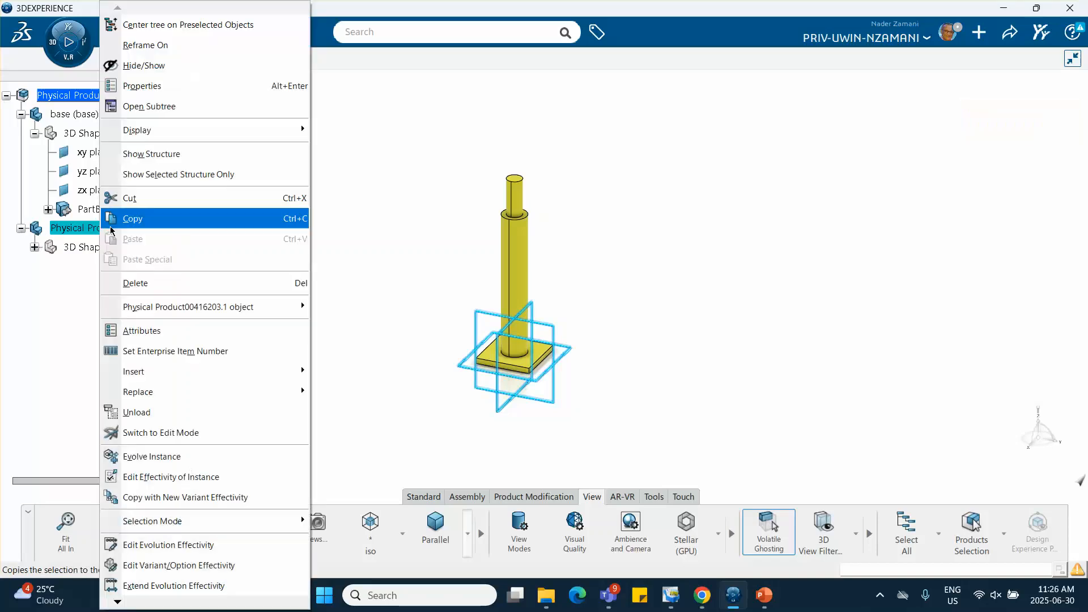
click(181, 88)
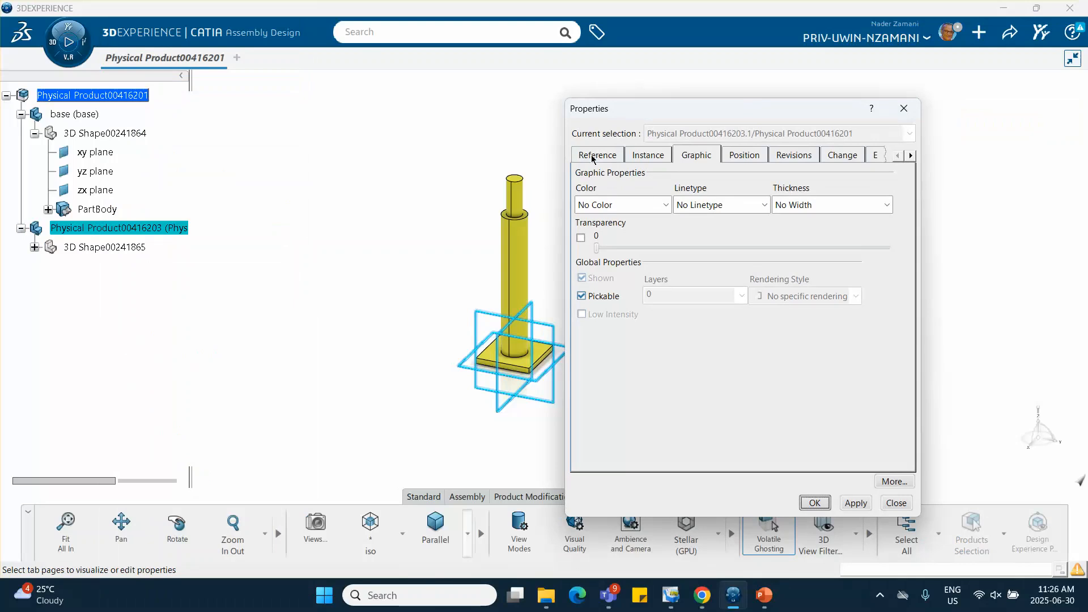
click(593, 156)
drag(796, 208, 619, 206)
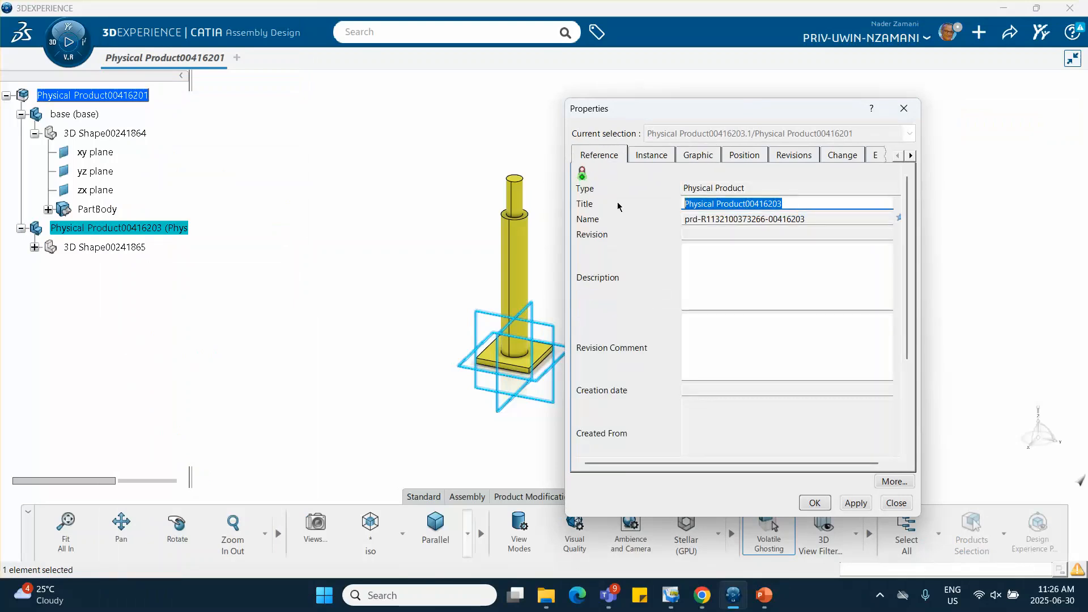
text(link1)
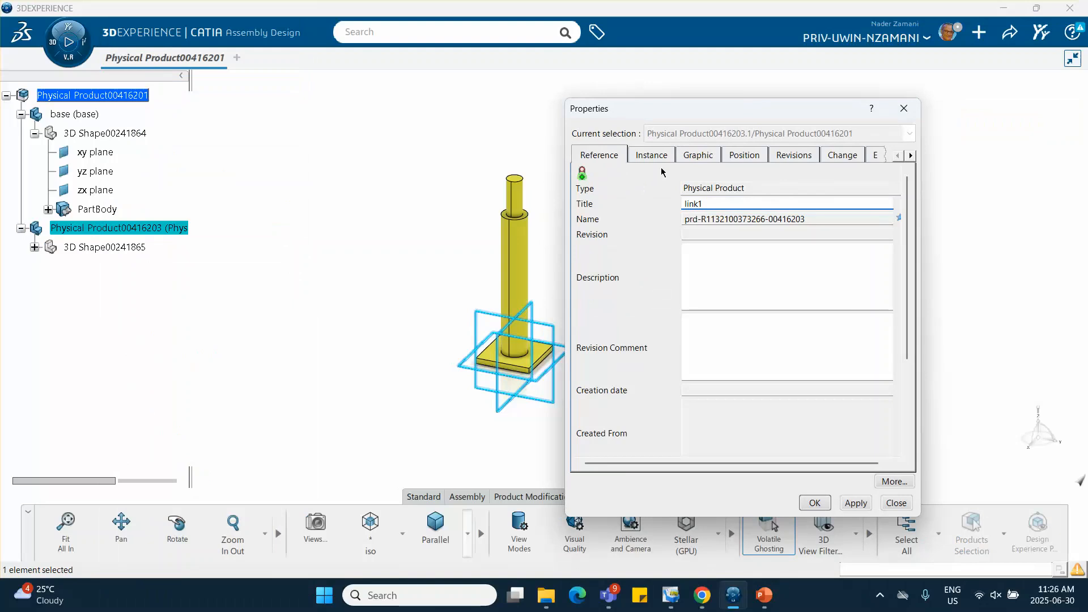
click(652, 156)
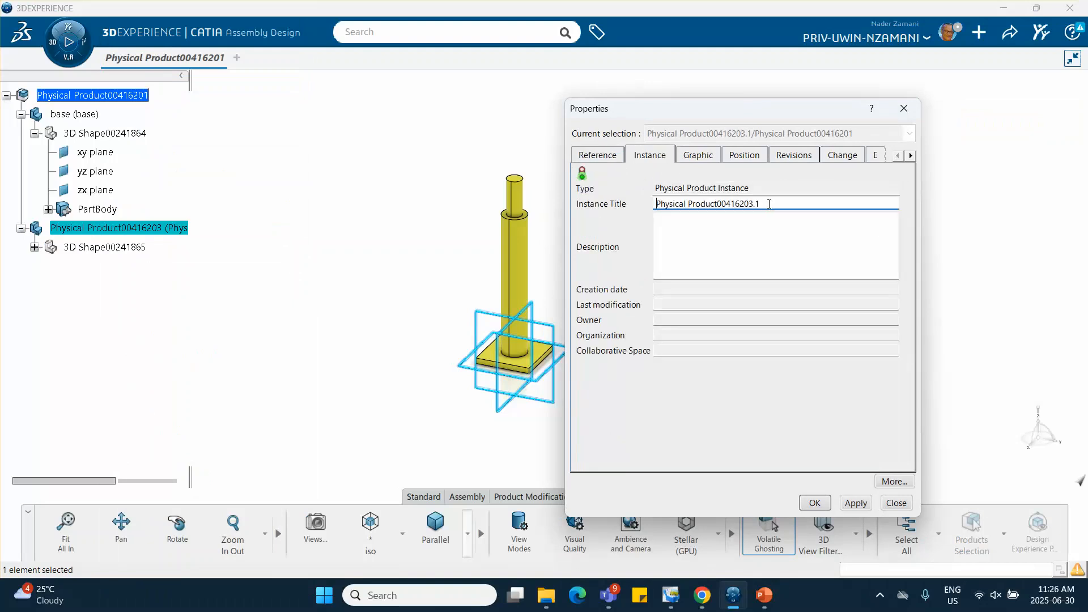
drag(770, 204, 587, 210)
text(link1)
click(814, 503)
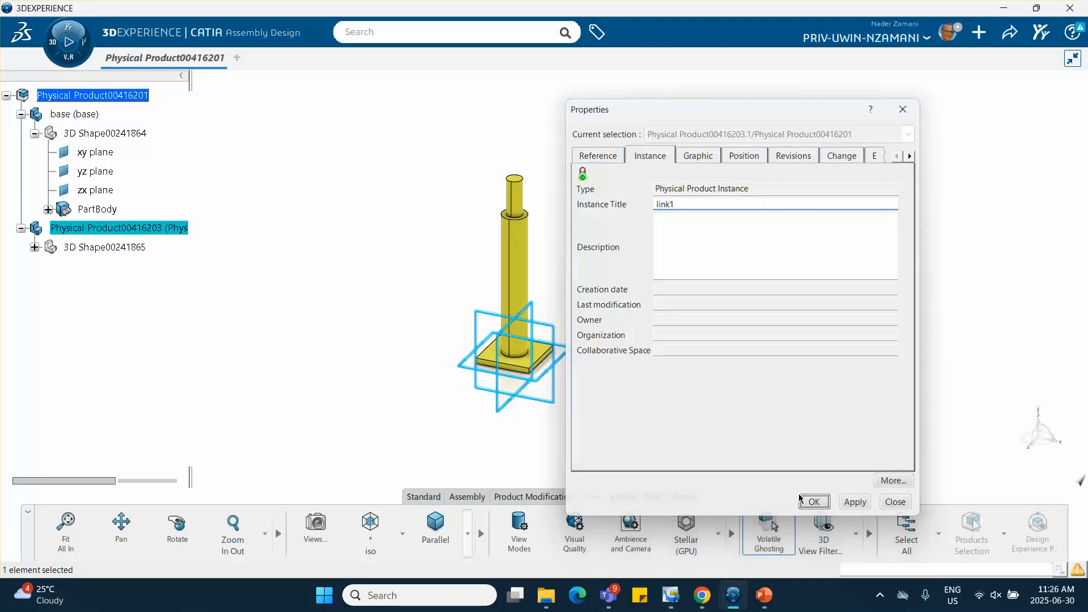
click(214, 341)
Set the graphic color of the link1 part to orange and accept the property changes
click(67, 228)
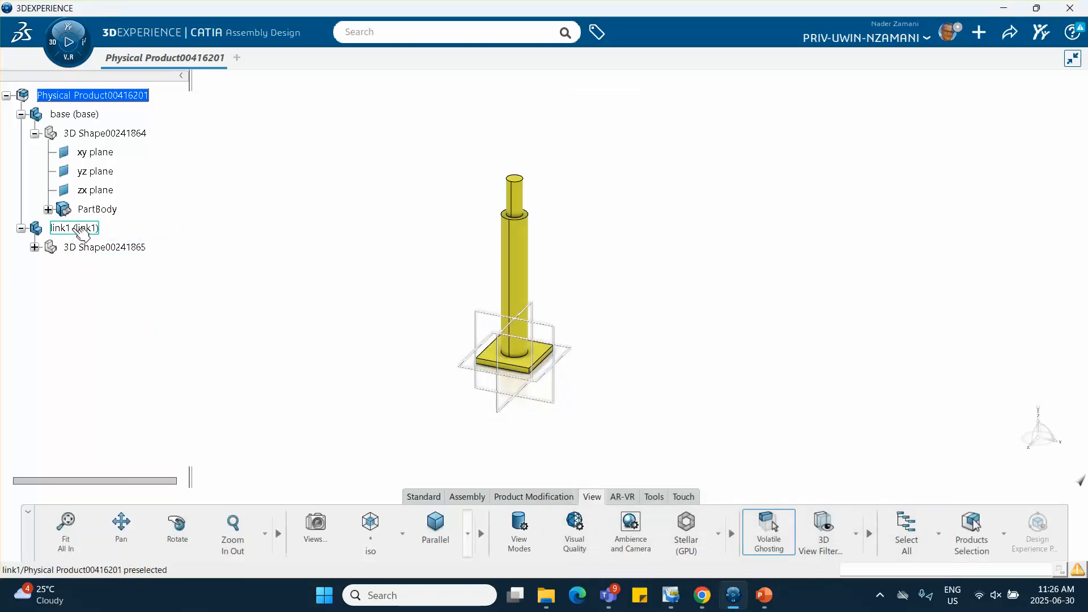
right_click(66, 227)
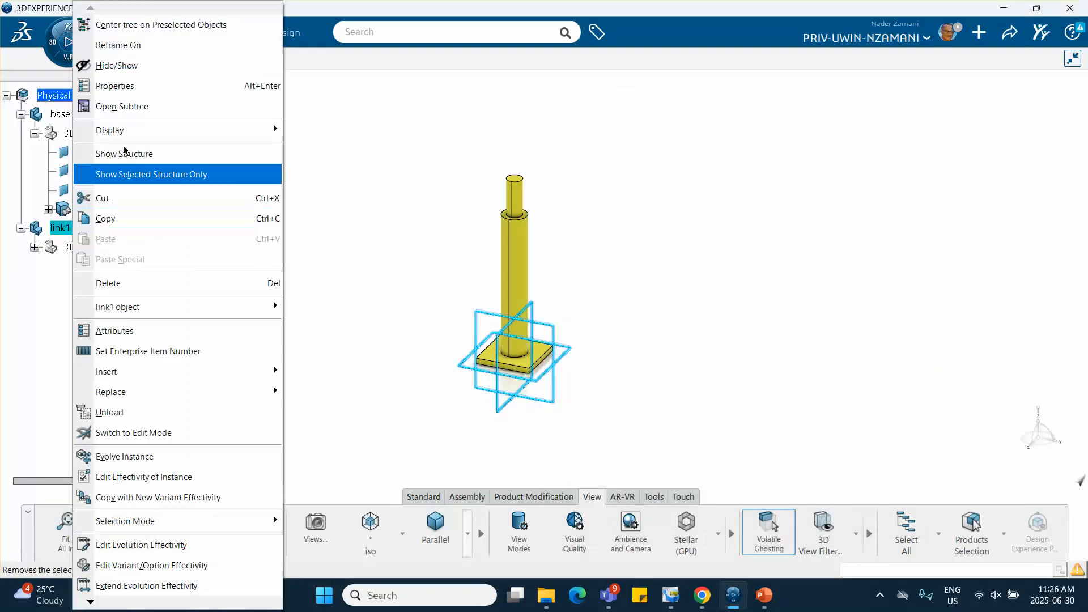
click(148, 92)
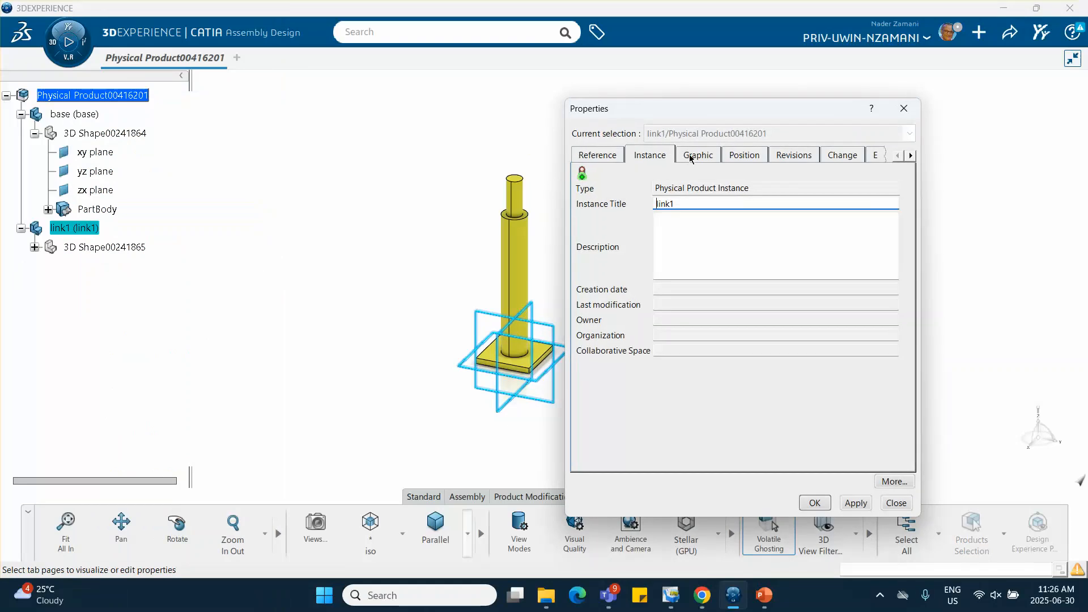
click(691, 158)
click(638, 208)
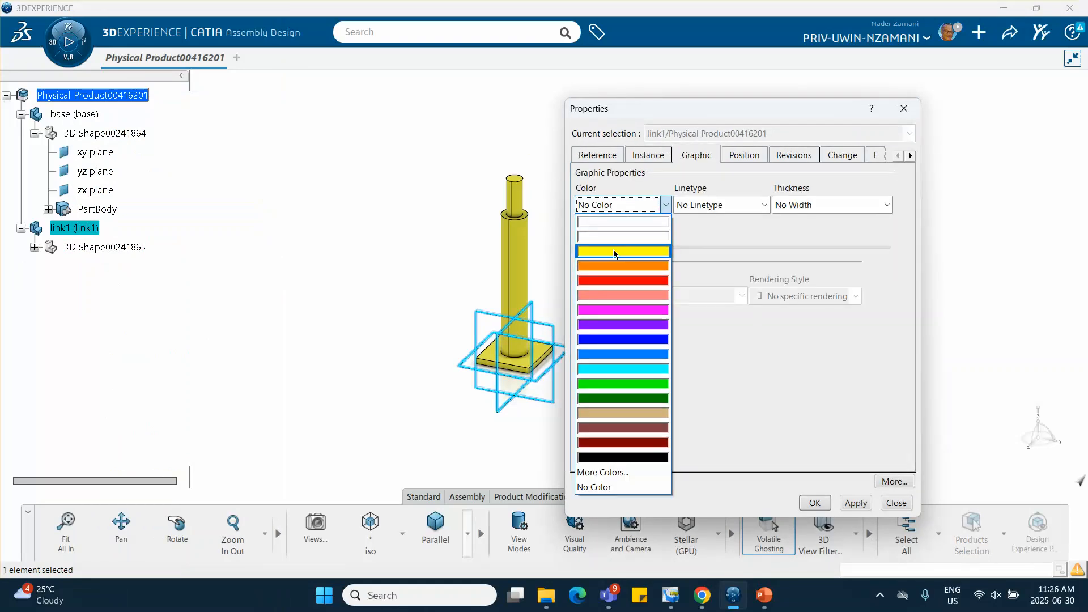
click(623, 266)
click(814, 503)
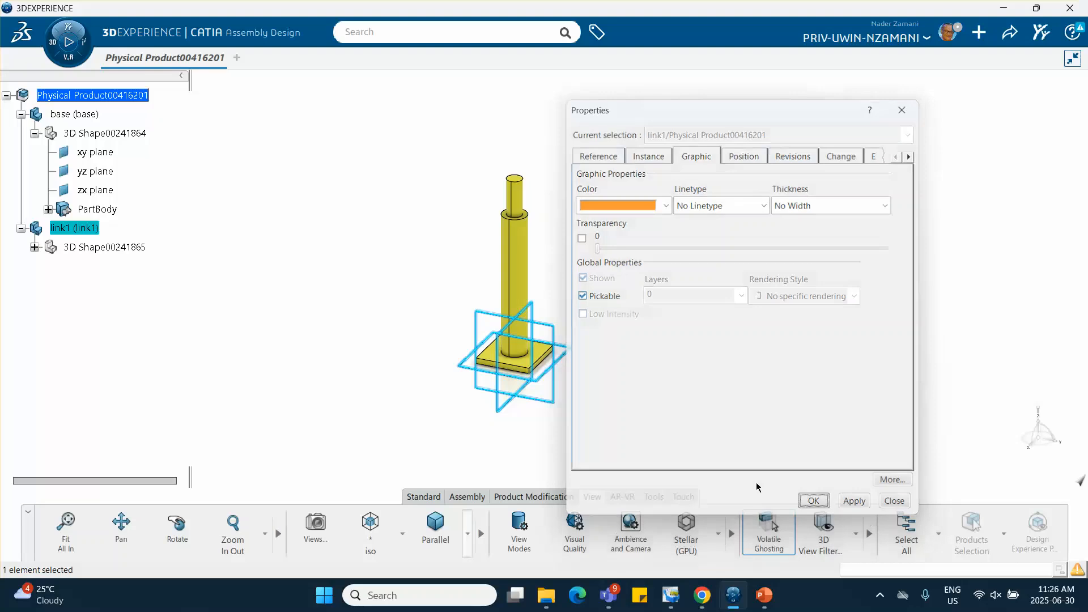
click(391, 341)
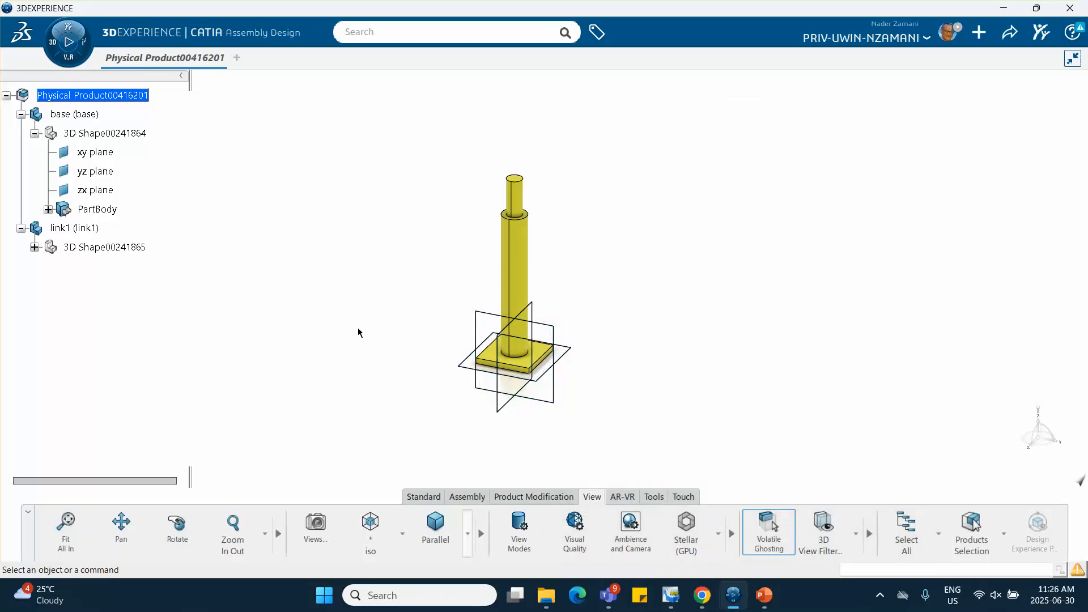
Open link1's 3D shape in Part Design and start a sketch on the ring-shaped shoulder face of the base column
click(34, 248)
click(111, 248)
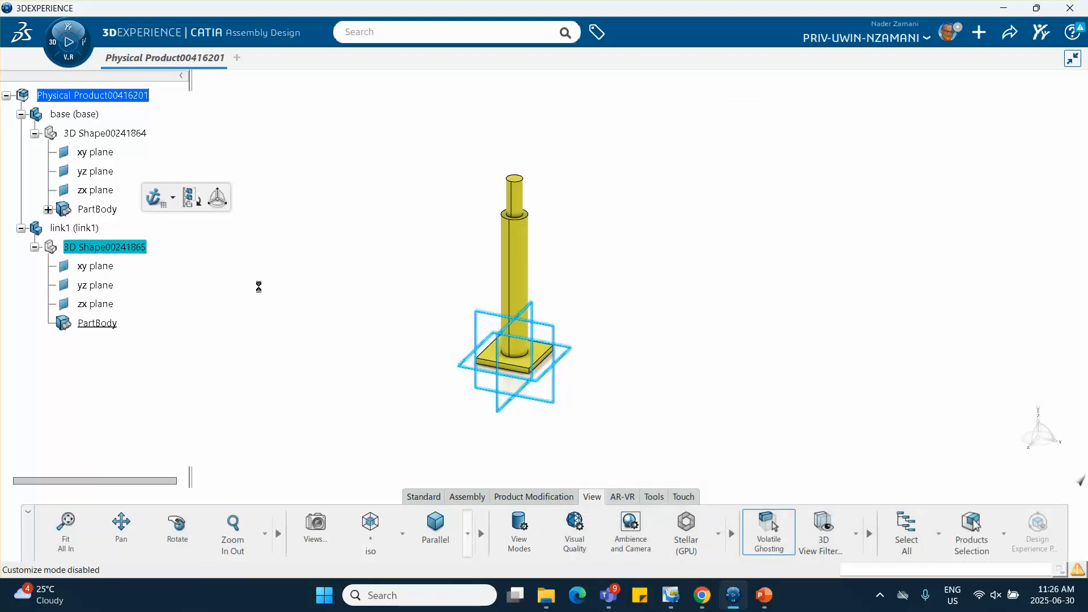
middle_drag(269, 285, 299, 350)
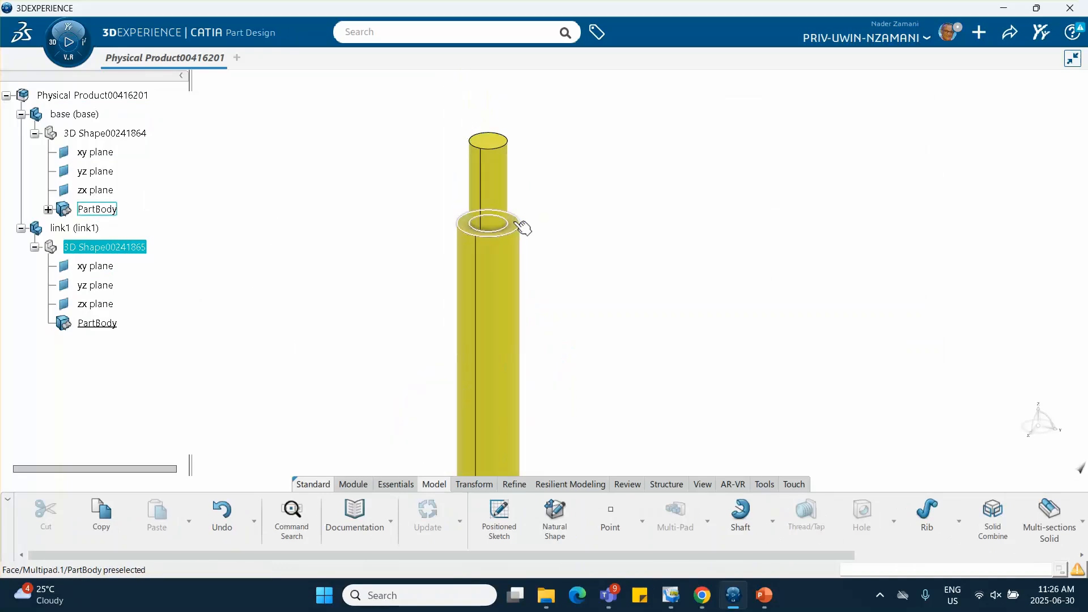
click(519, 225)
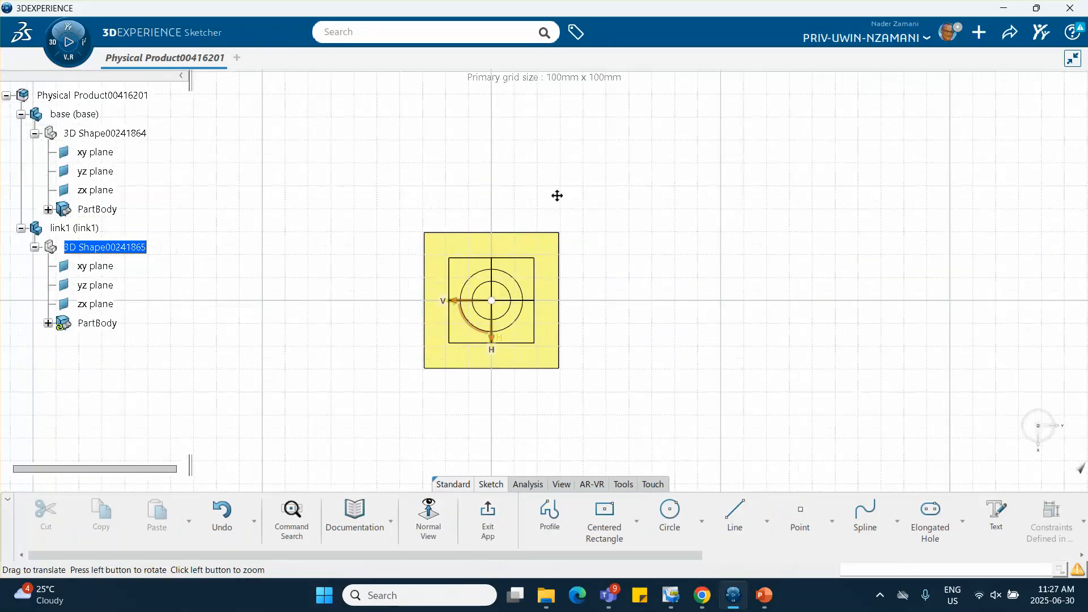
middle_drag(557, 195, 543, 176)
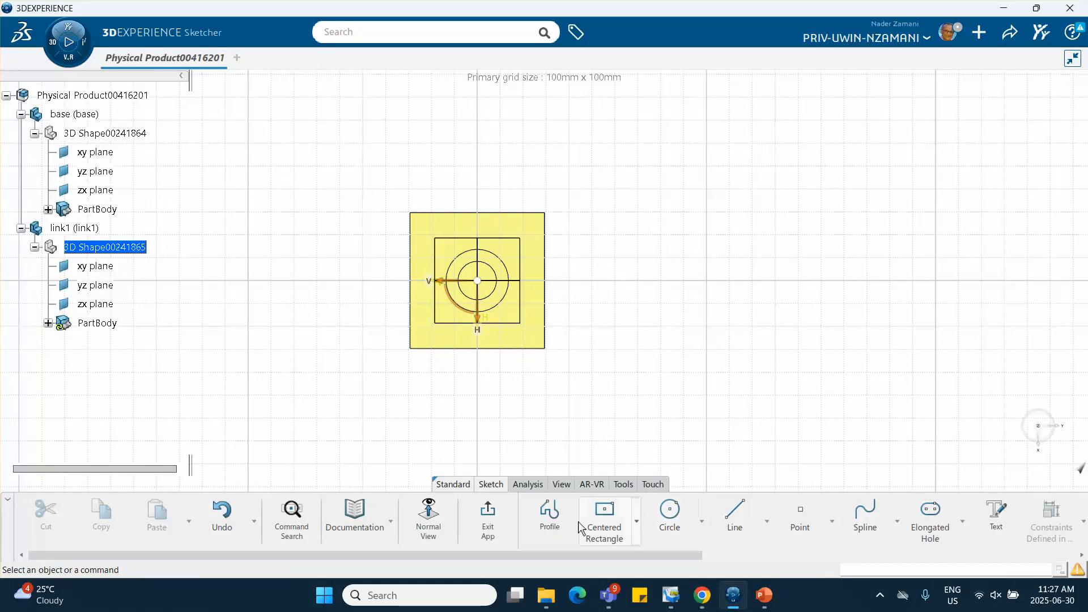
Project the base column's two concentric circular outlines onto the link1 sketch plane
scroll(866, 533, down, 5)
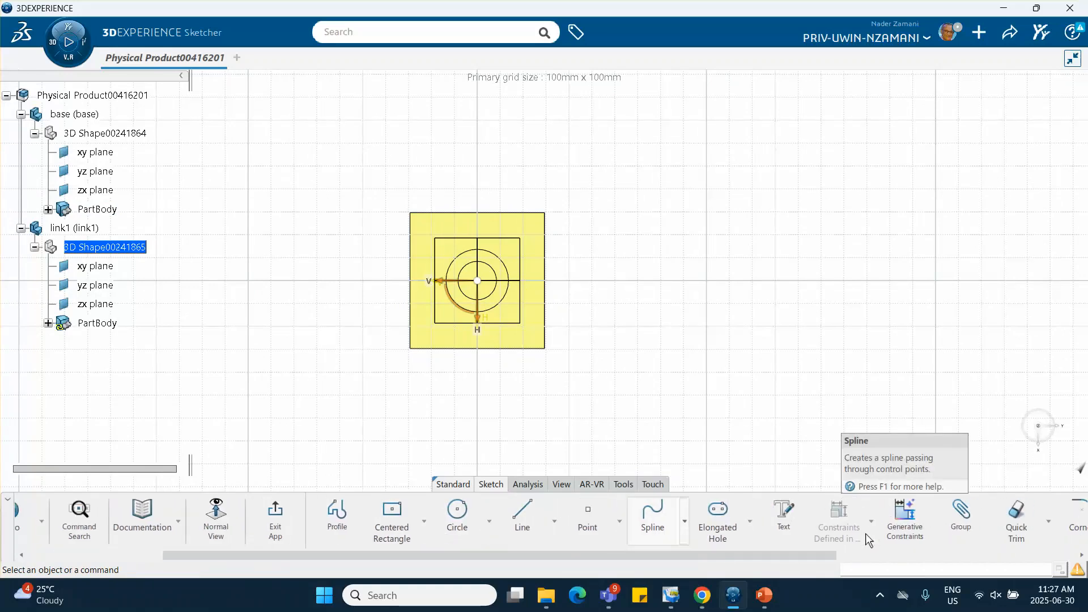
scroll(866, 532, down, 1)
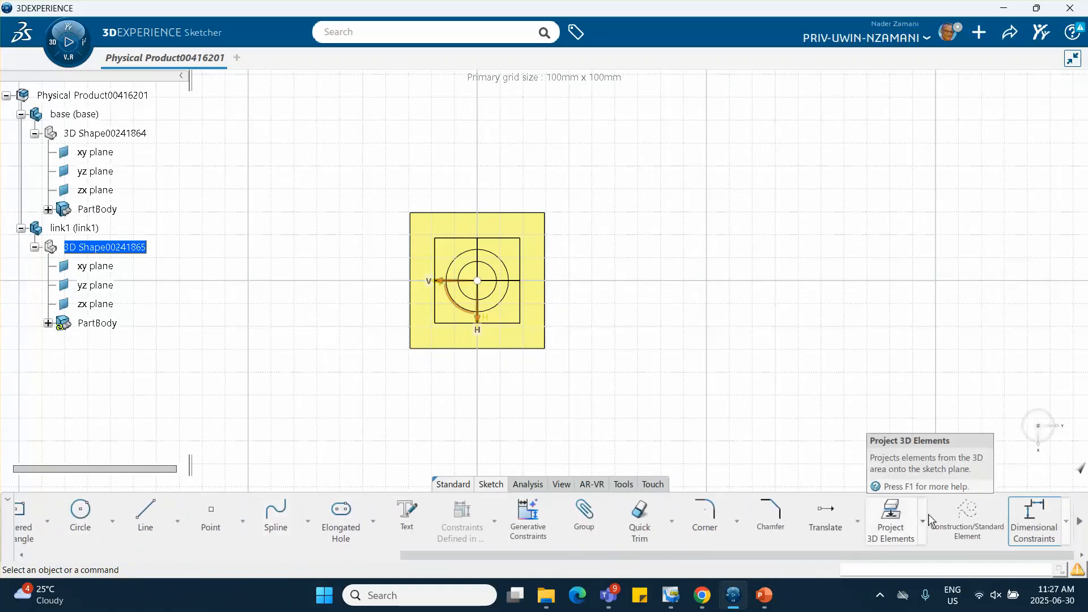
click(893, 522)
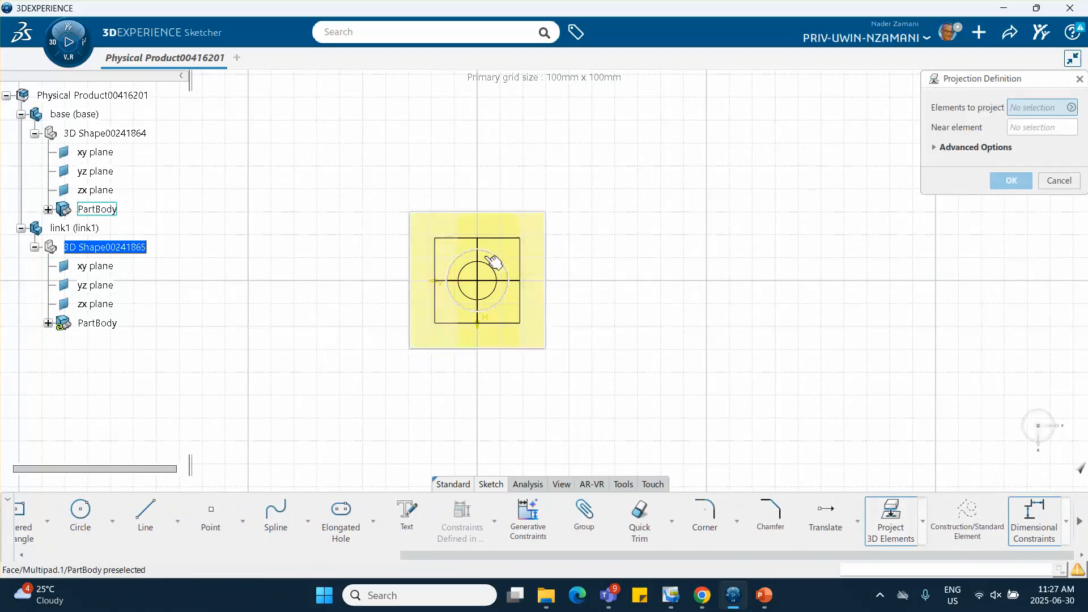
click(505, 267)
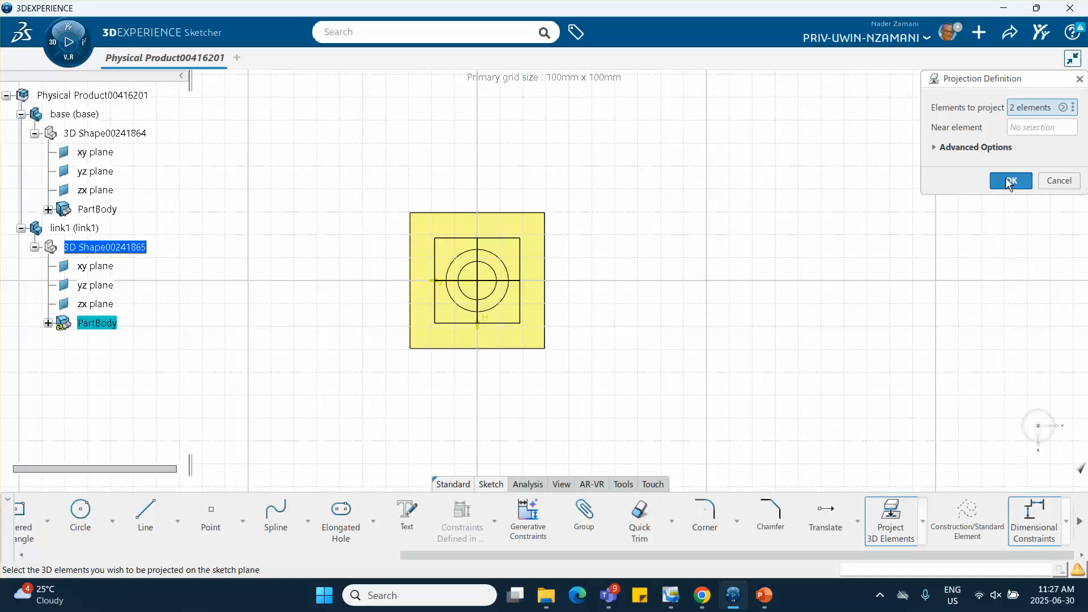
click(1010, 182)
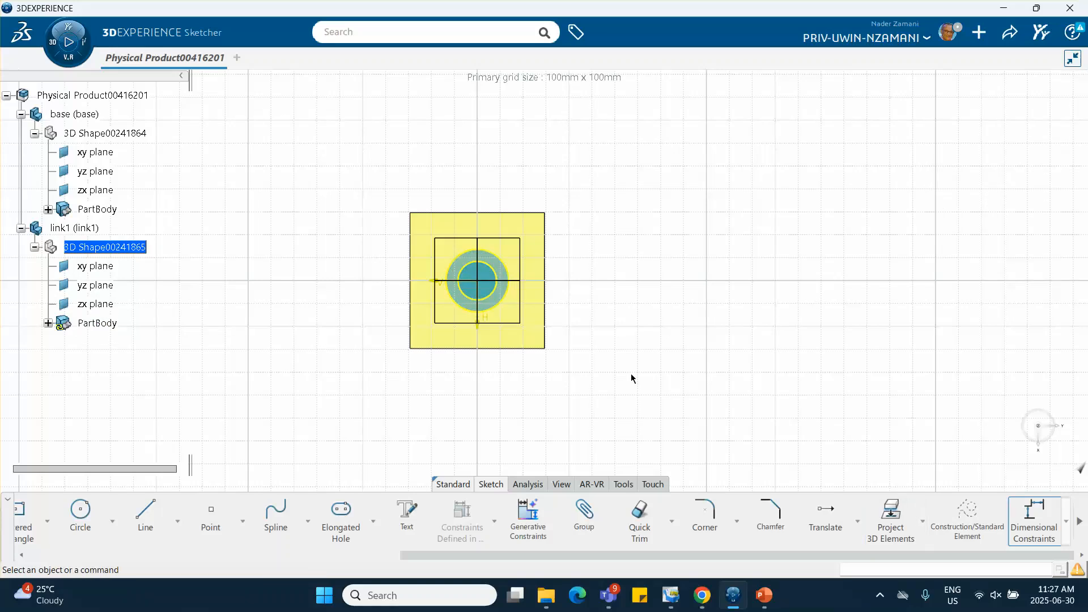
Hide the base part's body so that only the link1 sketch geometry remains in view
right_click(537, 236)
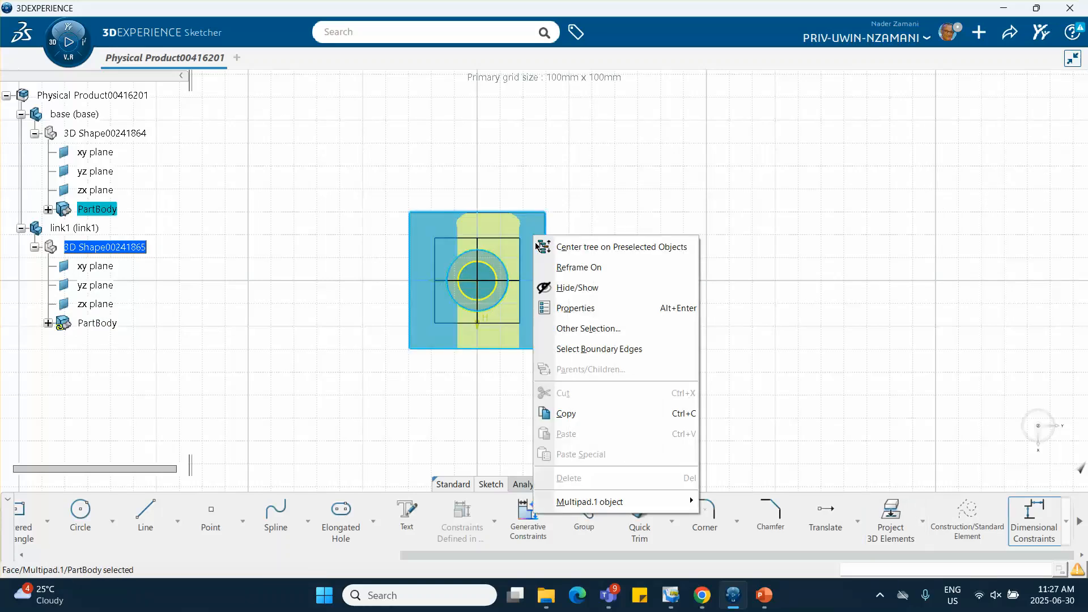
click(561, 289)
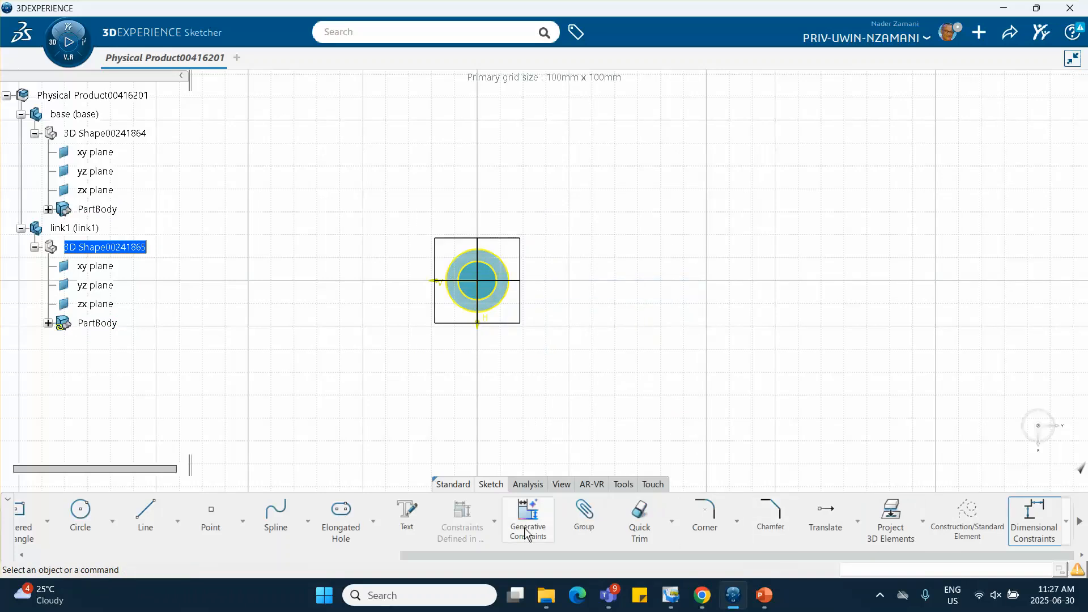
click(340, 513)
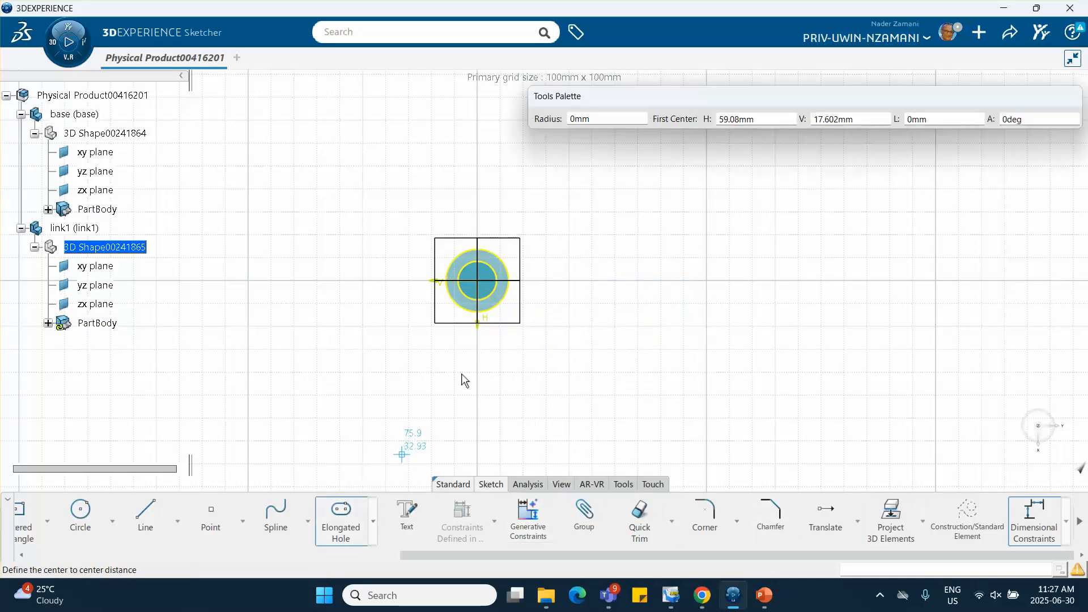
click(479, 281)
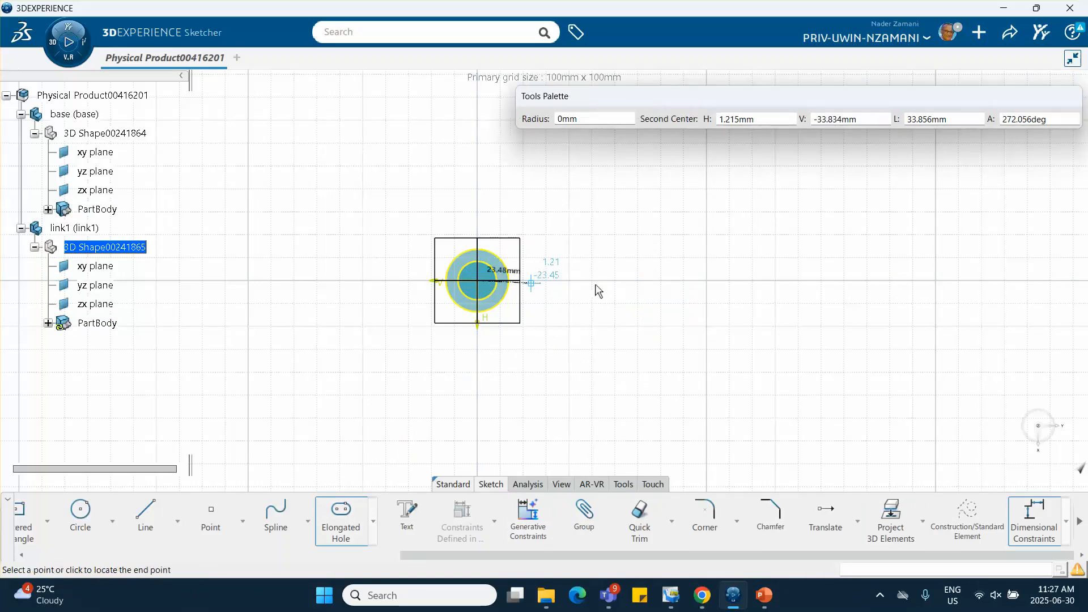
click(717, 281)
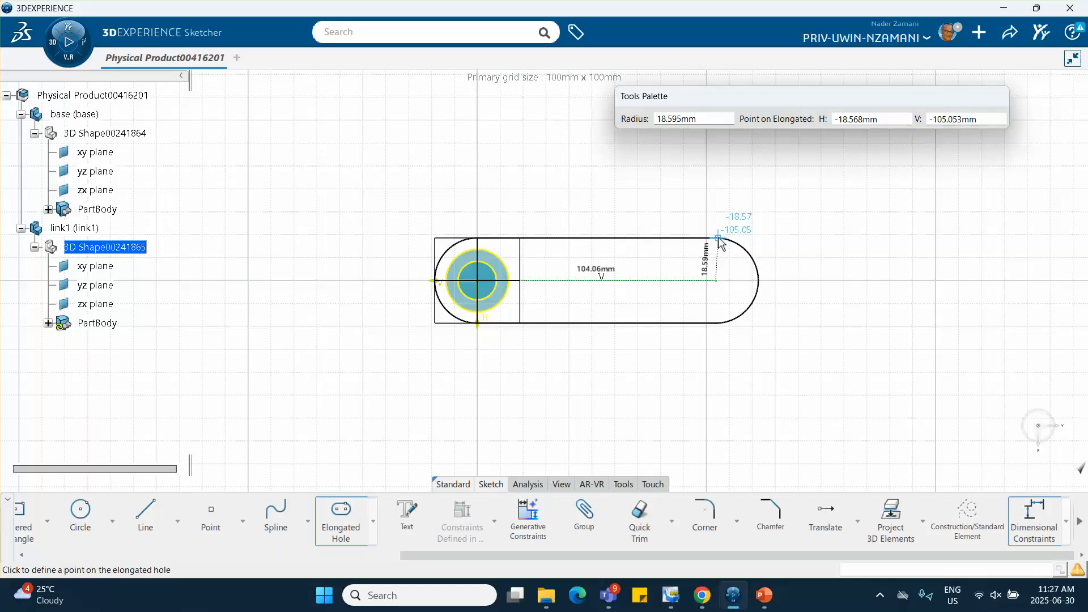
key(Escape)
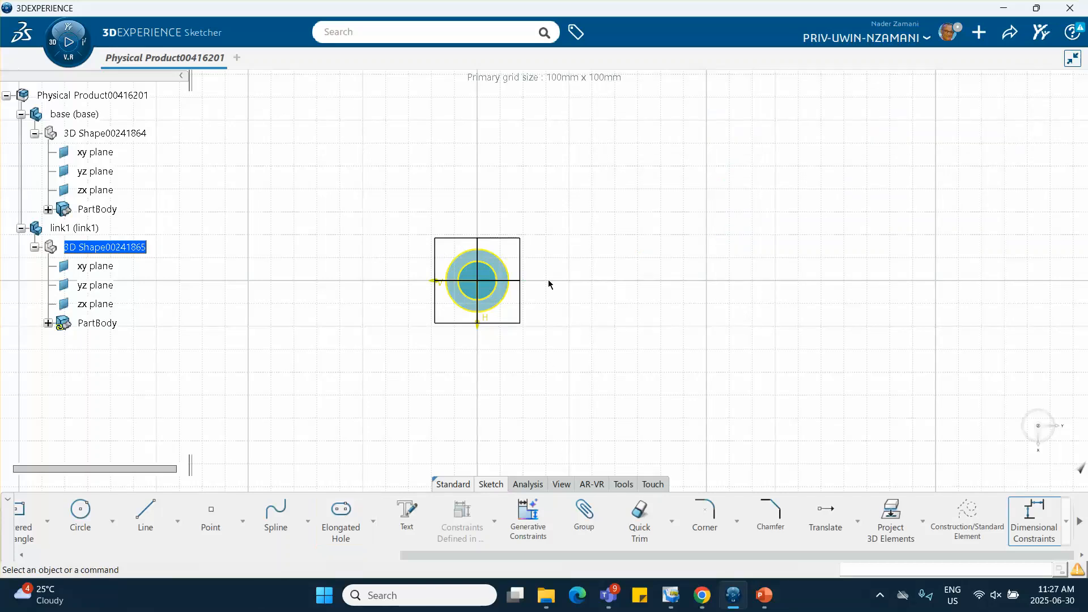
Delete the projected outer circle from the link1 sketch, keeping the inner circle
click(517, 278)
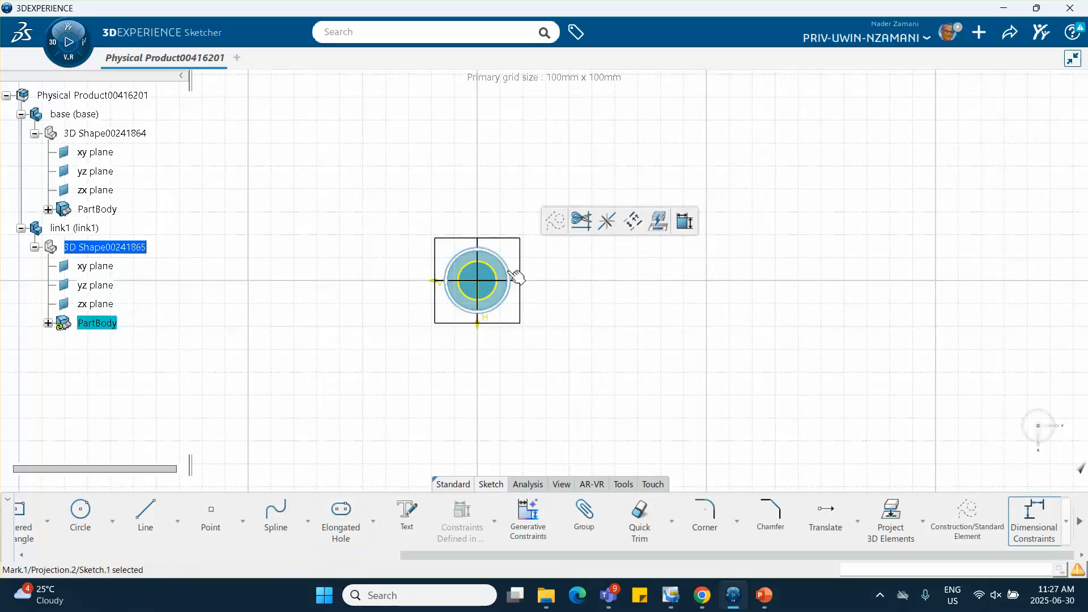
right_click(509, 271)
click(548, 492)
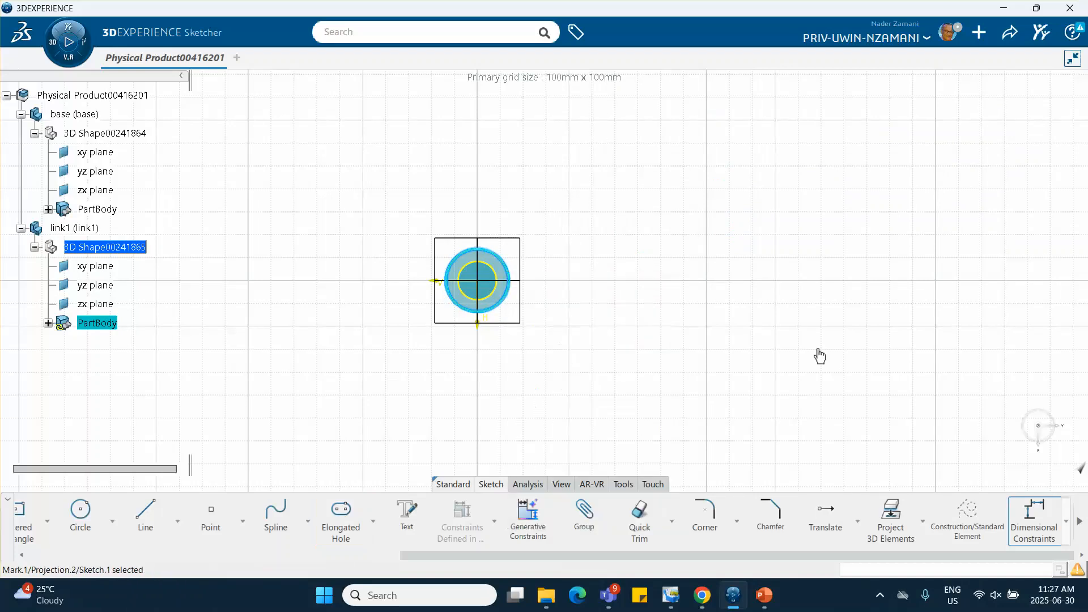
right_click(505, 265)
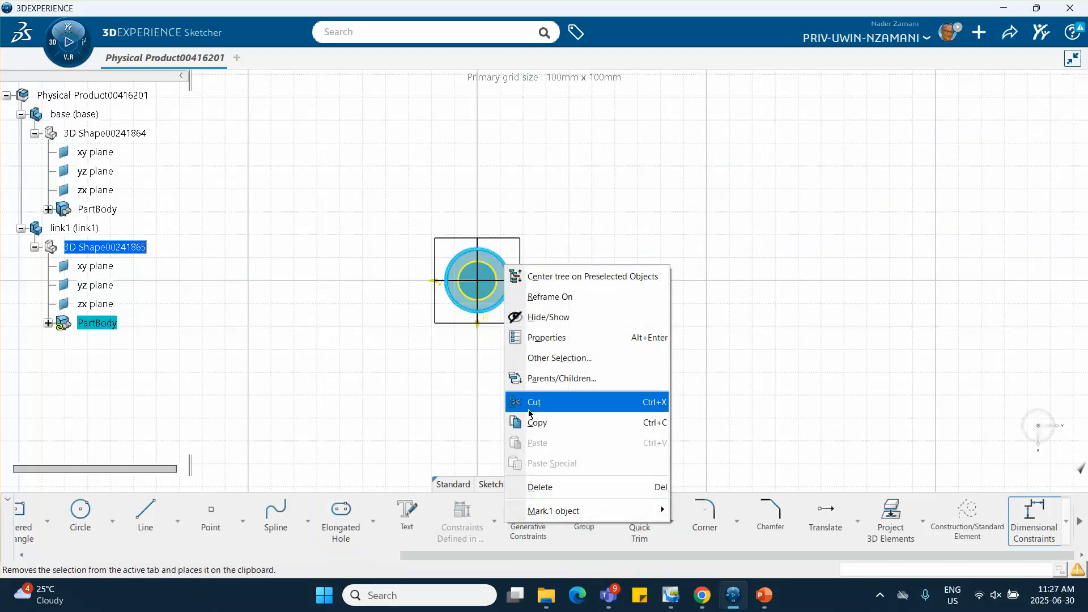
click(541, 480)
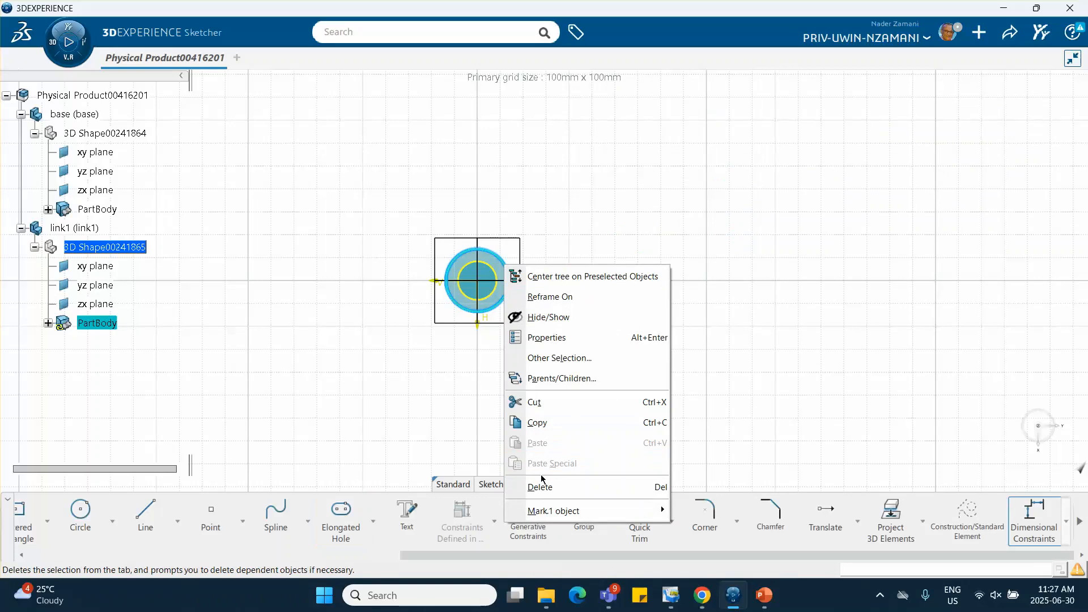
click(543, 489)
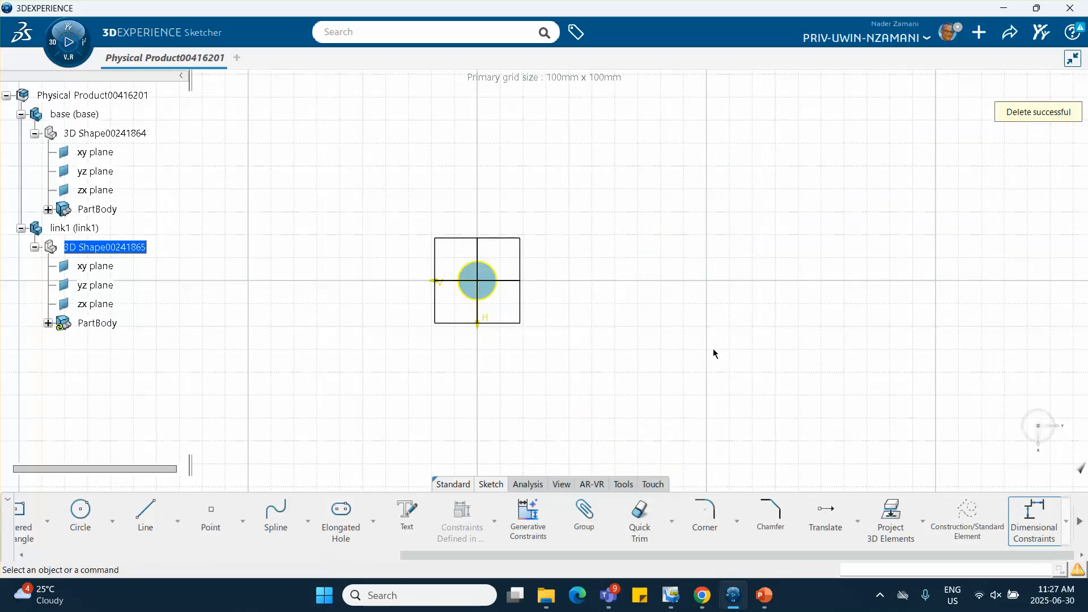
Sketch an elongated hole from the projected circle's center along the V axis, about 99 mm between centers with a radius of about 12 mm
click(341, 510)
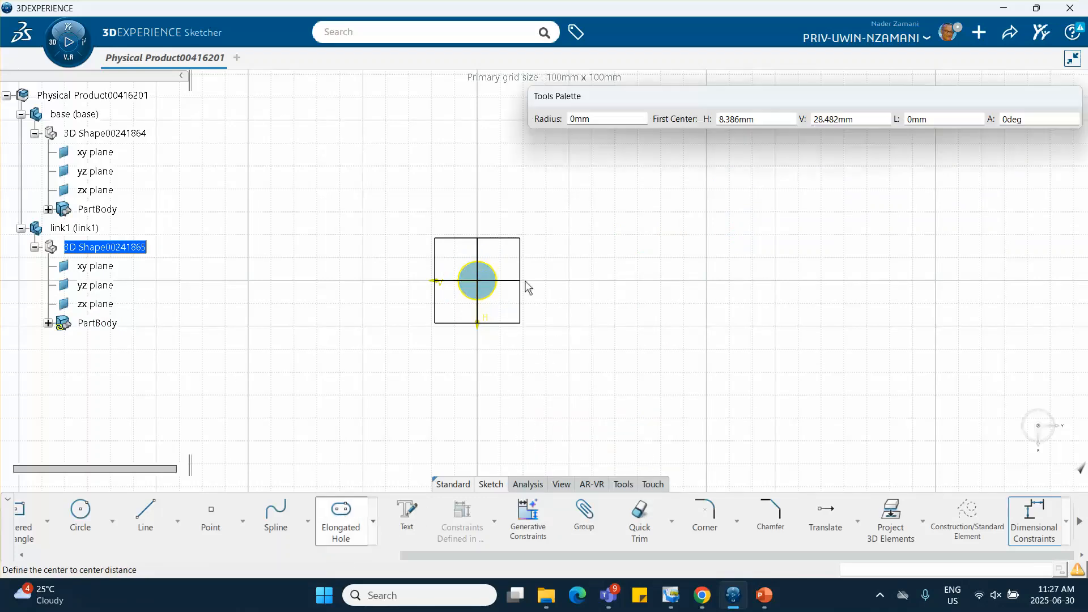
click(486, 284)
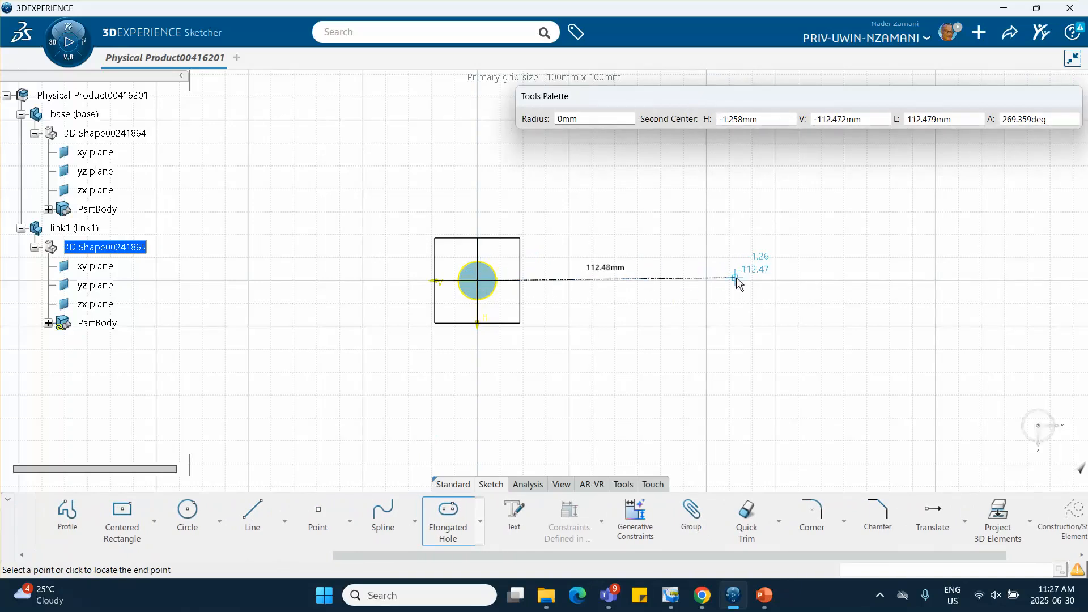
click(705, 279)
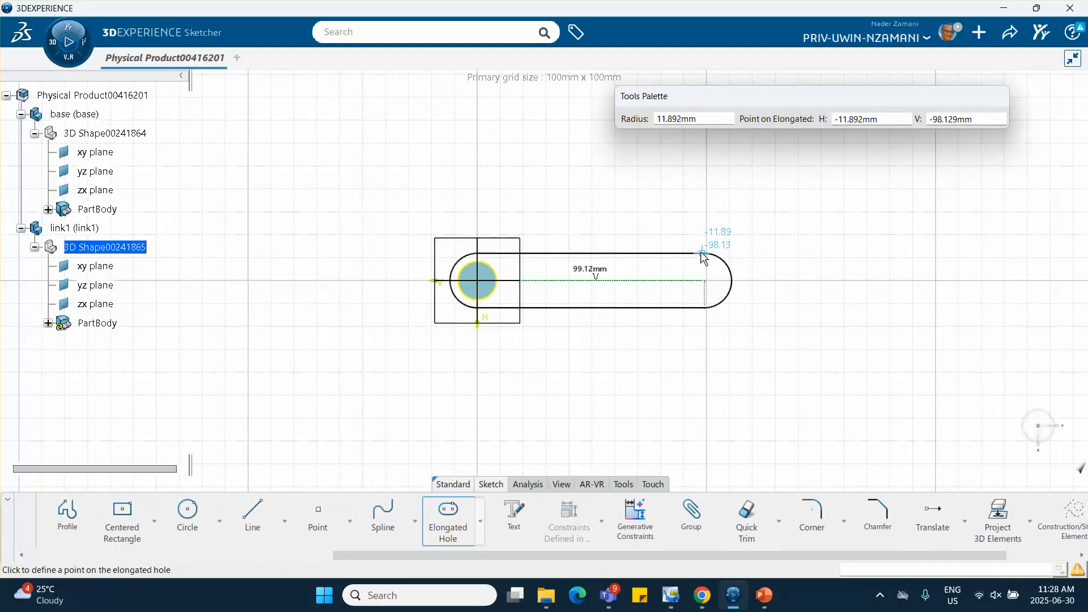
click(702, 255)
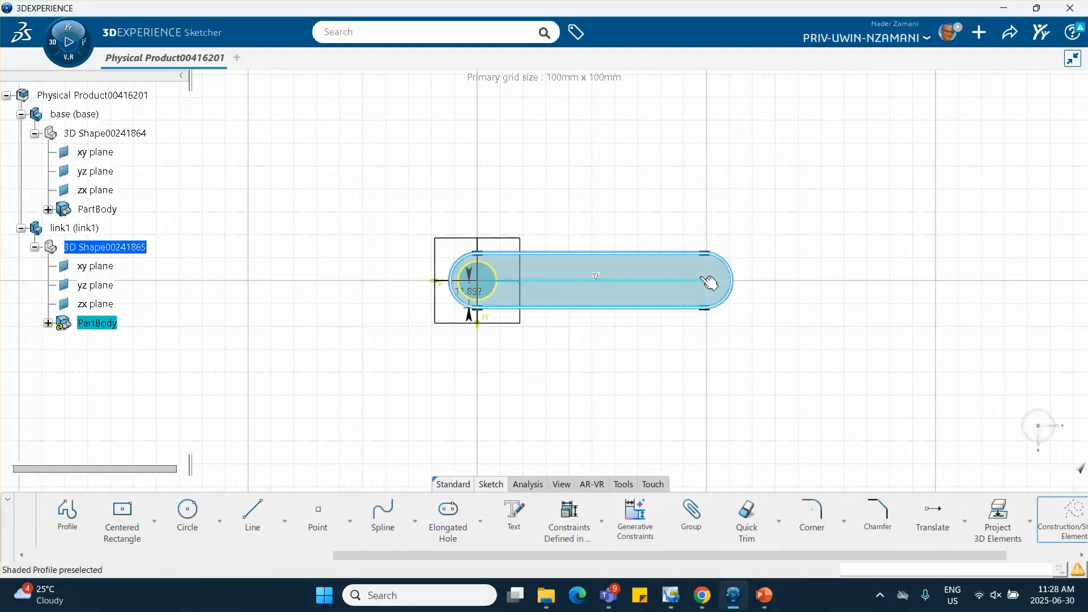
click(706, 404)
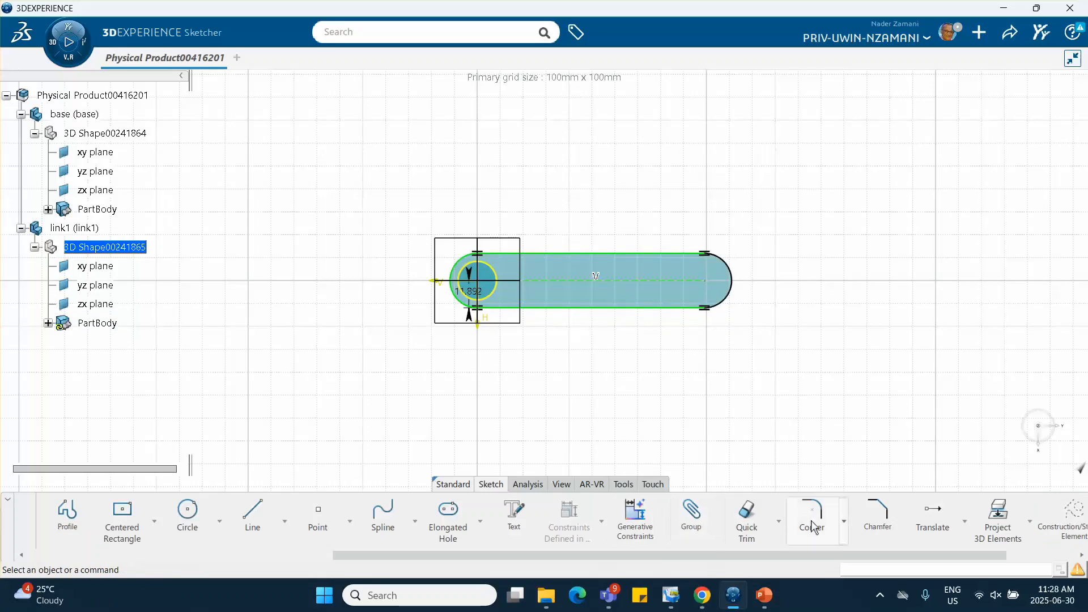
Sketch a circle of about 7.7 mm radius inside the rounded far end of the elongated profile
click(208, 516)
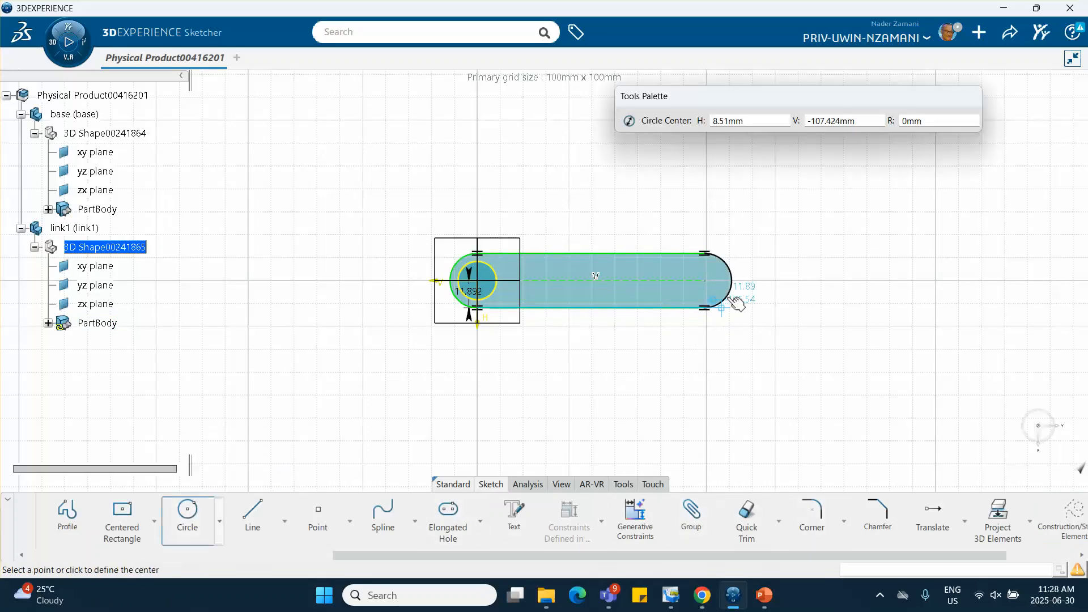
click(710, 281)
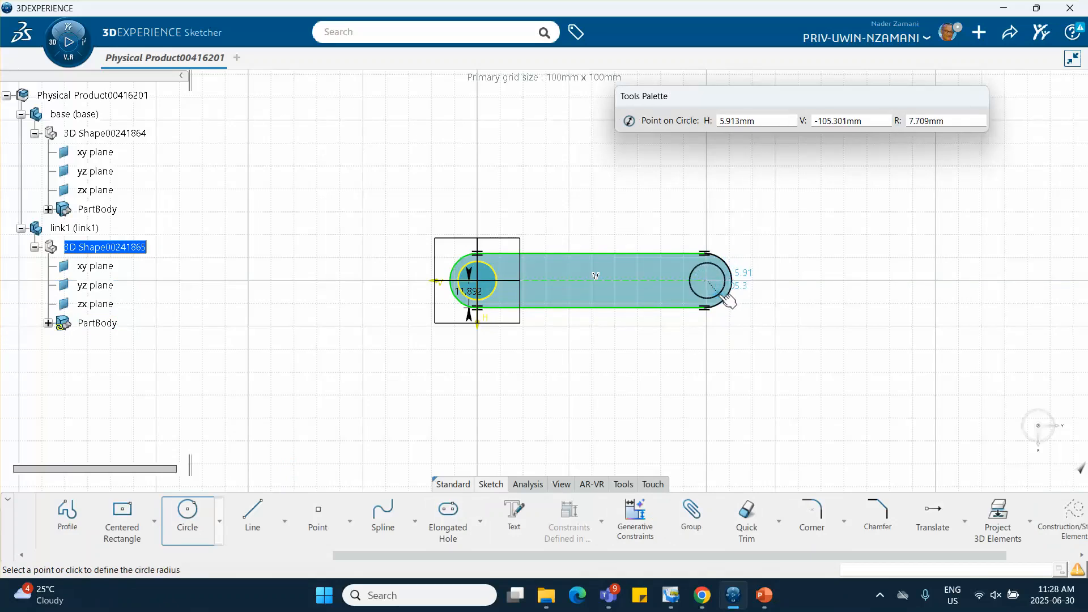
click(729, 301)
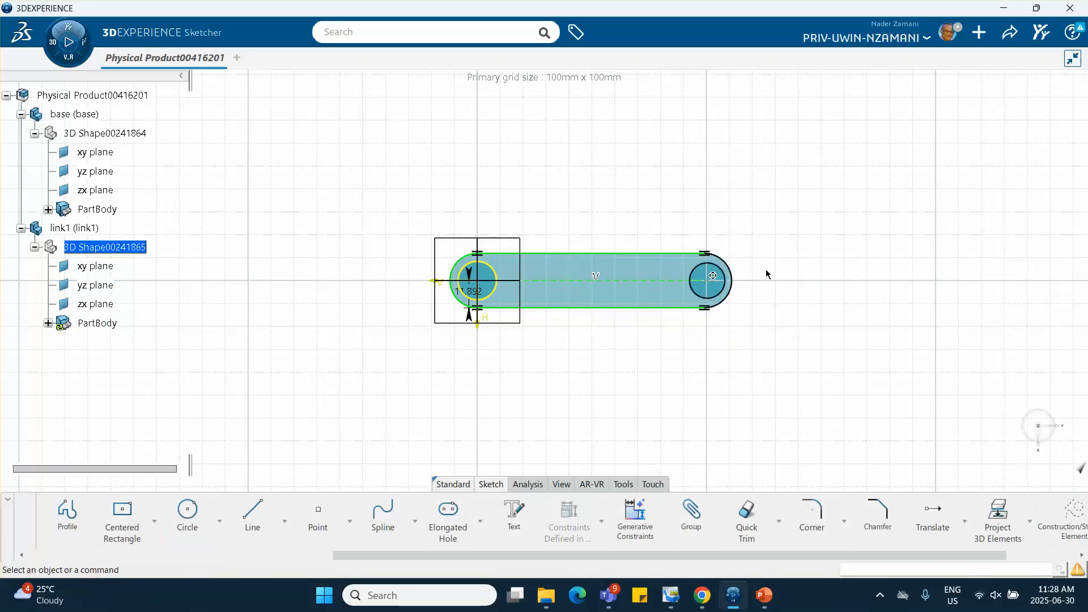
Constrain the small circle to be concentric with the elongated profile's far end arc
click(730, 270)
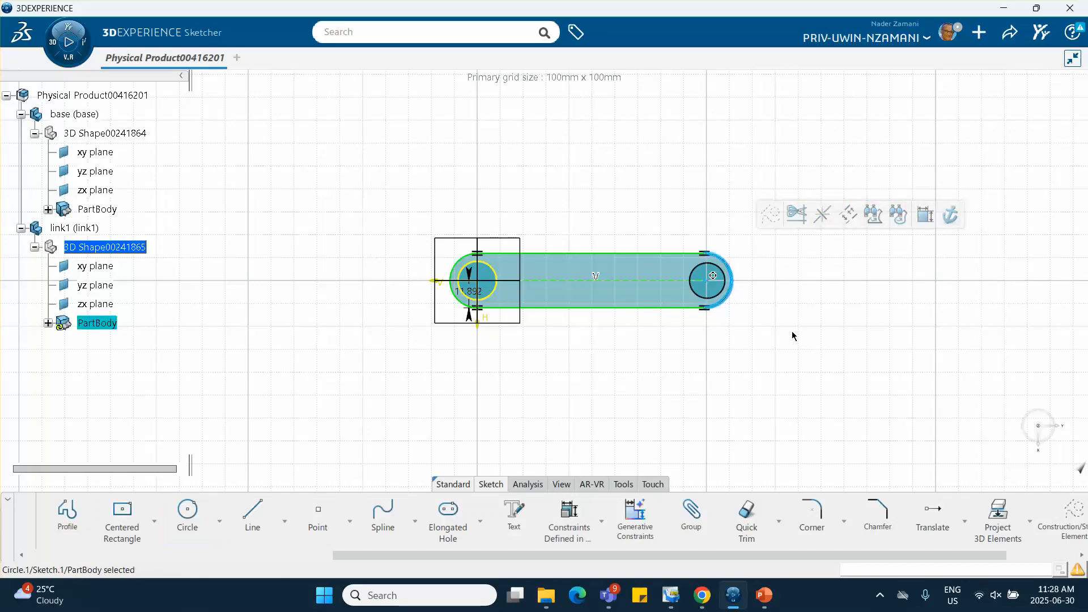
click(820, 352)
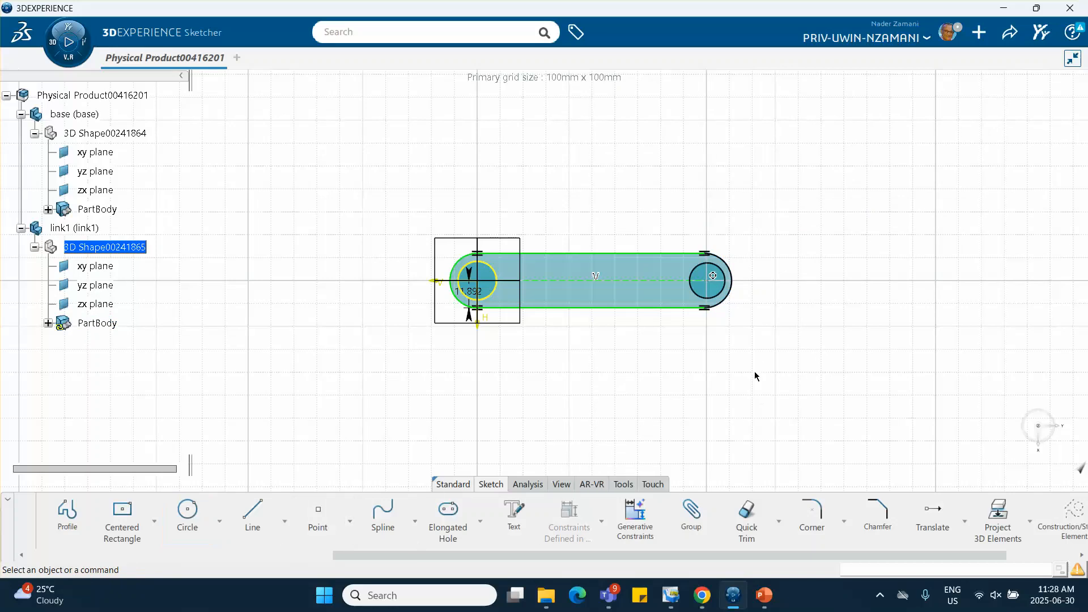
click(731, 266)
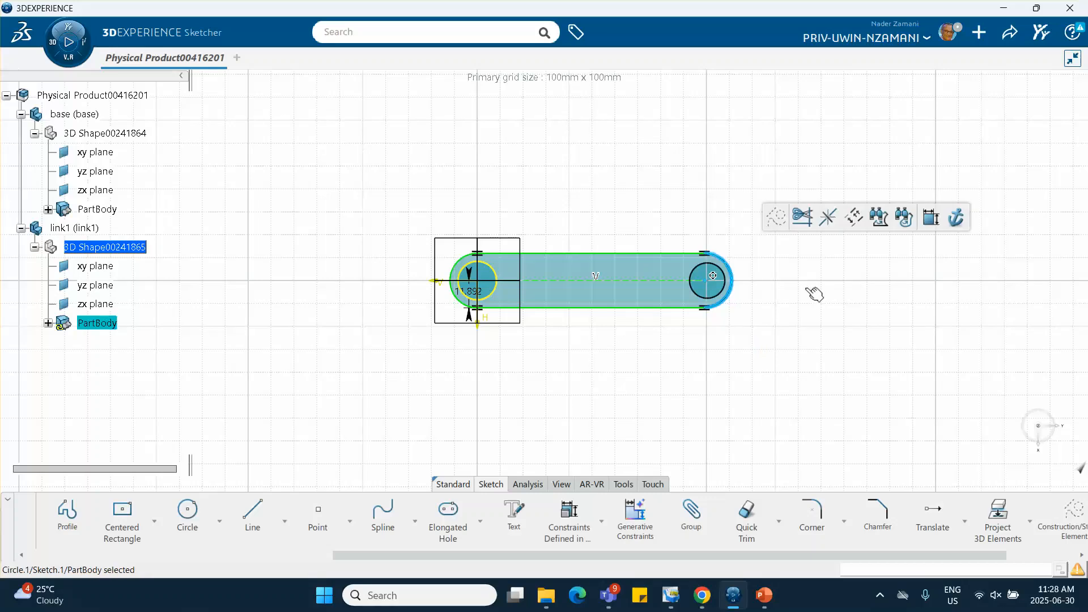
ctrl+click(726, 280)
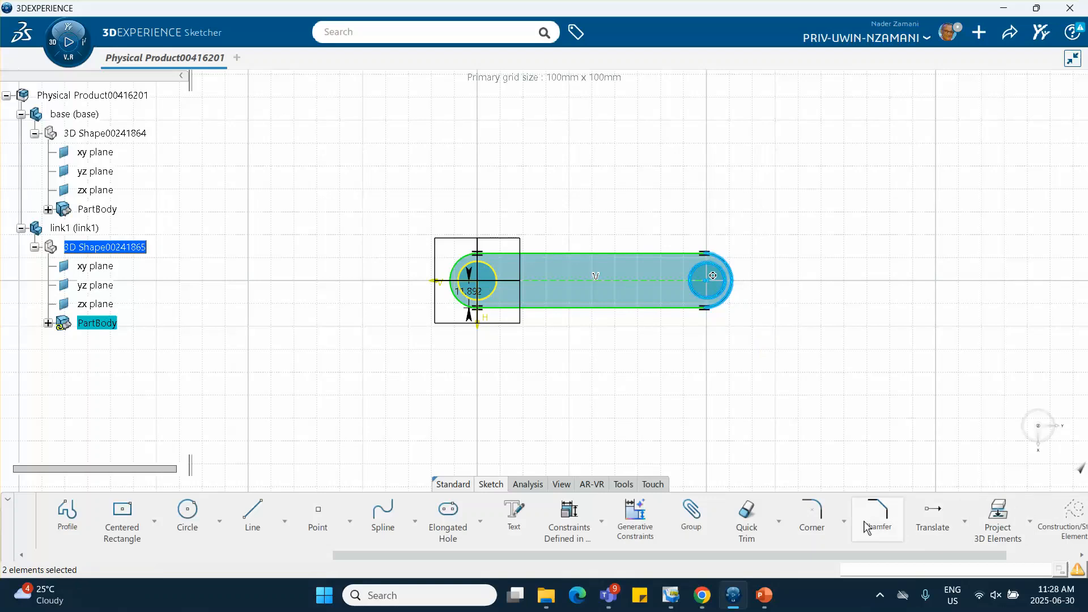
click(574, 529)
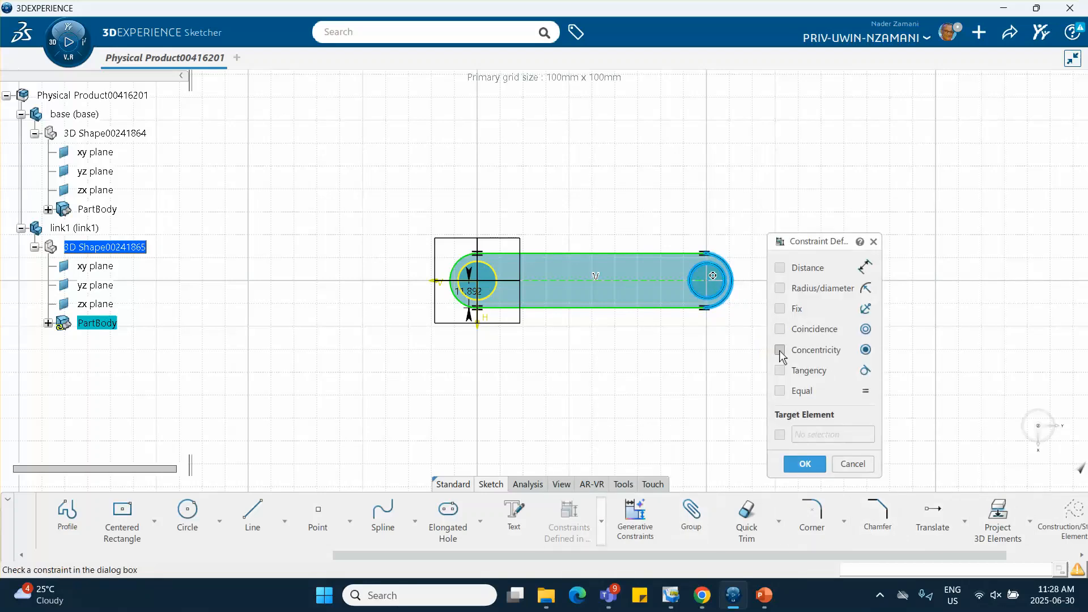
click(780, 350)
click(802, 462)
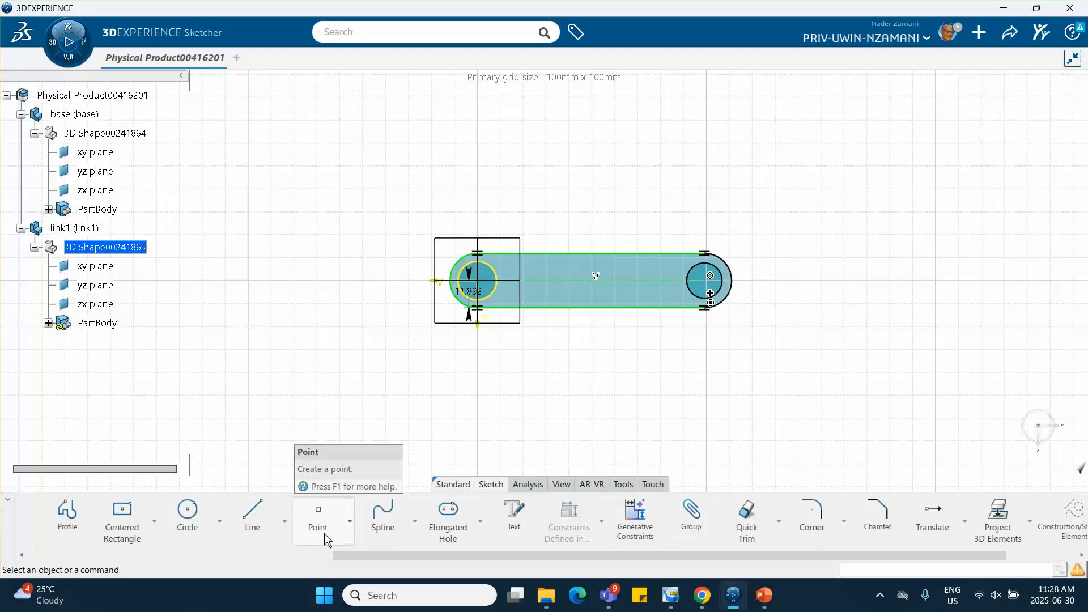
Exit the link1 sketch and make the hidden base body visible again
scroll(324, 533, left, 3)
click(154, 519)
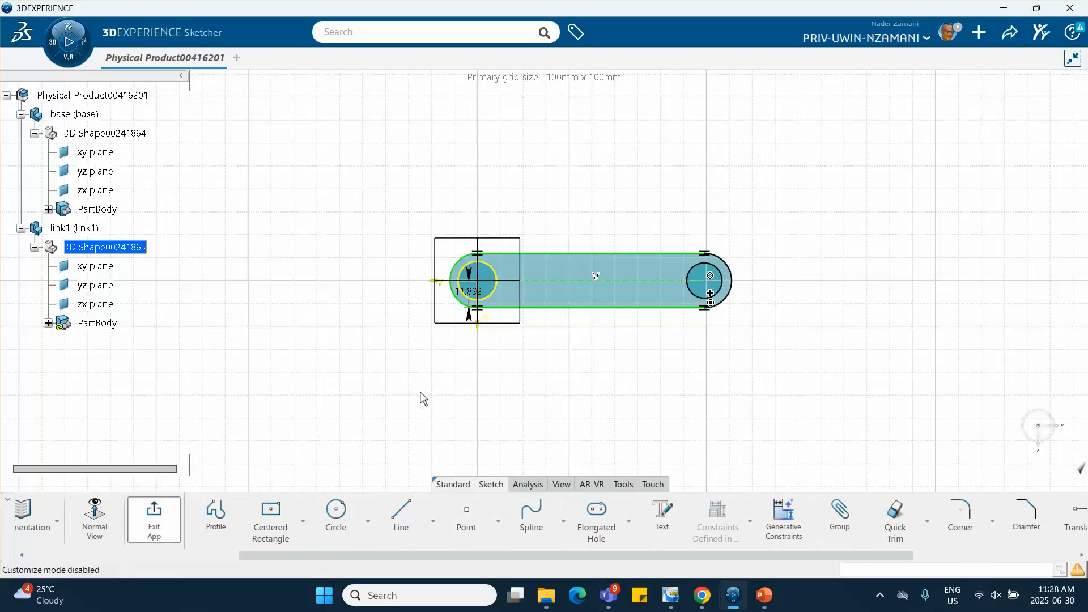
middle_drag(423, 390, 425, 223)
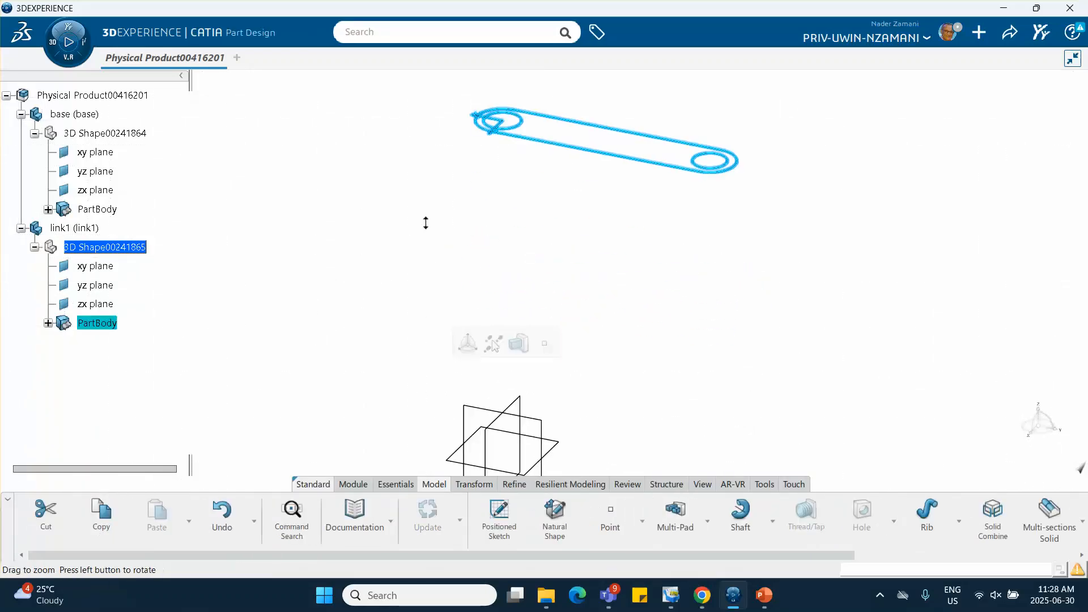
click(1081, 468)
right_click(526, 296)
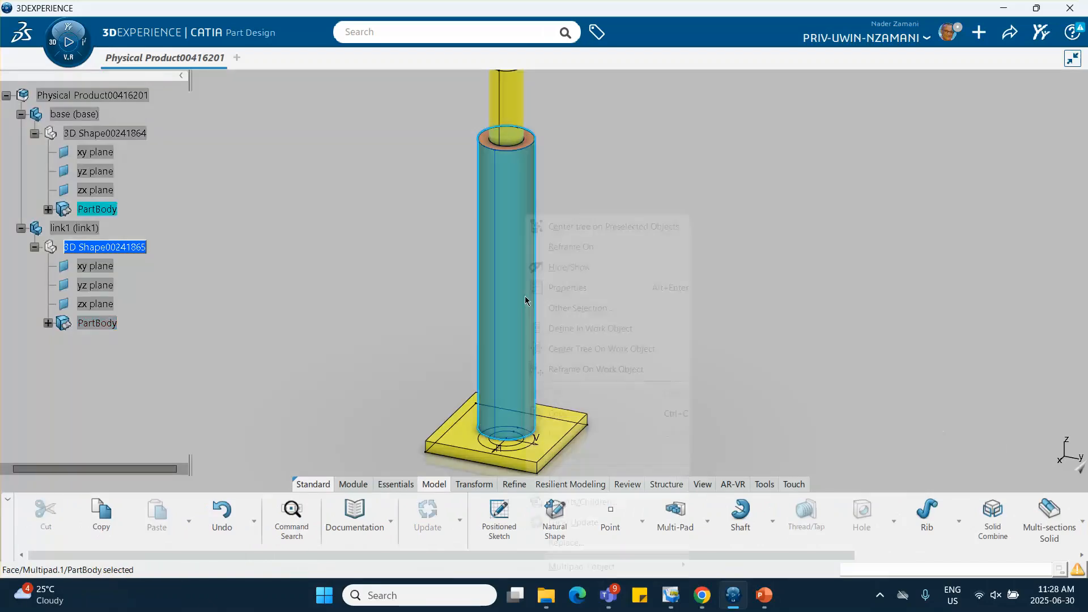
click(578, 199)
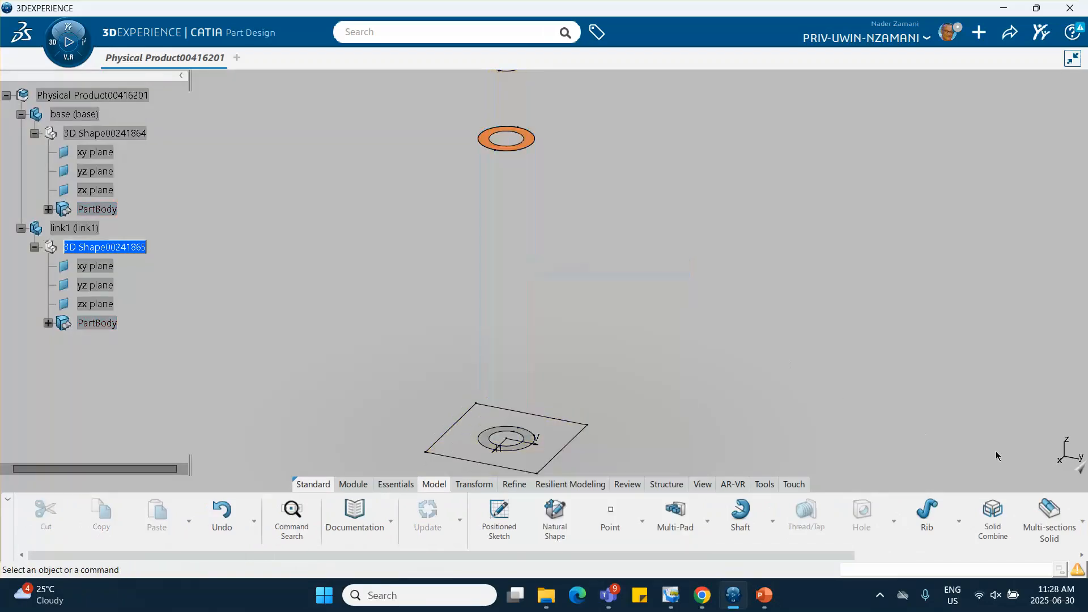
click(1081, 469)
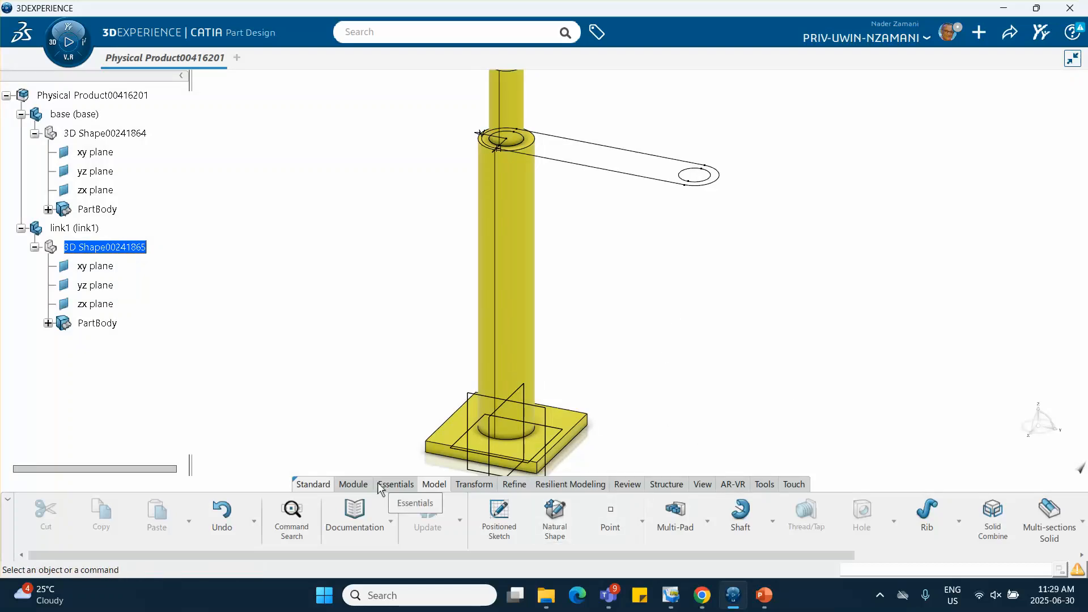
Extrude the link1 slotted sketch 10 mm upward with Pad, inverting the default extrusion direction
click(395, 486)
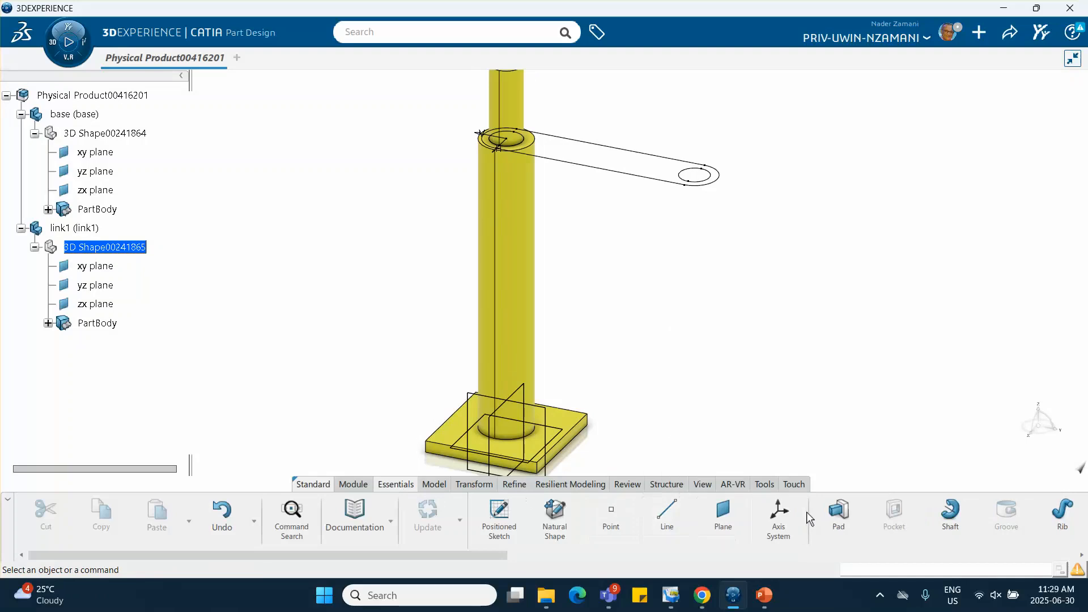
click(836, 508)
click(643, 182)
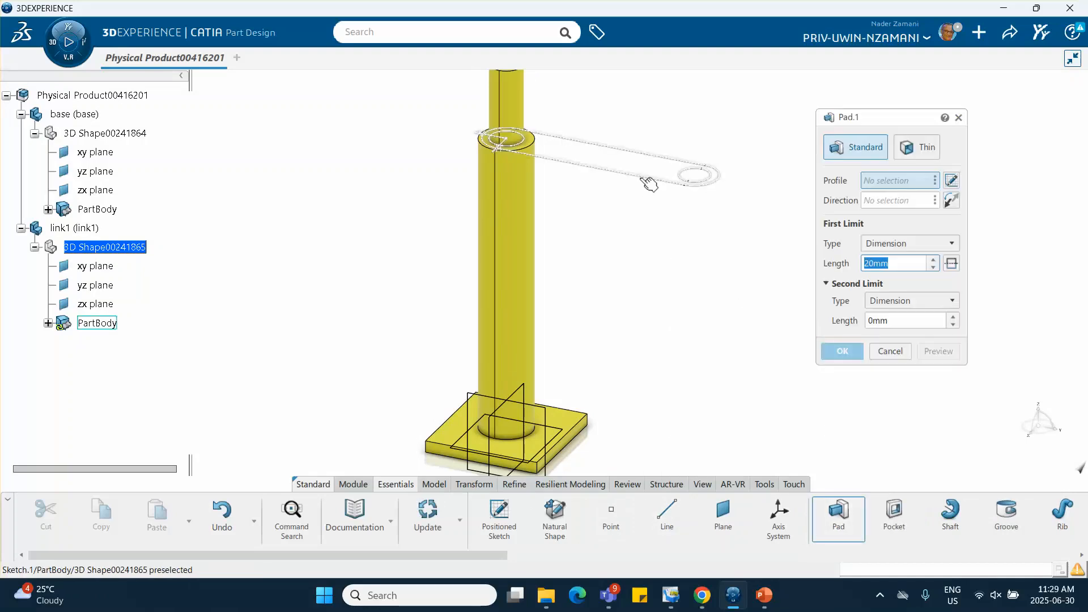
click(951, 201)
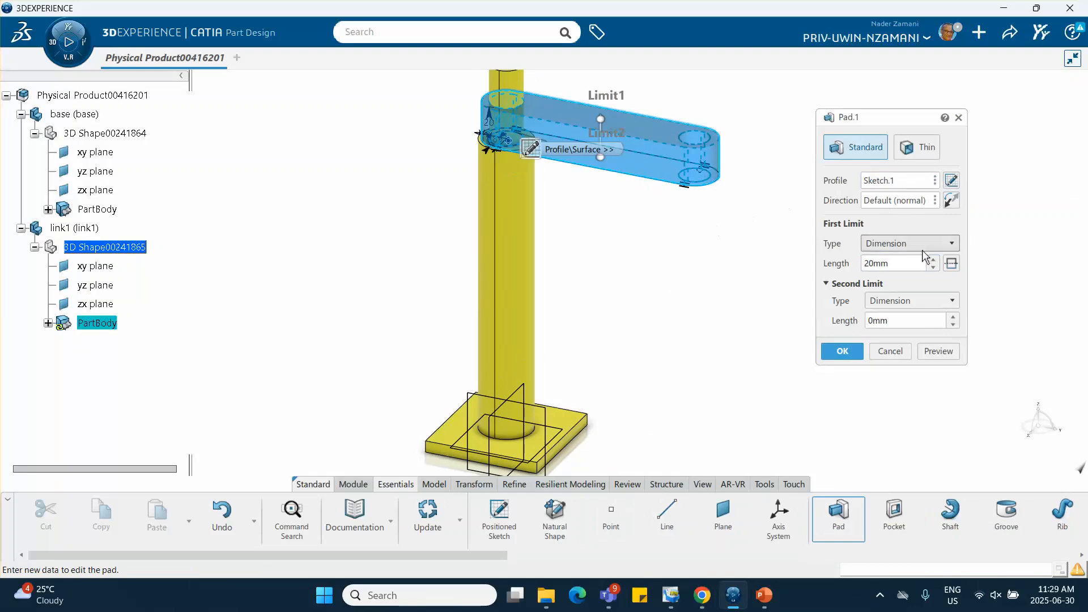
text(15)
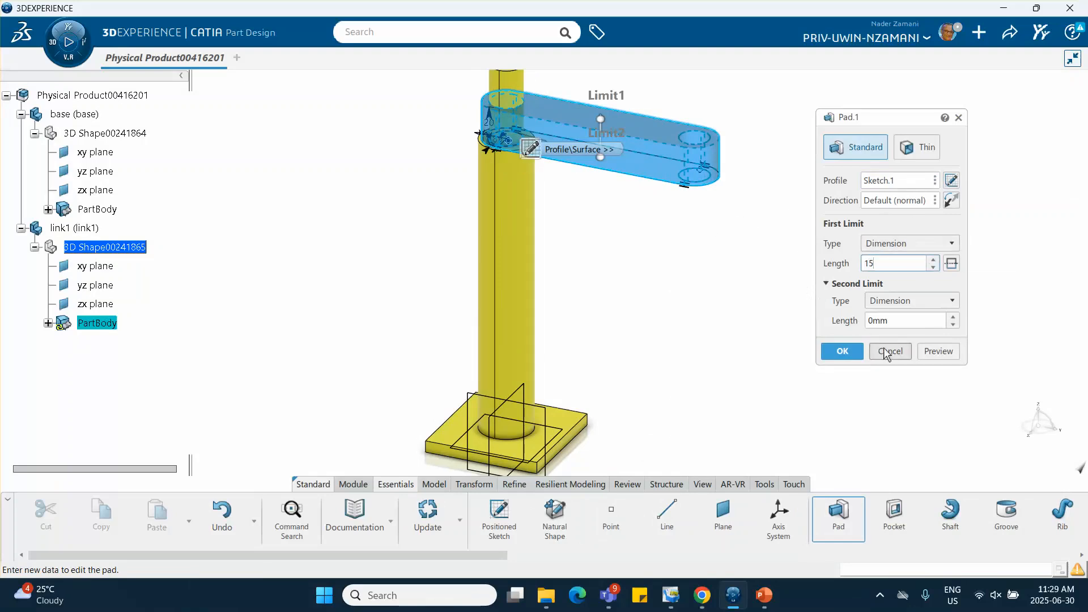
click(939, 351)
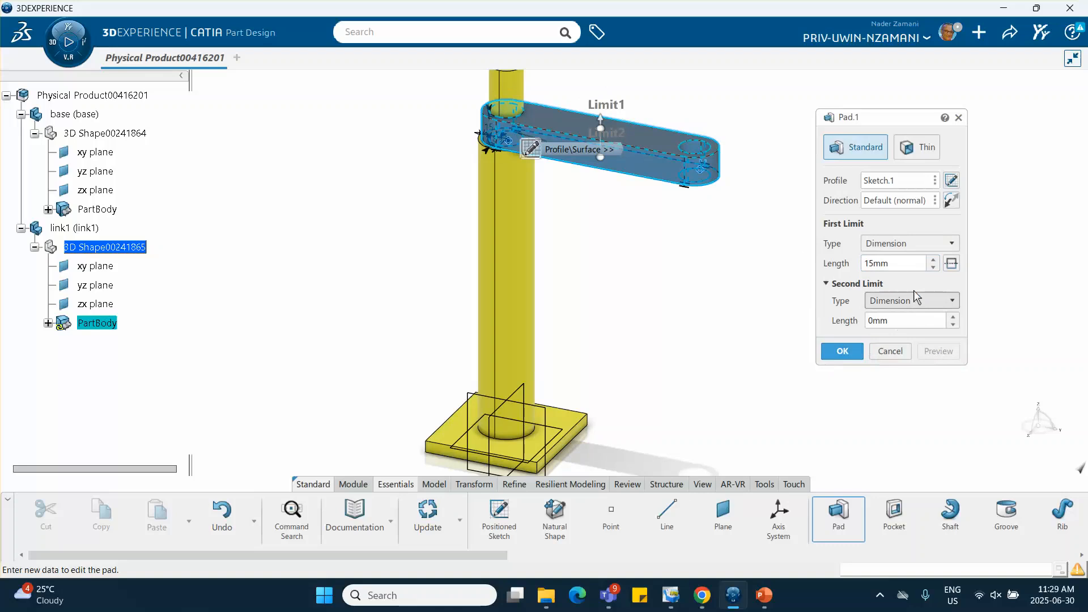
text(10)
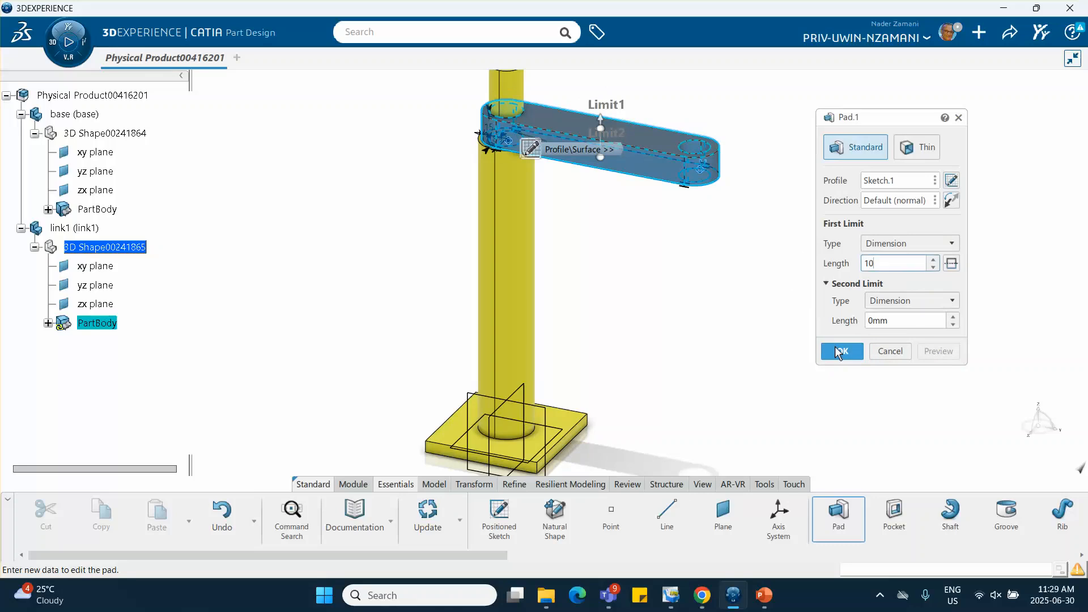
click(841, 352)
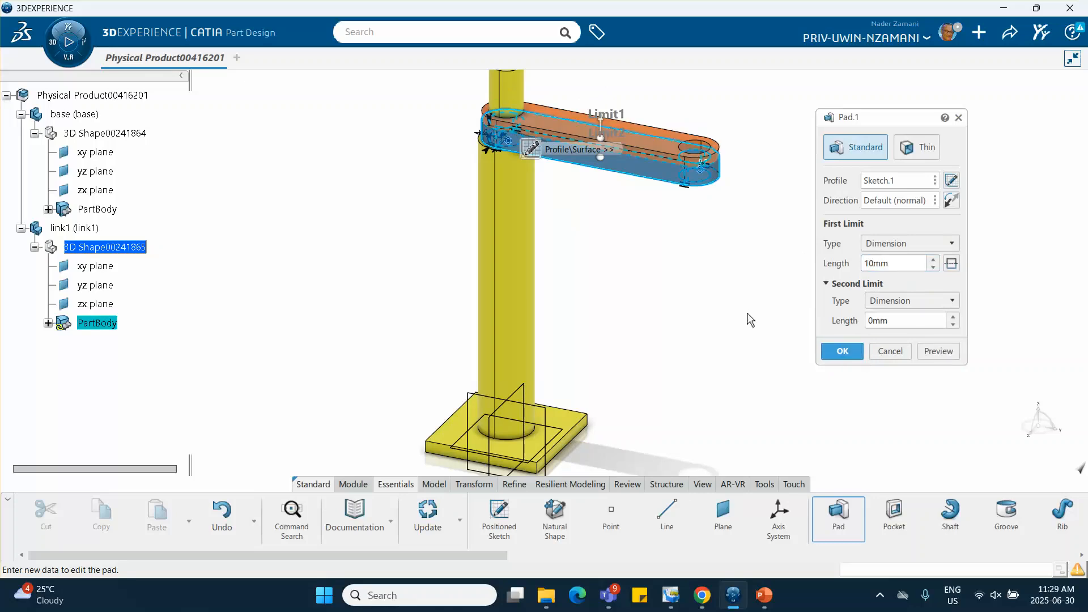
click(839, 351)
Activate the root physical product and insert a new 3D Part under it
ctrl+middle_drag(738, 316, 738, 347)
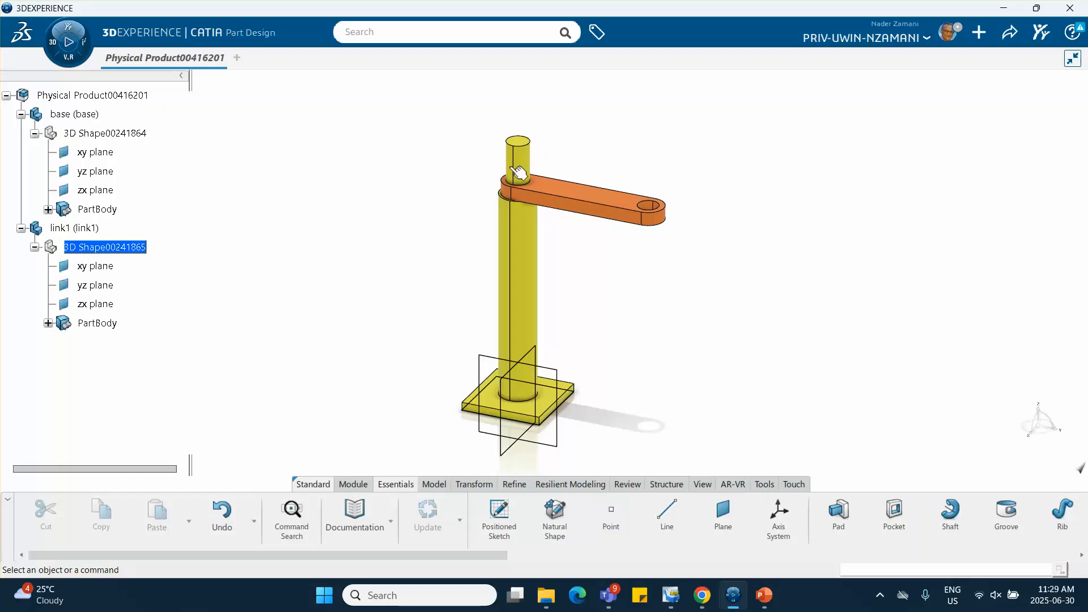
click(130, 96)
double_click(127, 96)
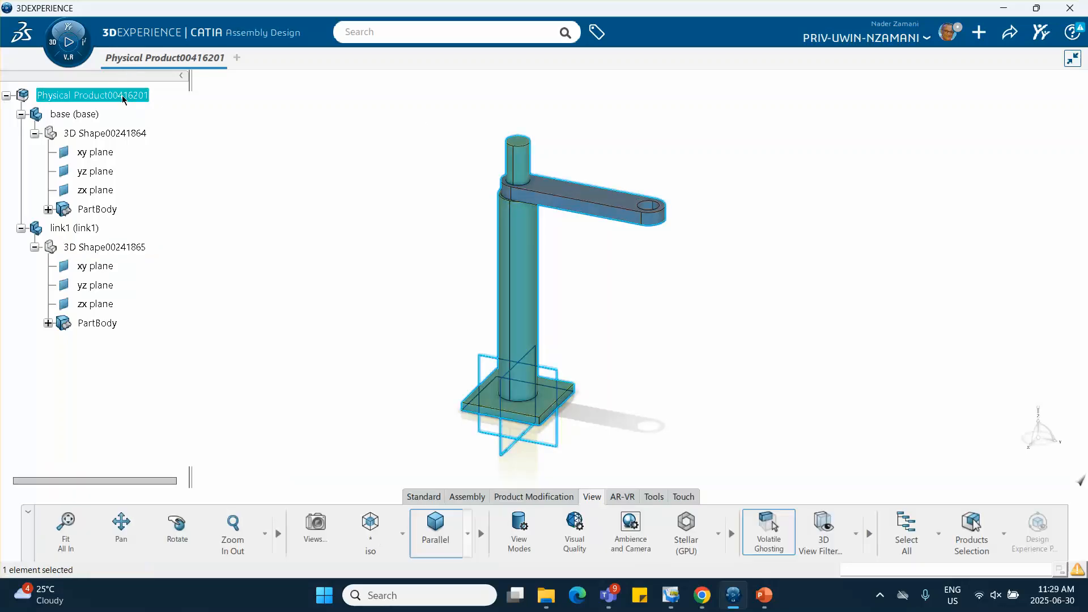
right_click(124, 100)
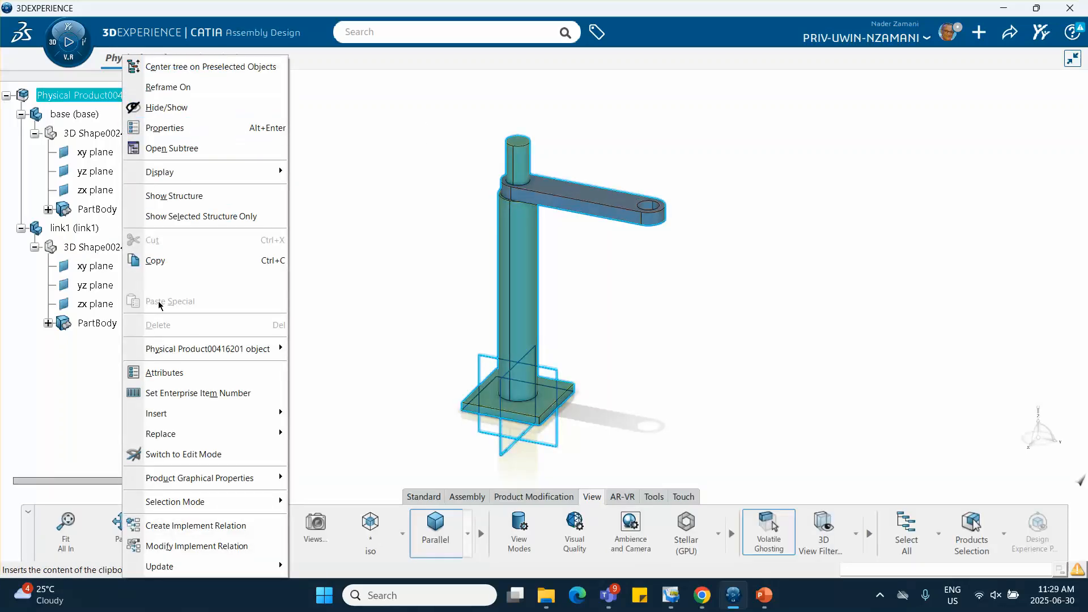
mouse_move(169, 416)
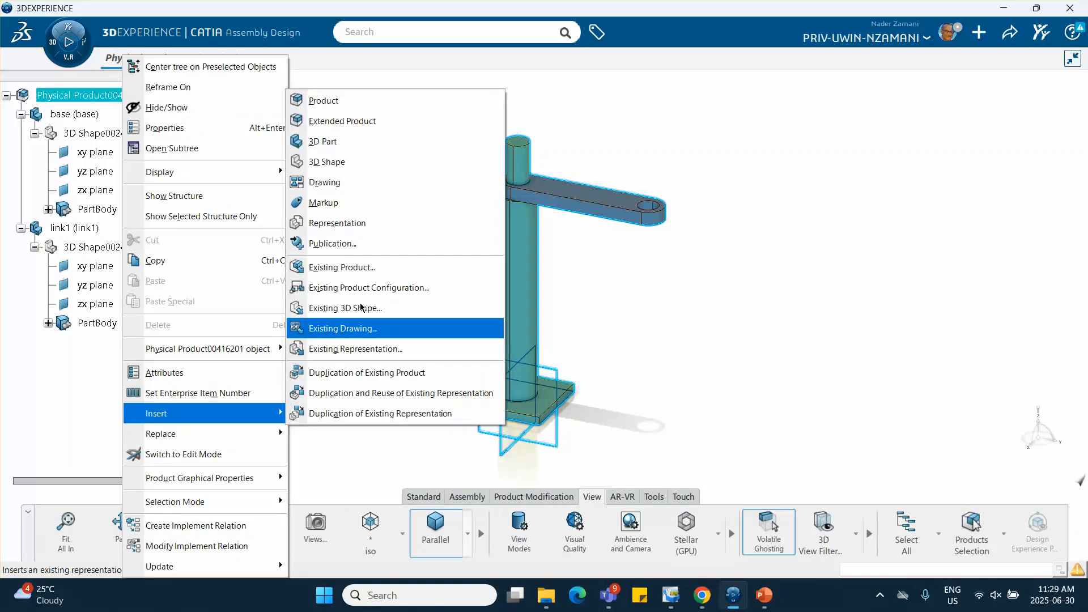
click(352, 152)
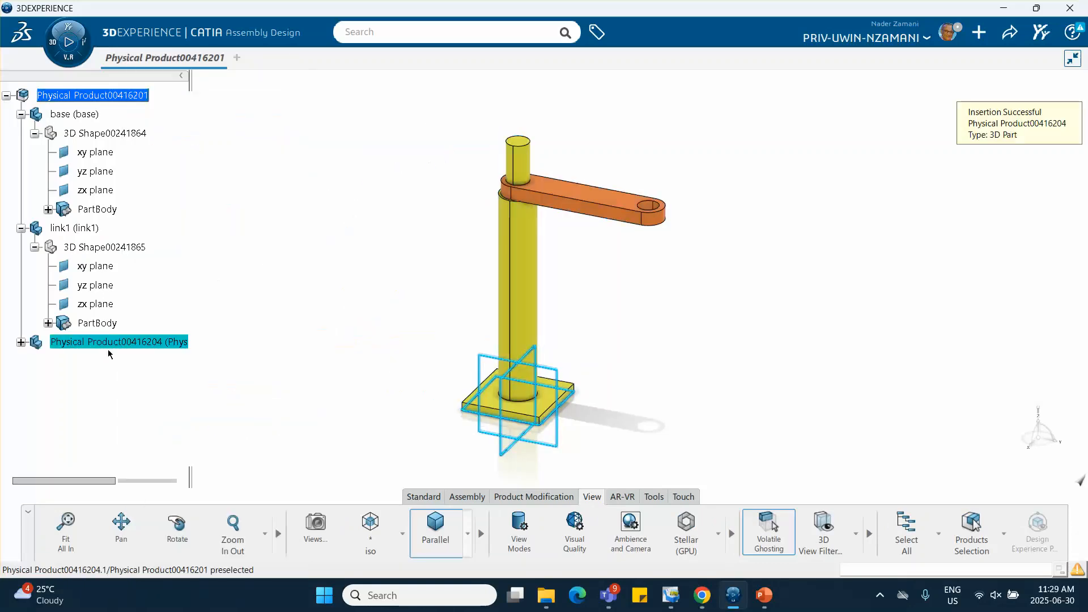
Open the properties of the newly inserted part and set its graphic color to bright green
right_click(111, 350)
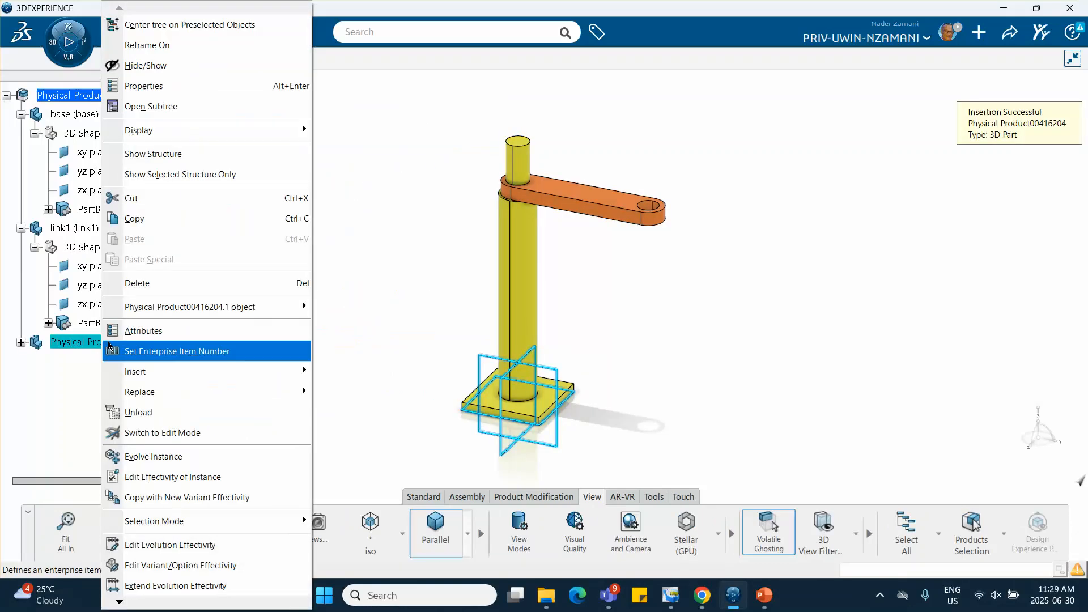
click(208, 89)
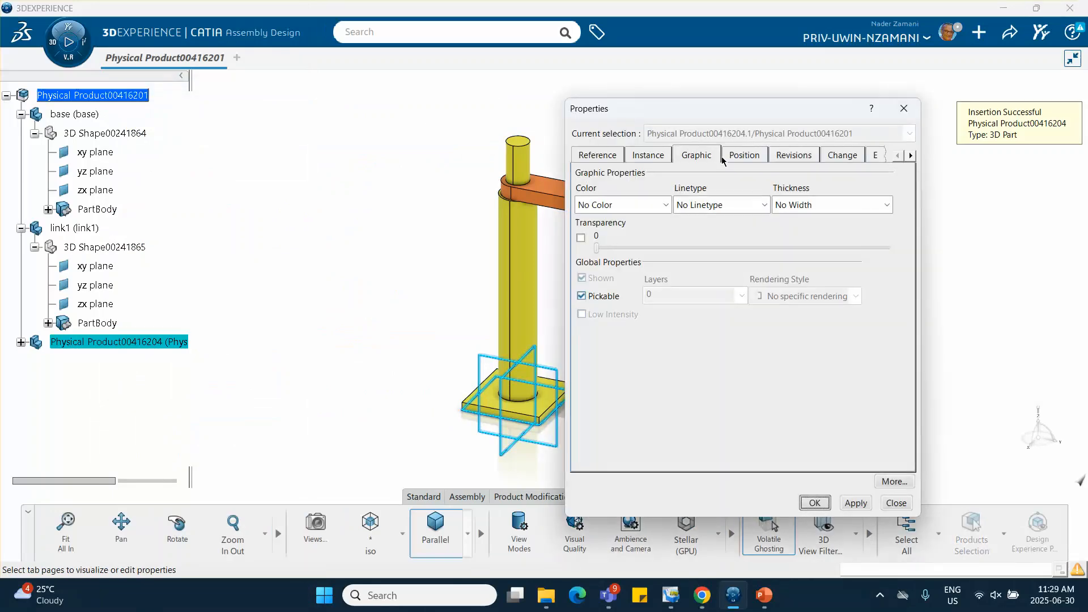
click(701, 206)
click(624, 207)
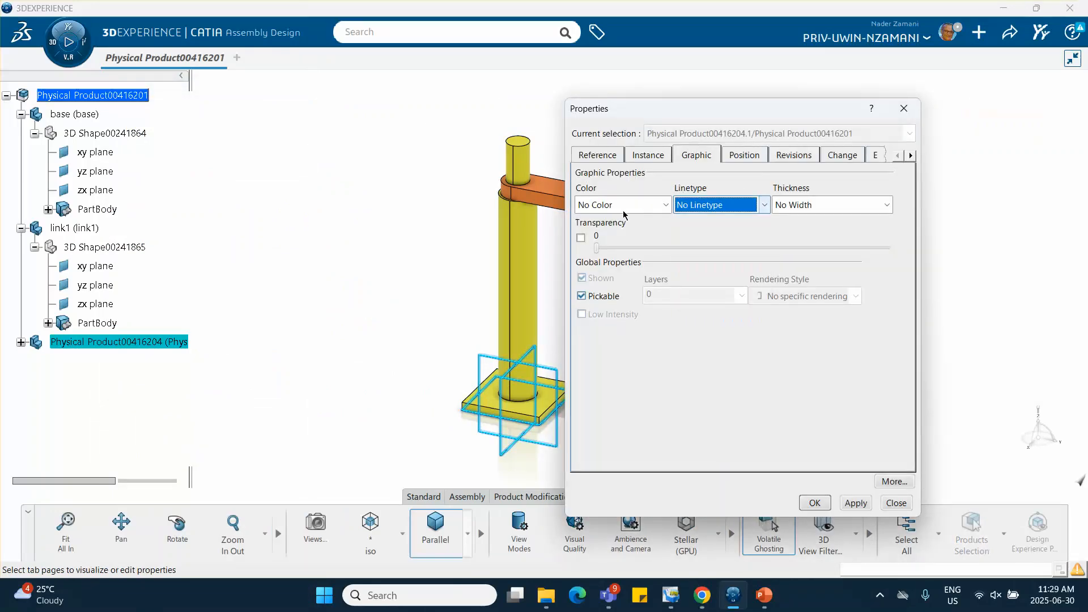
click(623, 207)
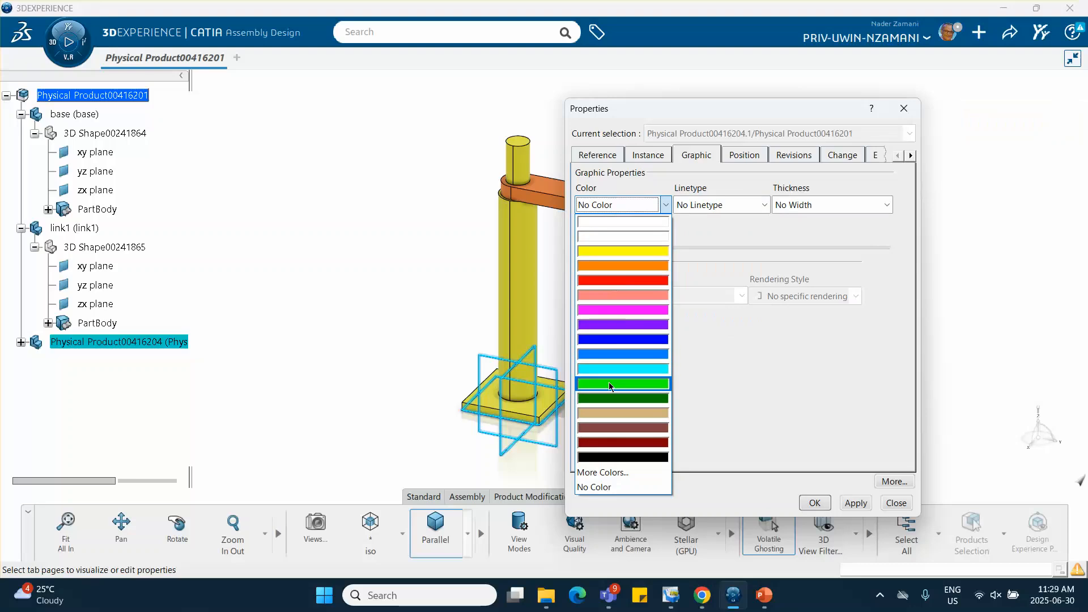
click(609, 385)
Set both the reference title and the instance title of the new part to link2 and apply the properties
click(596, 159)
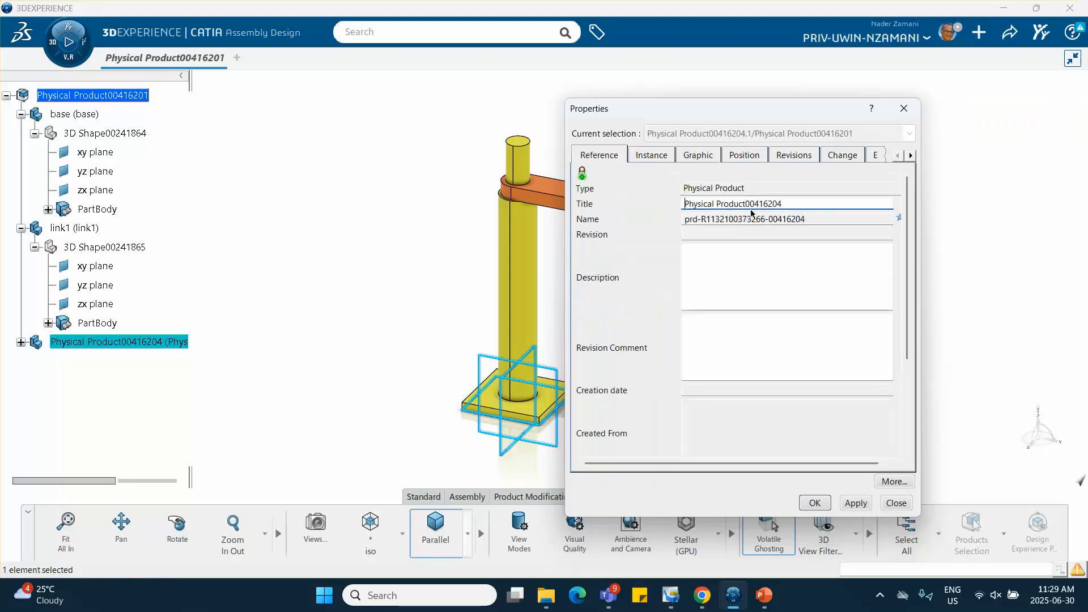
triple_click(704, 199)
key(BackSpace)
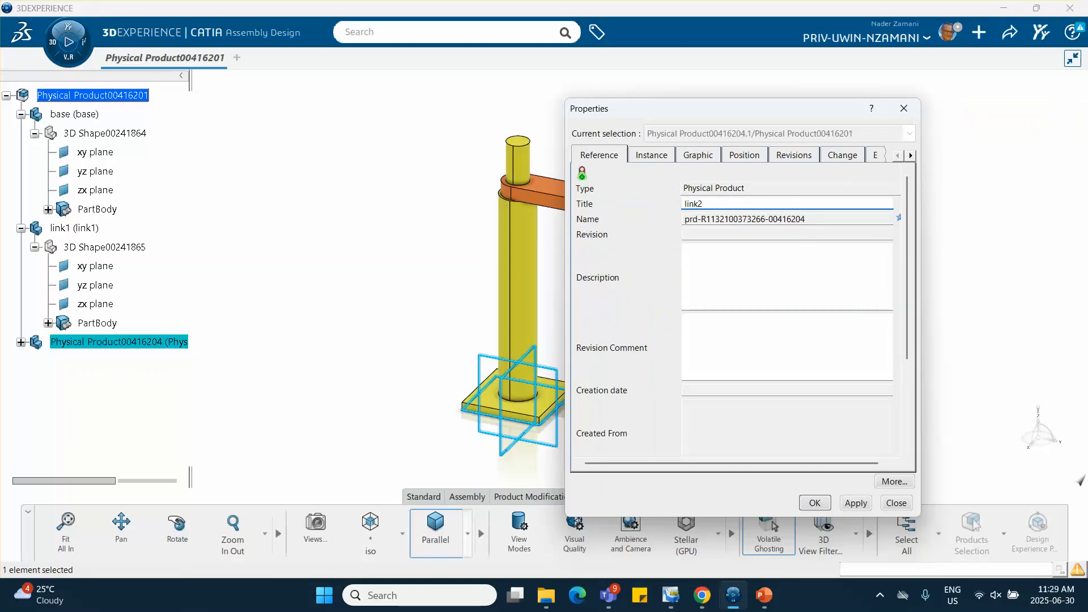
click(655, 158)
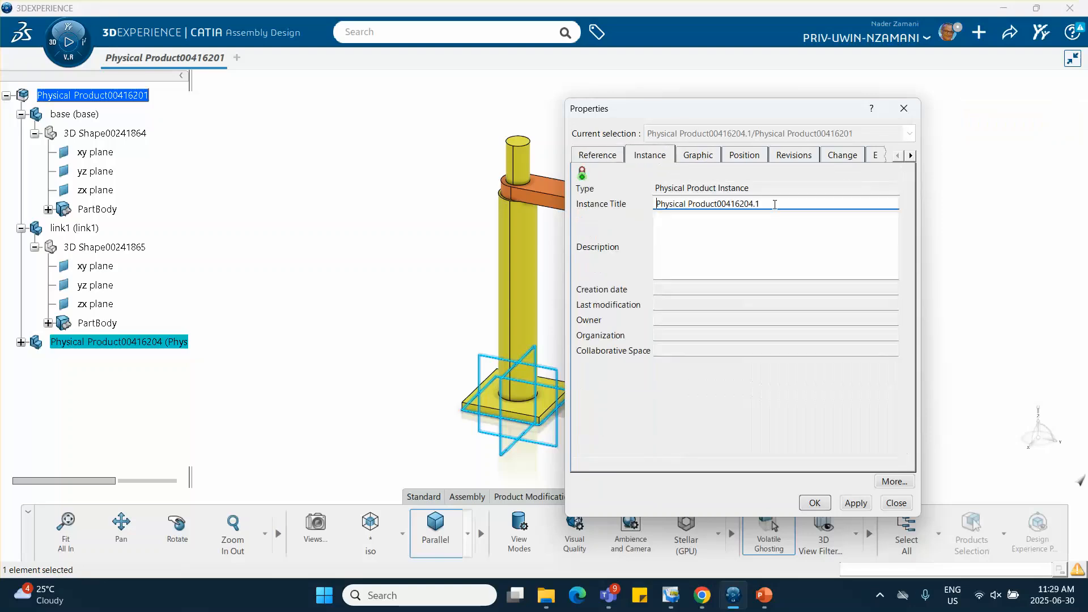
drag(766, 204, 603, 209)
text(link2)
click(807, 506)
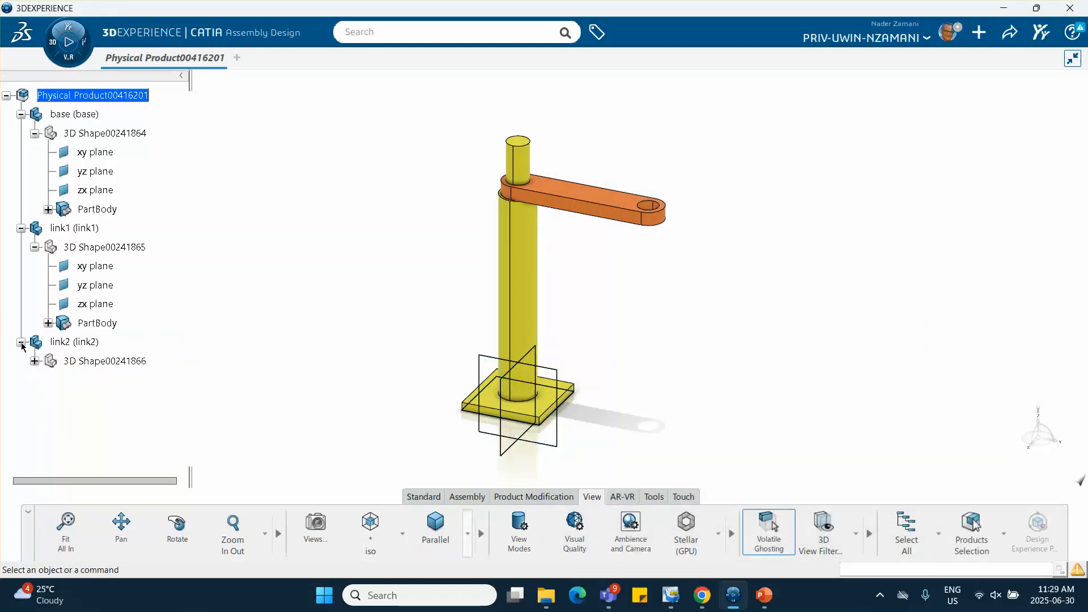
Activate link2's 3D shape for editing and start a sketch on the top face of link1
double_click(85, 361)
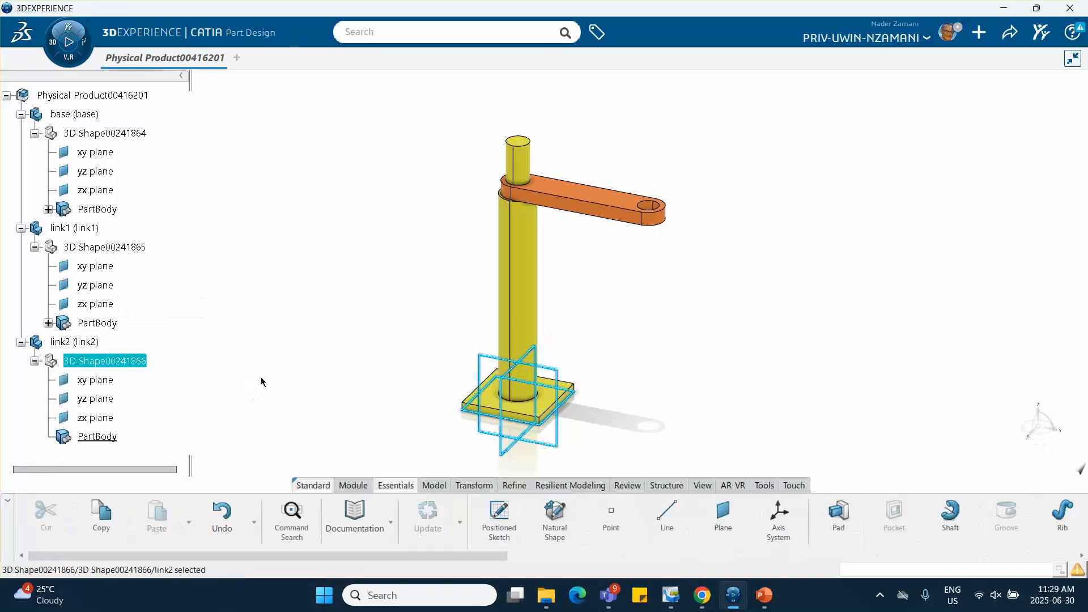
click(272, 351)
middle_drag(333, 229, 331, 207)
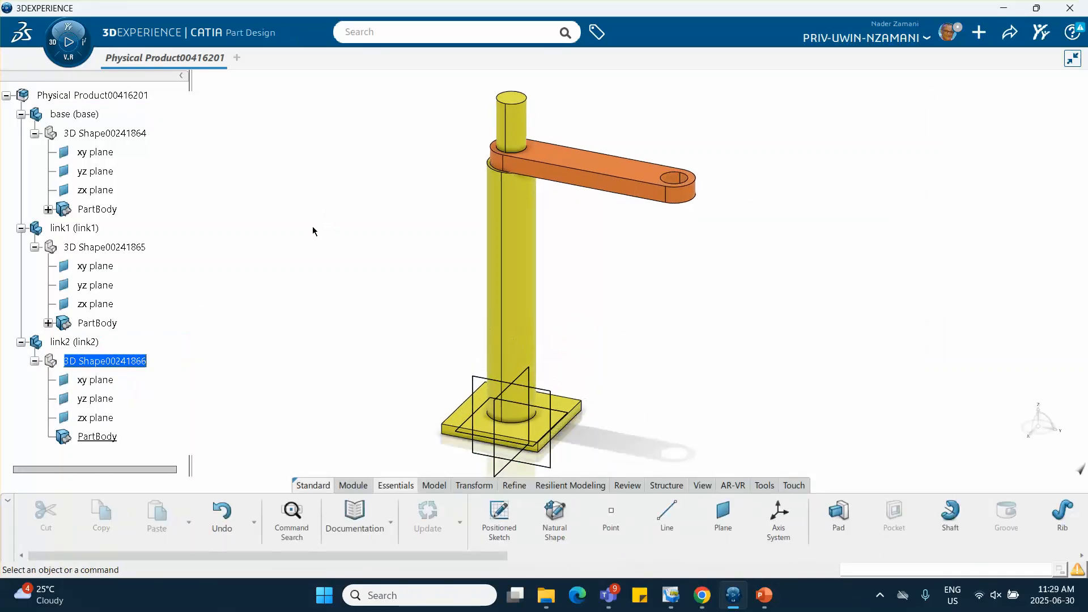
click(606, 169)
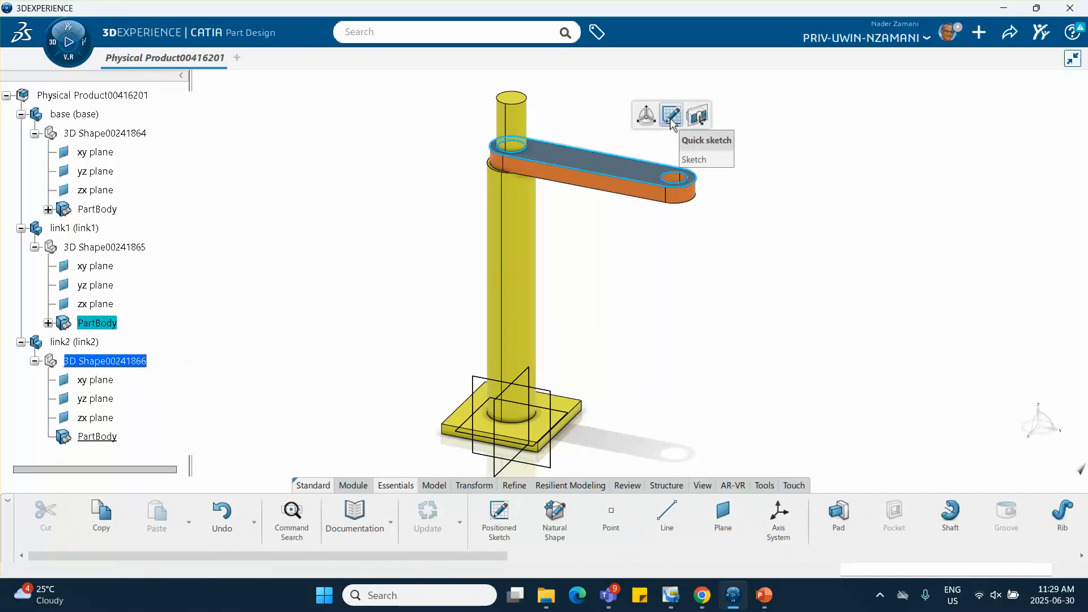
click(671, 117)
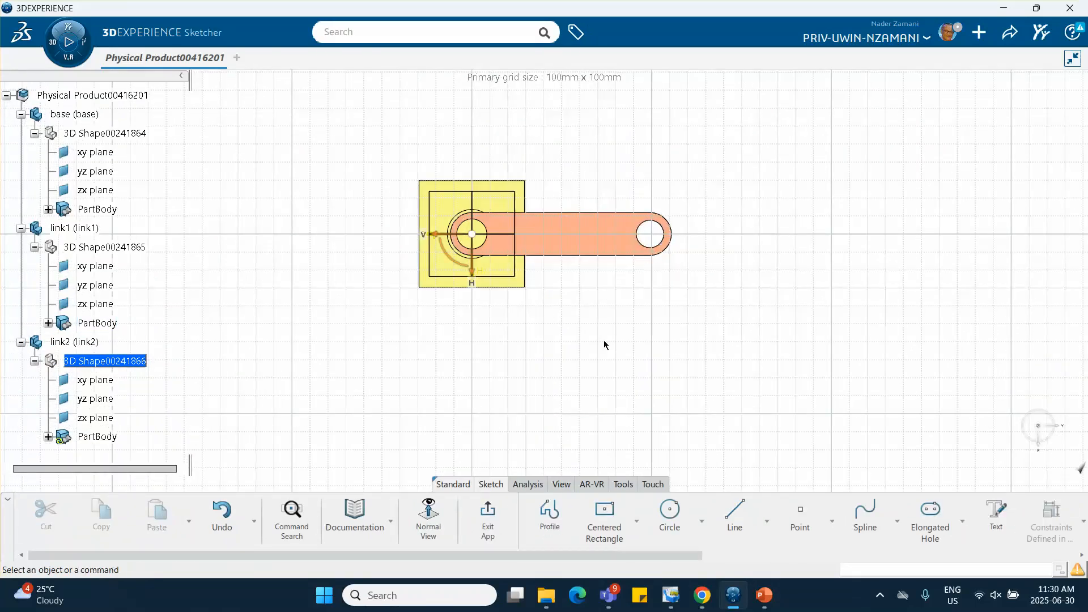
Project the circular hole edge at link1's far end onto the link2 sketch plane
click(1083, 524)
scroll(770, 511, down, 3)
scroll(771, 512, down, 5)
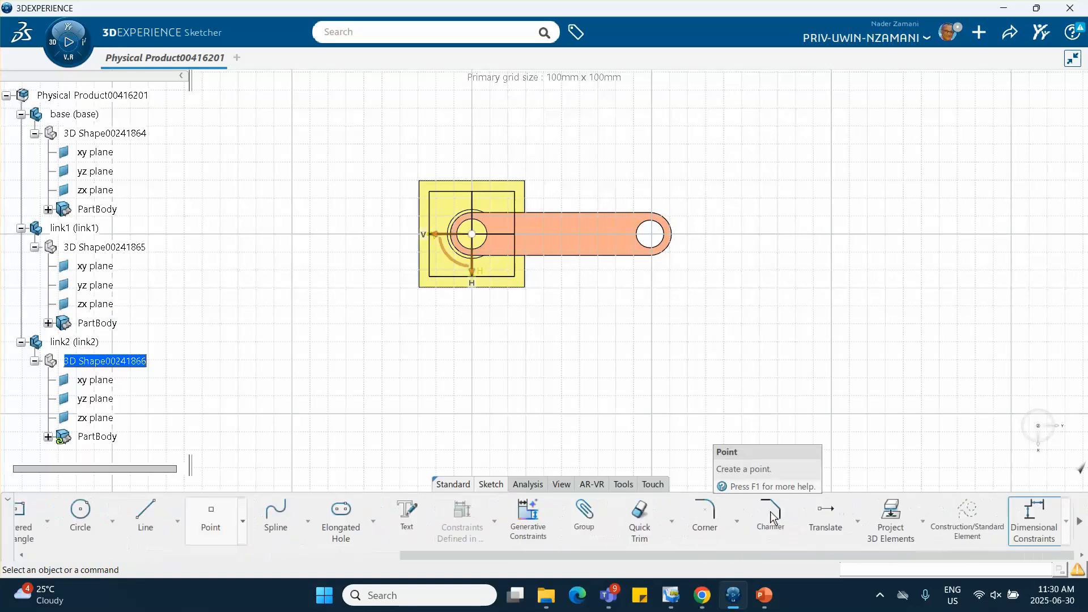
click(893, 514)
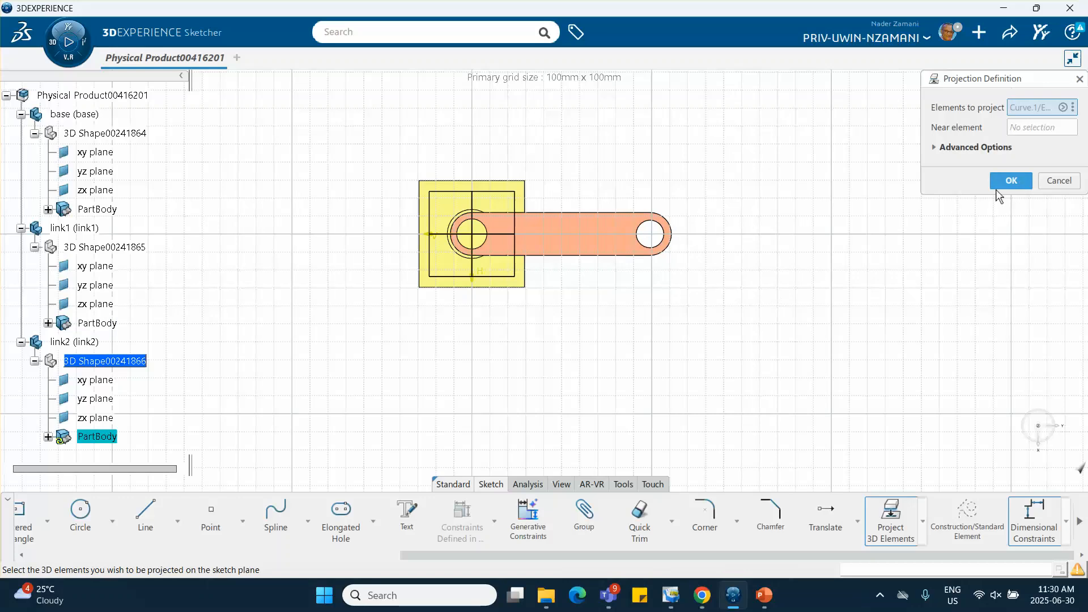
click(1011, 180)
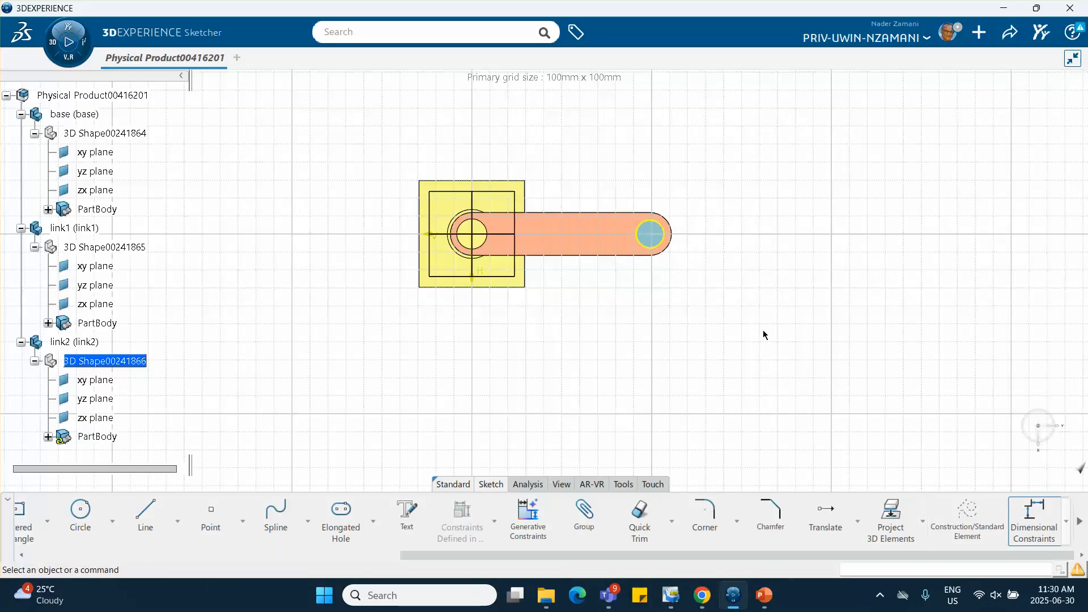
Sketch an elongated hole from the projected circle's center along the V axis, about 104 mm between centers with a radius of about 11 mm
click(340, 512)
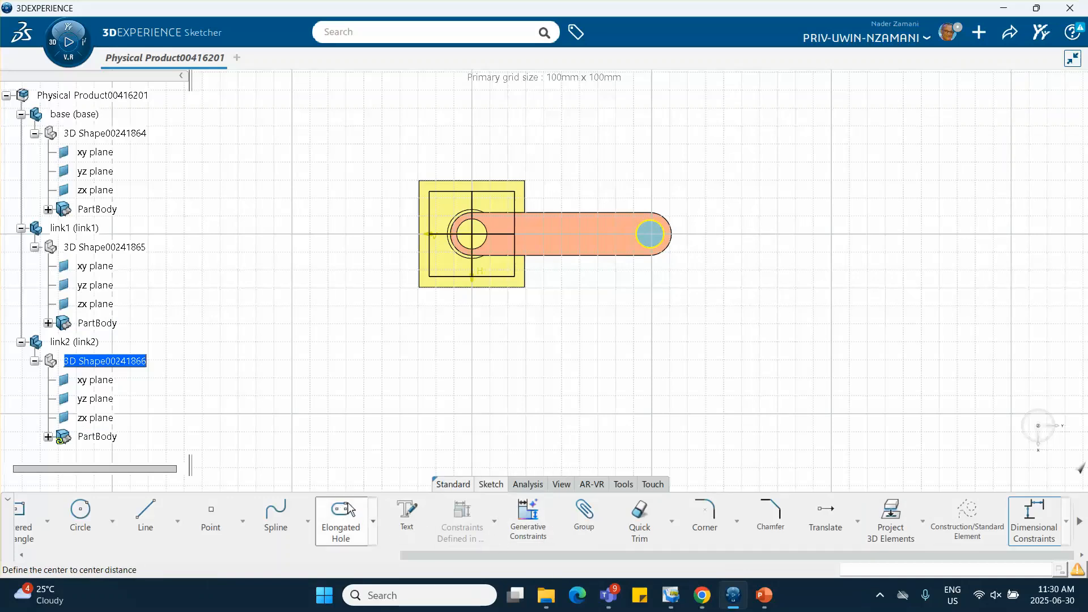
click(661, 238)
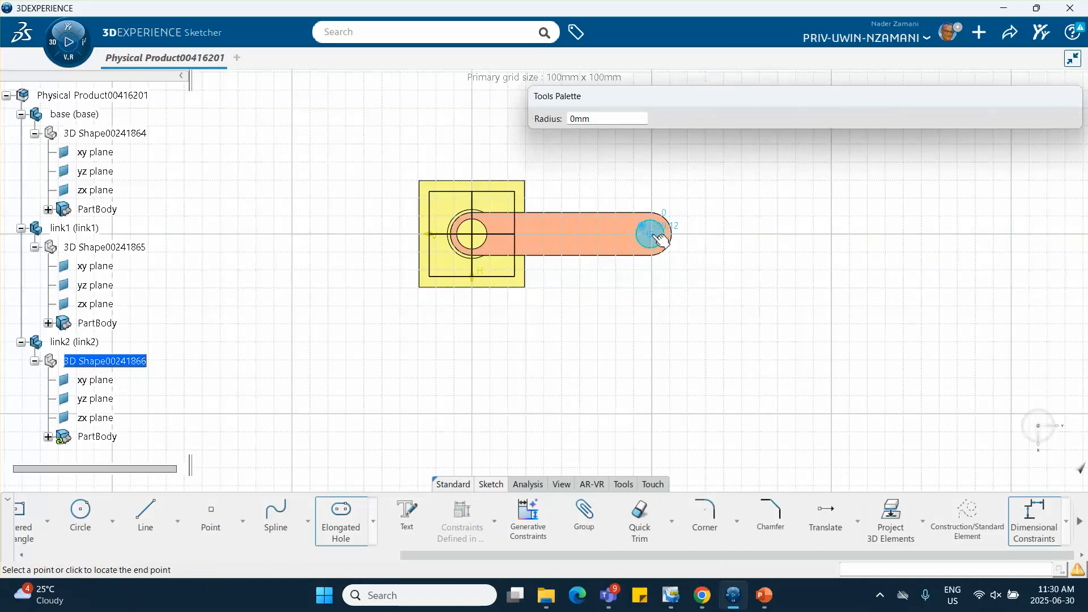
click(837, 235)
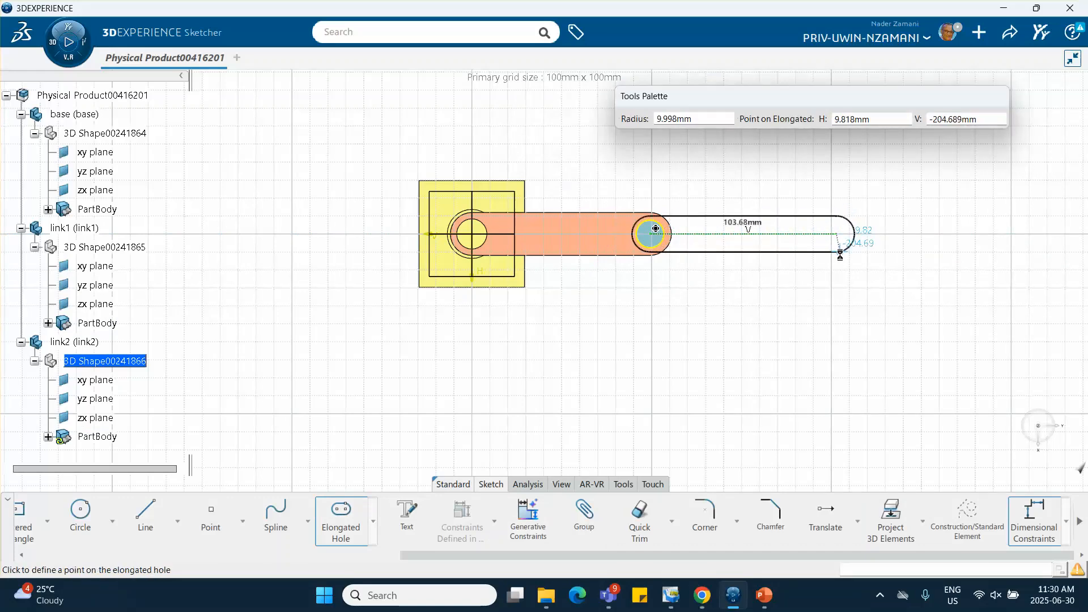
click(841, 258)
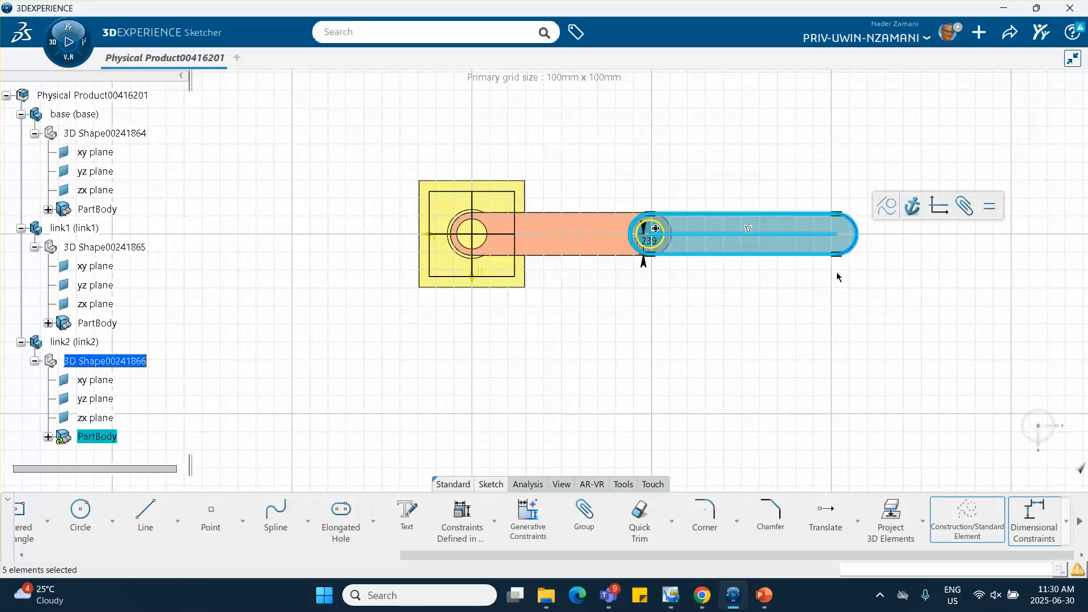
click(746, 349)
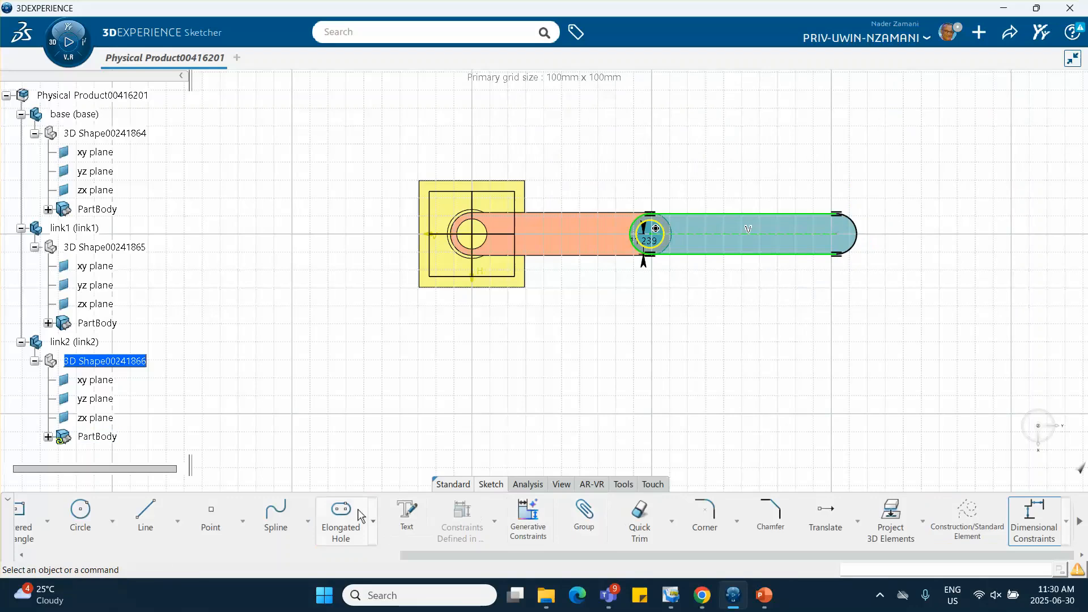
Sketch a small circle concentric with the elongated hole's far end arc and exit the link2 sketch
click(80, 514)
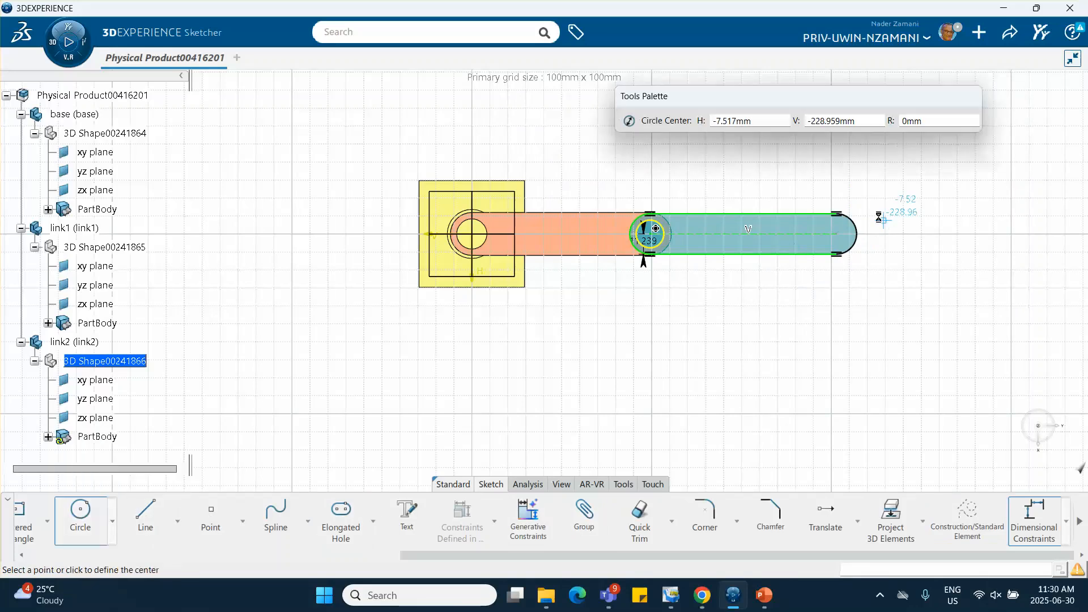
click(844, 235)
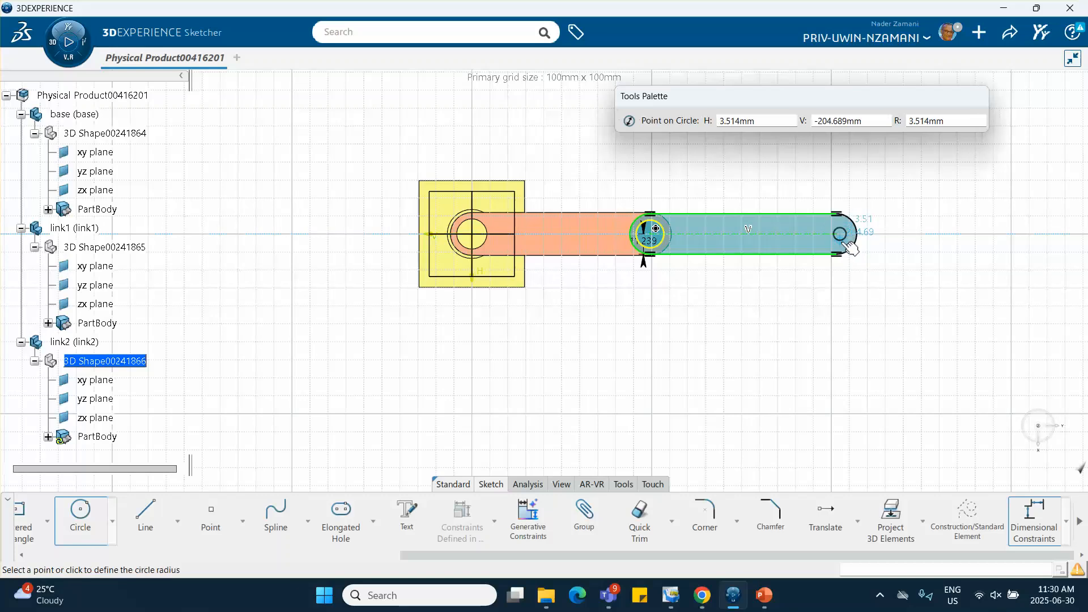
click(852, 248)
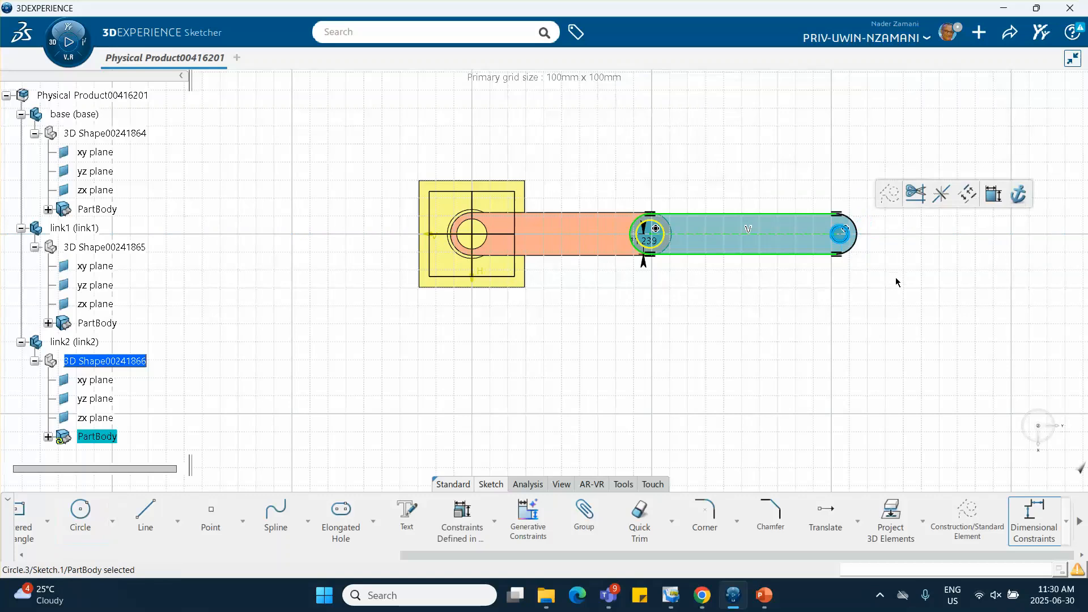
click(684, 246)
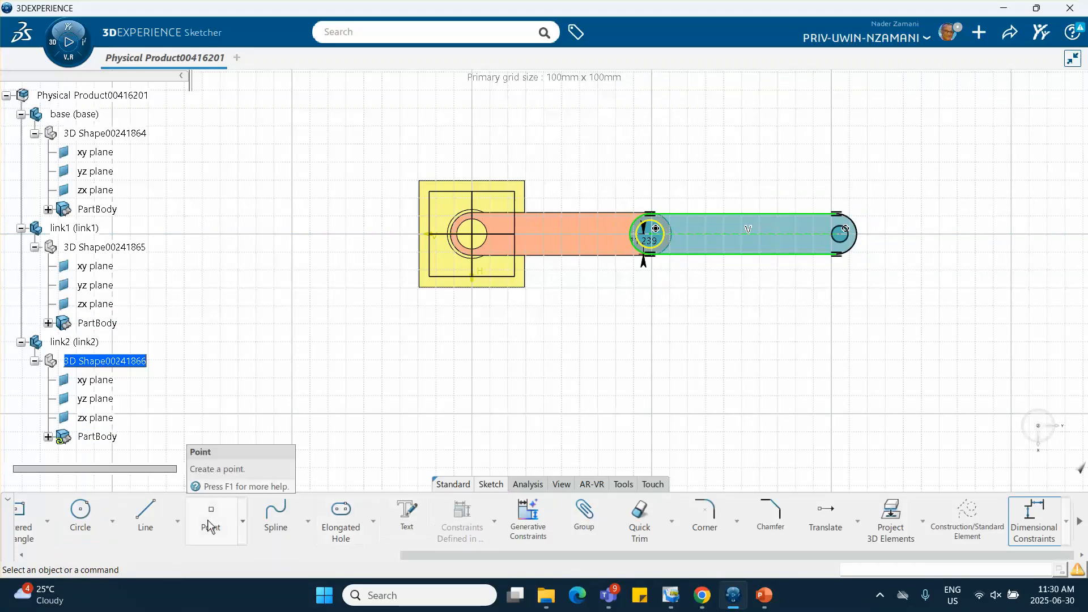
scroll(210, 526, left, 2)
scroll(210, 526, left, 3)
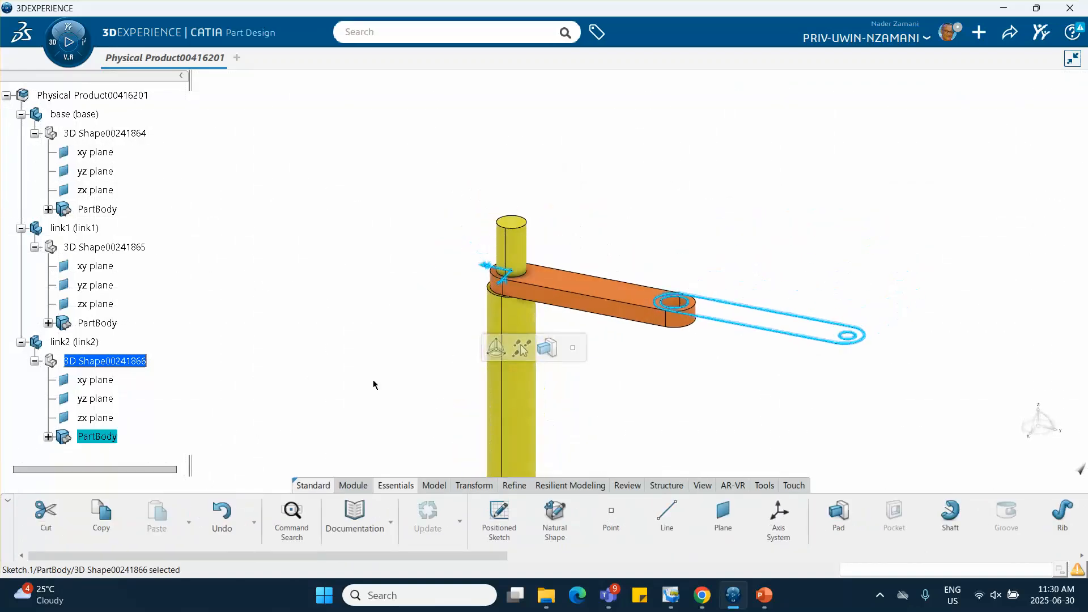
Start a Multi-Pad from the link2 sketch and set the first limit of the elongated body's domain 1 to -10 mm
mouse_move(372, 381)
middle_down()
mouse_move(372, 343)
mouse_move(289, 229)
middle_up()
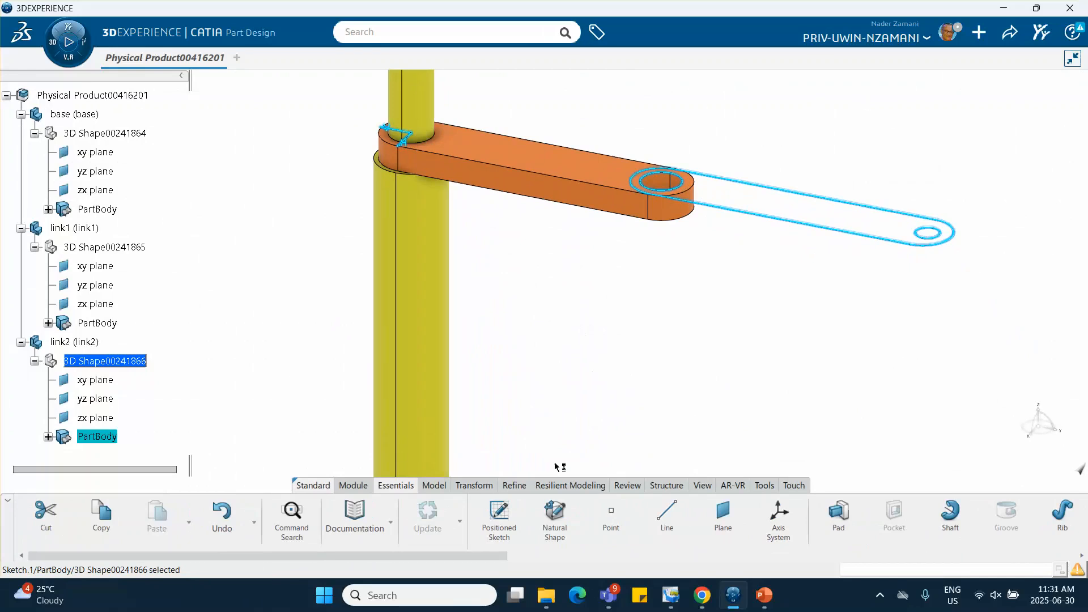
click(437, 483)
click(706, 525)
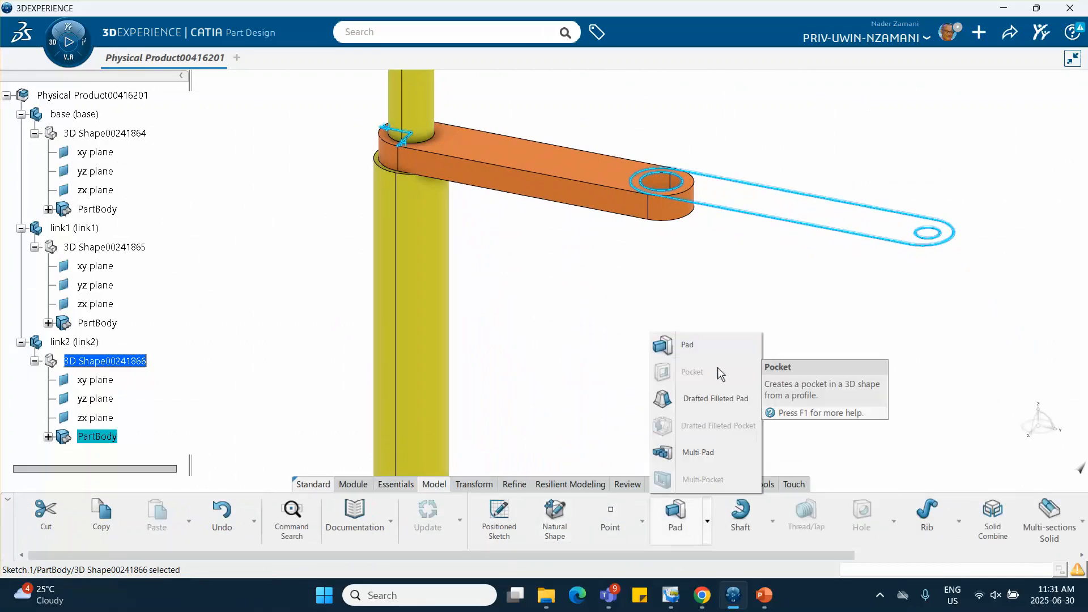
click(701, 451)
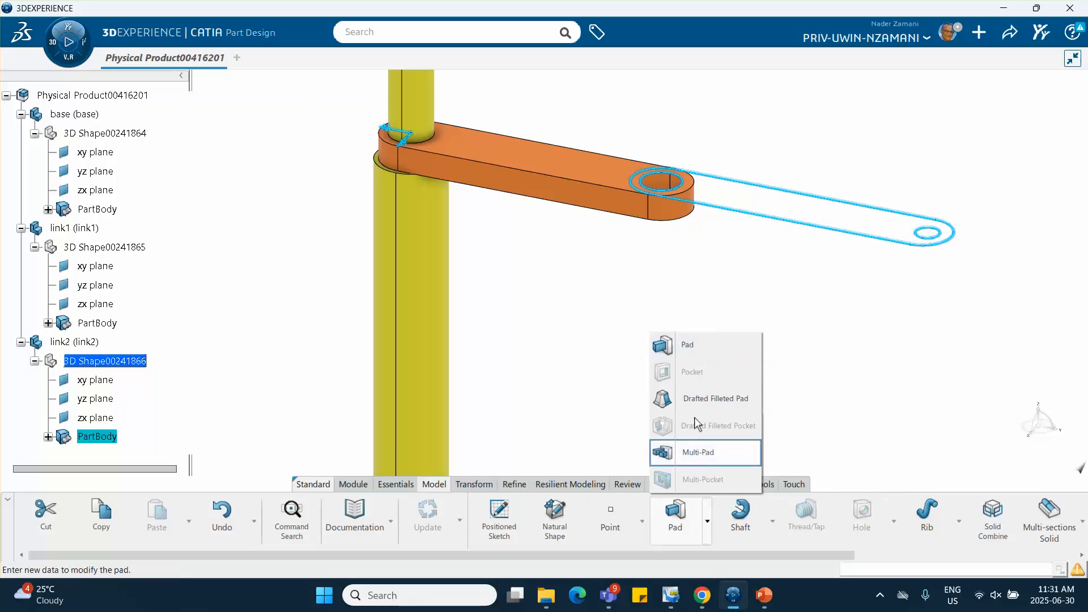
middle_drag(732, 258, 530, 326)
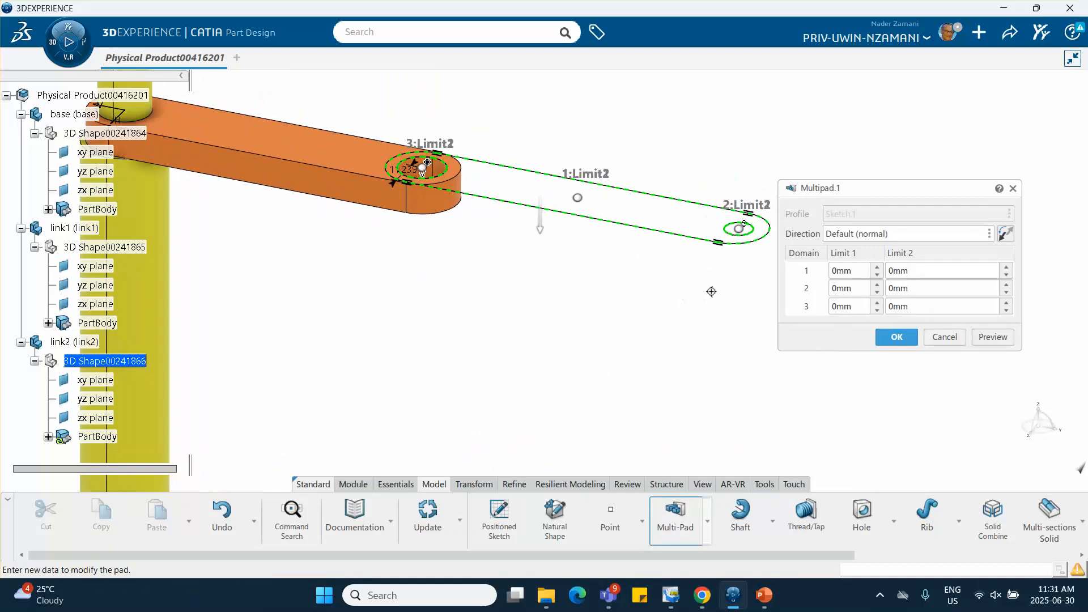
click(878, 268)
click(878, 276)
click(878, 277)
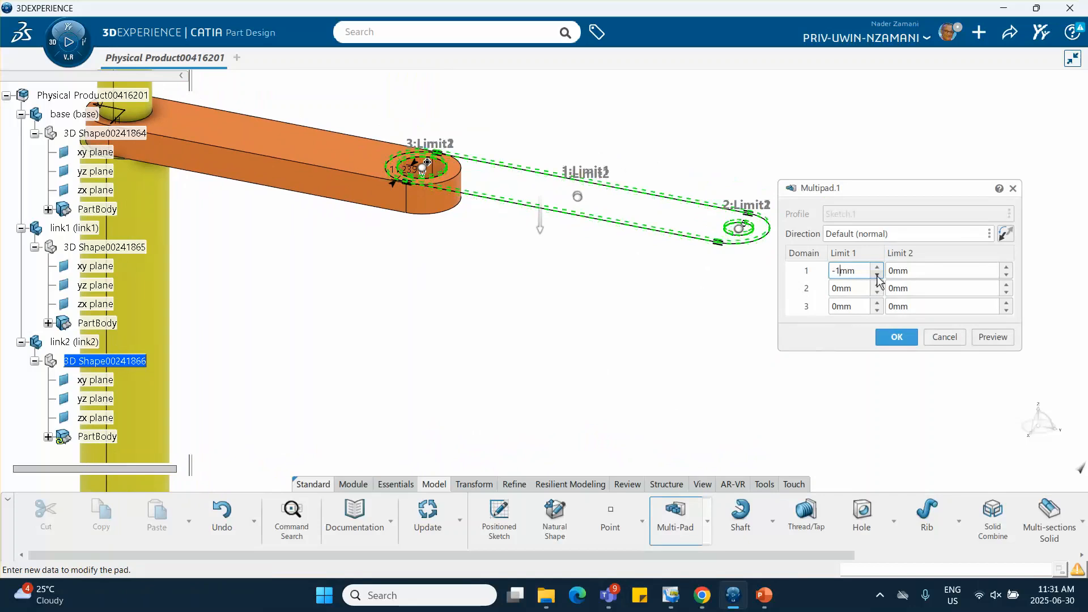
click(877, 277)
click(878, 276)
click(878, 276)
click(878, 277)
click(877, 277)
click(877, 277)
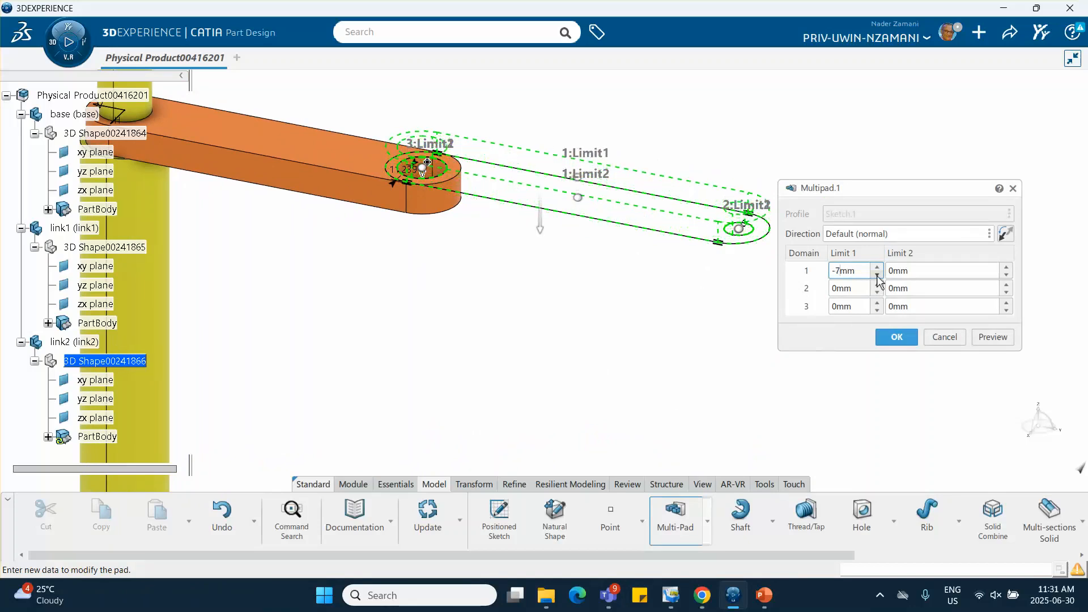
click(877, 277)
click(877, 277)
click(877, 277)
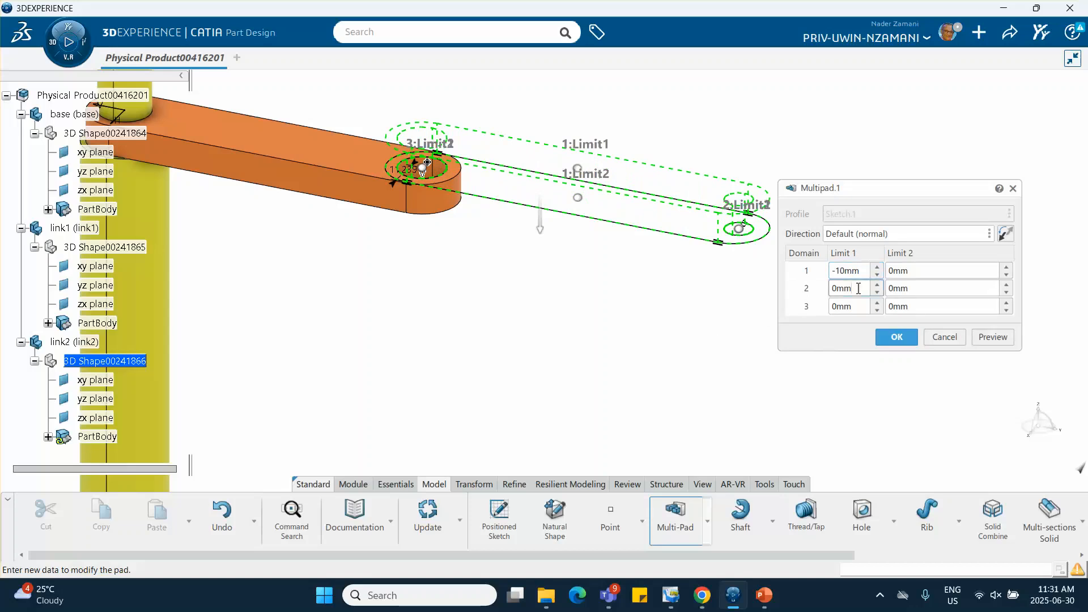
Set the first limit to 0 mm for the small hole's domain 2 and 19 mm for the projected circle's domain 3, and preview the multi-pad
click(878, 292)
text(0)
click(857, 306)
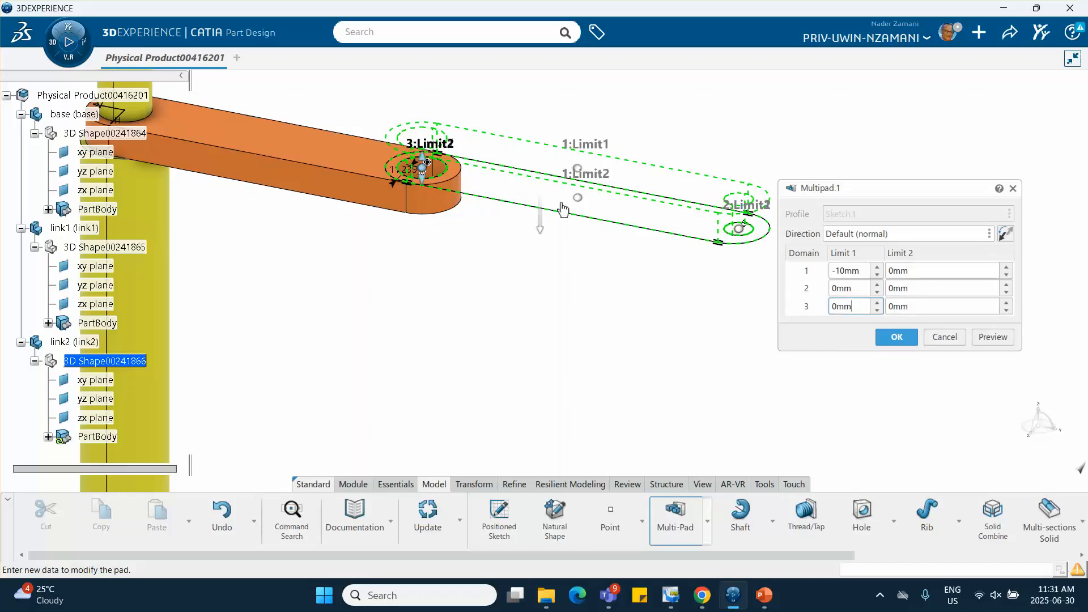
click(877, 285)
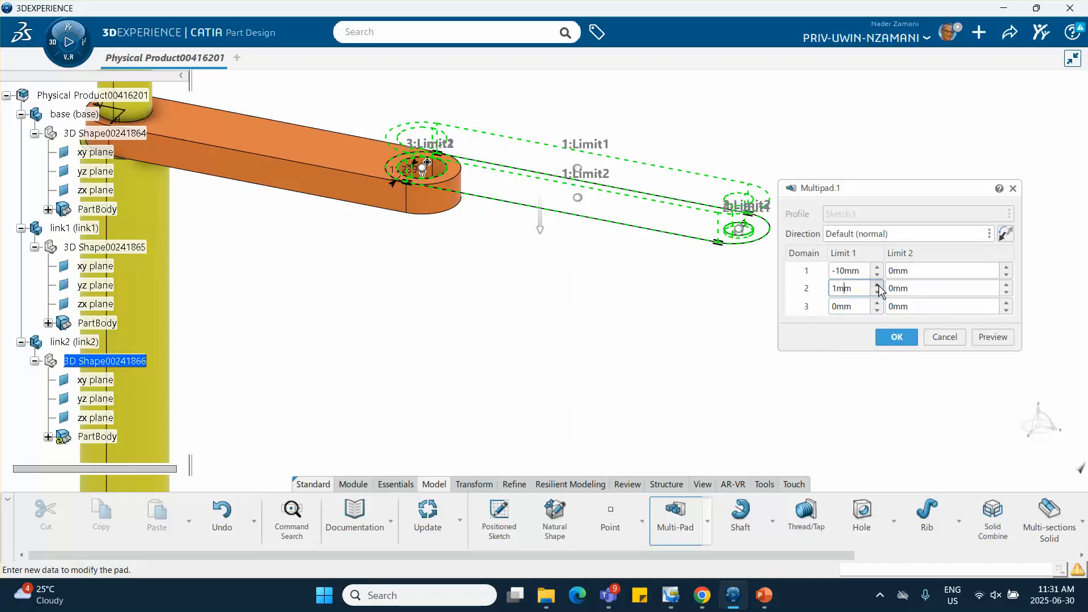
click(878, 292)
click(878, 304)
click(877, 305)
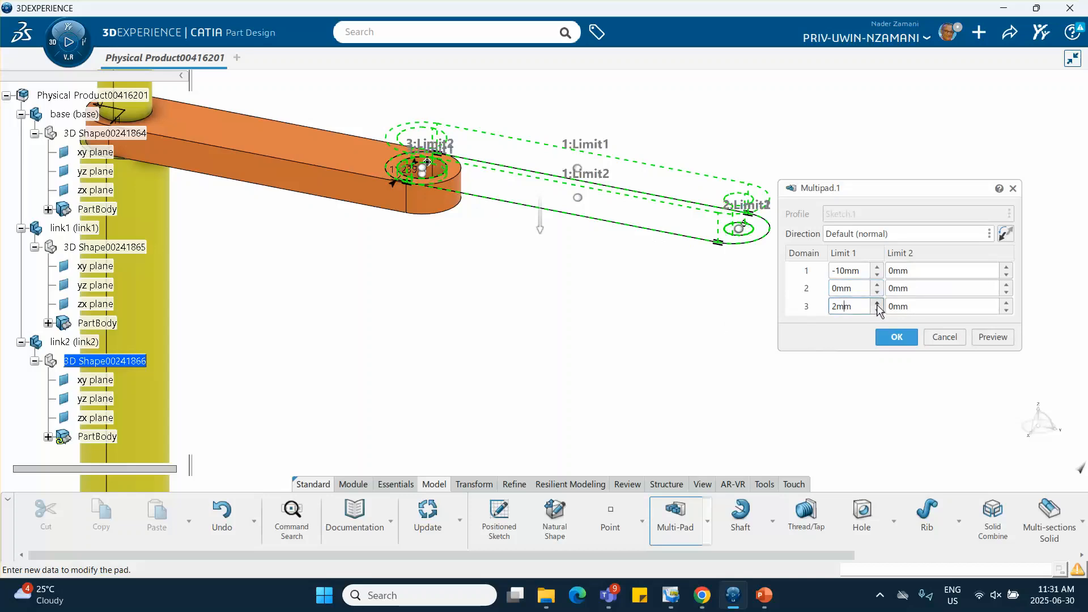
click(877, 304)
click(877, 304)
click(878, 304)
click(878, 304)
click(877, 304)
click(877, 304)
click(877, 304)
click(878, 305)
click(877, 304)
click(878, 304)
click(877, 304)
click(878, 305)
click(878, 305)
click(877, 305)
click(877, 305)
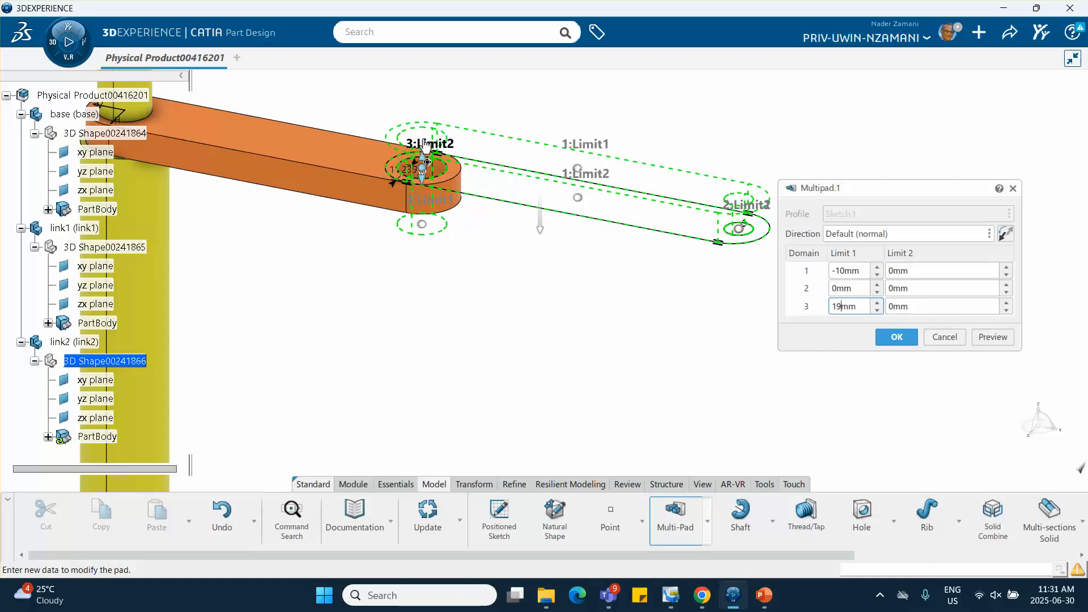
click(985, 340)
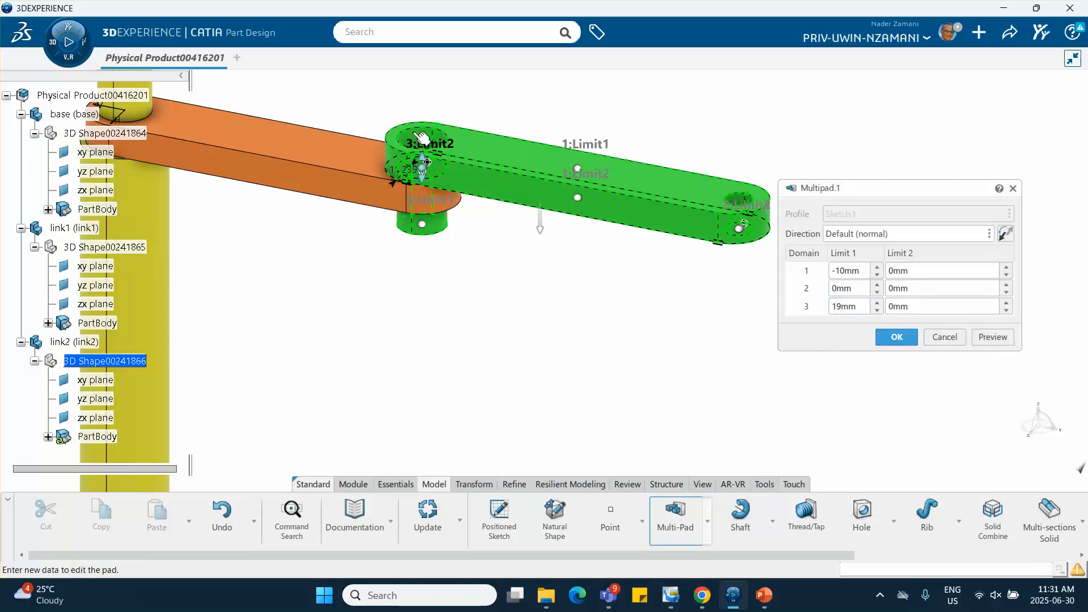
Set the second limit of the projected circle's domain 3 to 10 mm and create the multi-pad
click(1007, 310)
double_click(1007, 305)
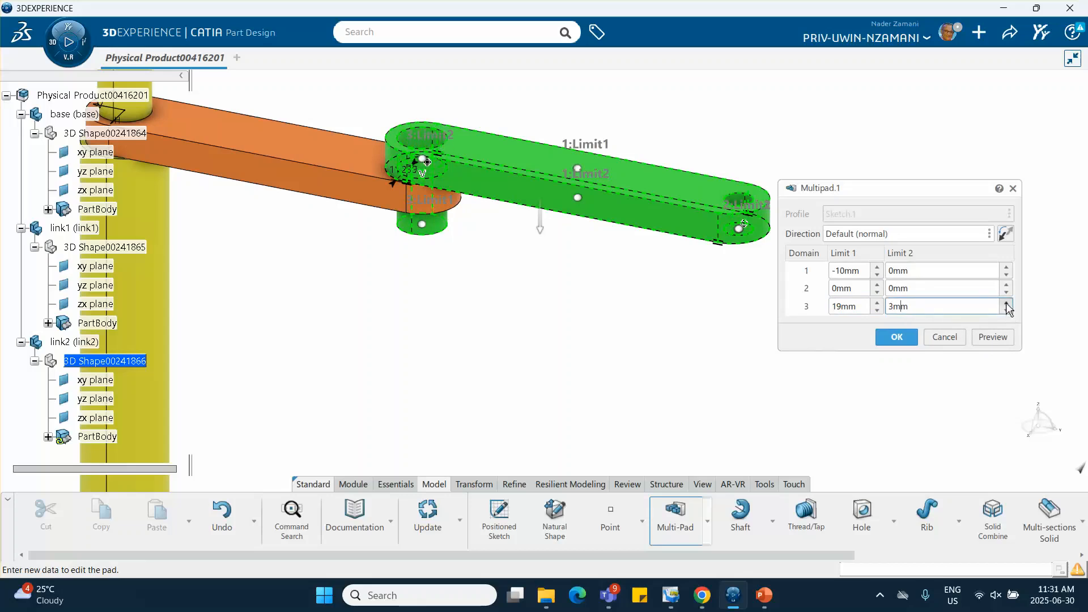
click(1007, 305)
click(1007, 304)
click(1007, 304)
click(1007, 305)
click(1007, 305)
click(902, 338)
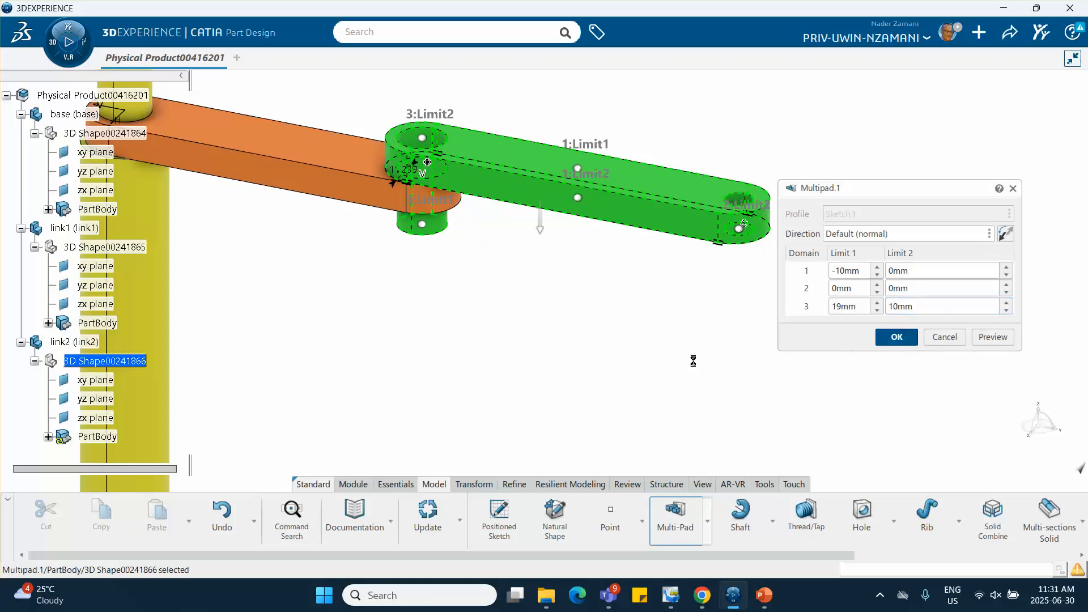
Activate the root physical product and insert a new 3D Part under it
middle_drag(446, 305, 495, 282)
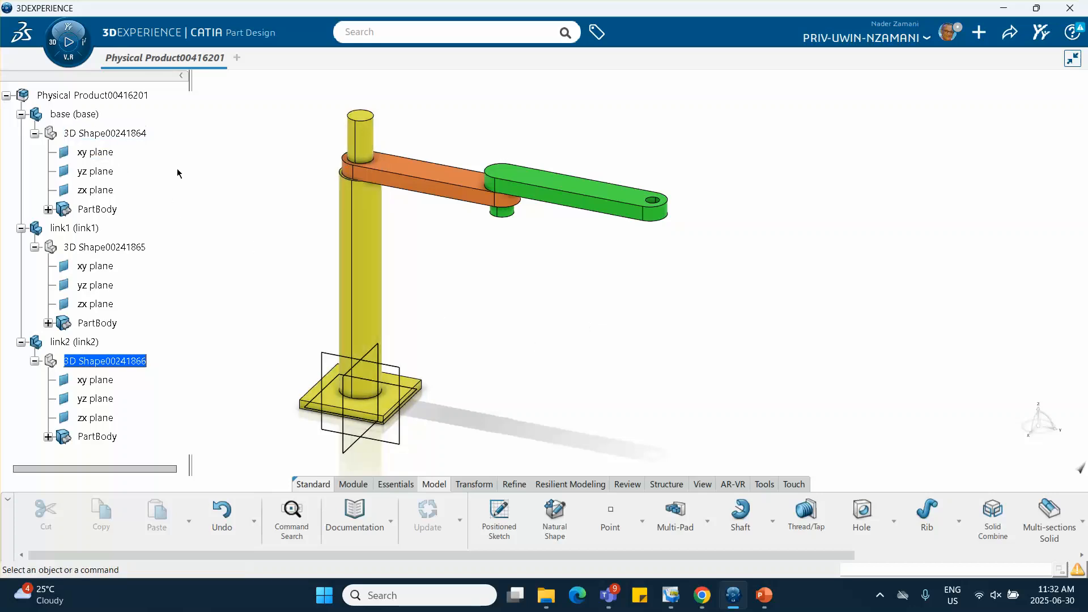
double_click(82, 96)
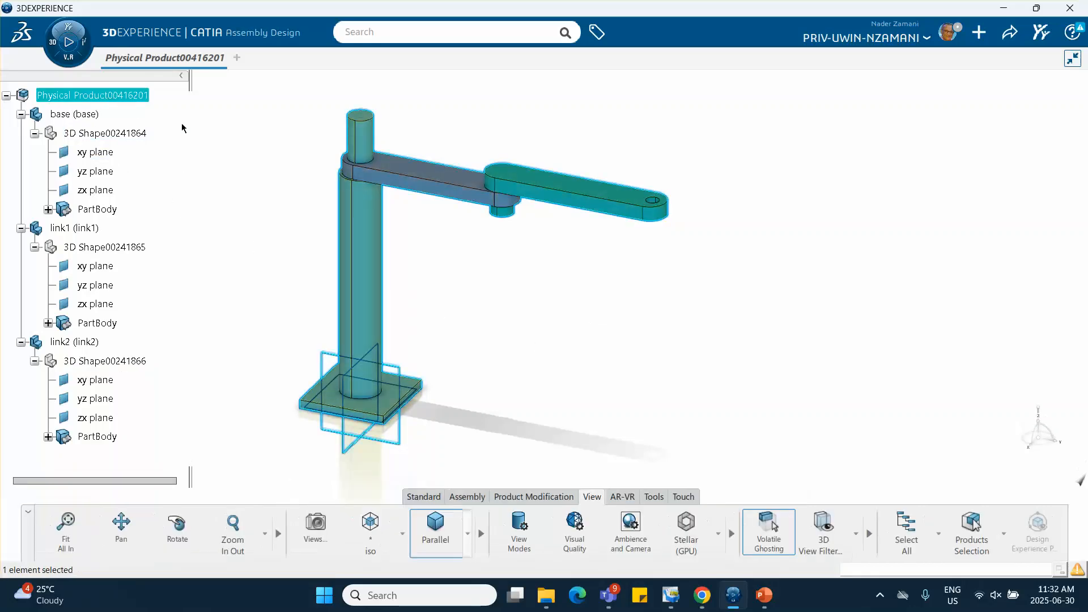
click(221, 163)
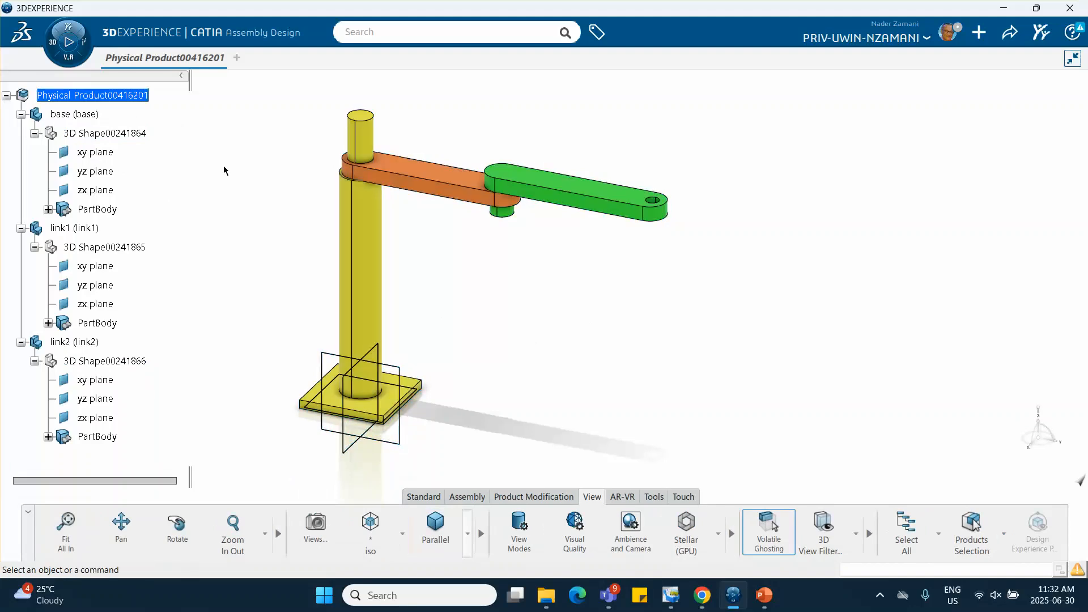
right_click(121, 98)
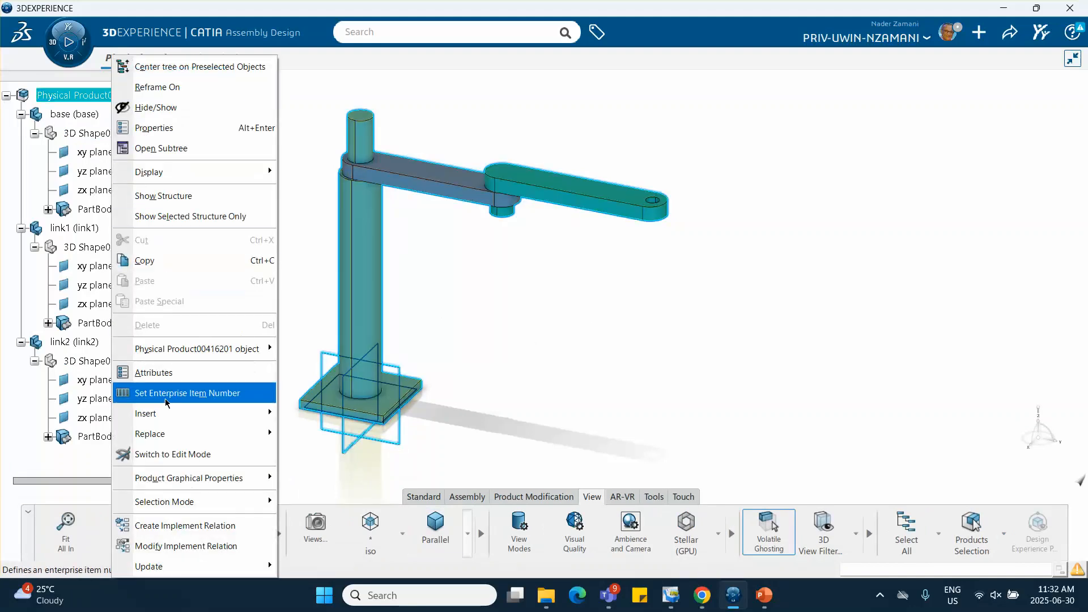
mouse_move(175, 421)
click(306, 141)
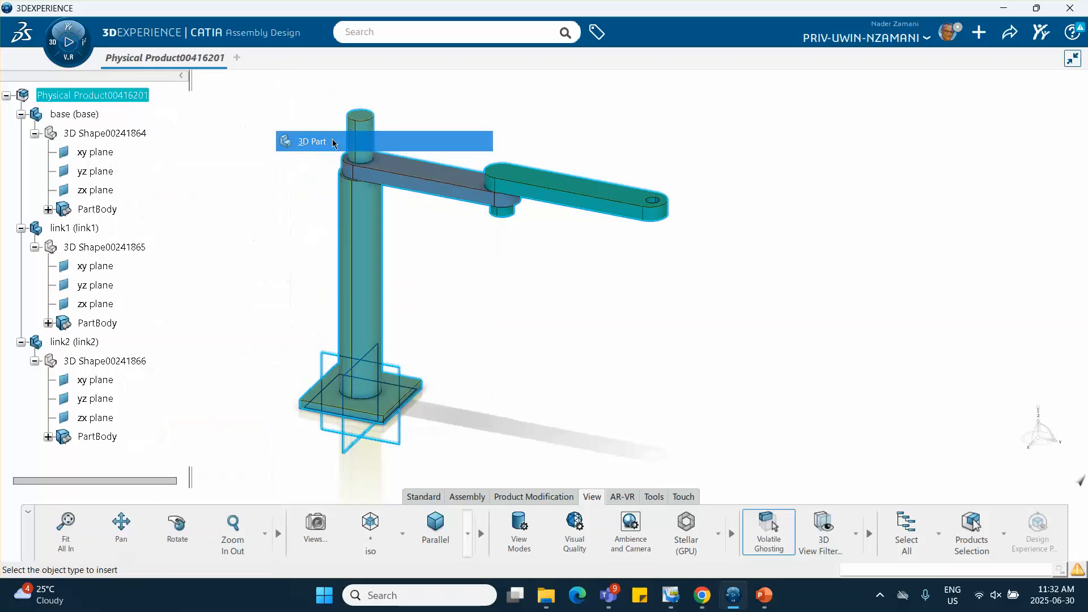
scroll(108, 256, down, 4)
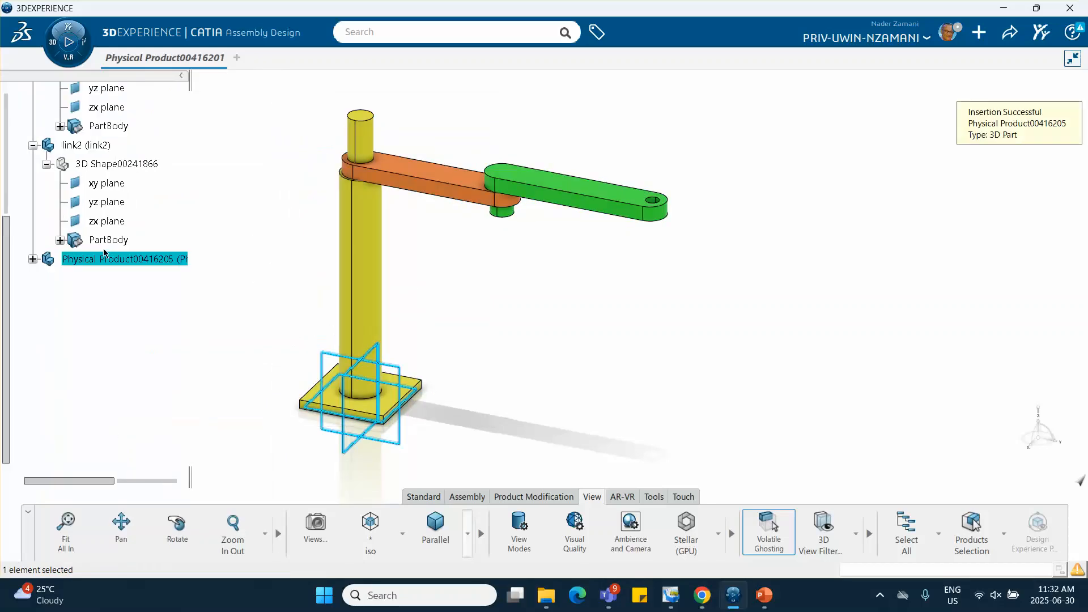
Open the new part's properties and set its graphic color to blue
right_click(104, 254)
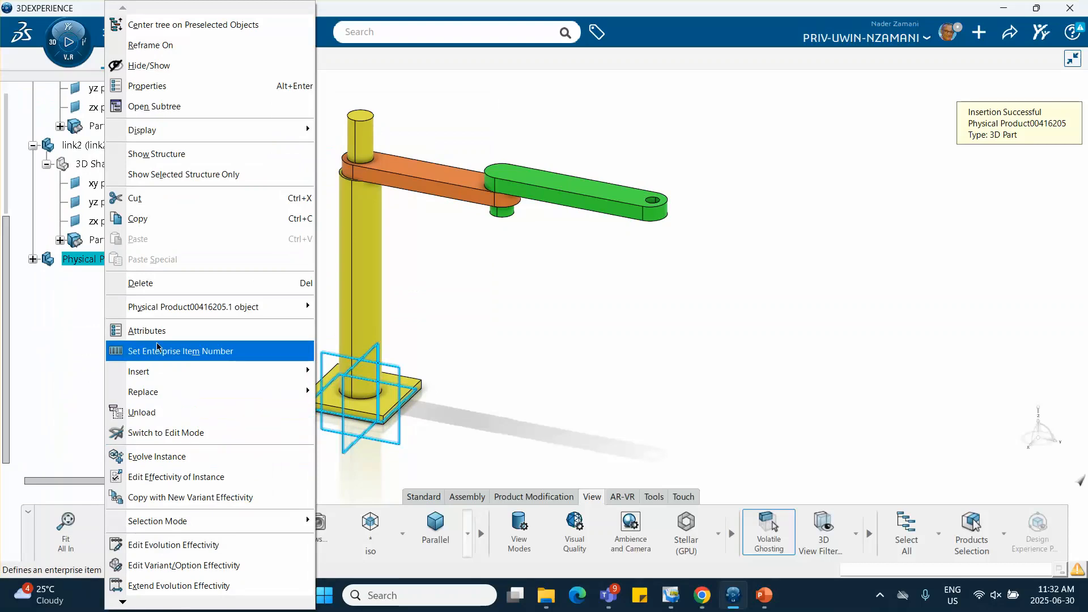
click(147, 85)
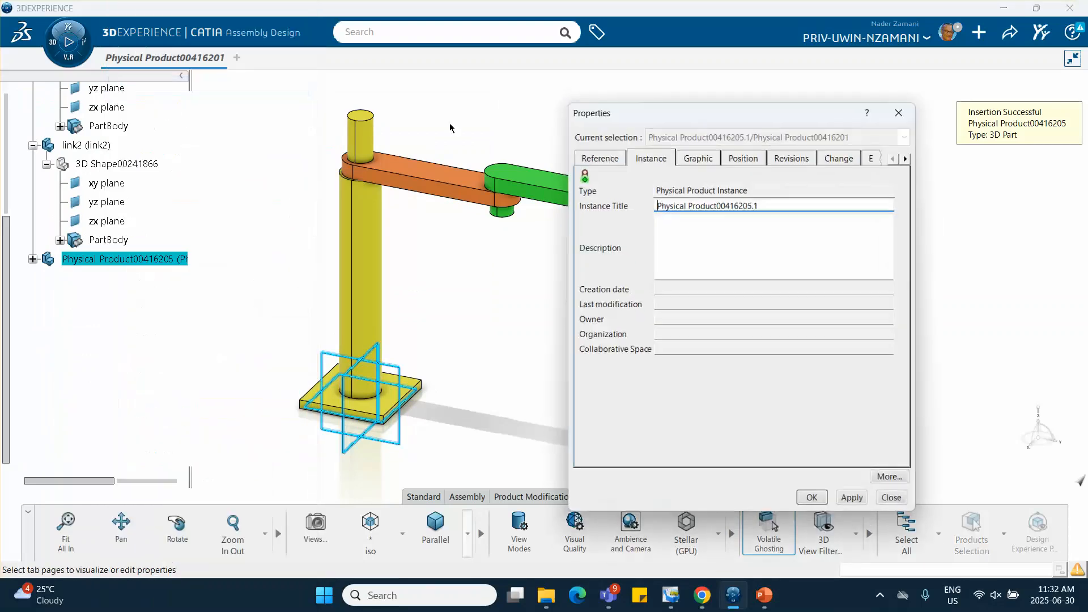
click(608, 161)
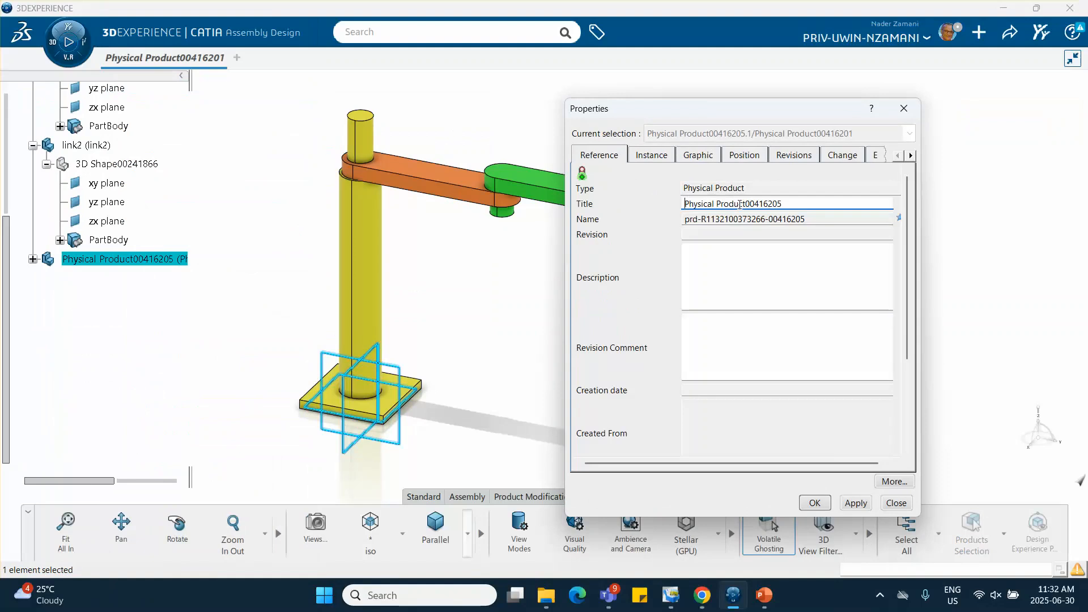
click(692, 156)
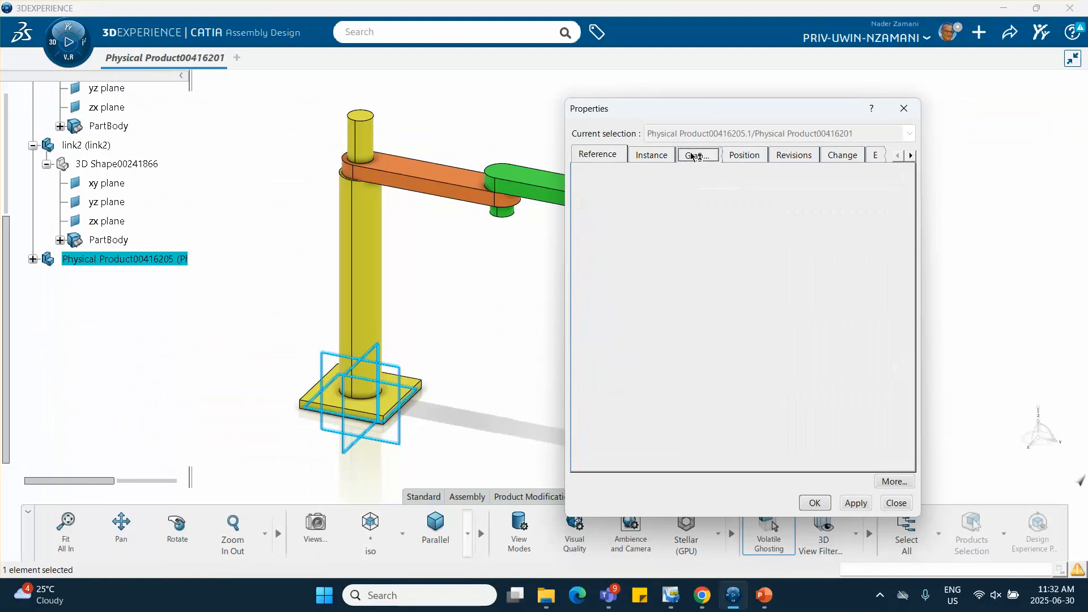
click(664, 207)
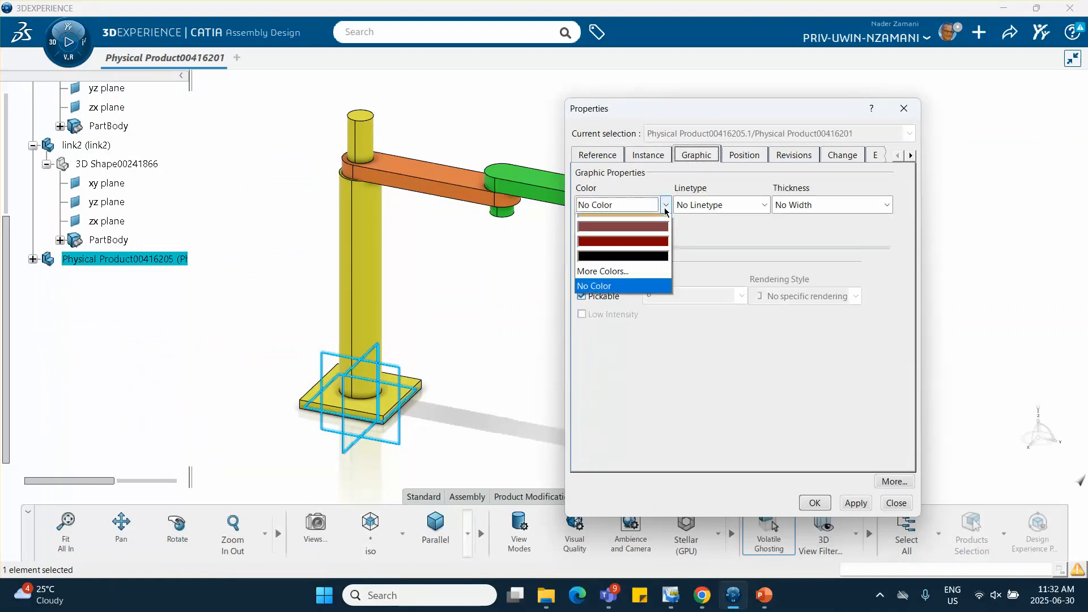
click(617, 355)
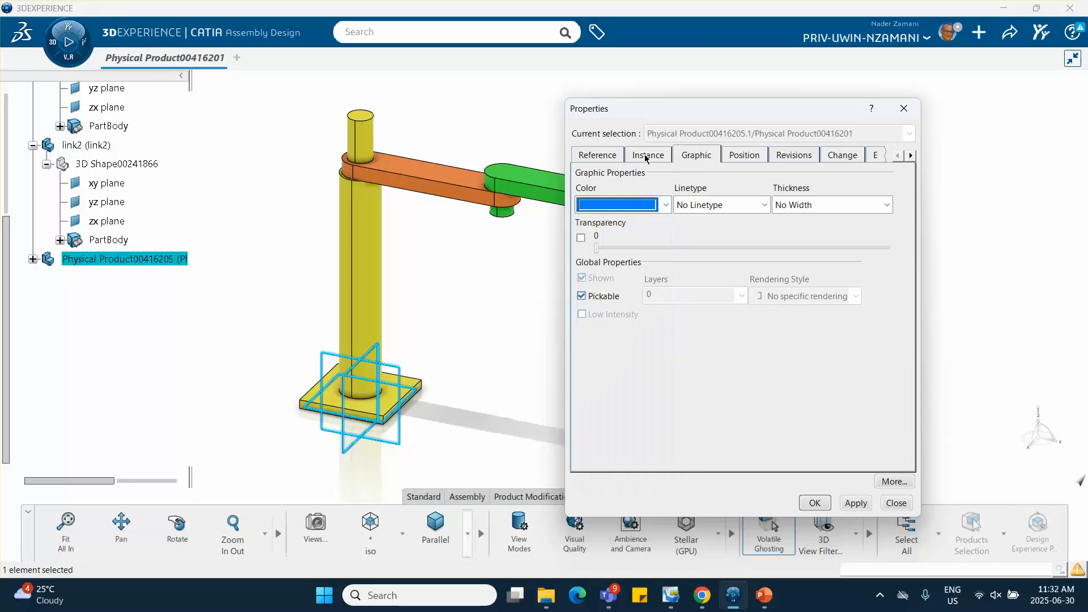
Set both the reference title and the instance title of the new part to link3 and confirm the properties
click(598, 156)
drag(796, 205, 639, 207)
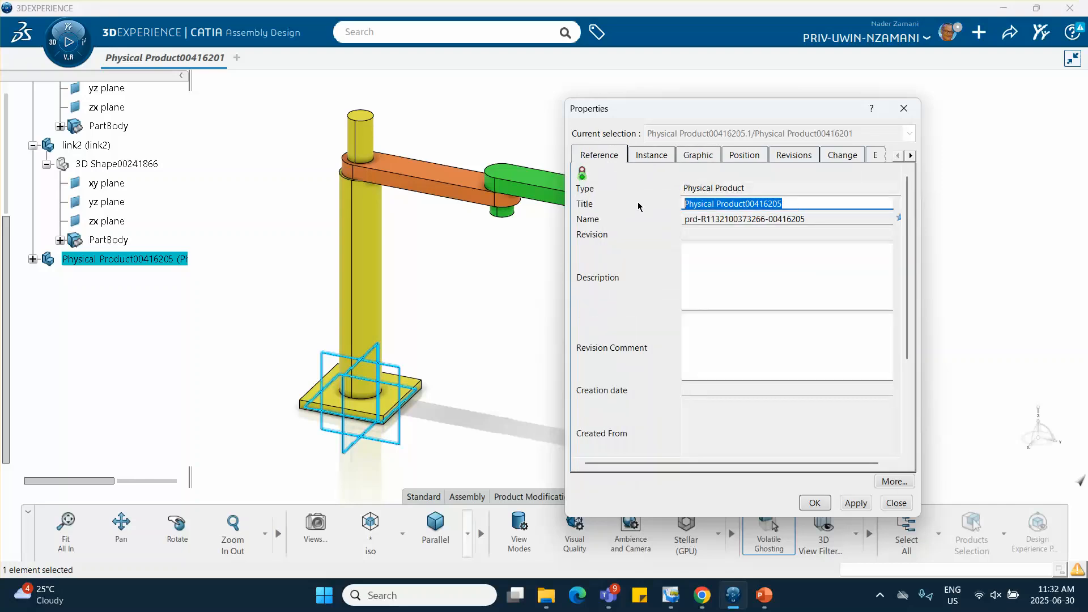
text(link3)
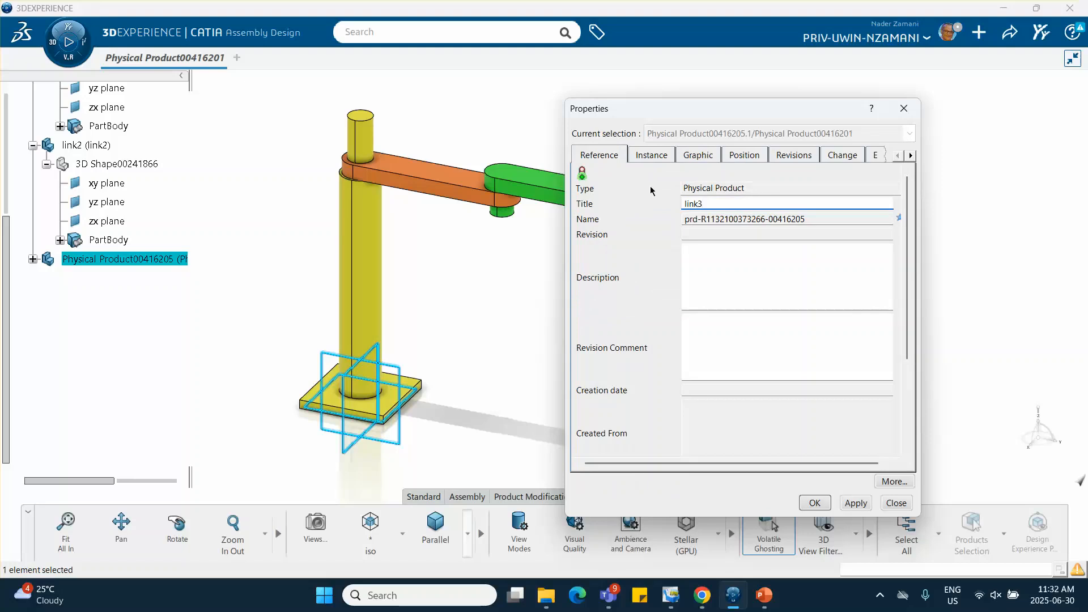
click(651, 157)
drag(772, 204, 603, 212)
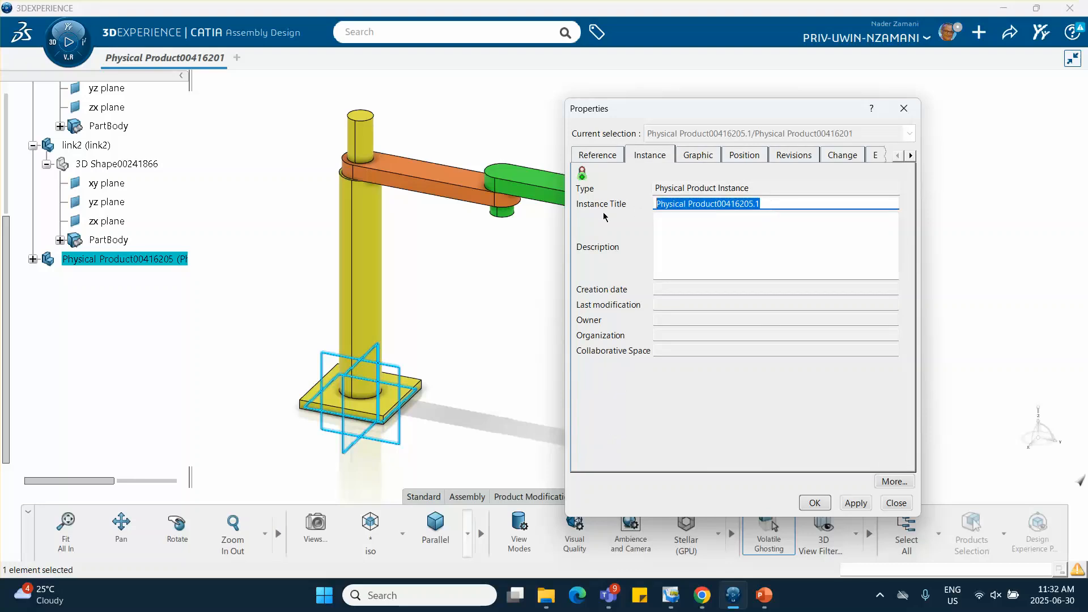
text(link3)
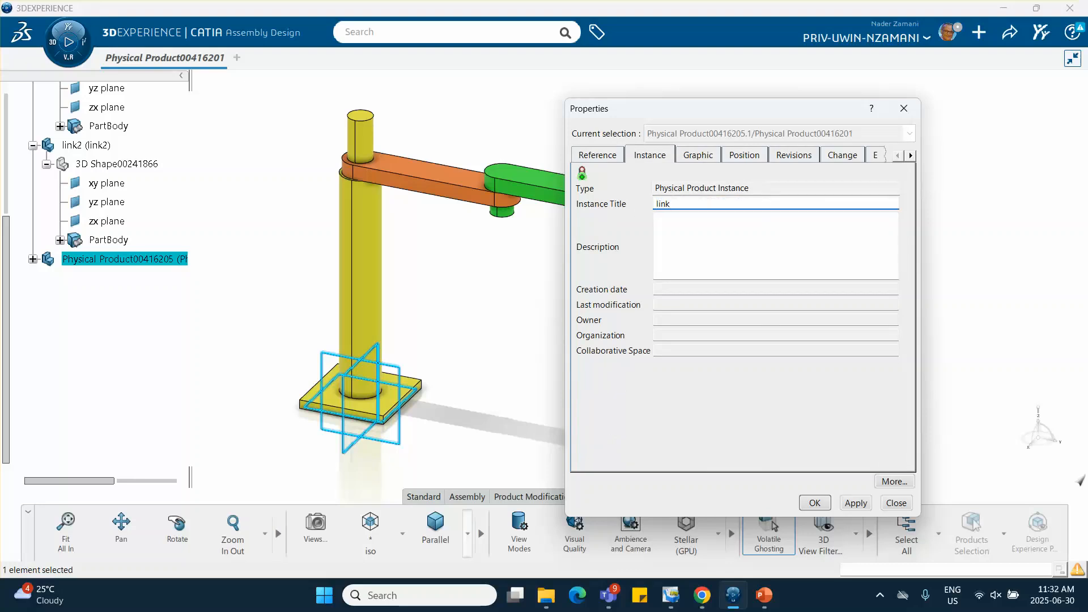
click(814, 503)
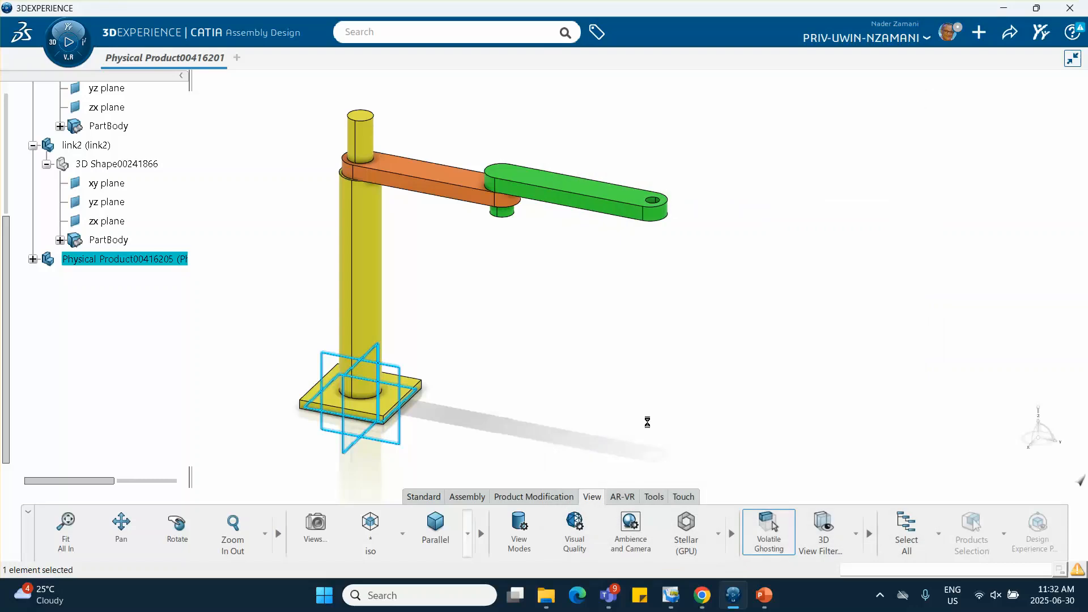
Expand link3 in the tree and activate its 3D shape for part design
click(32, 259)
double_click(130, 280)
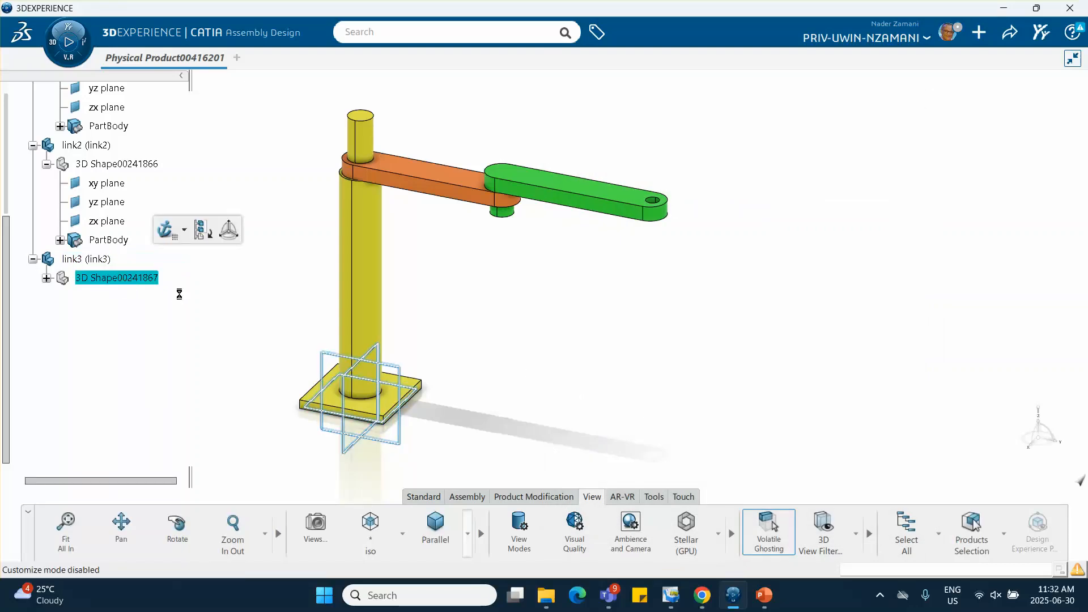
click(632, 196)
click(696, 154)
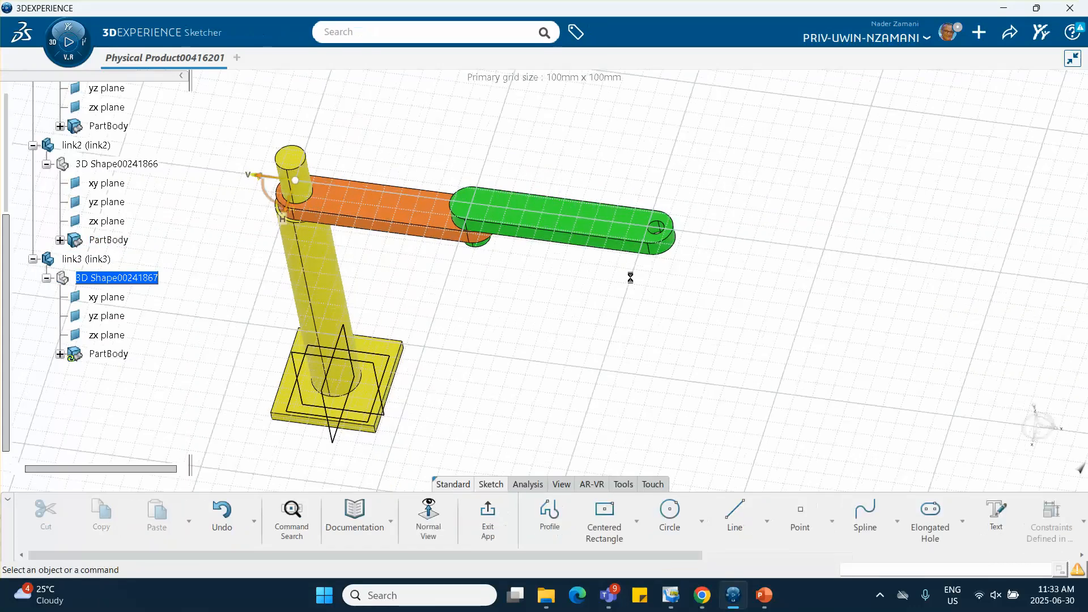
middle_drag(689, 181, 792, 350)
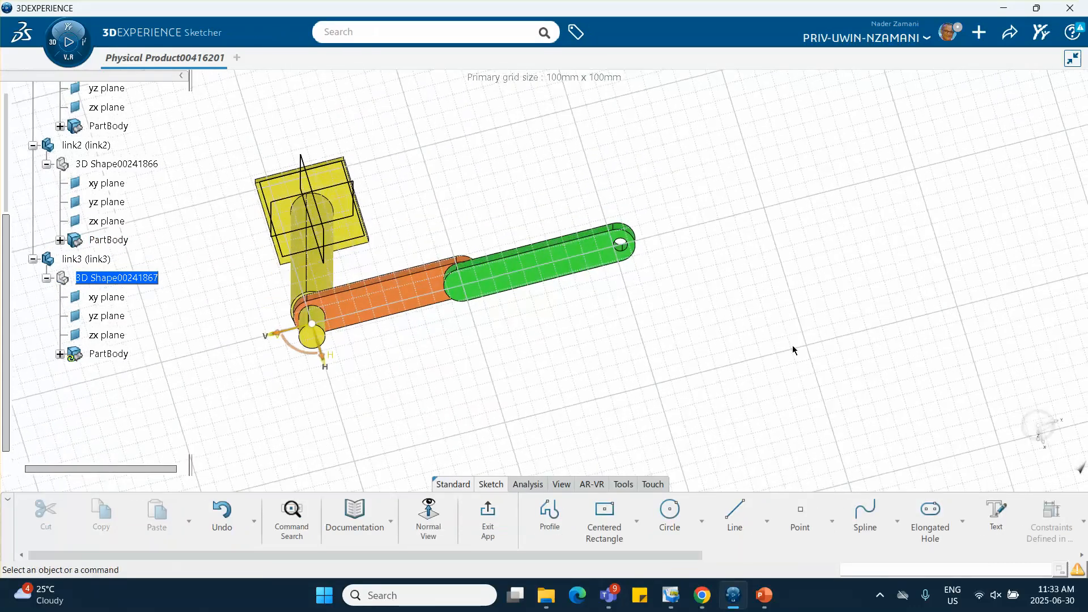
scroll(926, 512, down, 5)
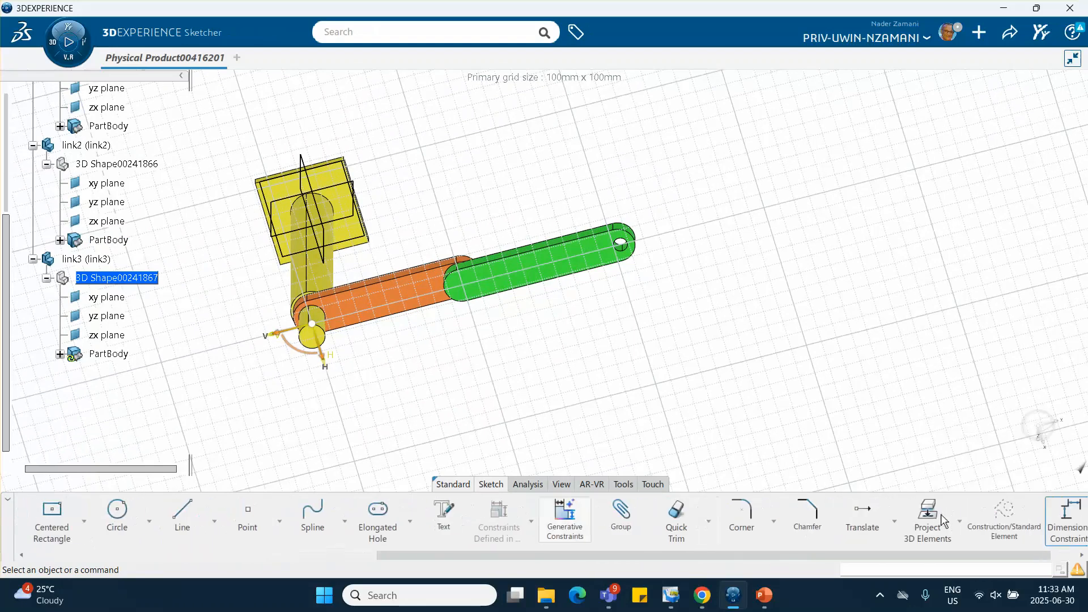
click(629, 252)
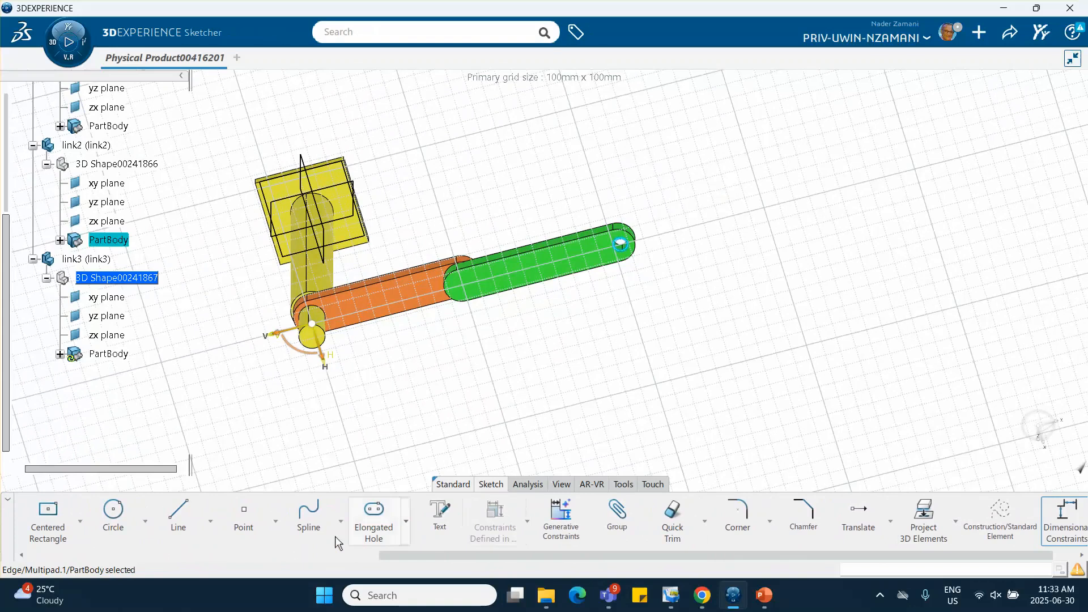
scroll(205, 529, up, 2)
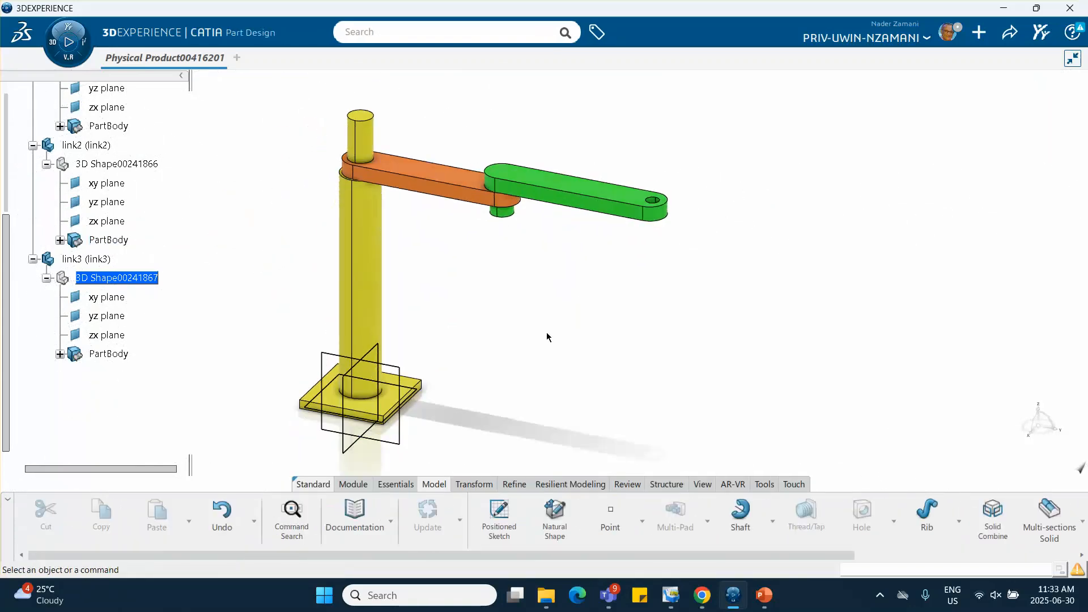
Delete the leftover Surface.1 from link3's PartBody
click(59, 353)
double_click(119, 373)
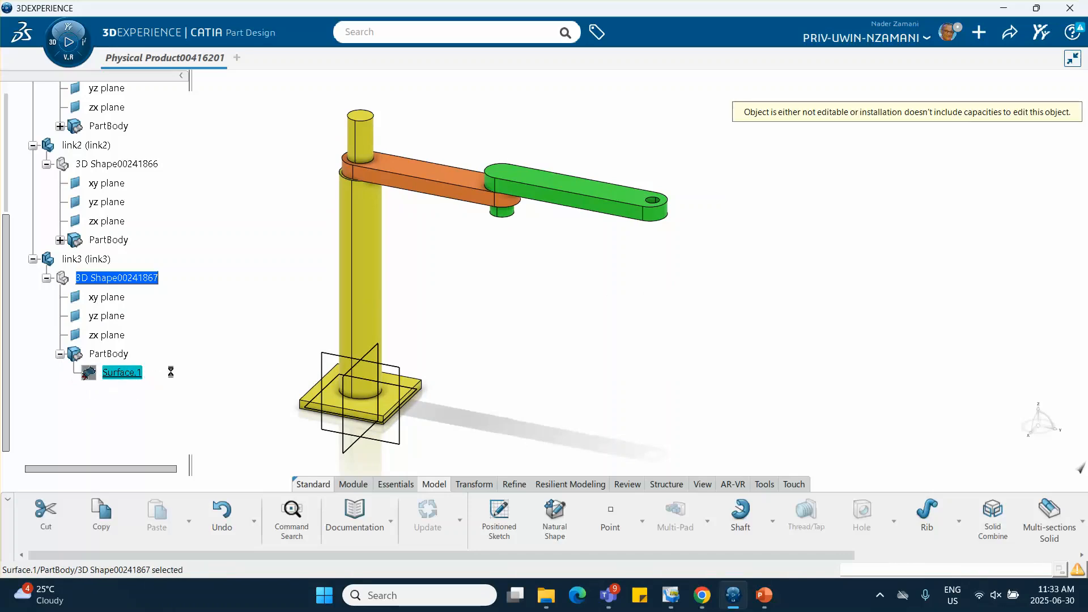
right_click(130, 375)
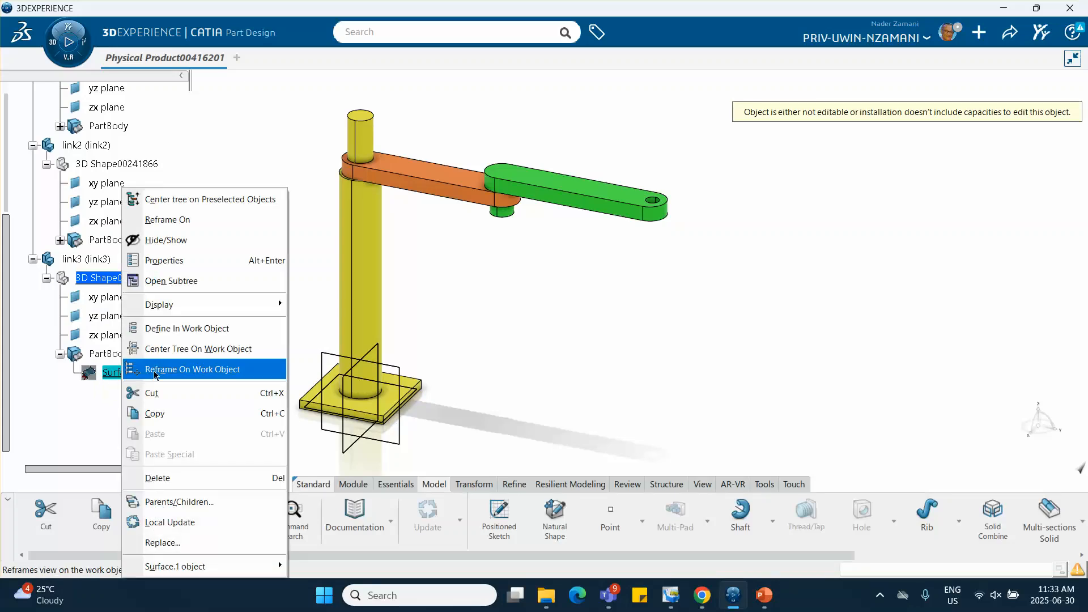
click(301, 327)
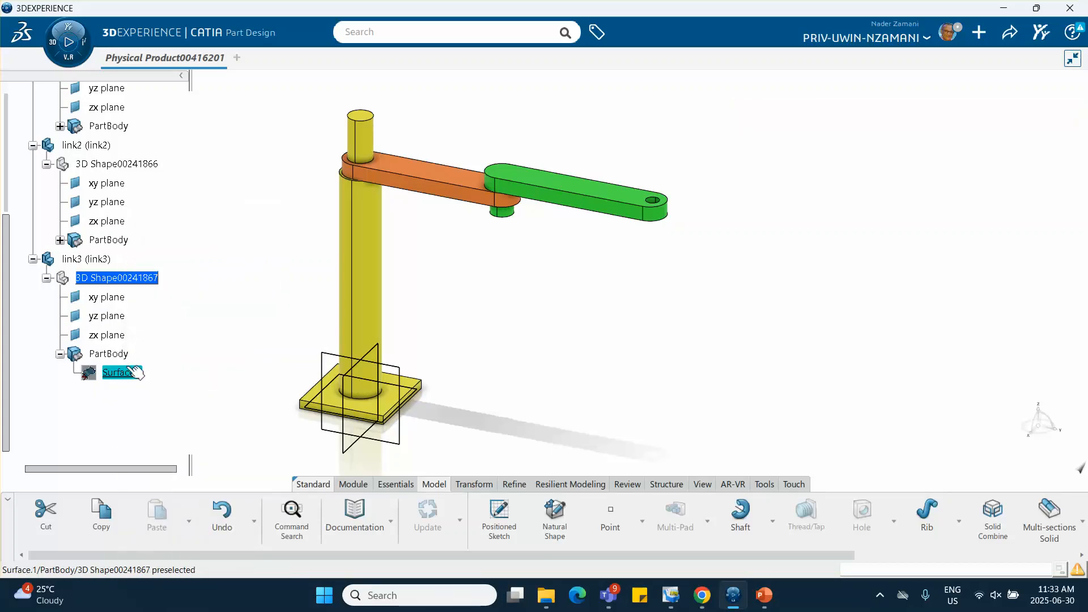
right_click(136, 374)
click(164, 479)
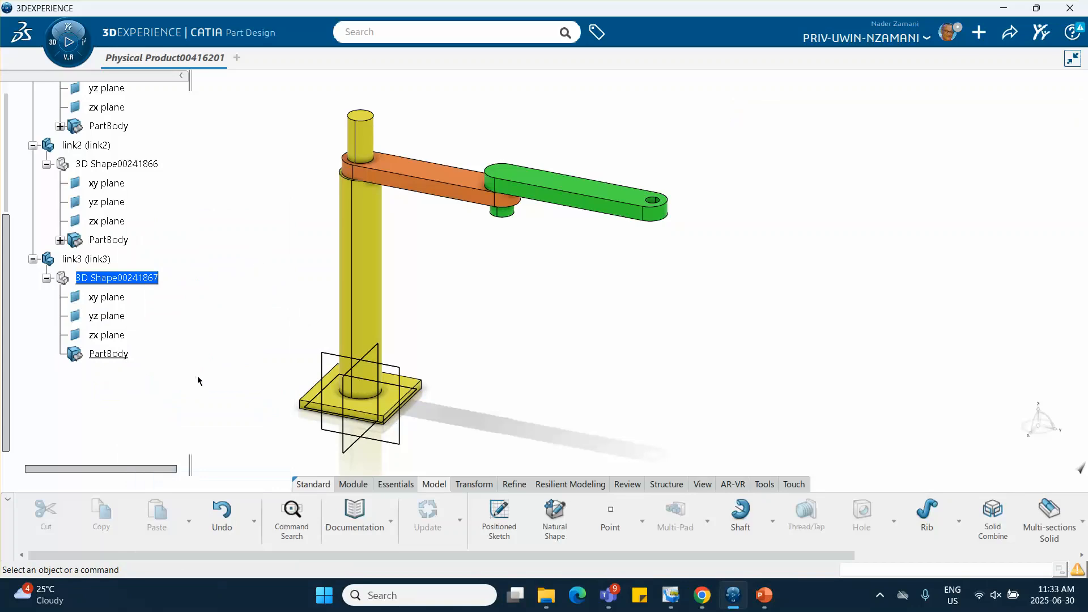
Create a sketch in link3 on link2's top face and project the circular edge of its end hole, then exit the sketch
click(632, 196)
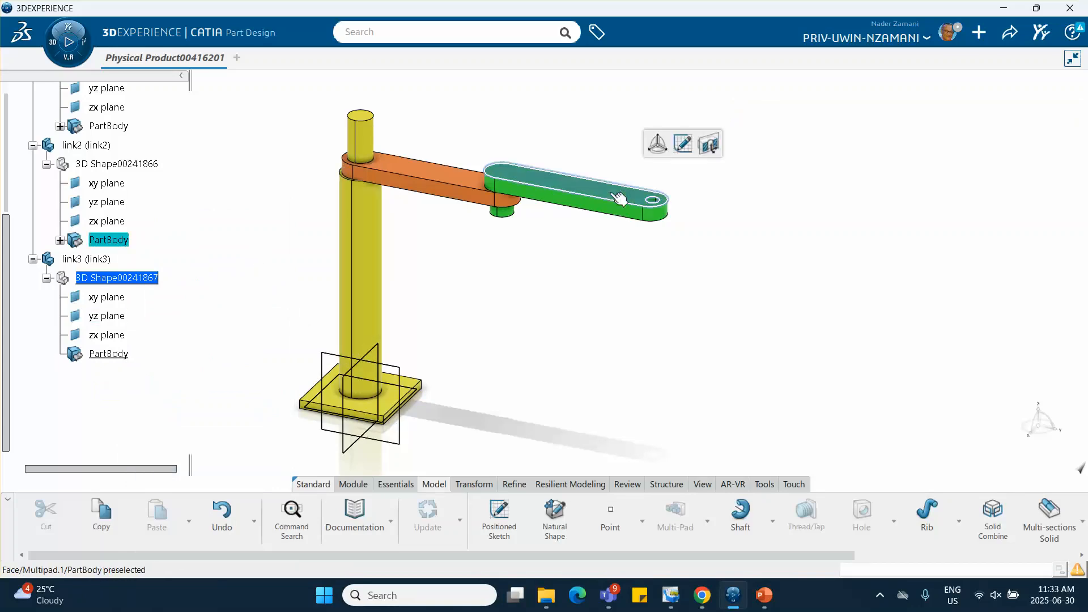
click(683, 144)
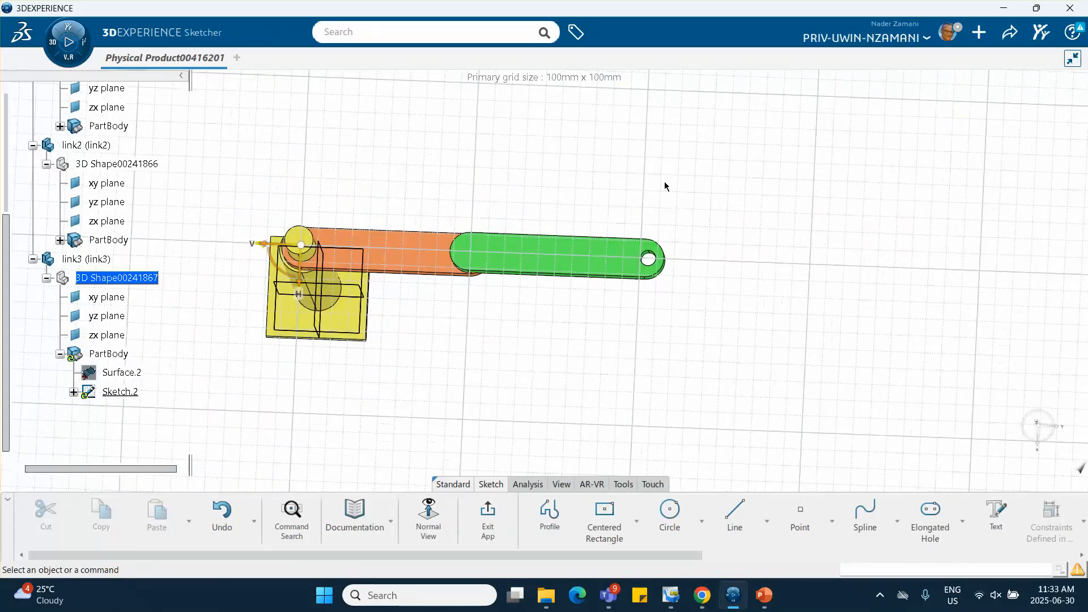
mouse_move(668, 172)
middle_down()
mouse_move(615, 279)
mouse_move(675, 352)
middle_up()
scroll(869, 512, down, 5)
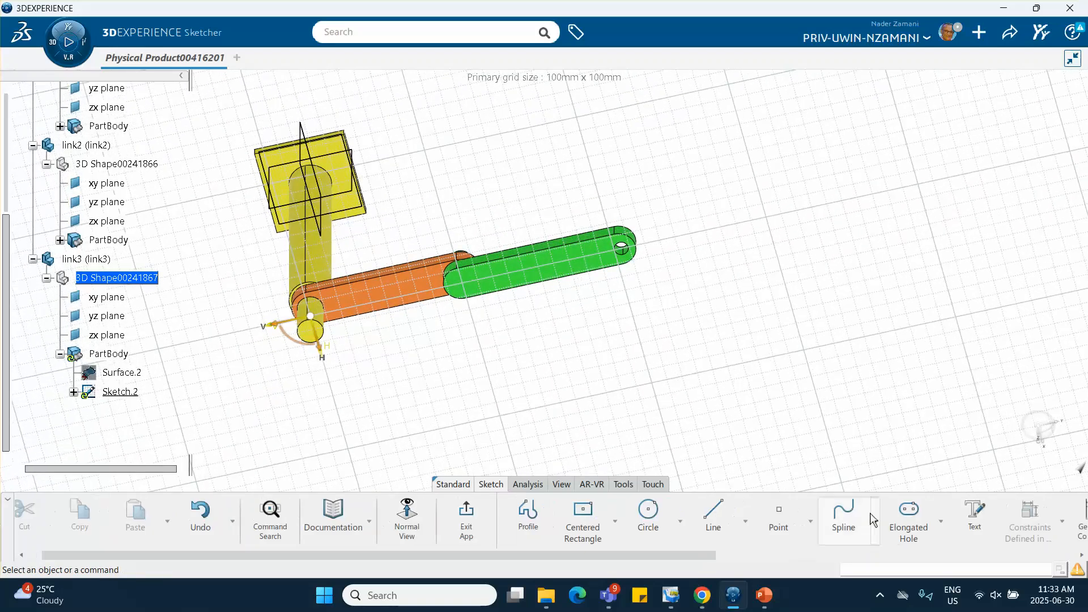
scroll(870, 511, down, 3)
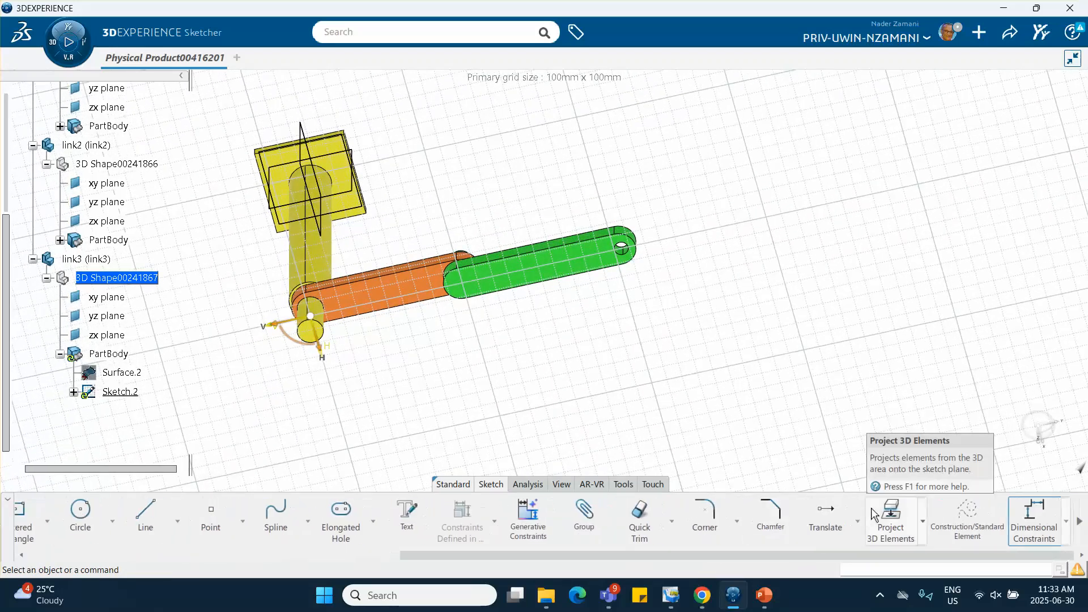
click(892, 517)
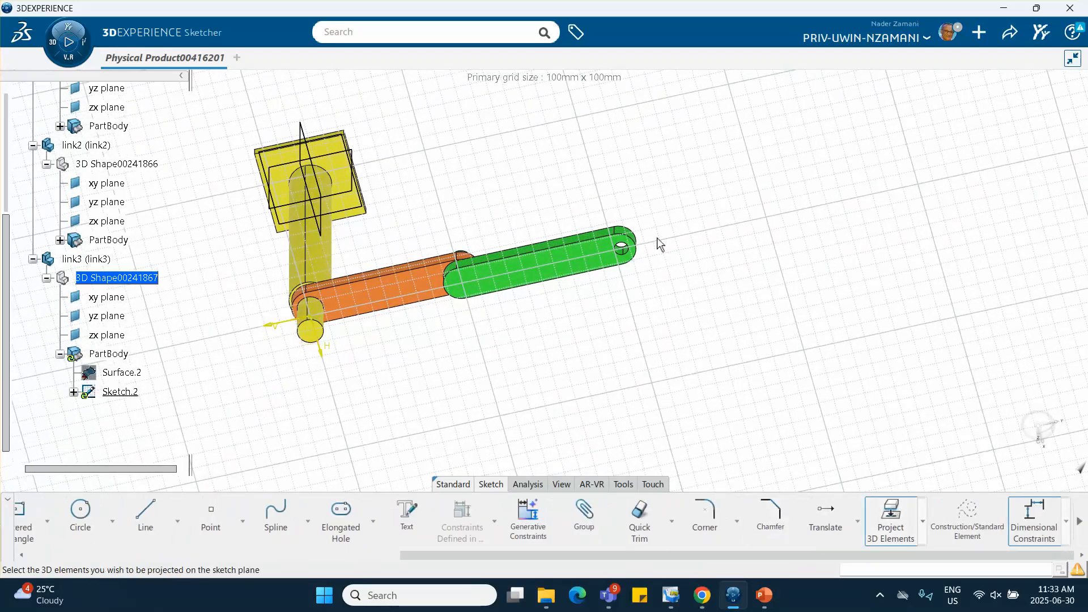
click(626, 255)
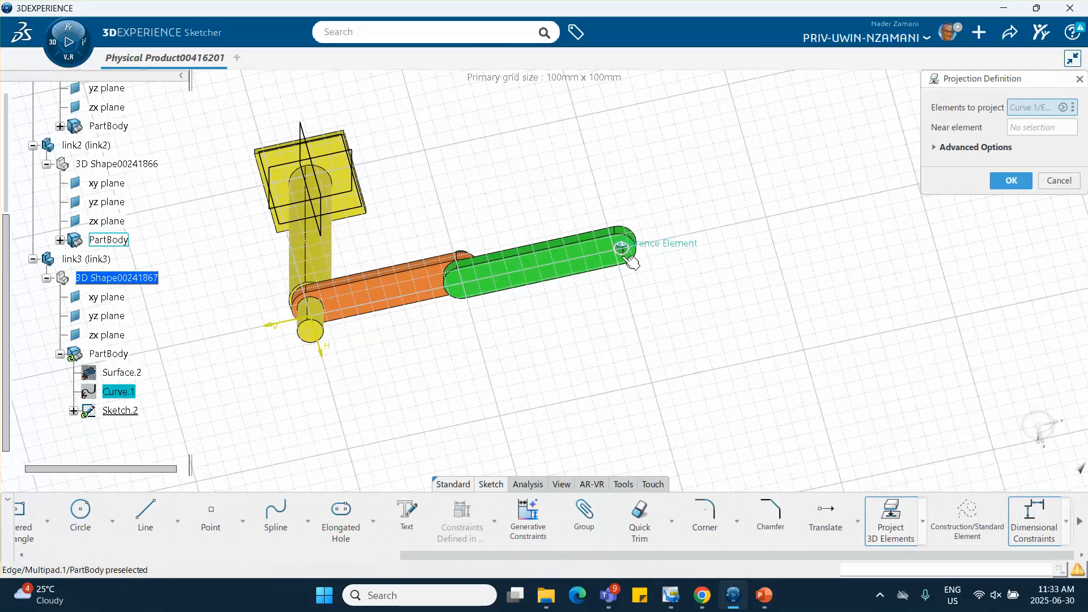
click(1012, 179)
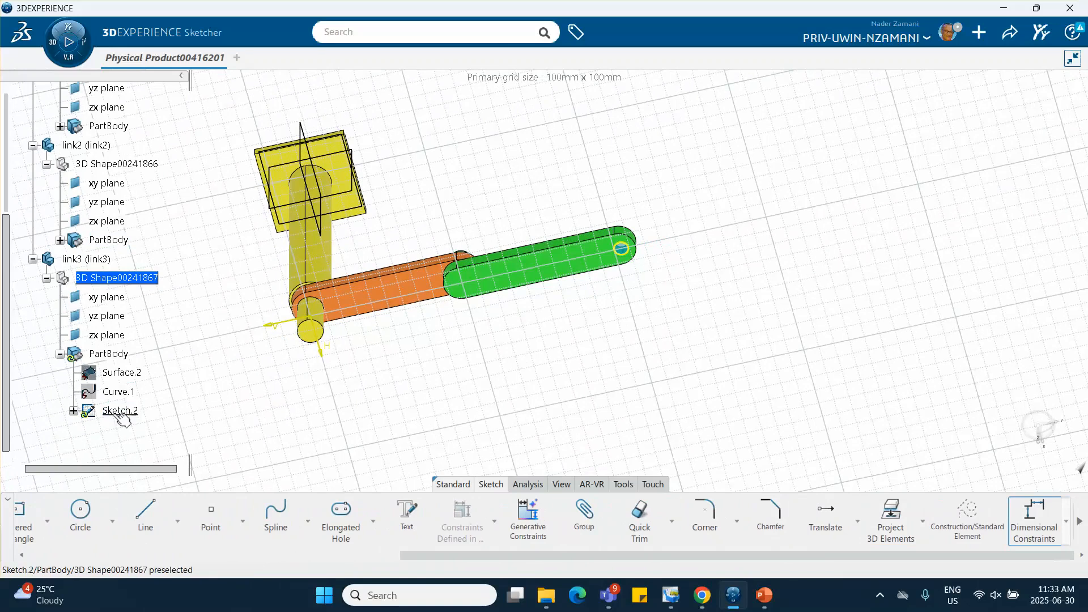
scroll(143, 531, up, 2)
scroll(142, 529, up, 3)
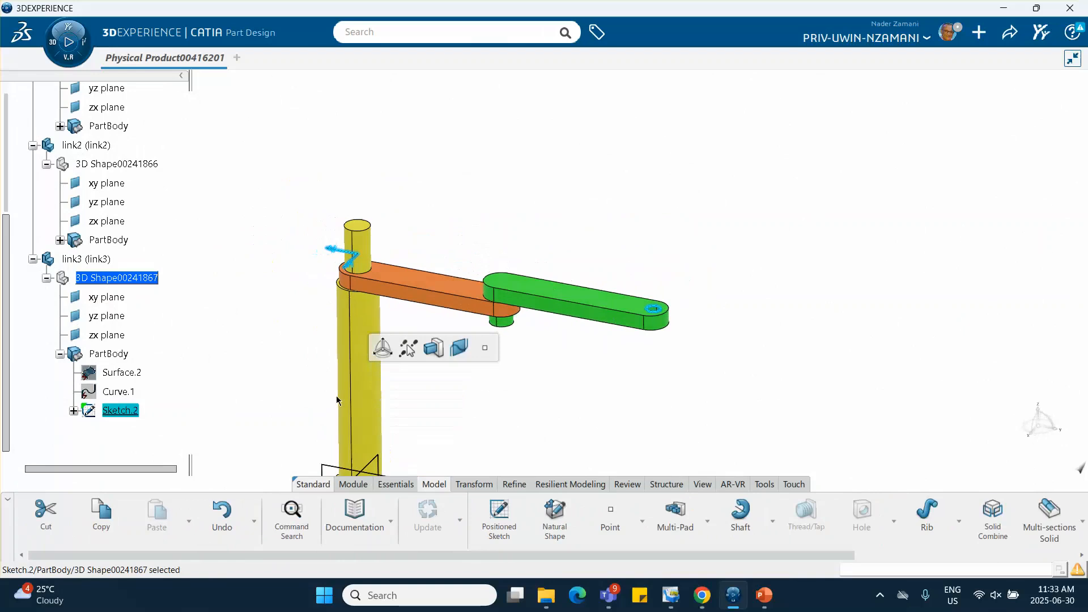
Pad the projected circle into link3's rod with a mirrored extent and a length of 112 mm
click(708, 521)
click(658, 347)
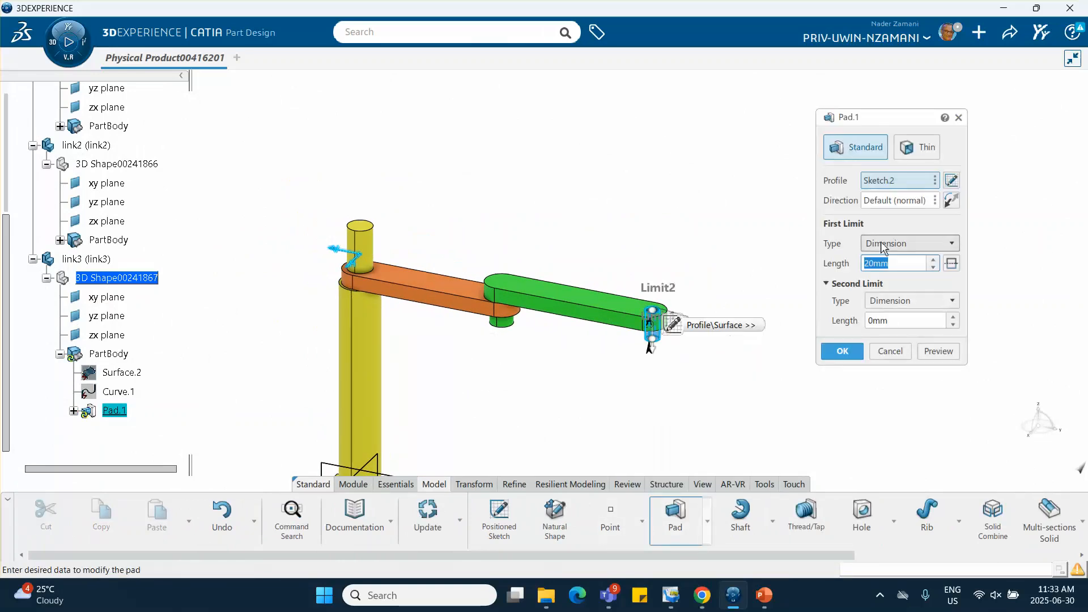
click(934, 259)
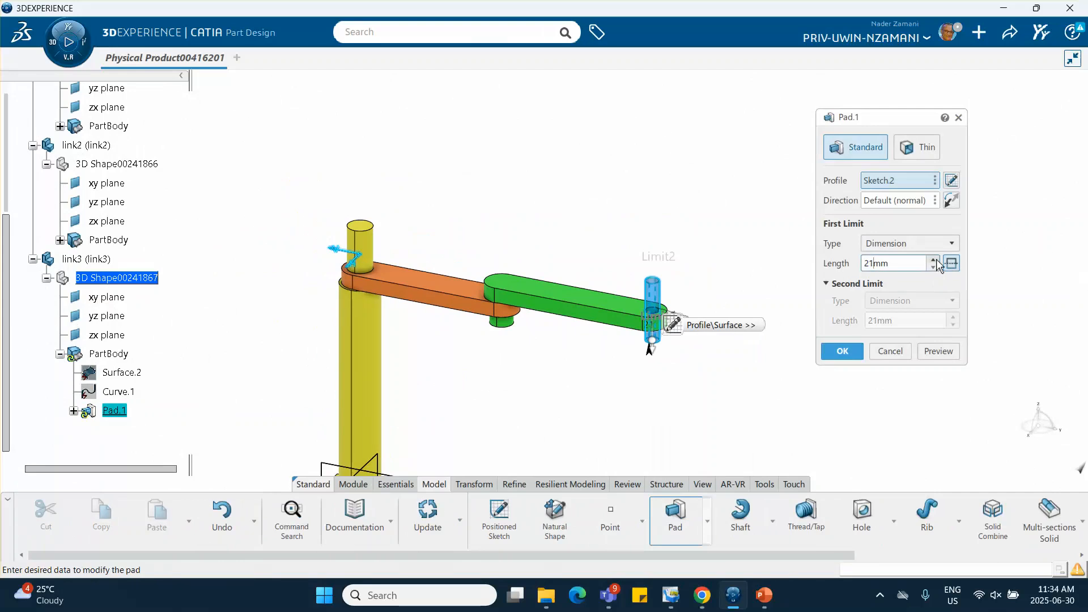
click(934, 259)
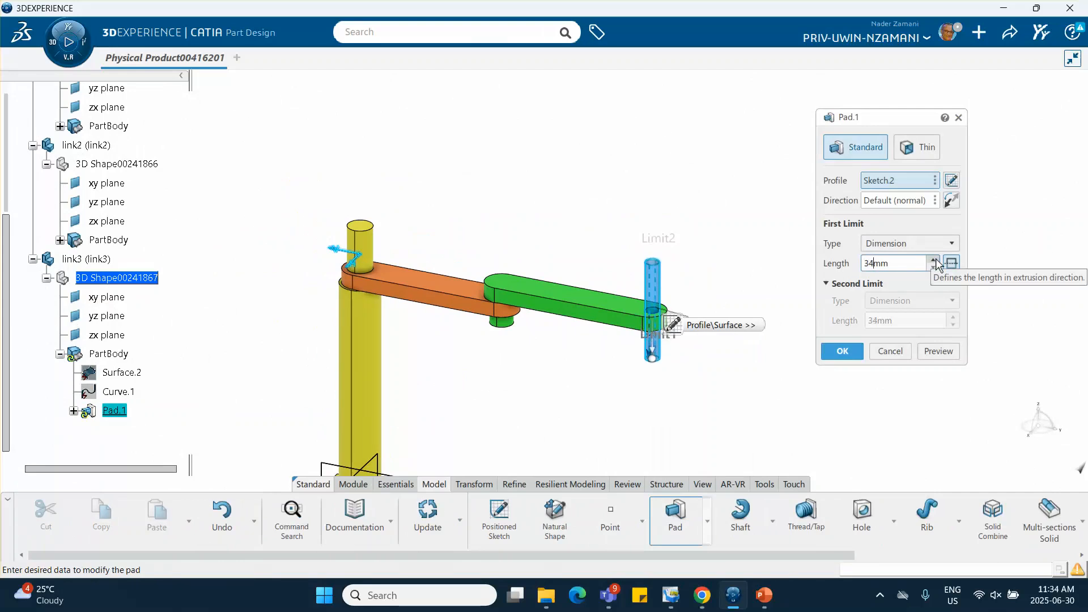
click(934, 259)
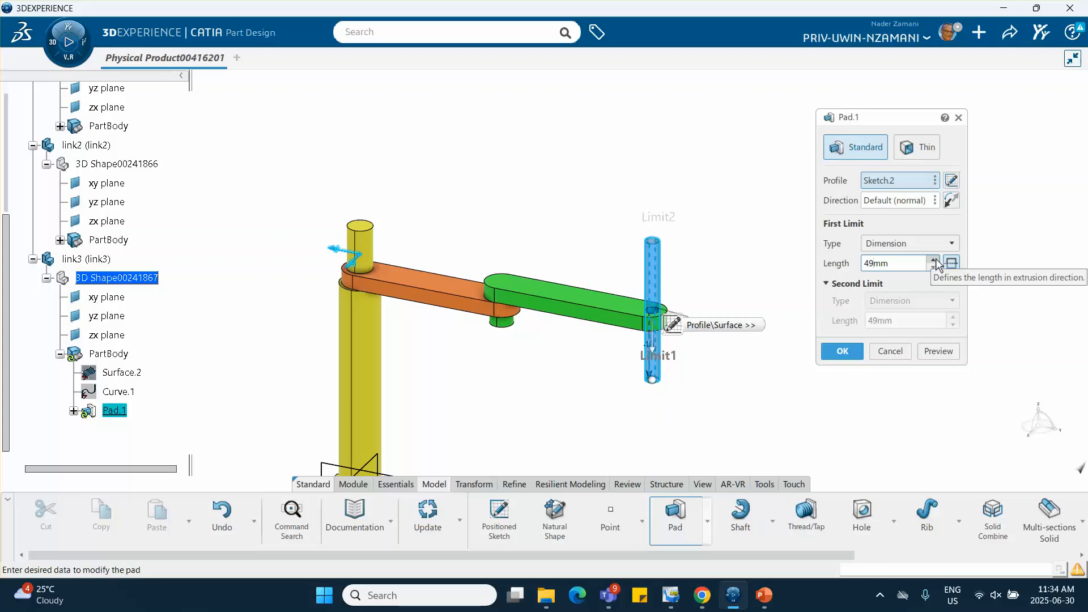
click(935, 259)
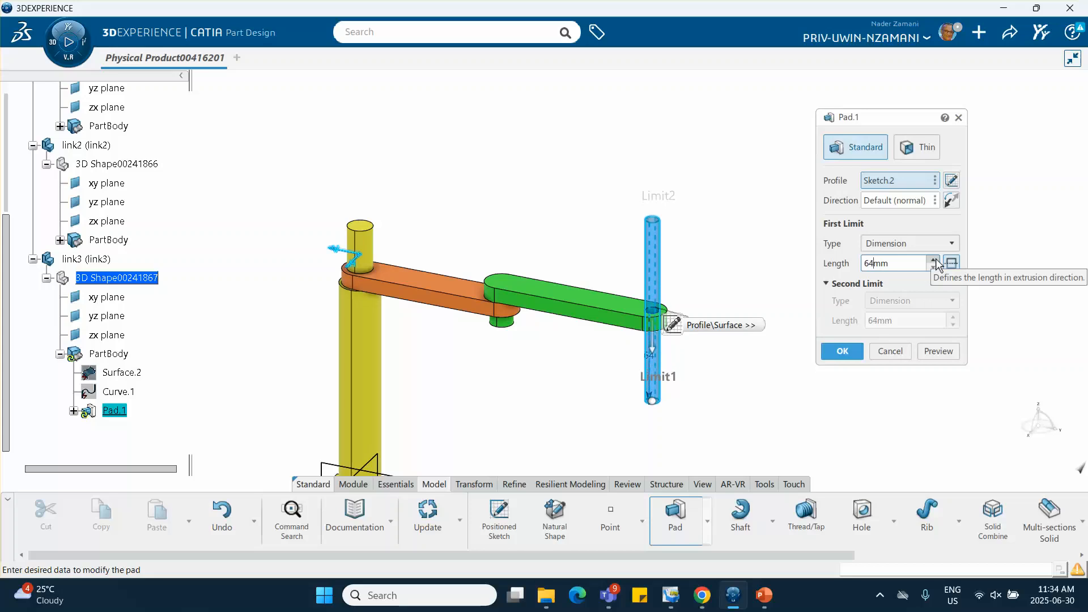
click(934, 259)
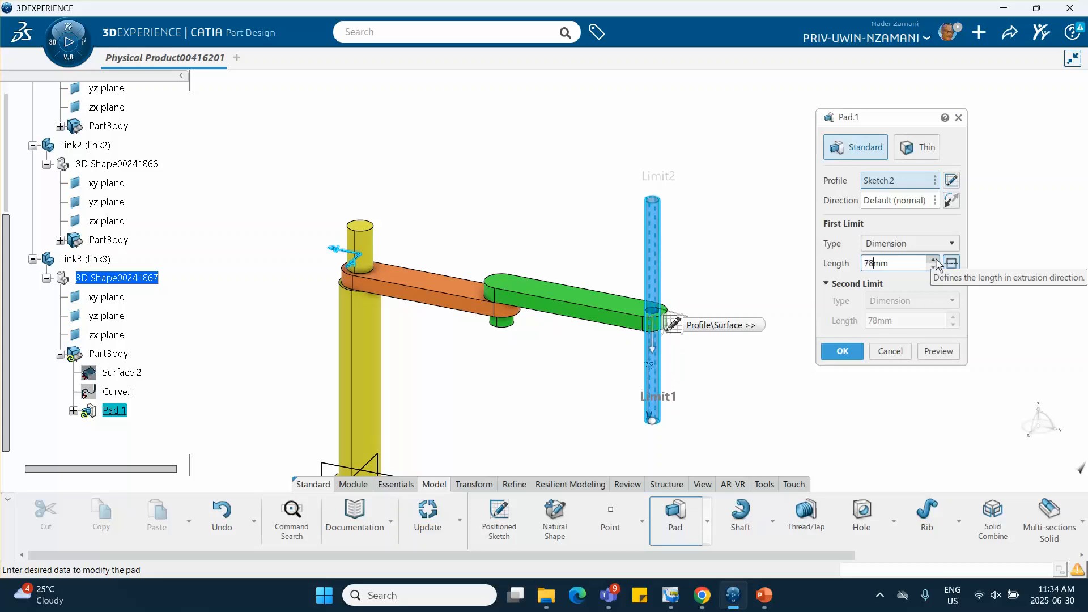
click(934, 259)
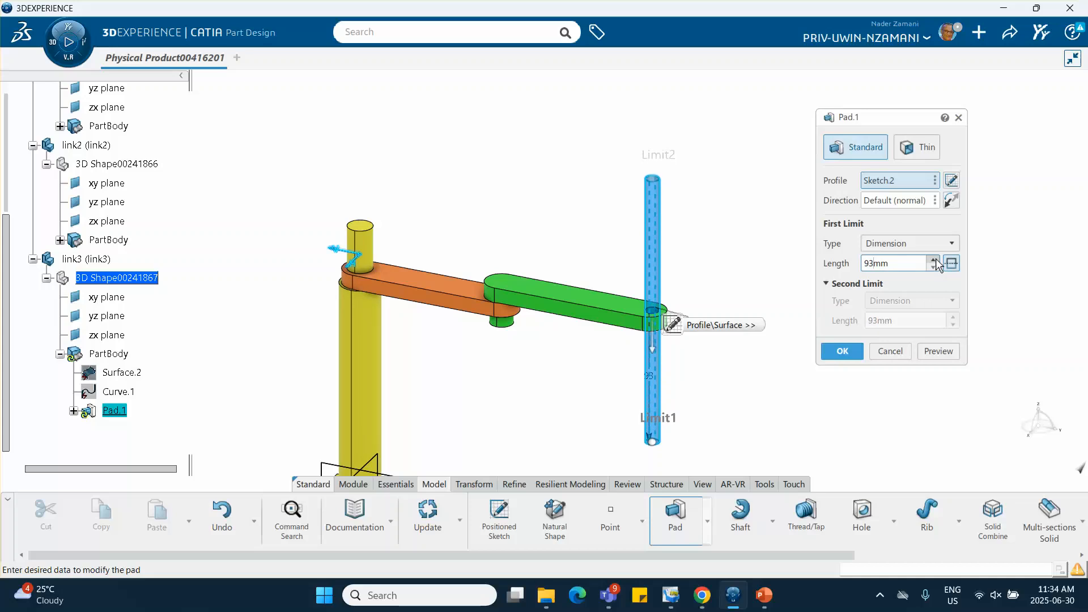
click(934, 259)
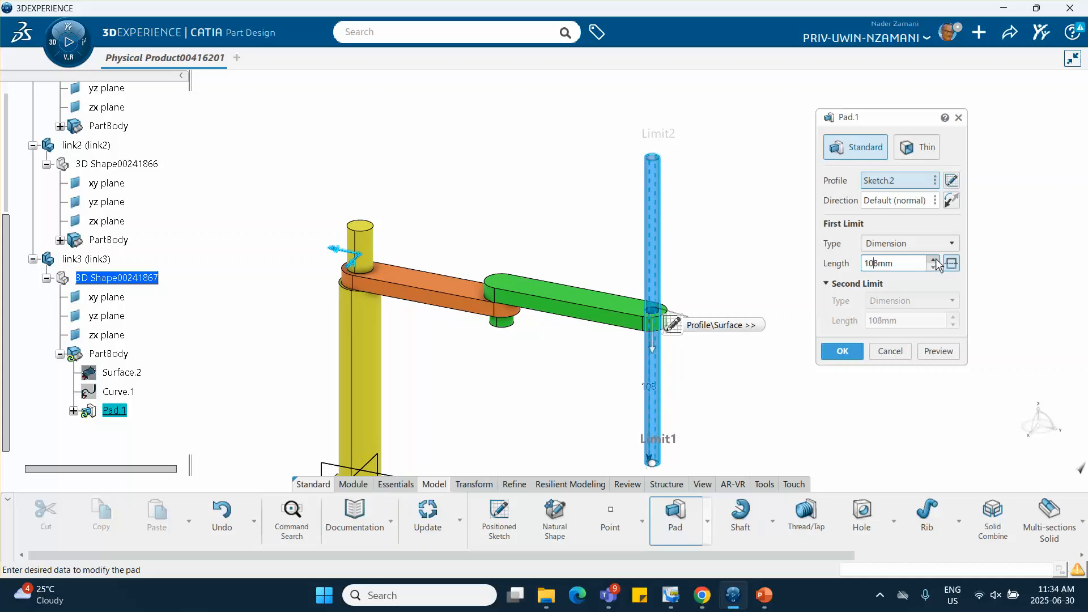
click(935, 259)
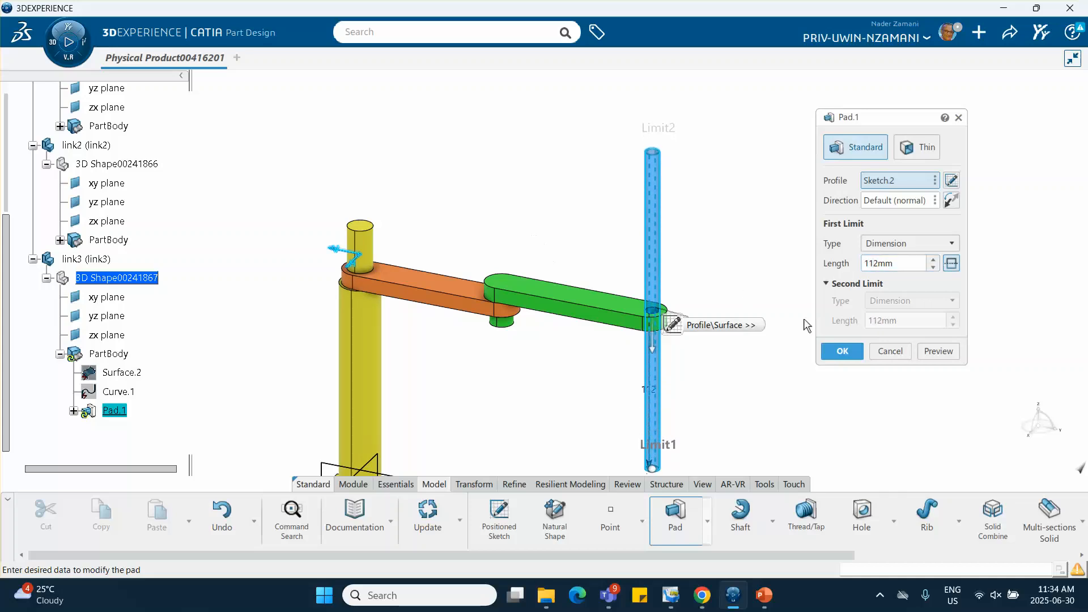
click(843, 351)
Create a Circle / Sphere / Ellipse center point on the circular edge at the lower end of link3's rod
middle_drag(776, 335, 708, 259)
click(707, 232)
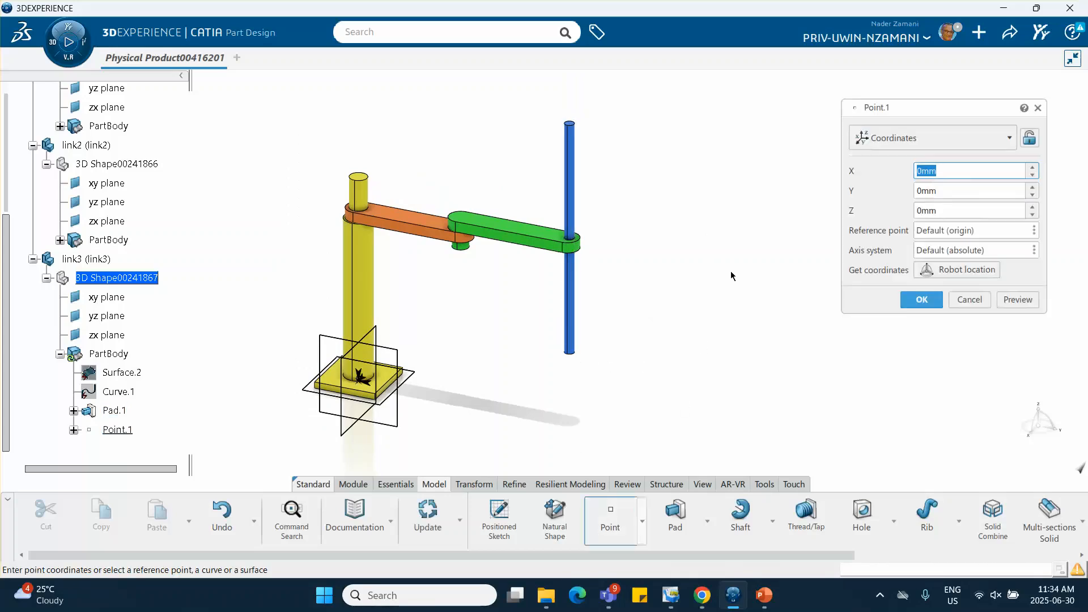
click(917, 138)
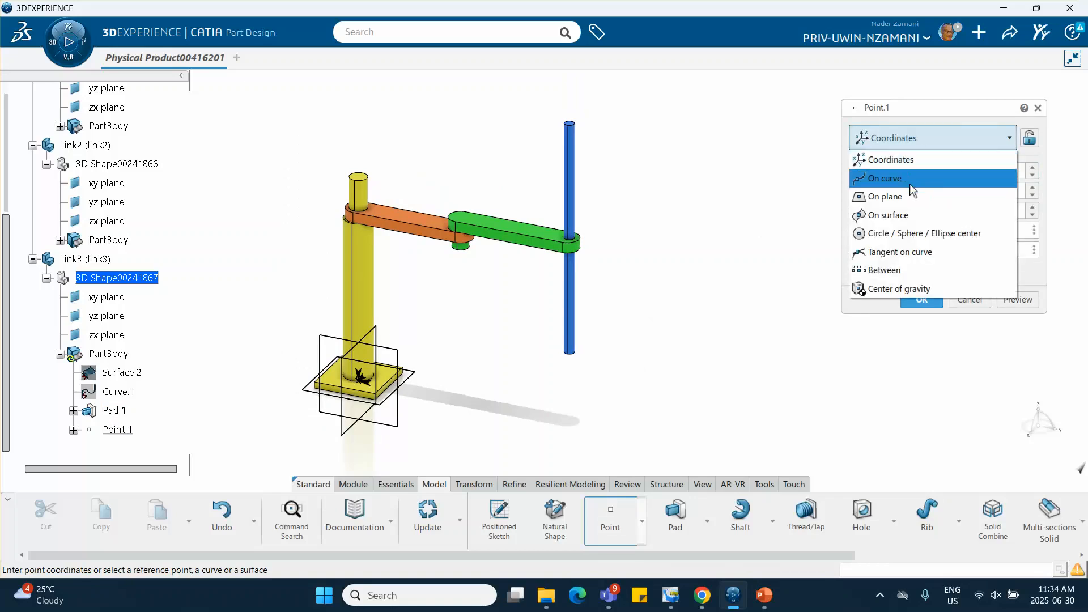
click(906, 237)
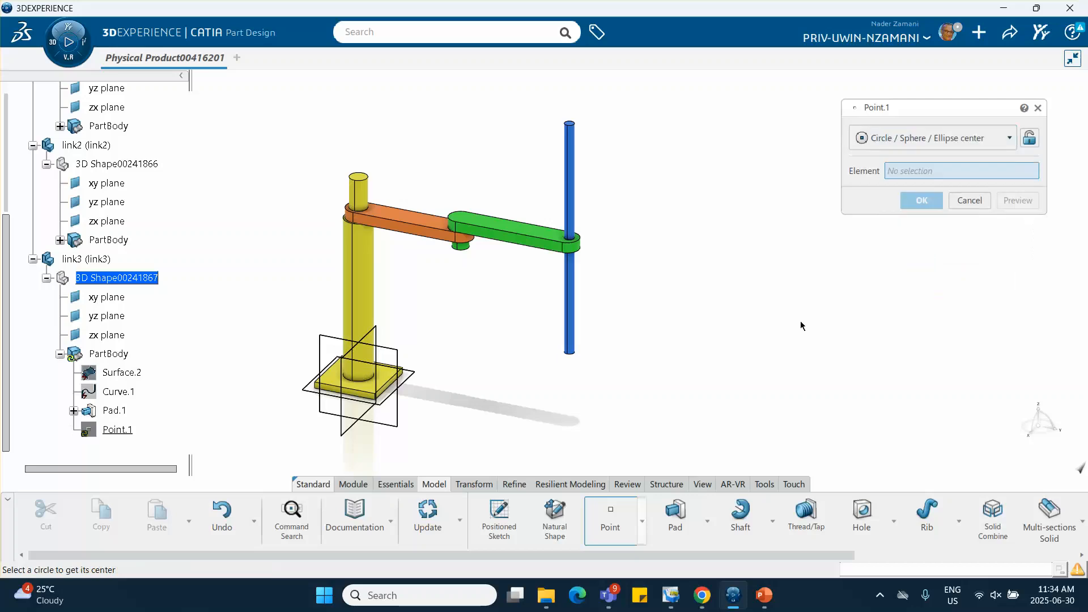
click(574, 353)
click(922, 201)
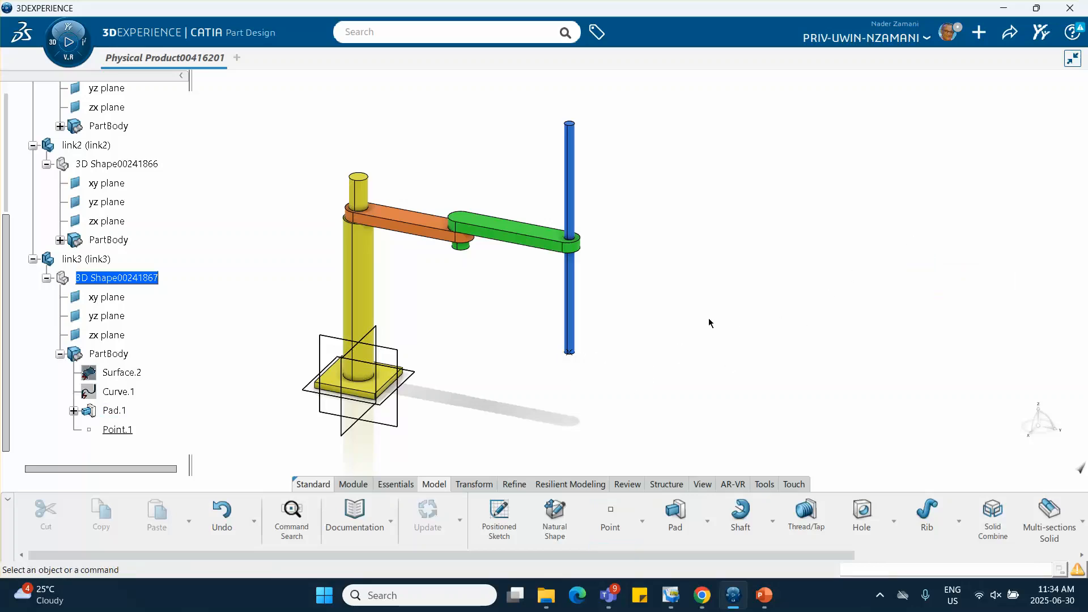
middle_drag(708, 318, 662, 189)
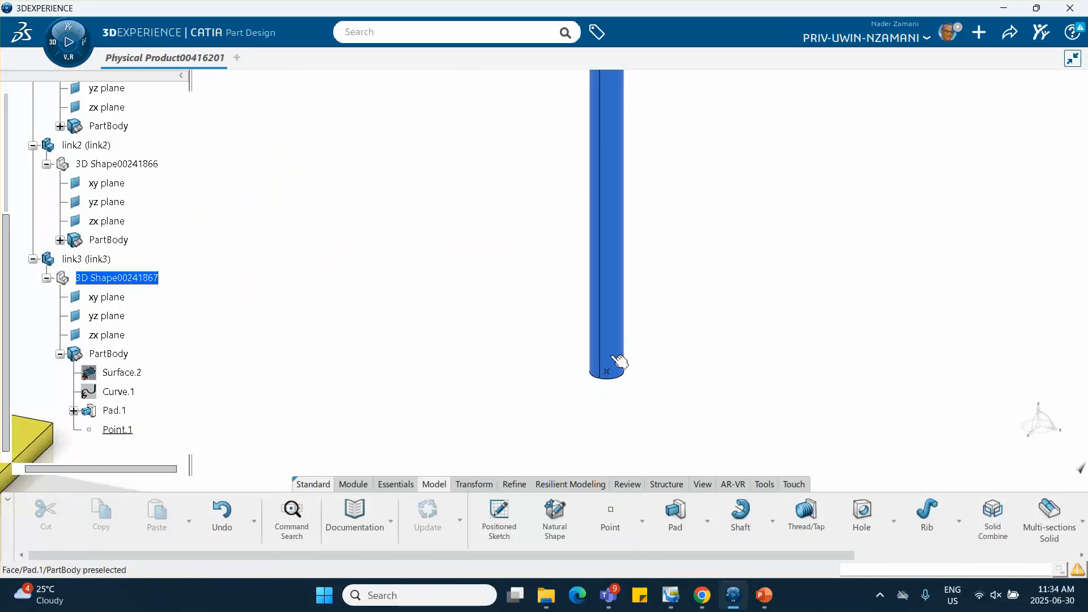
middle_drag(498, 285, 521, 377)
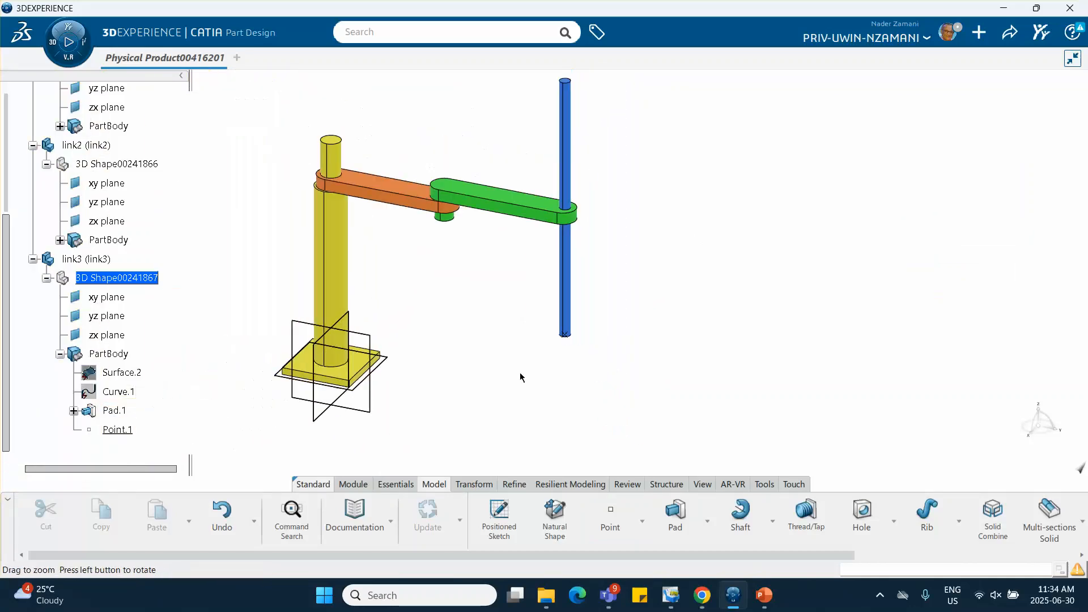
Activate the root product for assembly editing and insert a new 3D Part under it
click(32, 260)
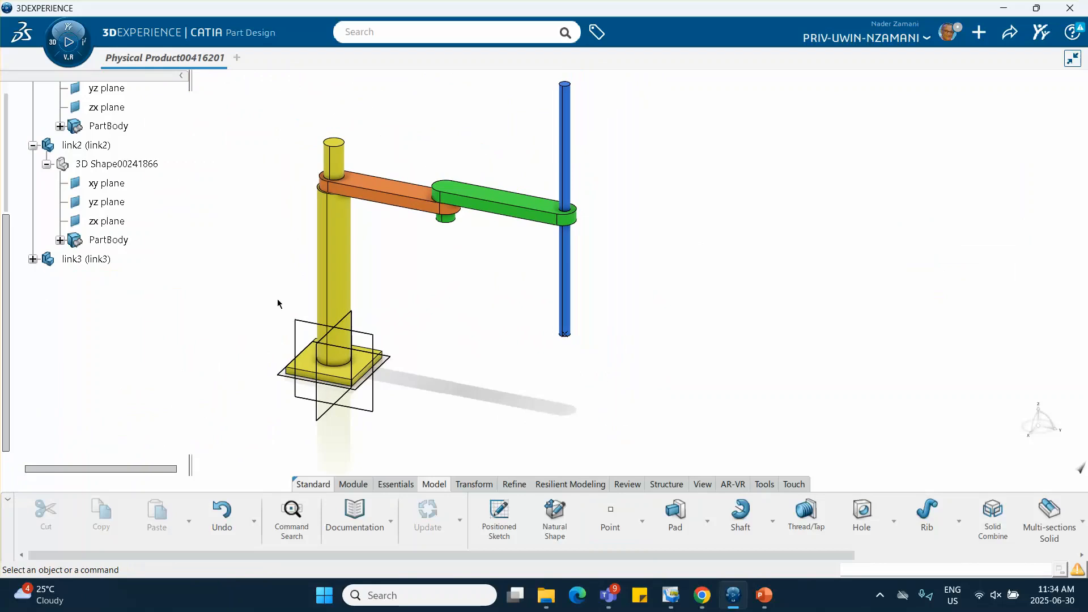
scroll(93, 147, up, 5)
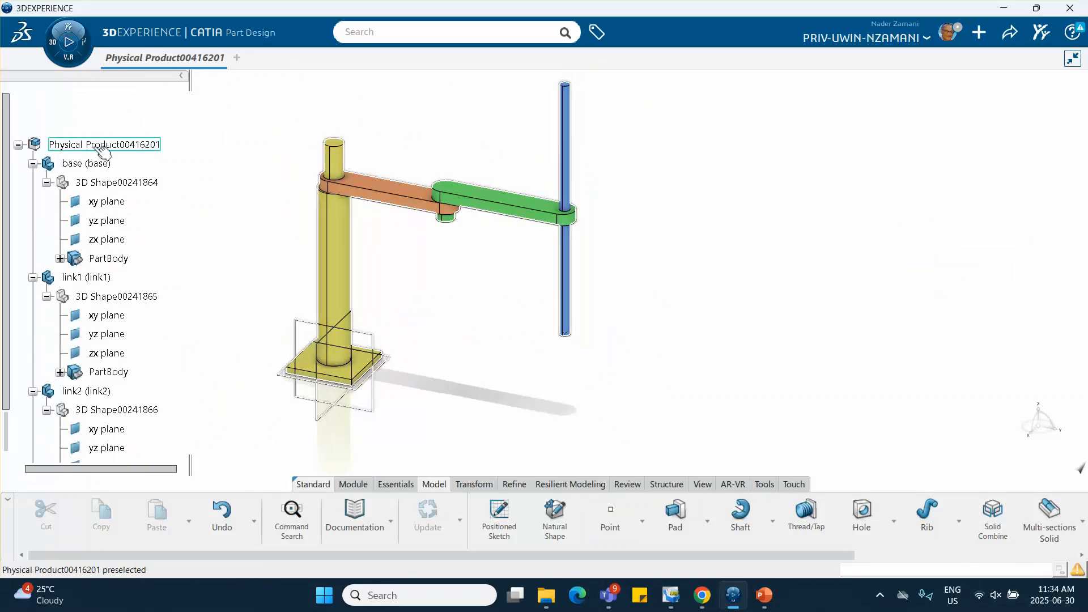
double_click(102, 145)
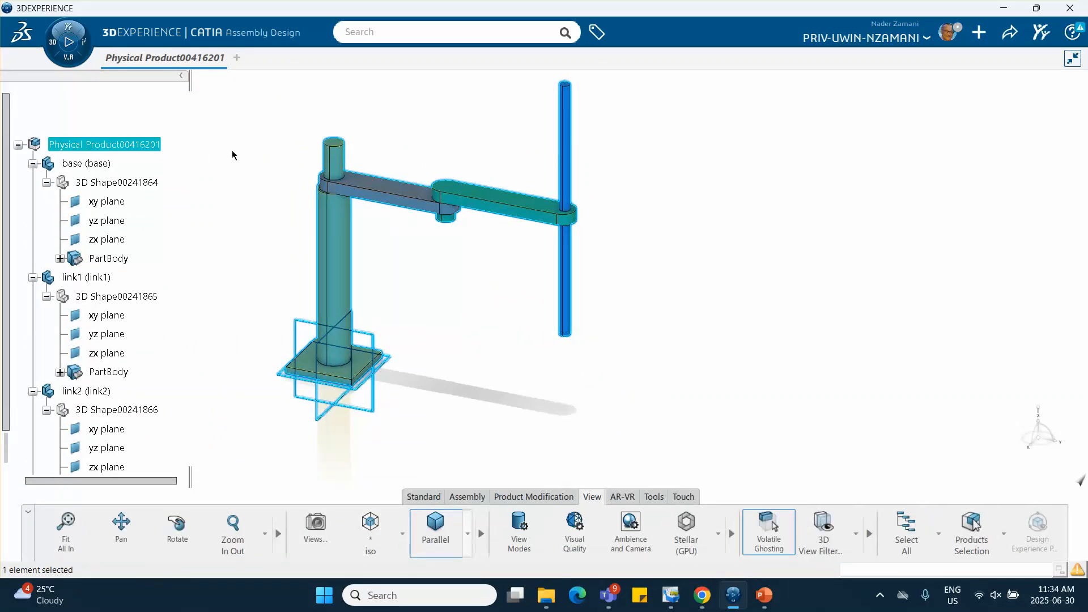
click(247, 173)
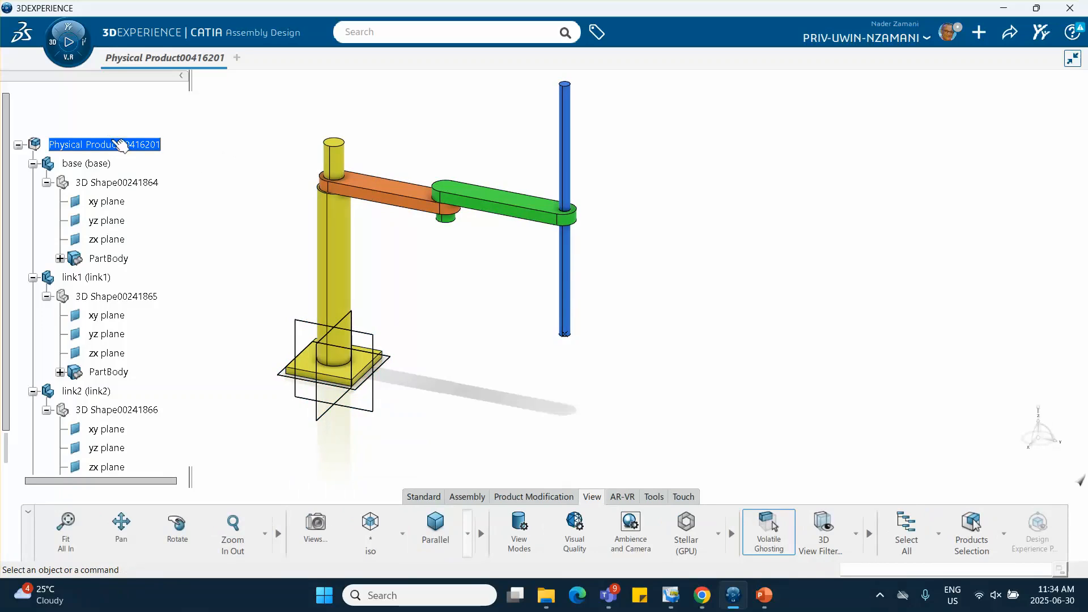
right_click(134, 148)
mouse_move(266, 414)
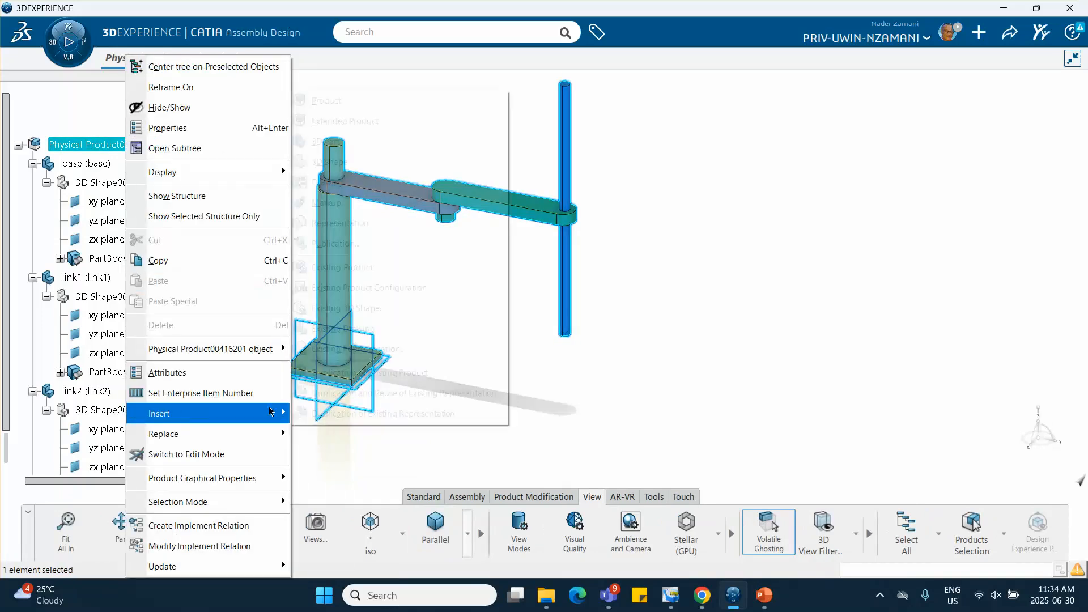
click(332, 142)
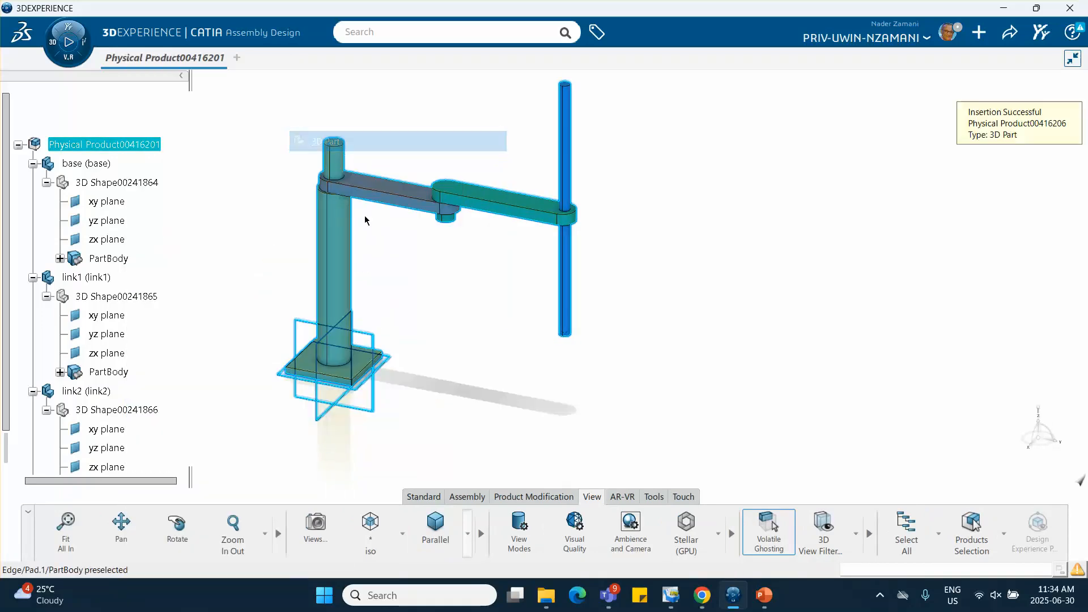
Rename the newly inserted part to path in both its reference title and its instance title
scroll(133, 285, down, 7)
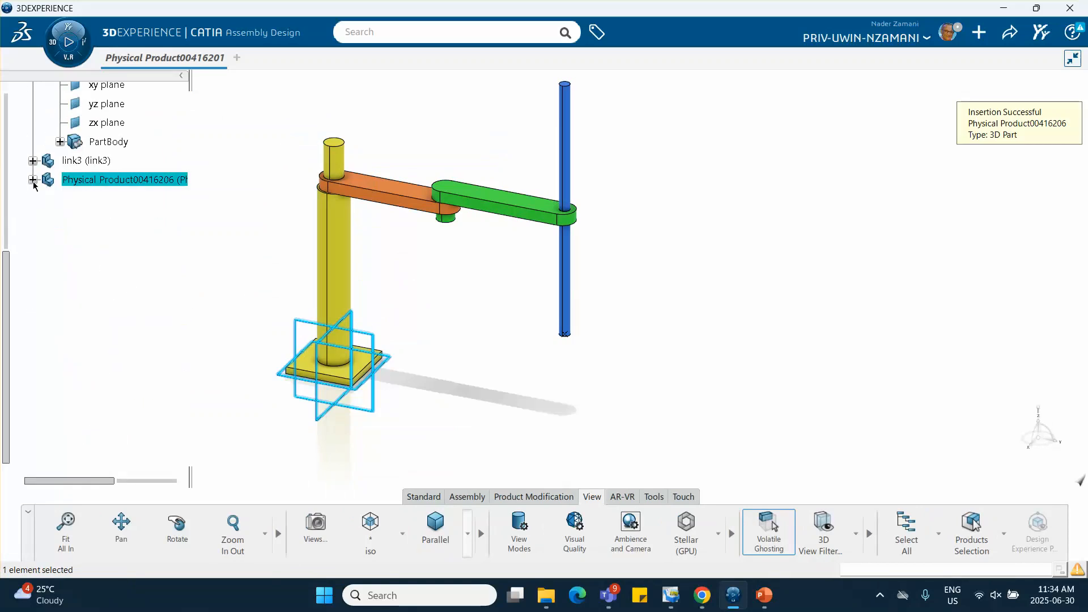
click(33, 180)
right_click(105, 180)
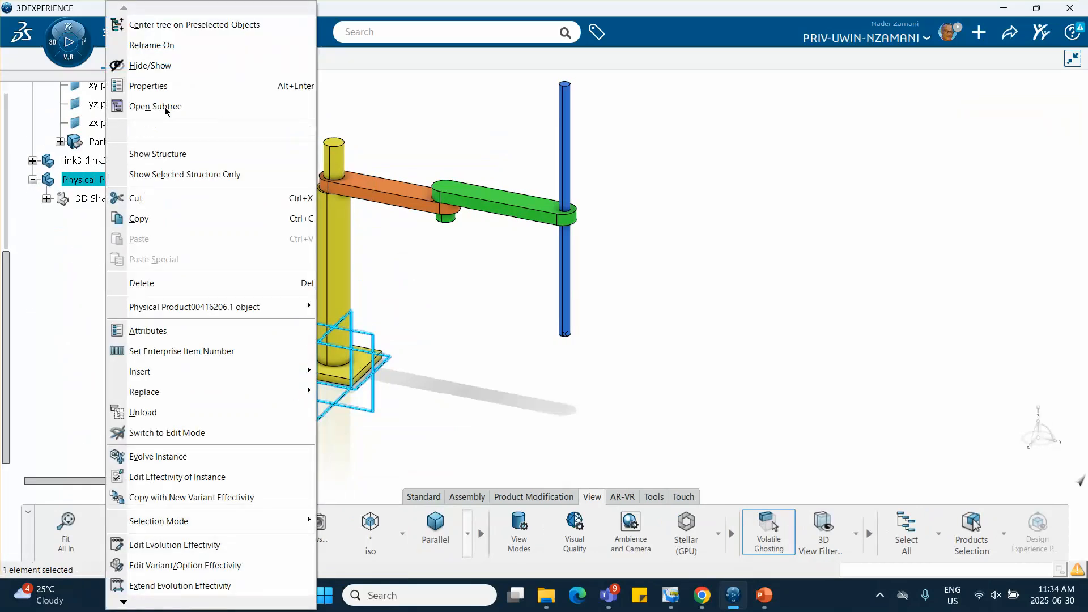
click(180, 87)
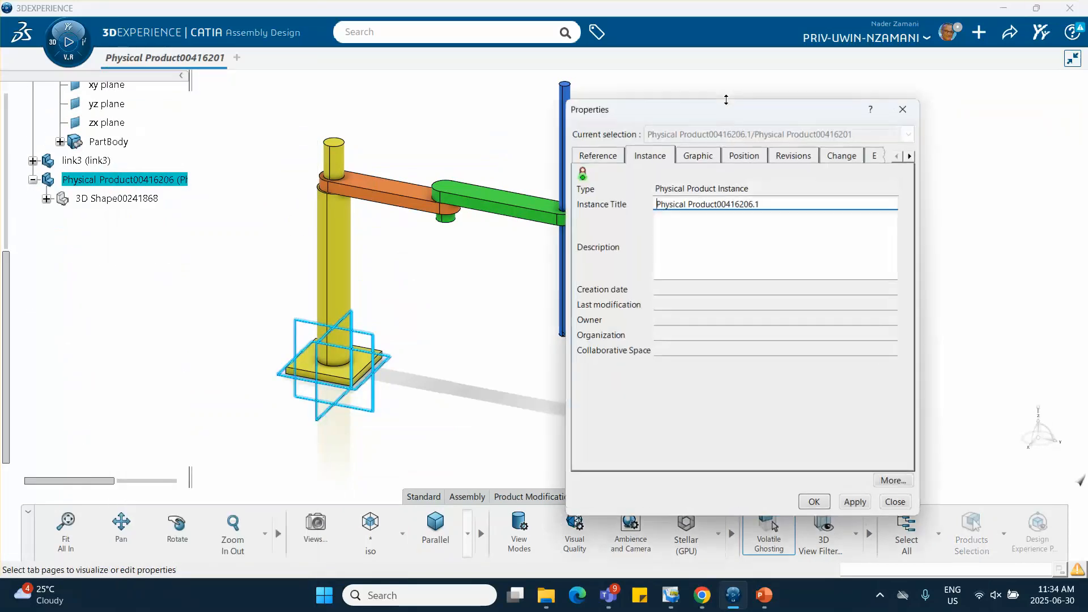
click(608, 156)
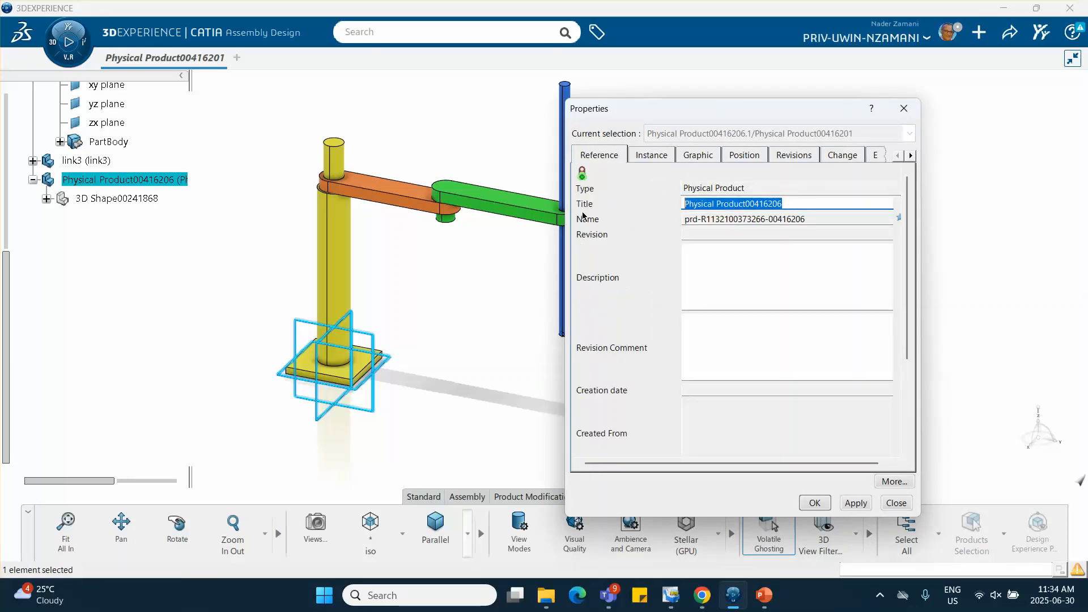
text(path)
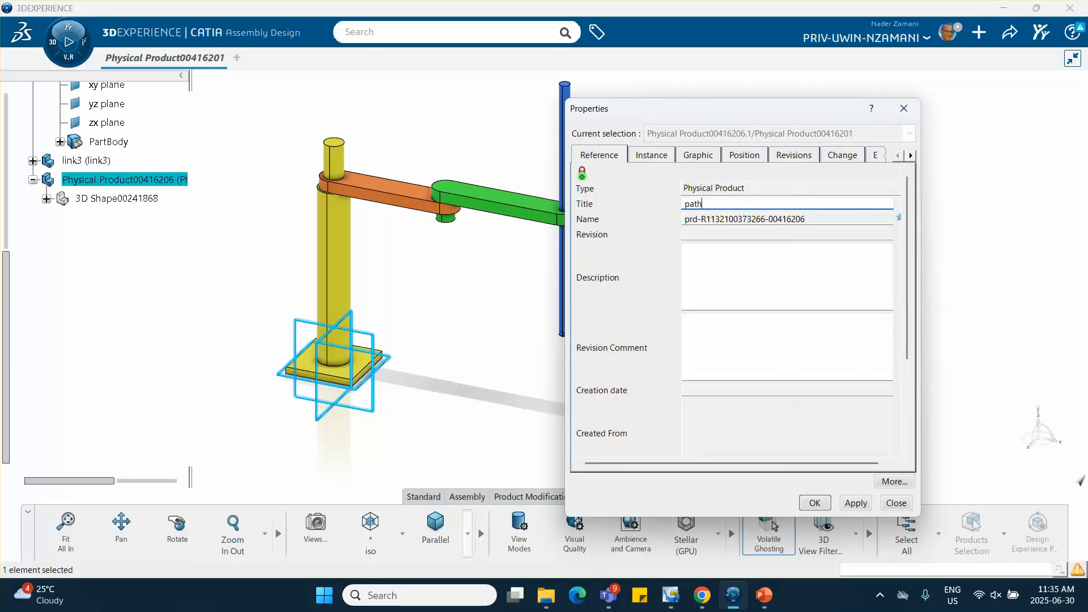
click(643, 157)
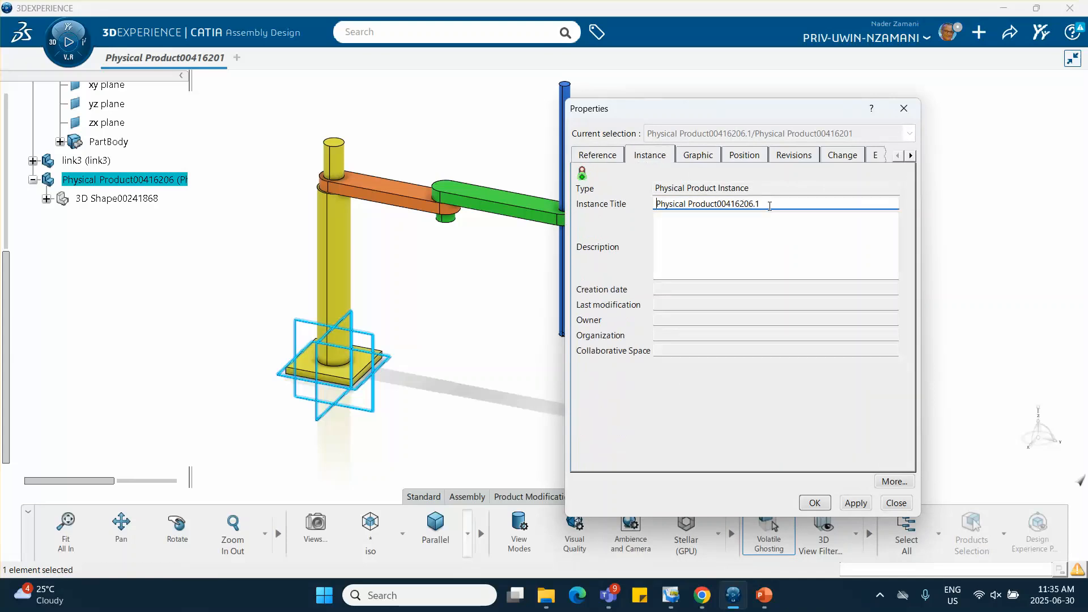
drag(769, 206, 597, 227)
text(path)
click(815, 503)
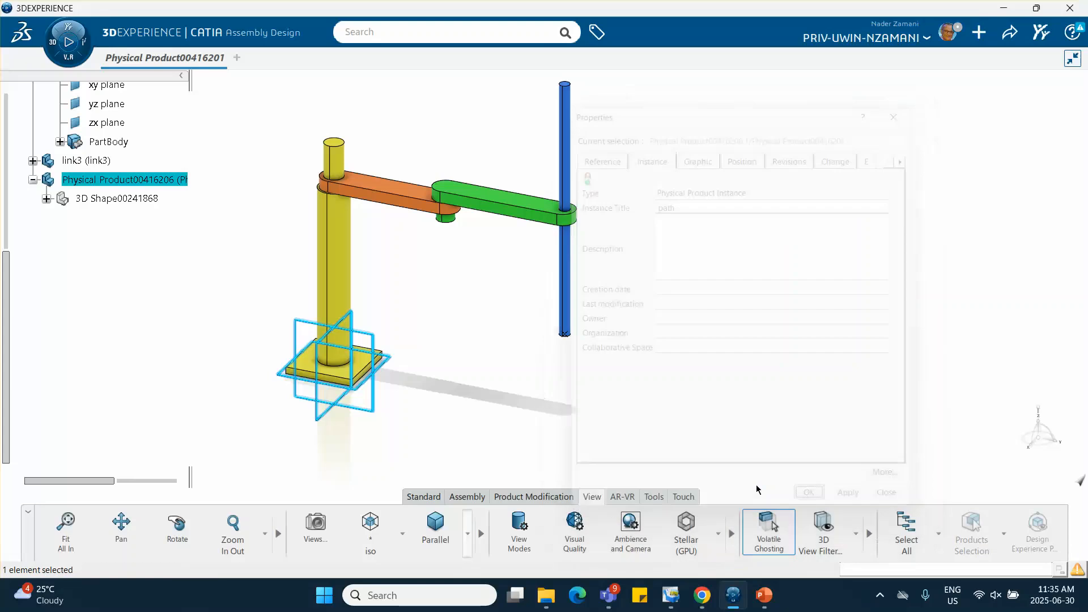
click(484, 385)
Activate the 3D Shape of the path part for editing in Part Design
click(47, 199)
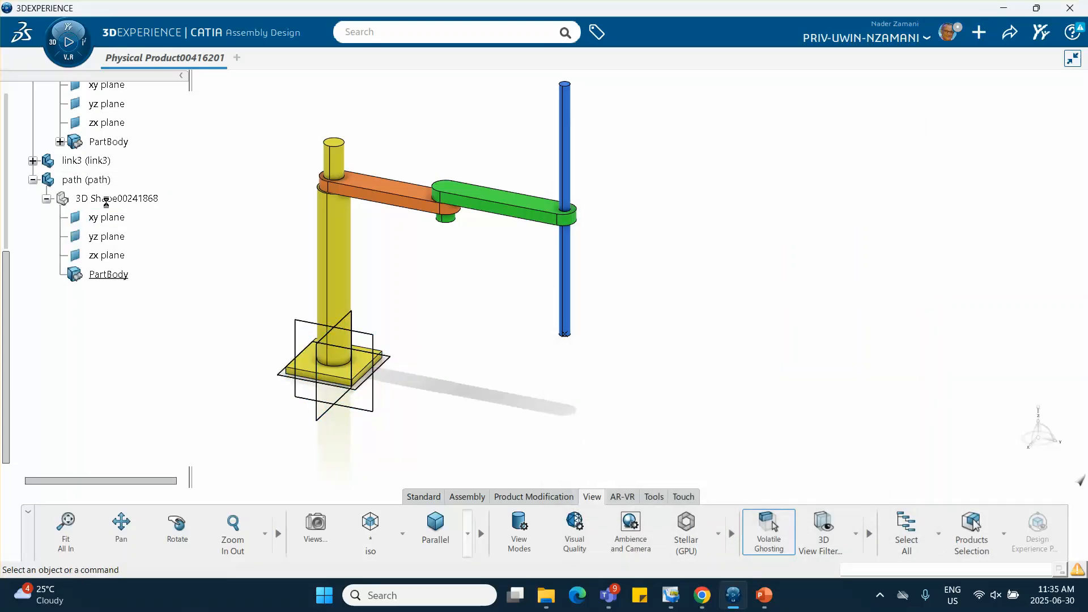
double_click(141, 198)
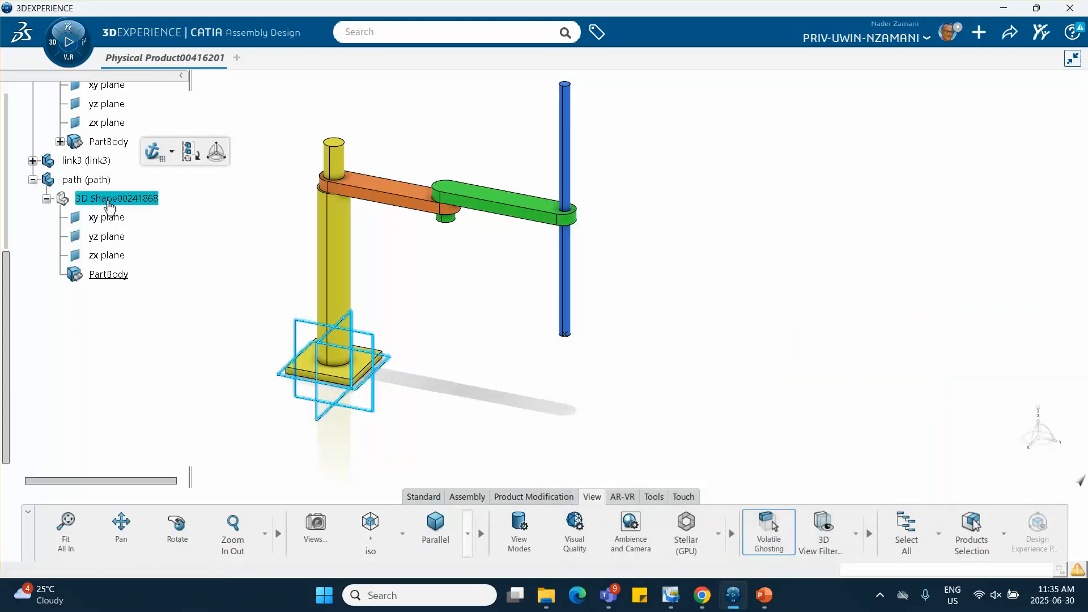
click(425, 362)
middle_drag(425, 362, 446, 352)
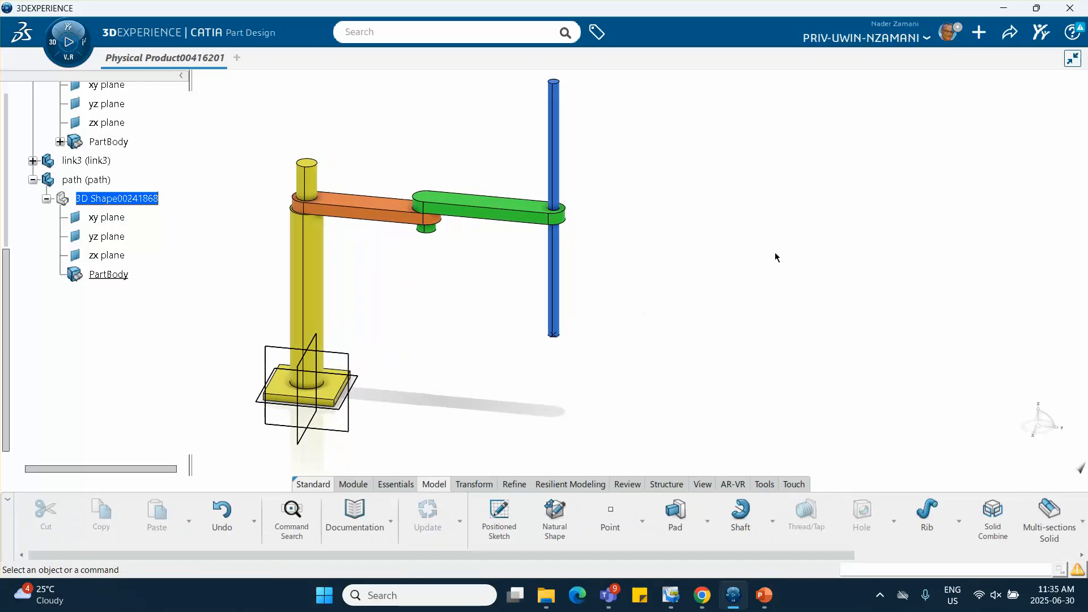
middle_drag(450, 350, 529, 287)
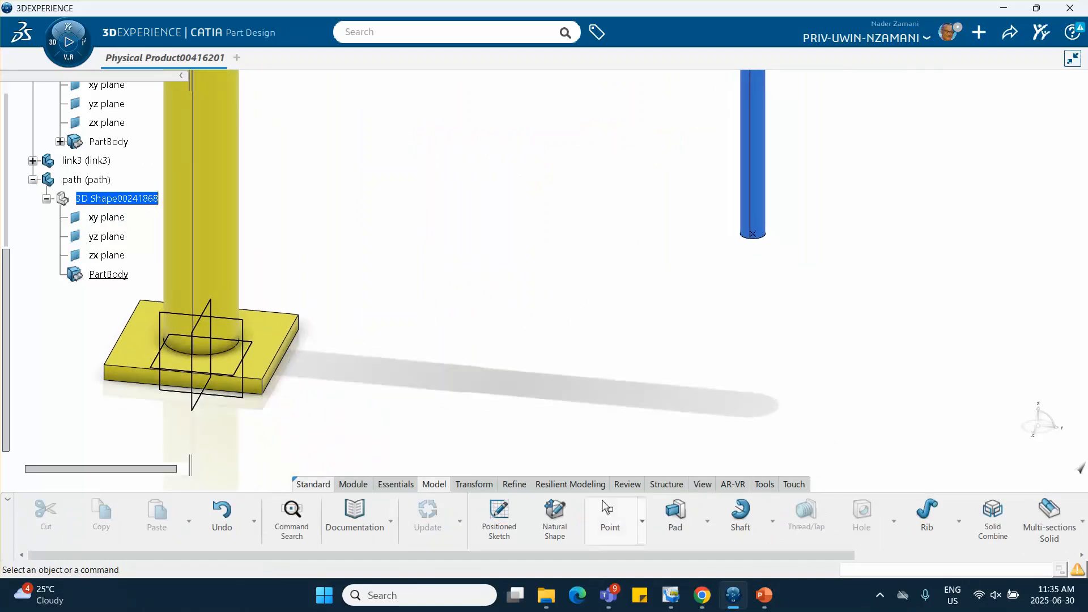
Start an Angle\Normal to plane reference plane with the base plate's lower side edge as rotation axis and the adjacent side face as reference
click(396, 485)
click(723, 513)
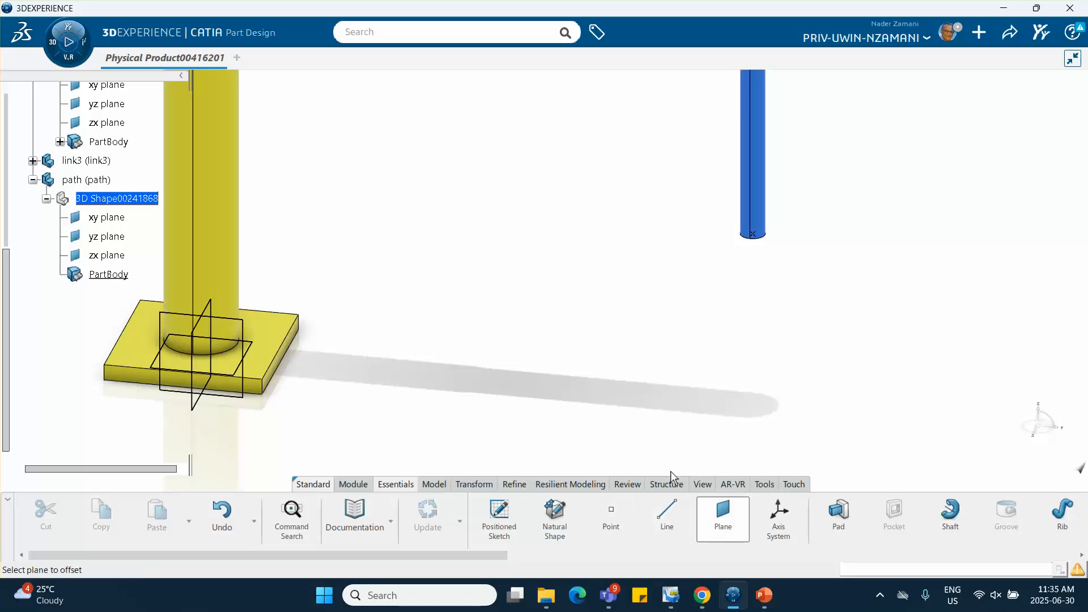
click(929, 126)
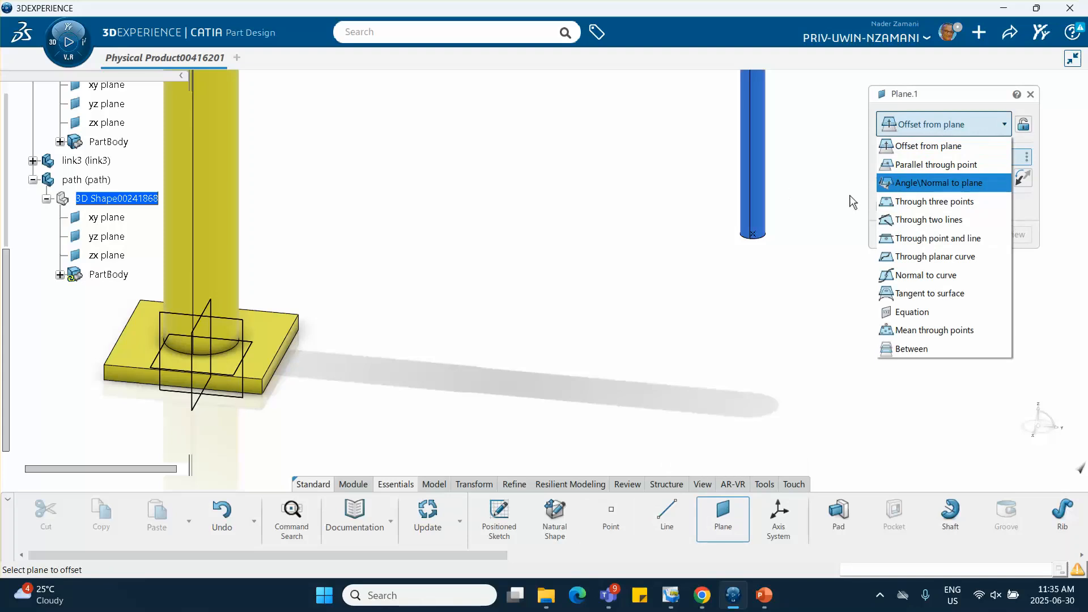
click(822, 188)
click(930, 124)
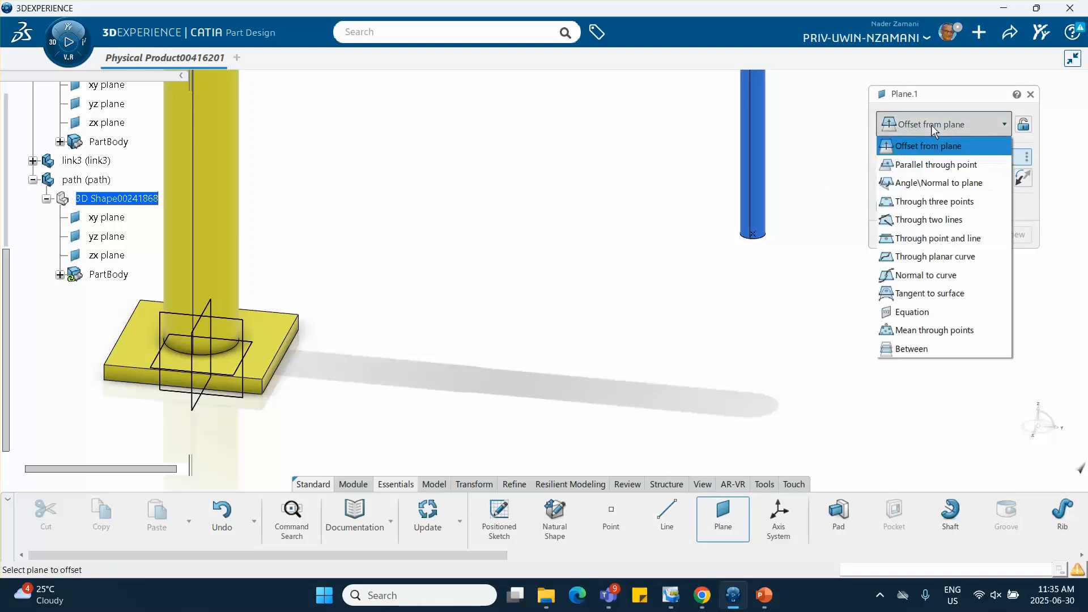
click(926, 182)
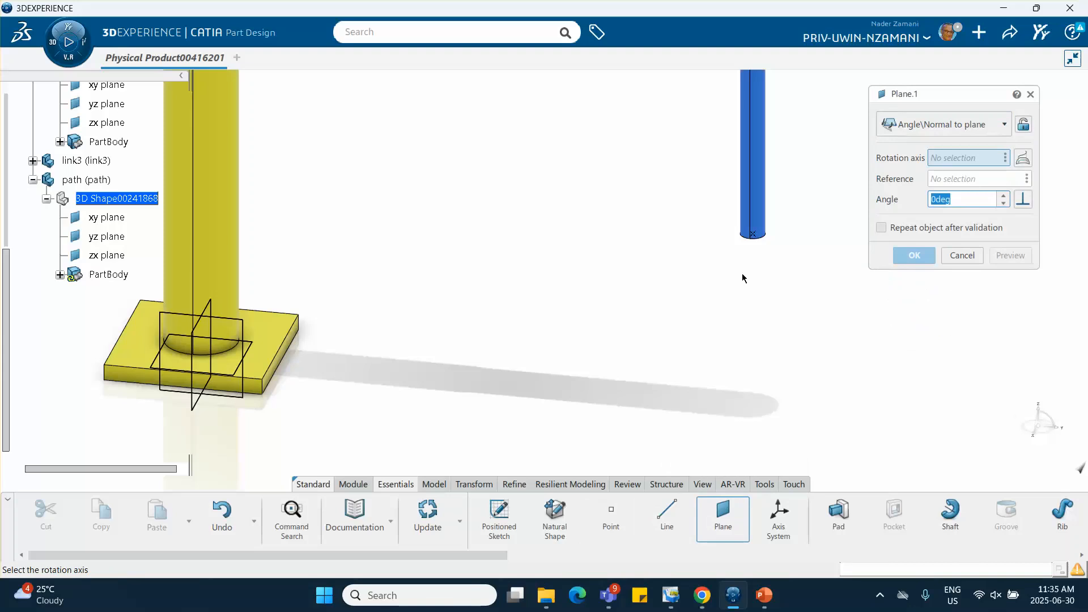
middle_drag(640, 255, 614, 179)
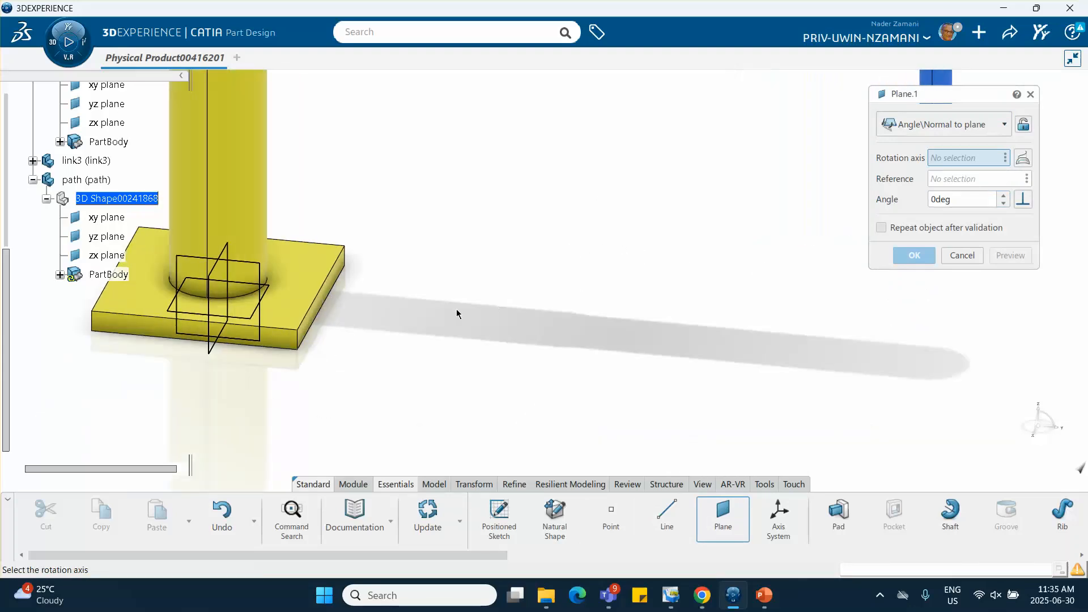
click(333, 304)
middle_drag(491, 315, 490, 250)
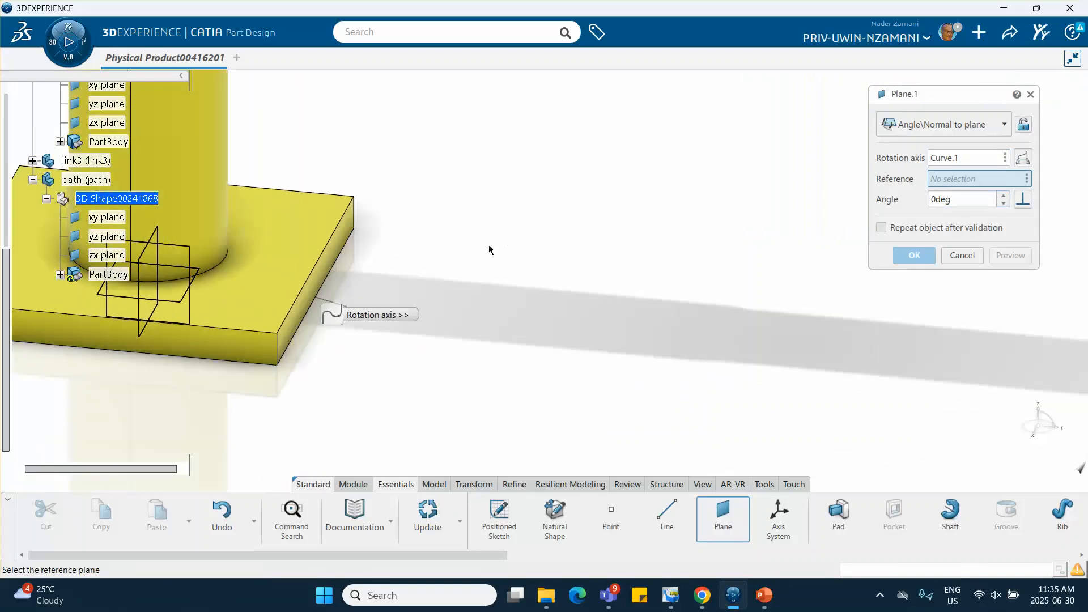
click(348, 249)
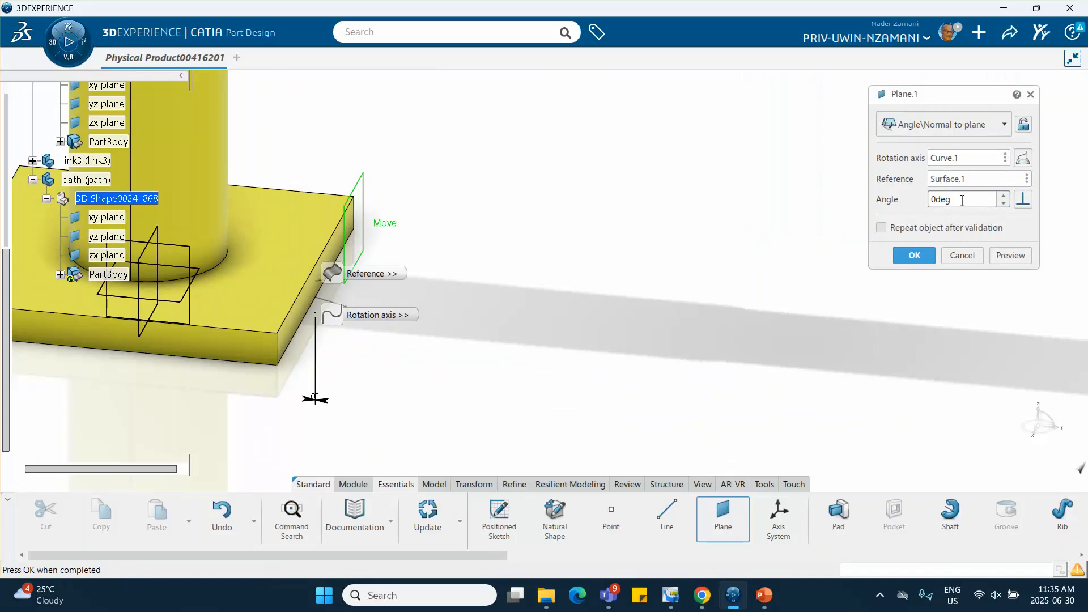
Set the new plane's angle to 74 deg and create the plane
middle_drag(600, 221, 607, 325)
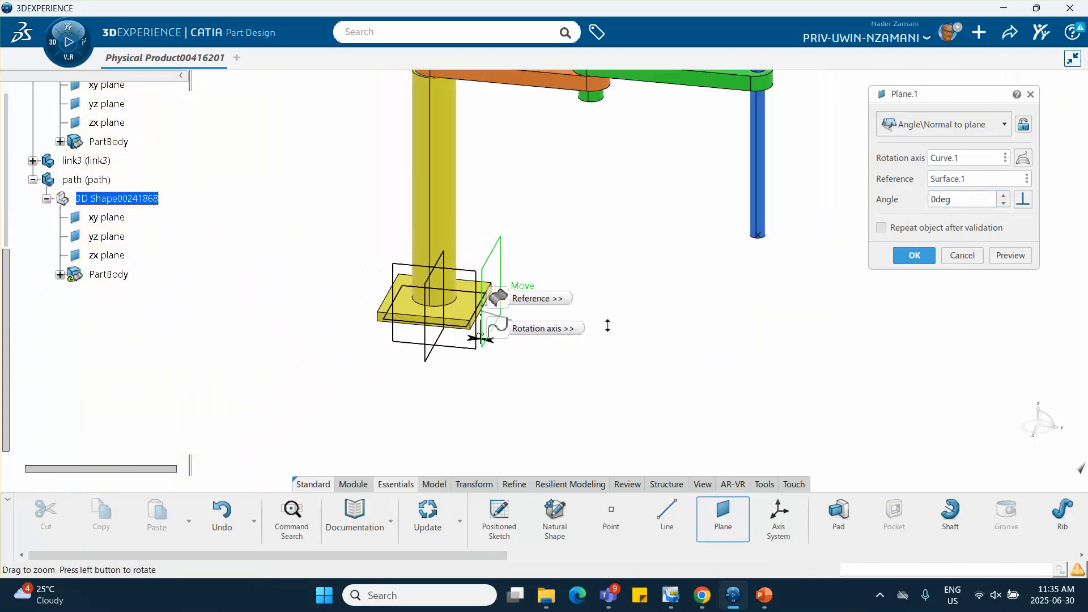
click(1004, 196)
click(1004, 196)
click(1004, 196)
click(1004, 196)
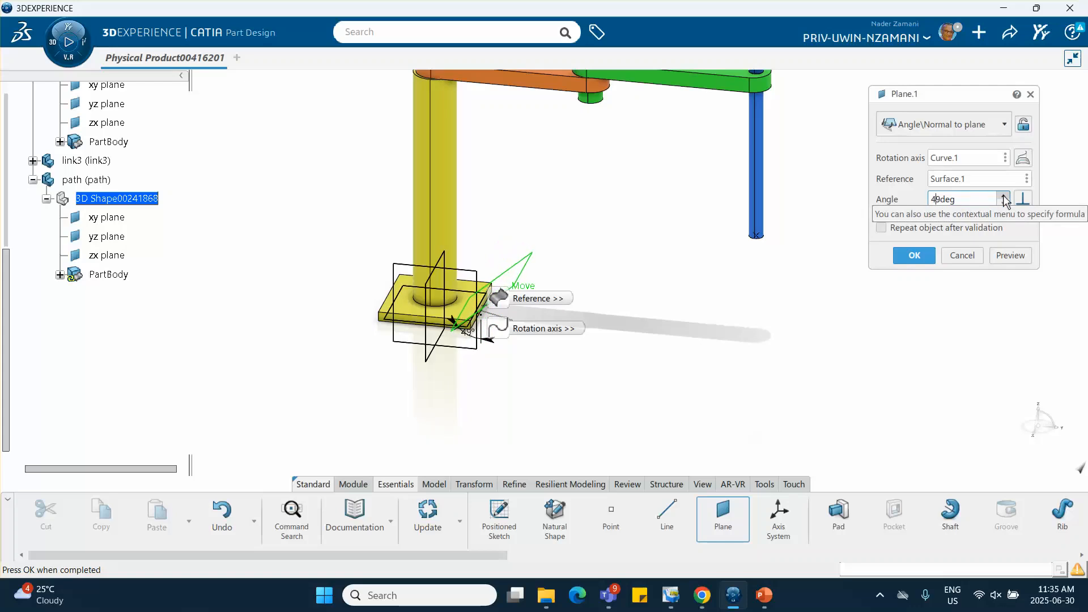
click(1004, 196)
click(1004, 196)
click(1004, 196)
click(1004, 196)
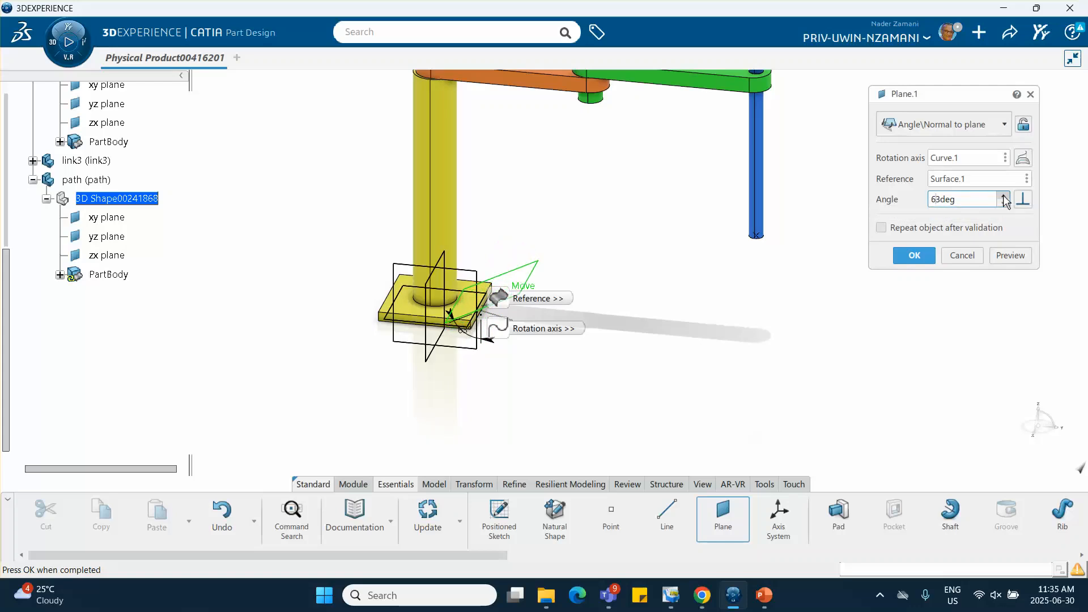
click(1004, 196)
click(1003, 196)
click(1004, 196)
middle_drag(602, 314, 635, 317)
click(1004, 196)
click(1005, 196)
click(1004, 197)
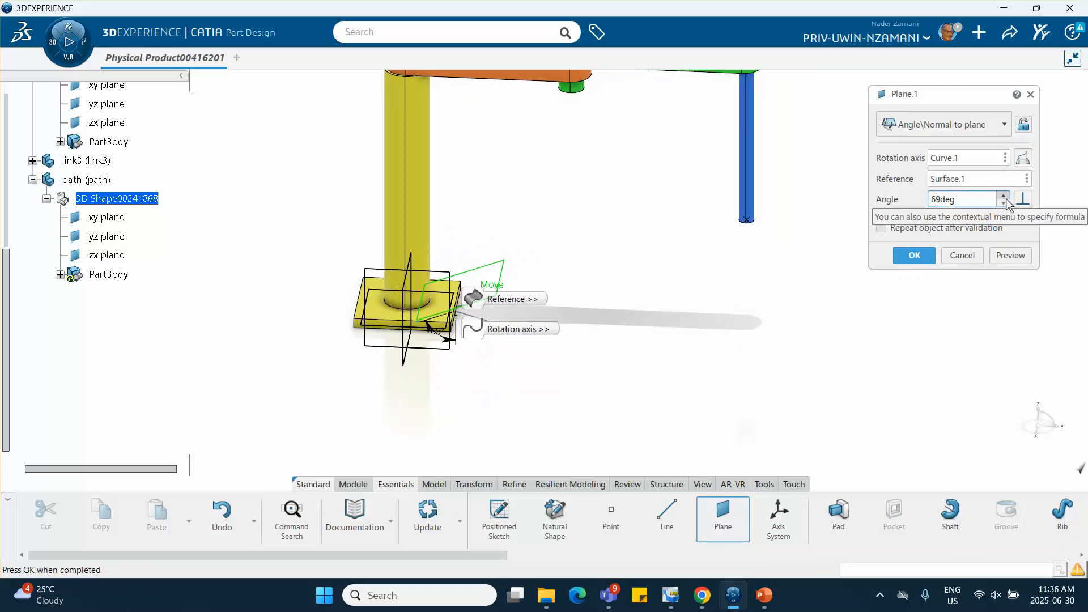
click(1005, 198)
click(1004, 197)
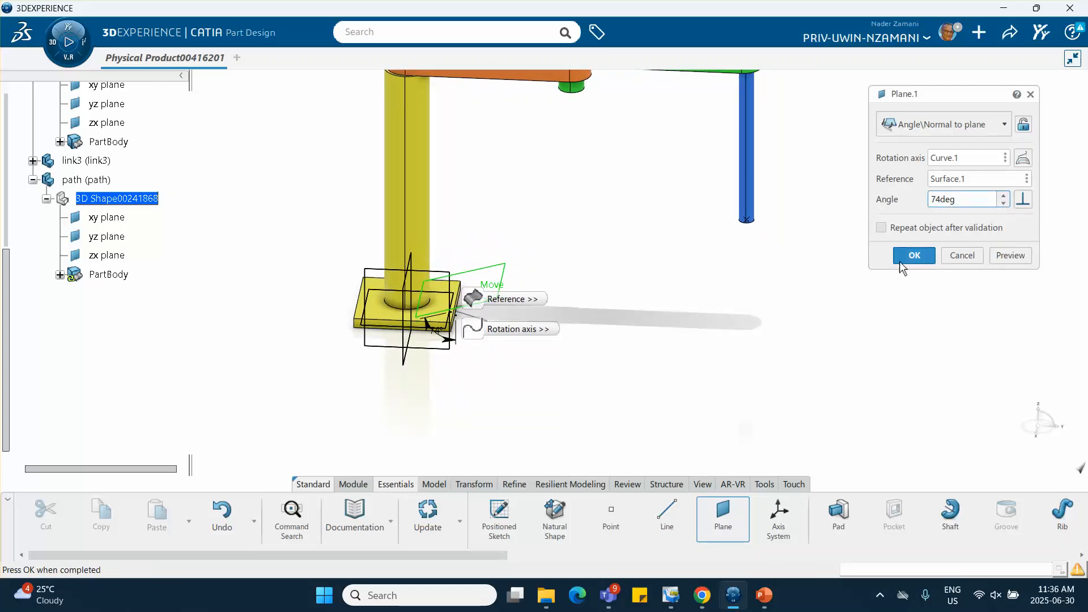
click(919, 260)
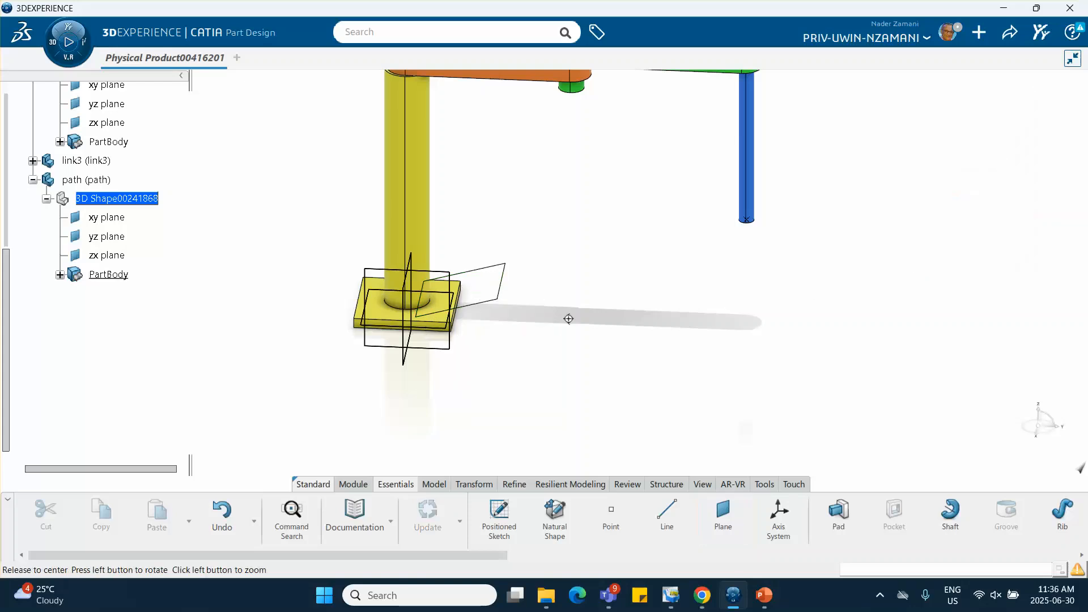
Start a sketch in the path part on the new inclined plane beside the base plate
middle_drag(568, 318, 561, 233)
click(510, 376)
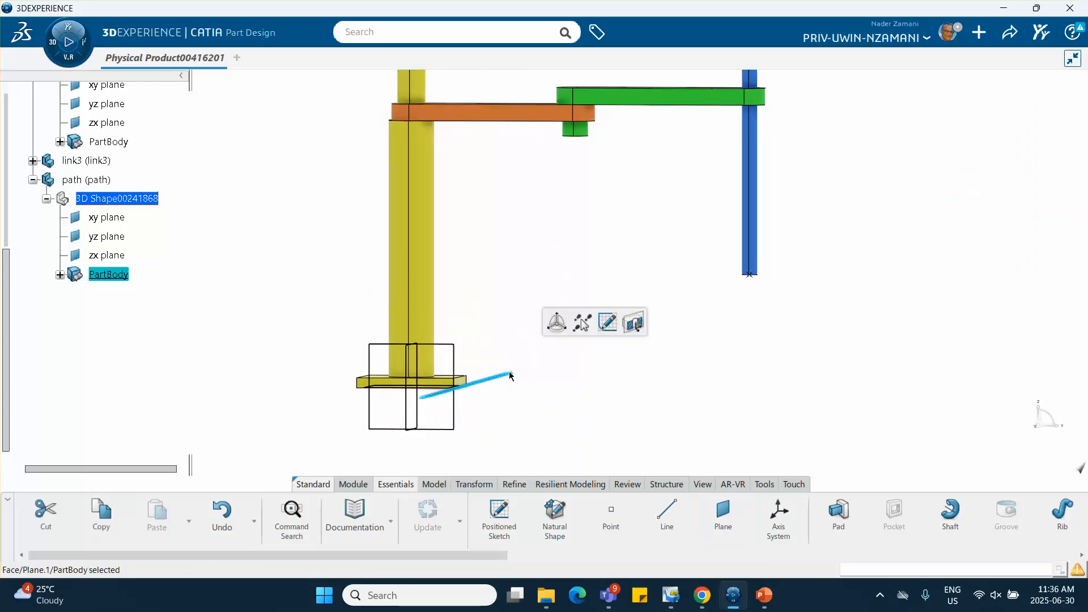
click(609, 334)
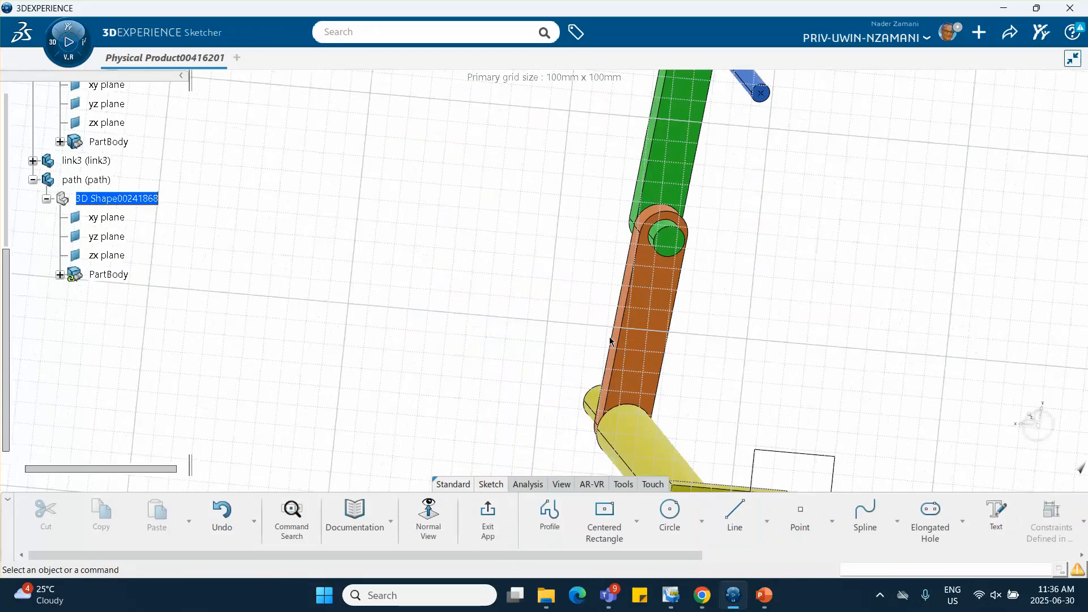
middle_drag(805, 329, 579, 215)
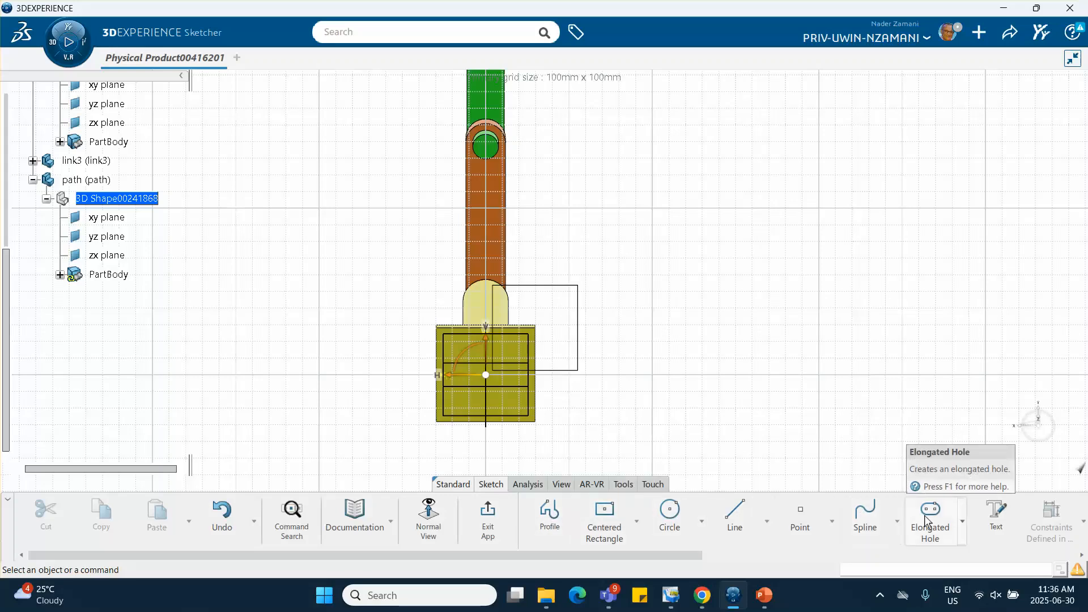
Sketch a closed oval spline through four control points beyond the base plate, ending it on its first control point
click(866, 513)
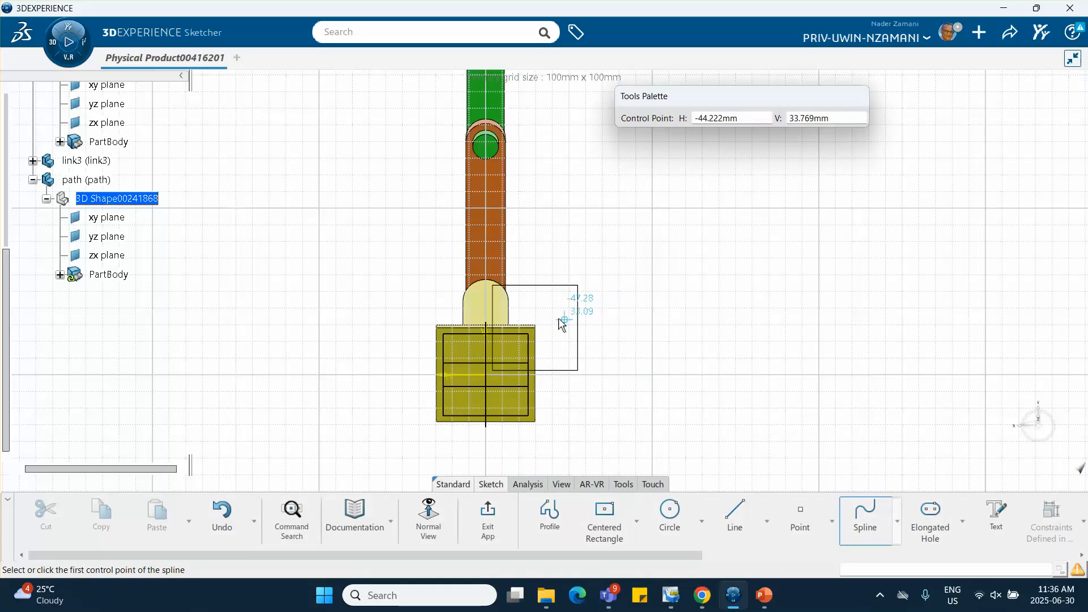
middle_drag(591, 308, 659, 339)
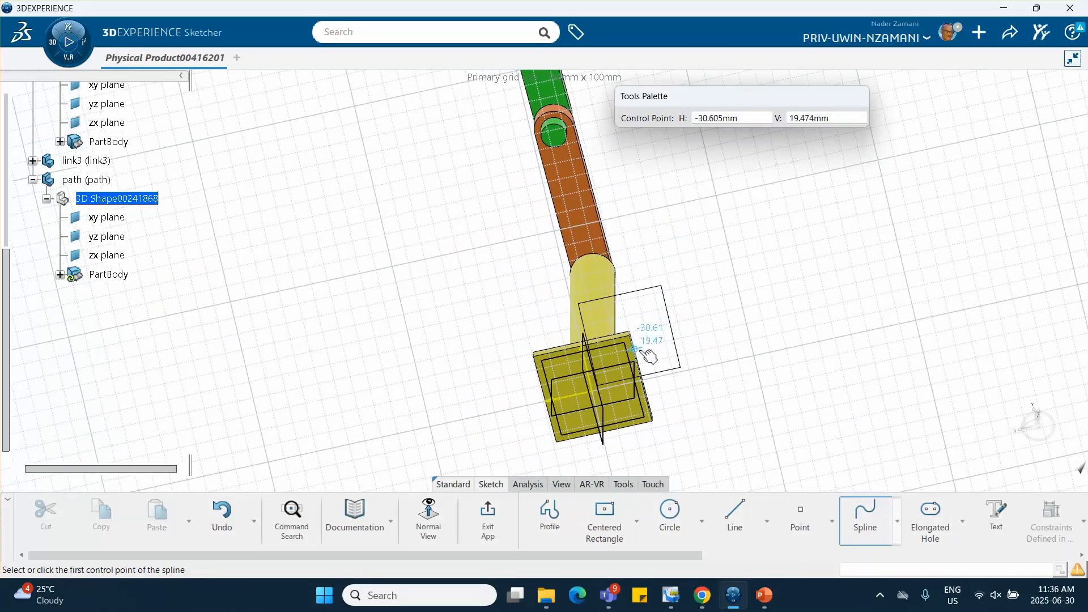
click(651, 344)
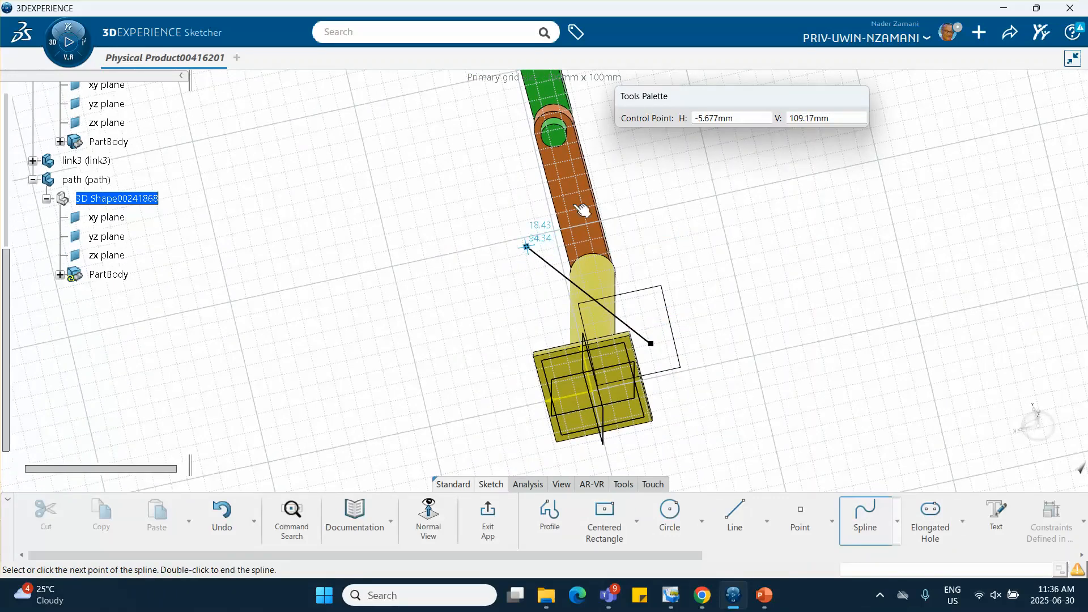
click(527, 248)
click(631, 160)
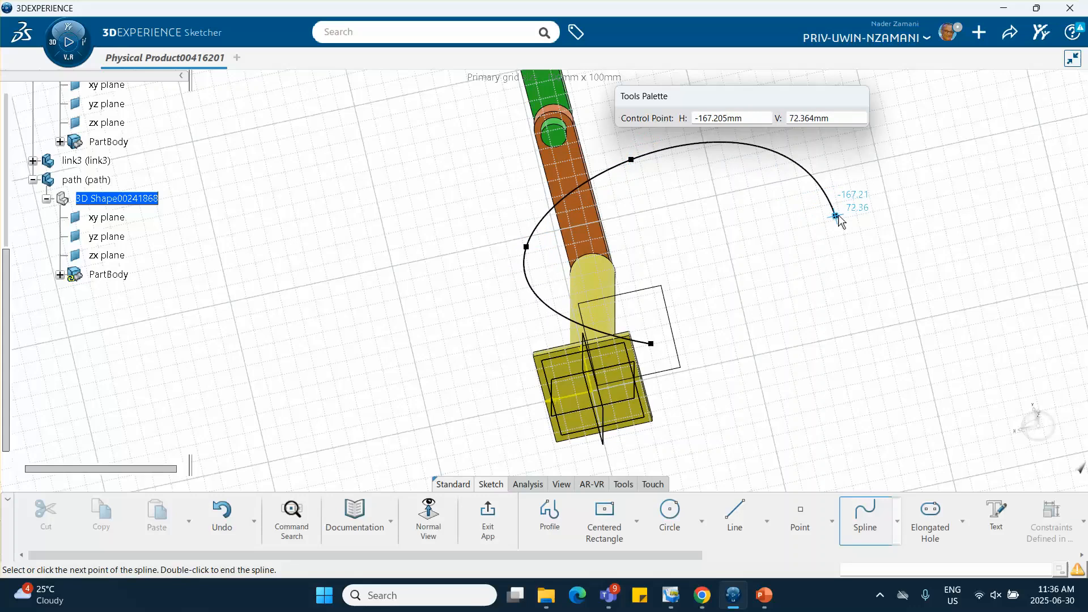
click(845, 210)
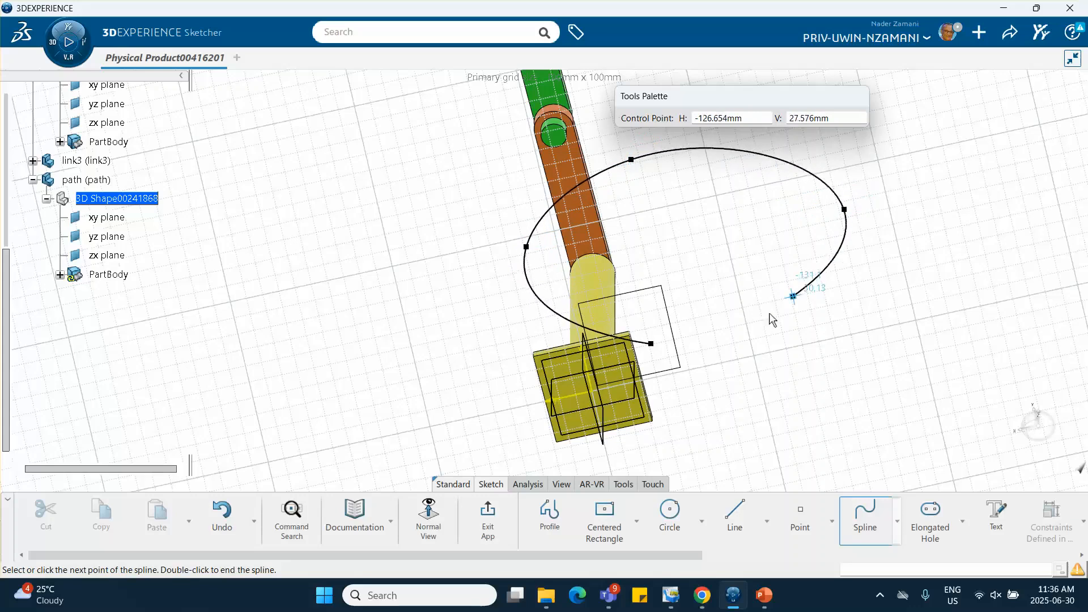
click(658, 344)
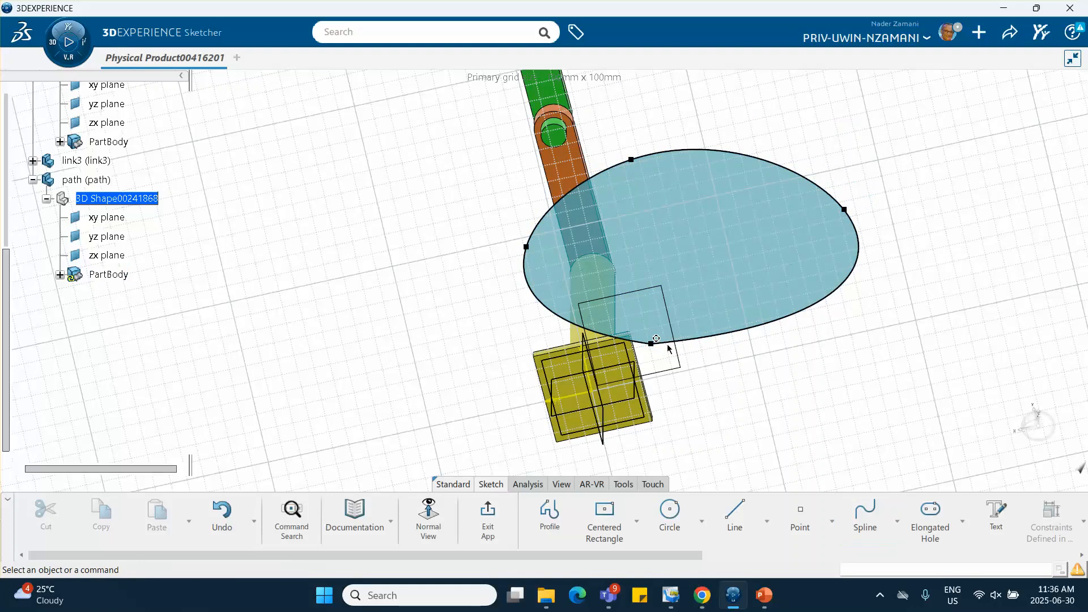
middle_drag(752, 358, 753, 318)
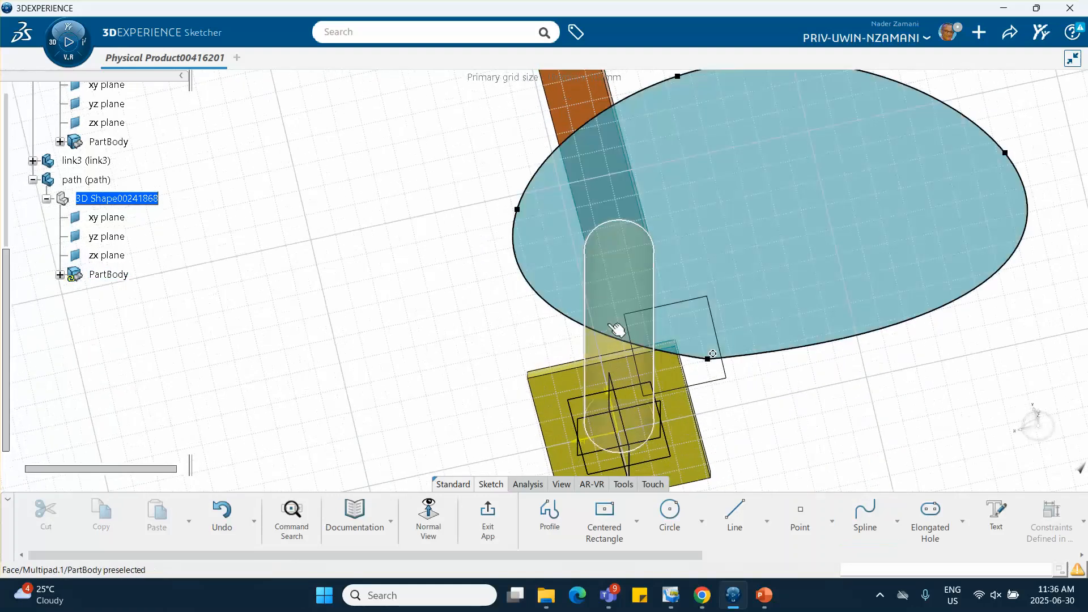
middle_drag(761, 385, 752, 374)
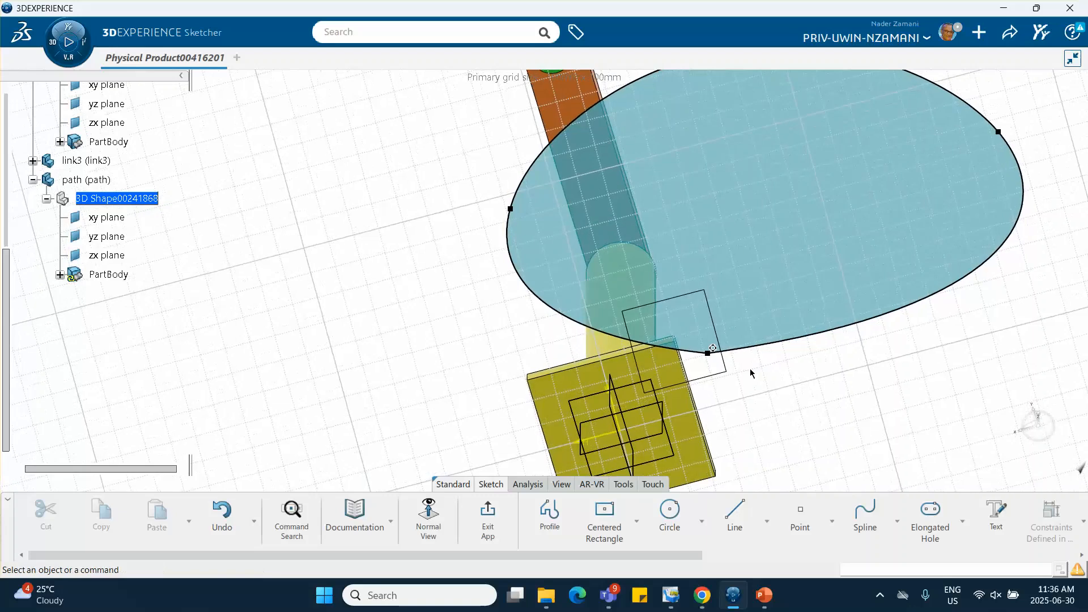
Move the closed spline sideways onto the arm's centreline and outward clear of the base plate, and exit the sketch
click(488, 513)
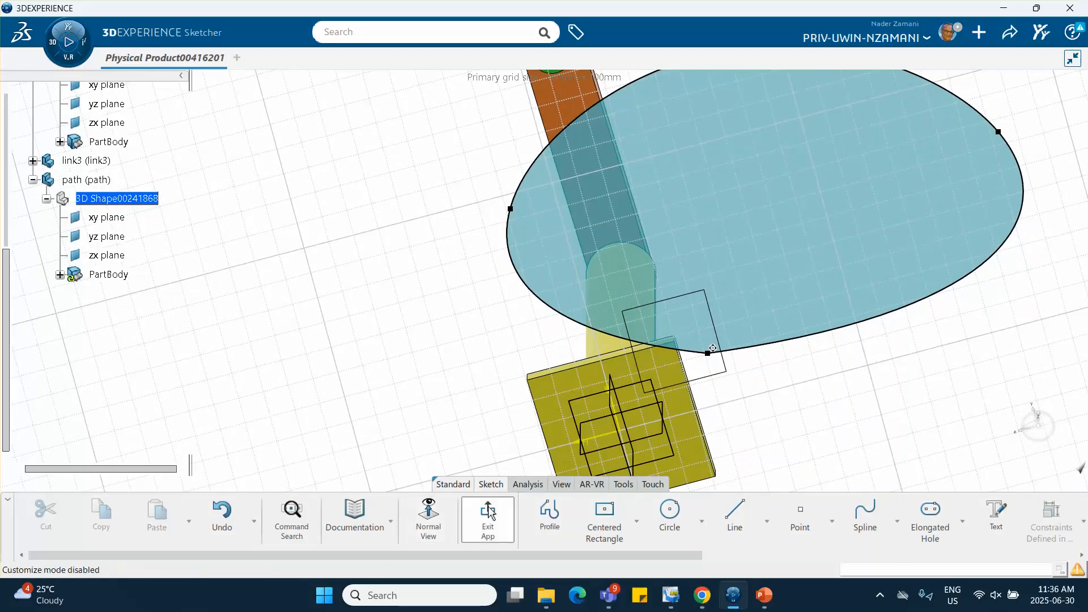
click(601, 419)
mouse_move(582, 406)
middle_down()
mouse_move(629, 372)
mouse_move(637, 420)
mouse_move(685, 440)
mouse_move(638, 361)
middle_up()
click(625, 285)
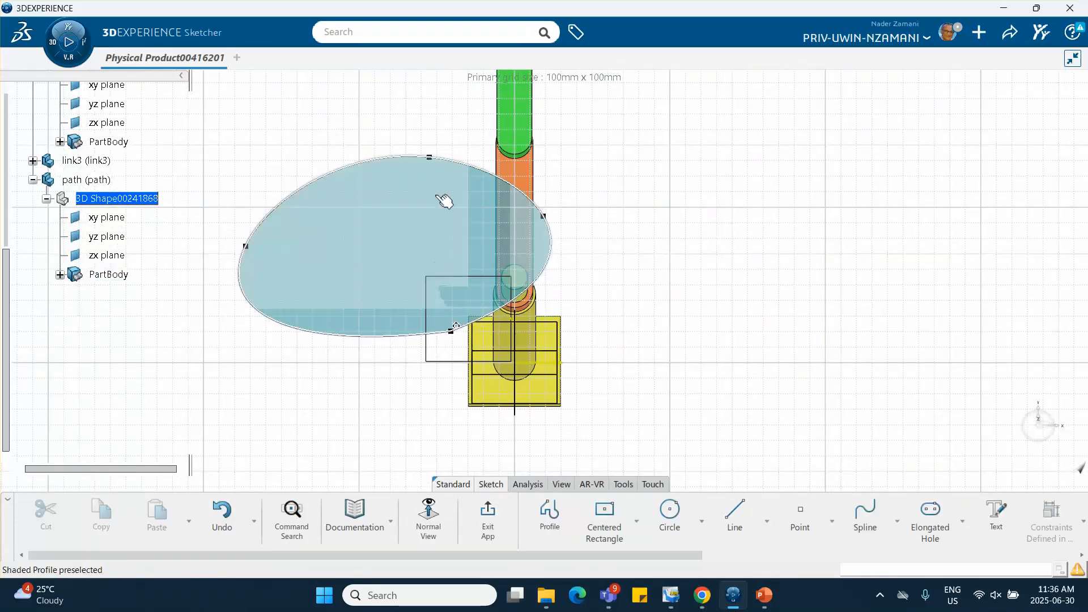
click(413, 162)
drag(413, 162, 526, 135)
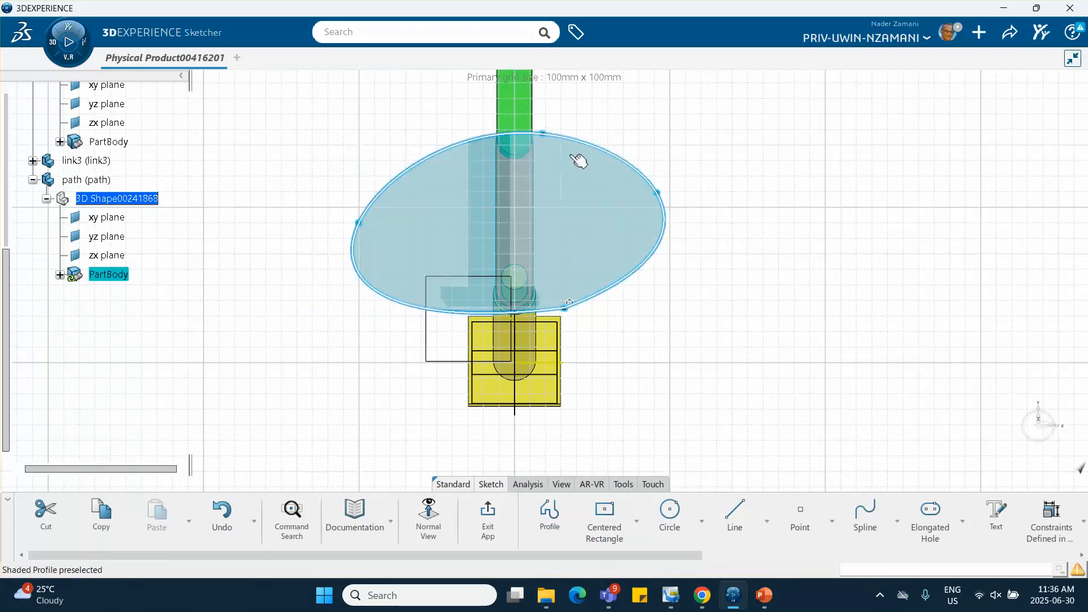
drag(590, 144, 594, 111)
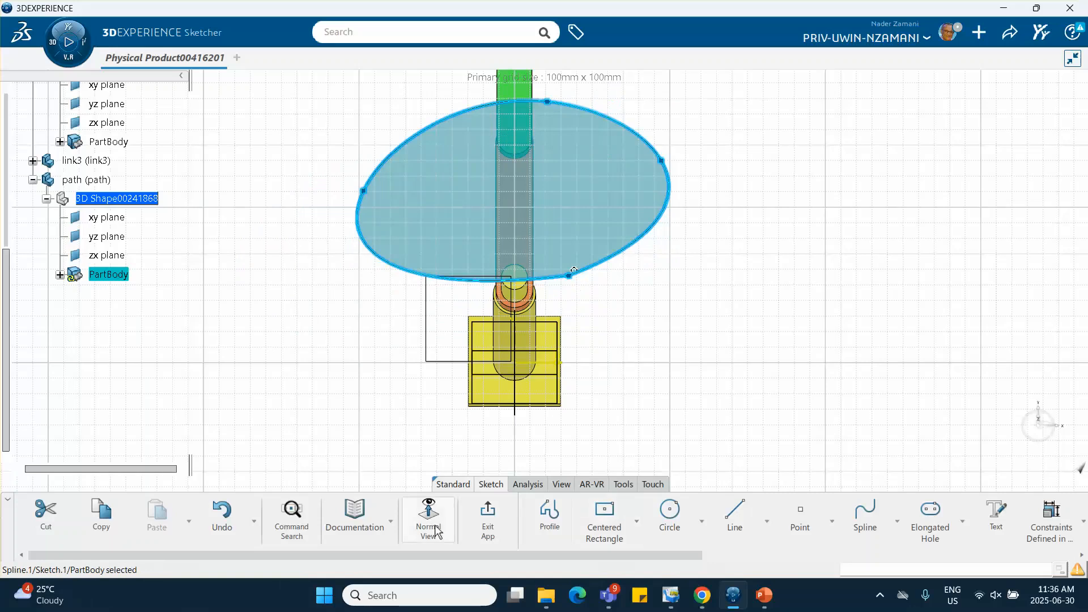
click(487, 518)
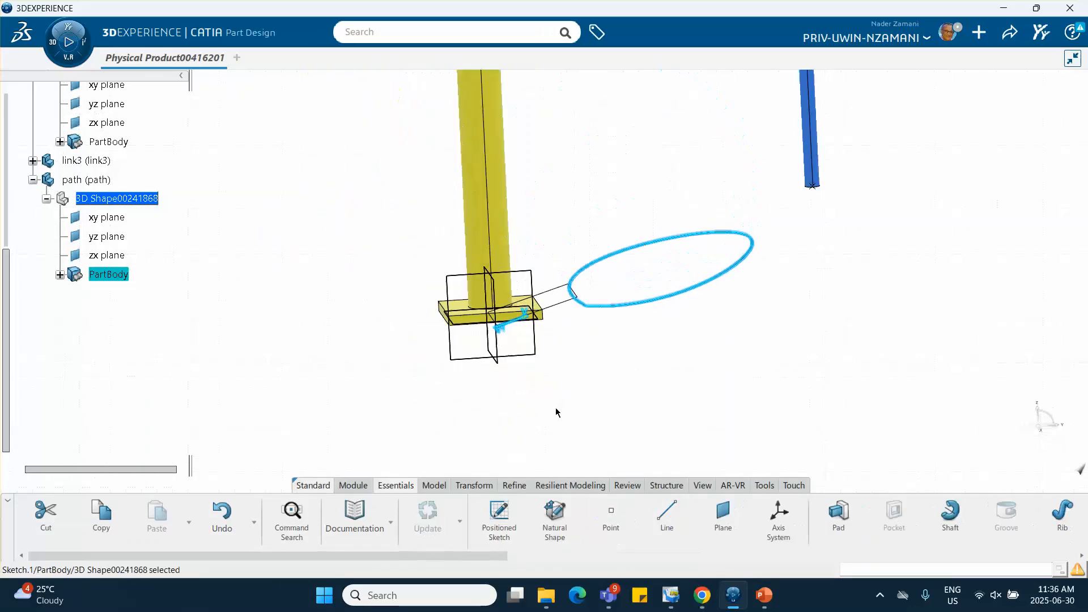
click(558, 413)
Hide the inclined reference plane that carries the spline sketch
ctrl+middle_drag(606, 421, 619, 466)
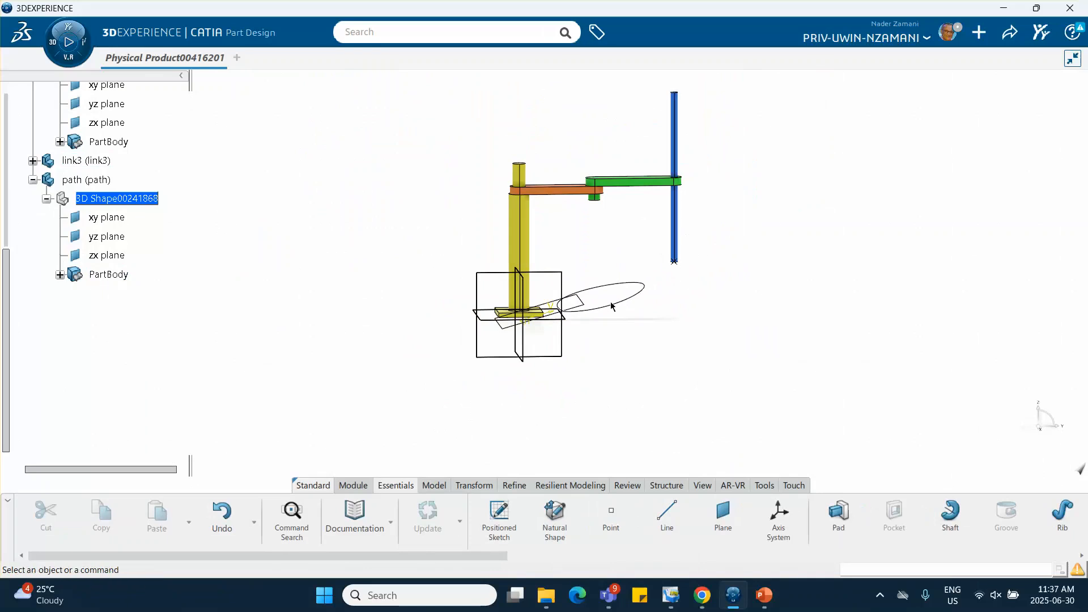
middle_drag(599, 327, 609, 247)
right_click(557, 308)
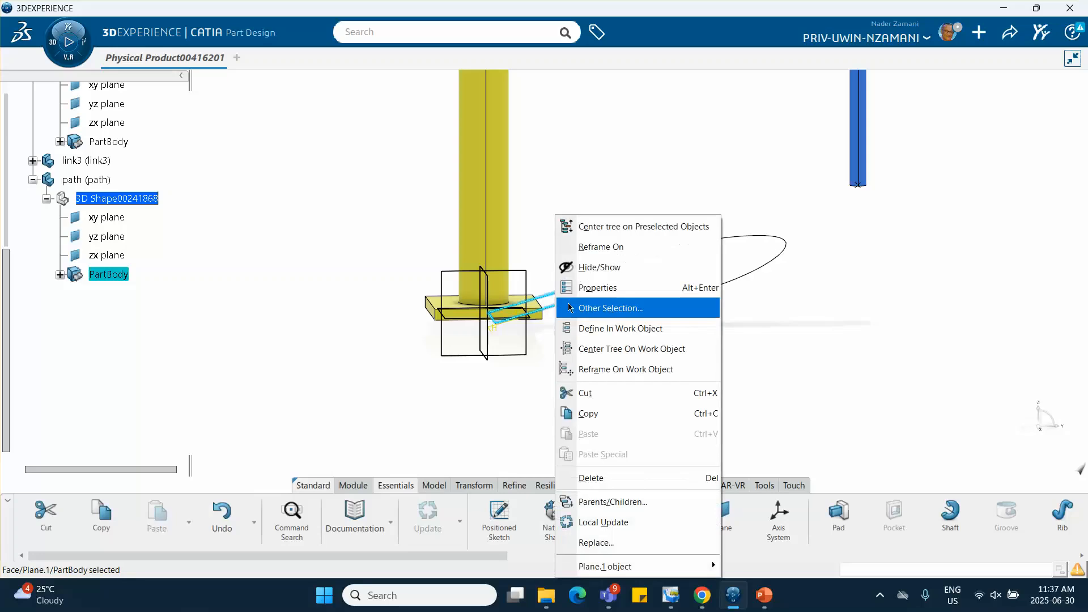
click(592, 268)
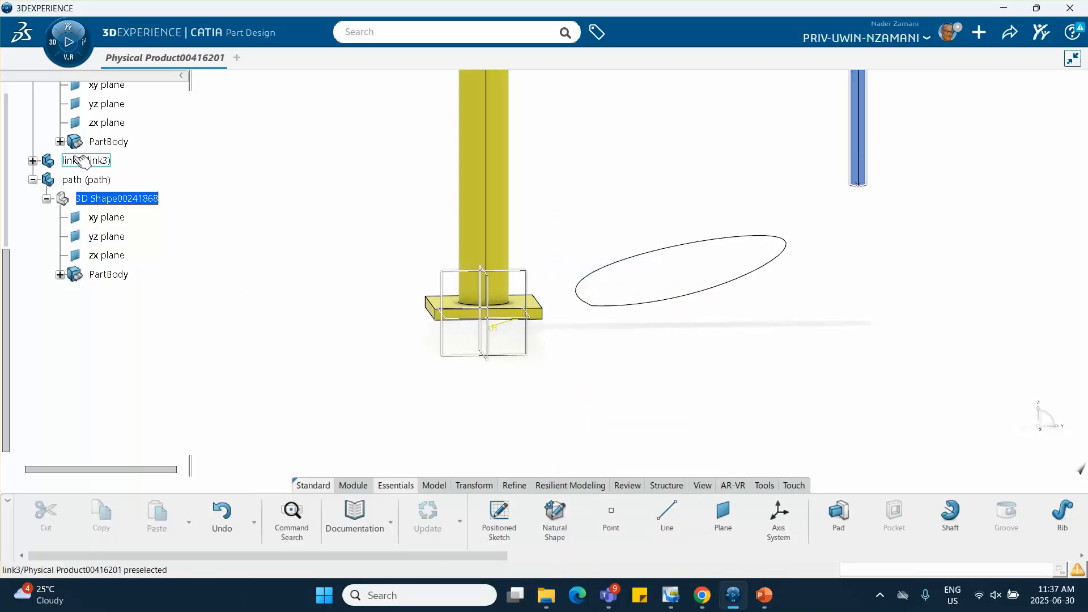
Create an On curve point on the closed spline, on its near side toward the end farthest from the base
scroll(126, 156, up, 3)
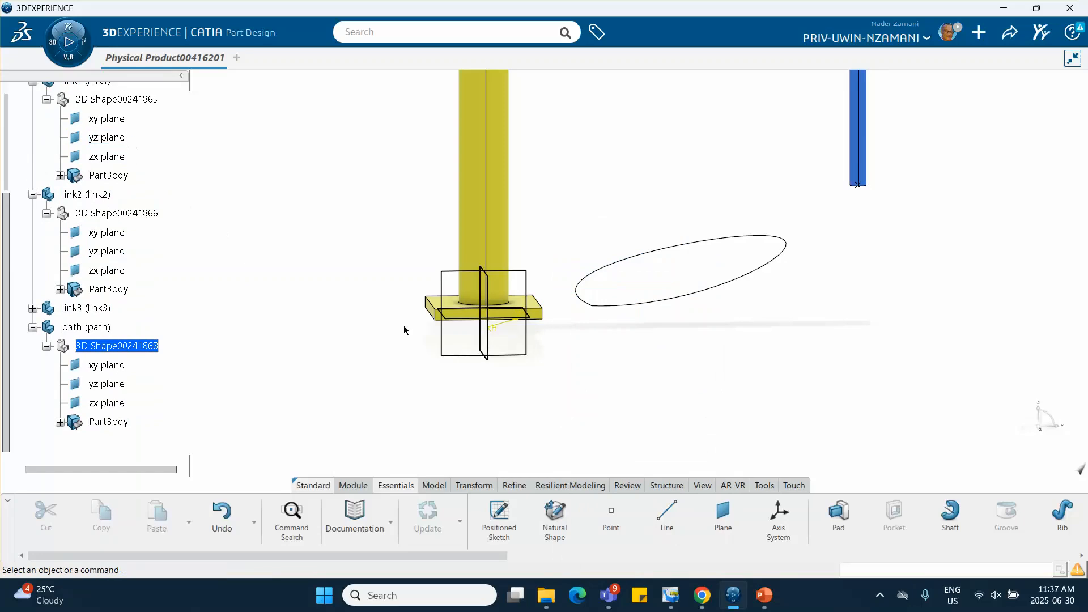
mouse_move(681, 344)
middle_down()
mouse_move(678, 353)
mouse_move(680, 335)
middle_up()
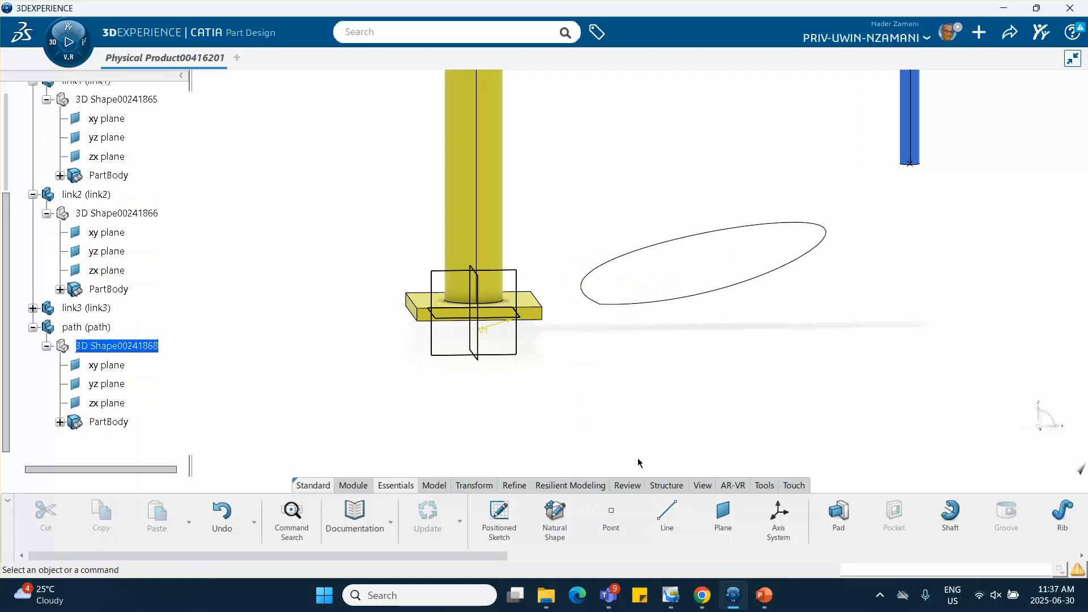
click(611, 519)
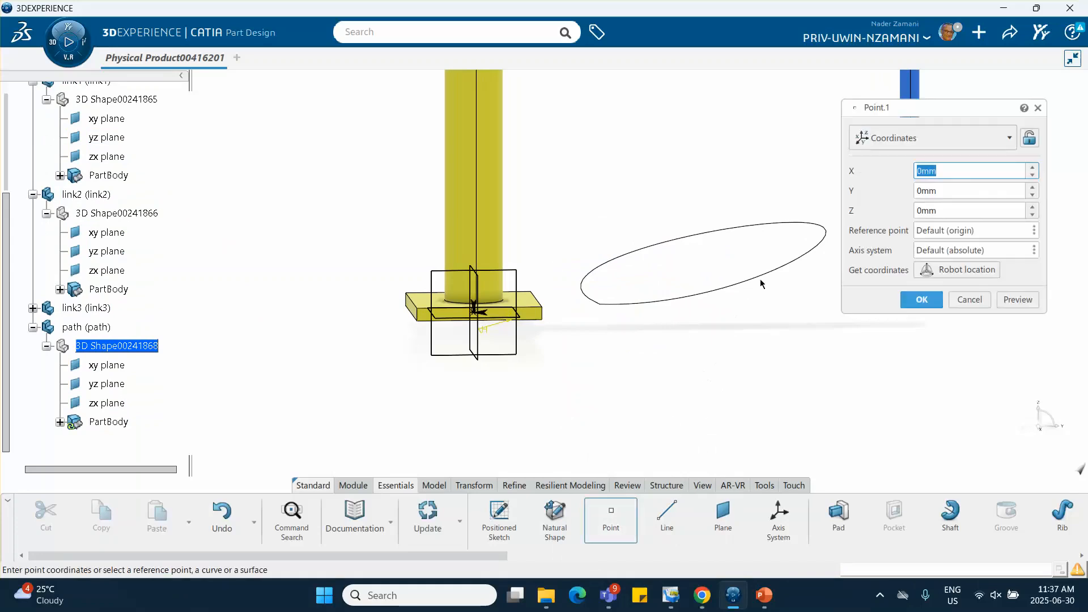
click(886, 137)
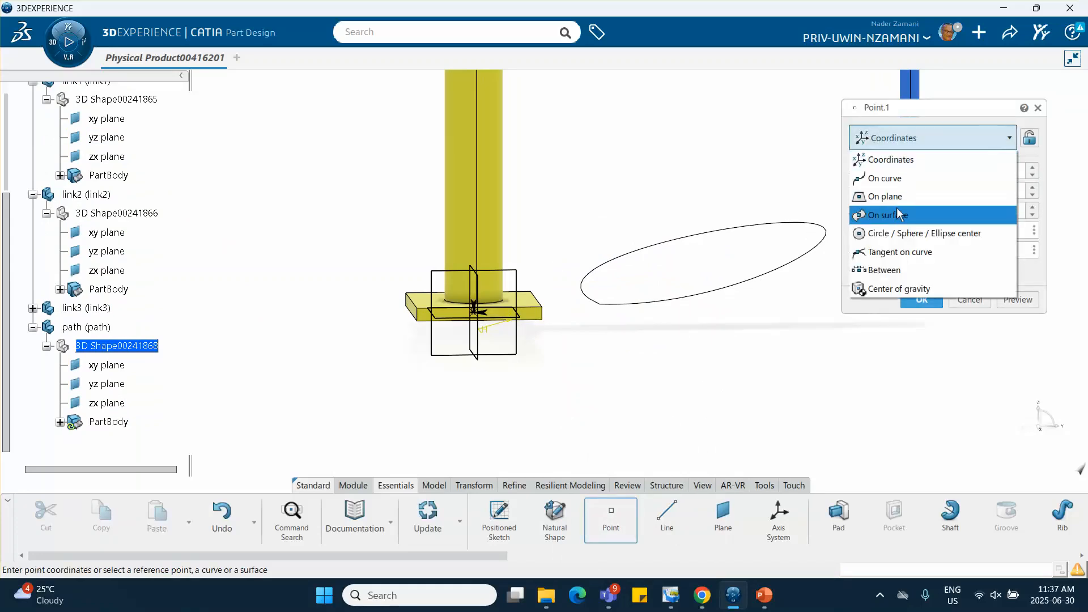
click(906, 187)
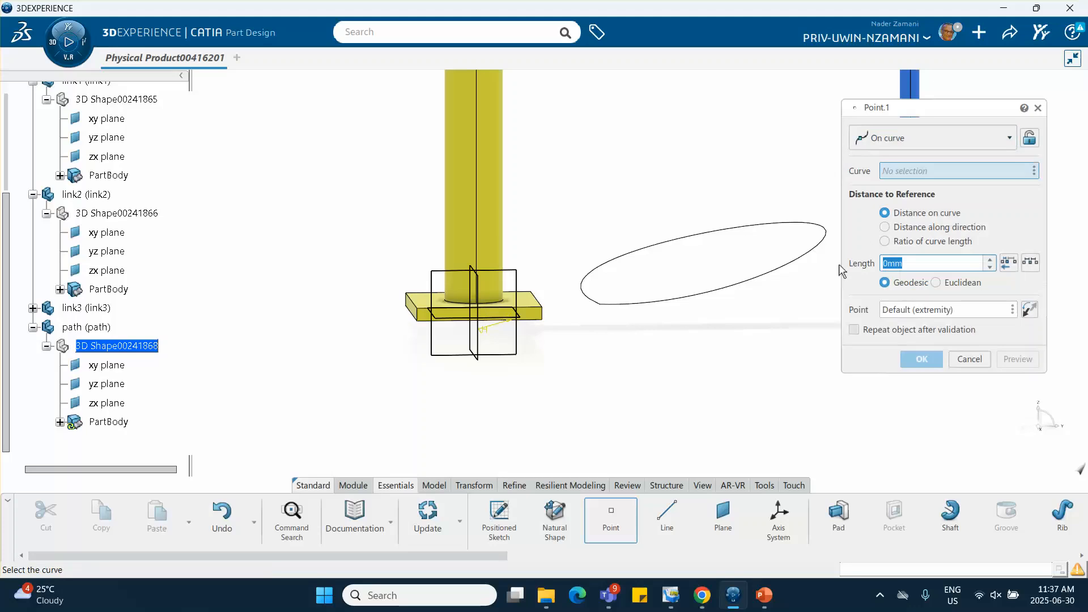
click(787, 271)
click(787, 270)
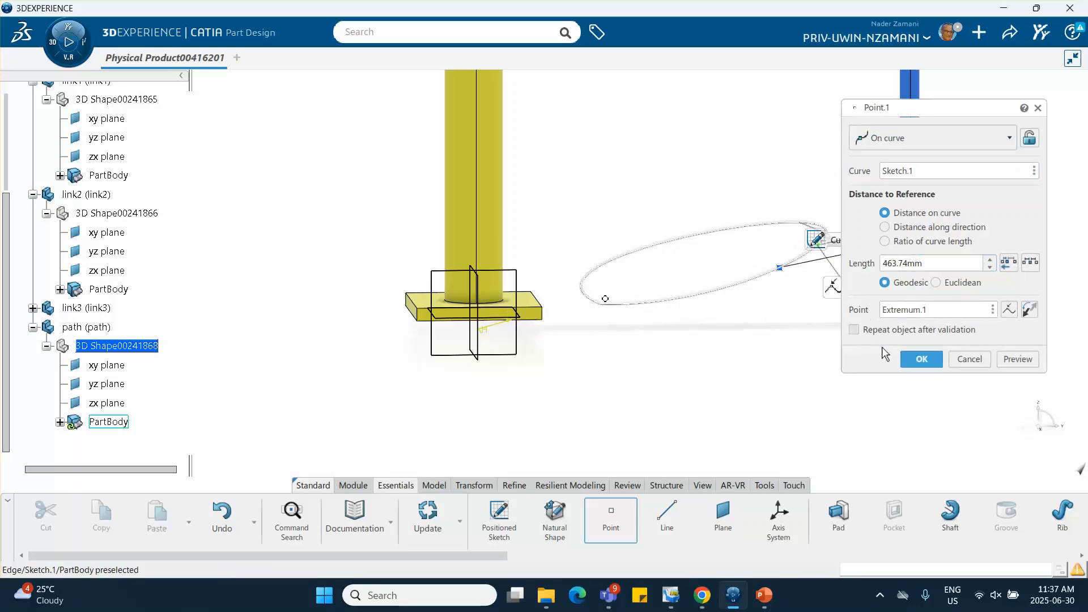
click(914, 360)
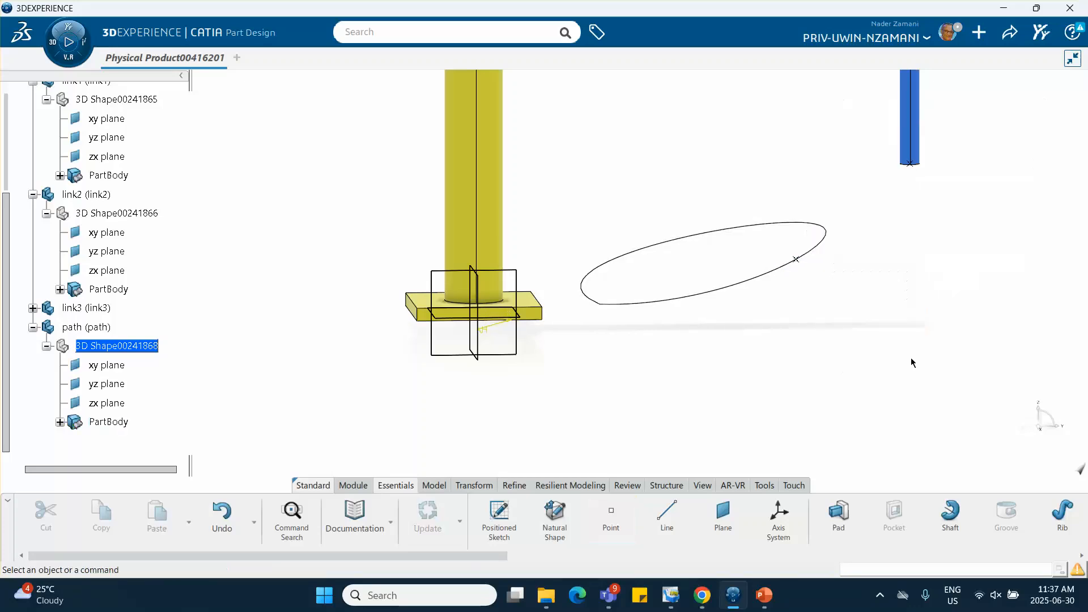
Activate the root physical product to return from the path part to Assembly Design
middle_drag(829, 311, 836, 363)
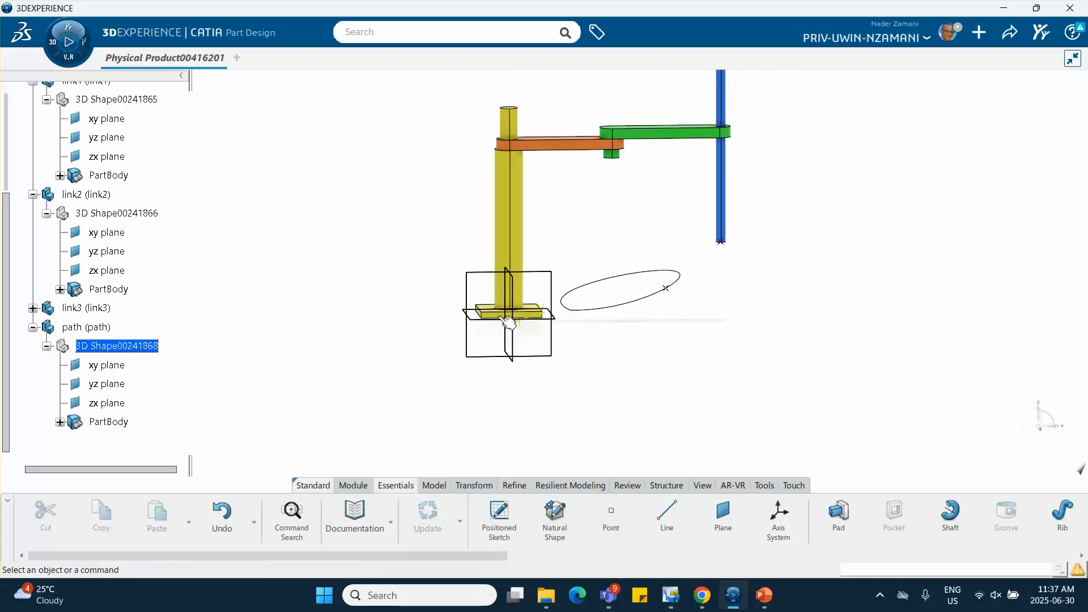
middle_drag(700, 355, 649, 365)
scroll(17, 166, up, 5)
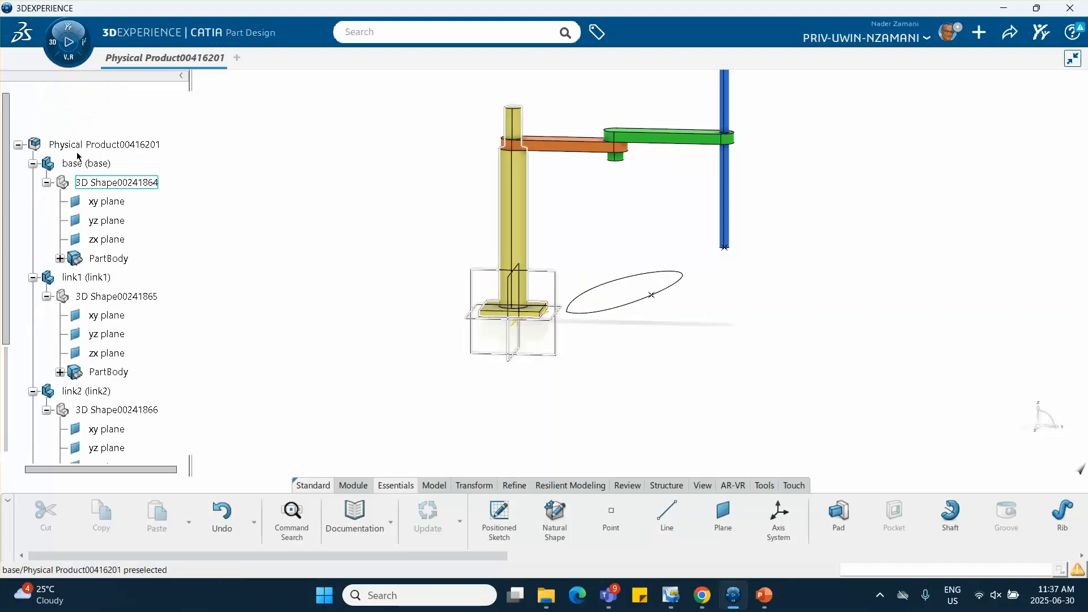
double_click(105, 146)
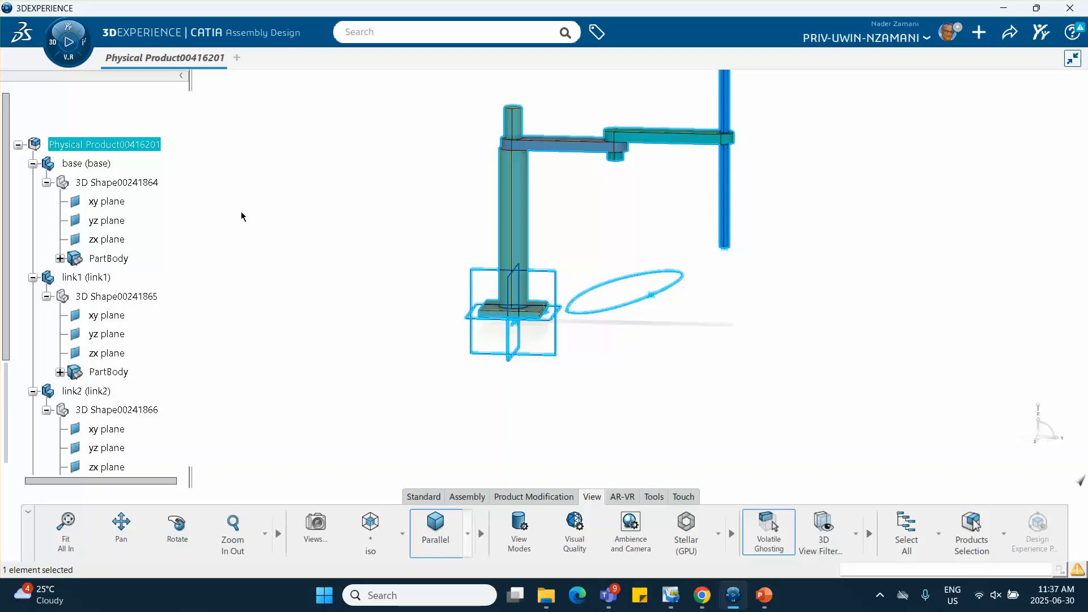
click(416, 322)
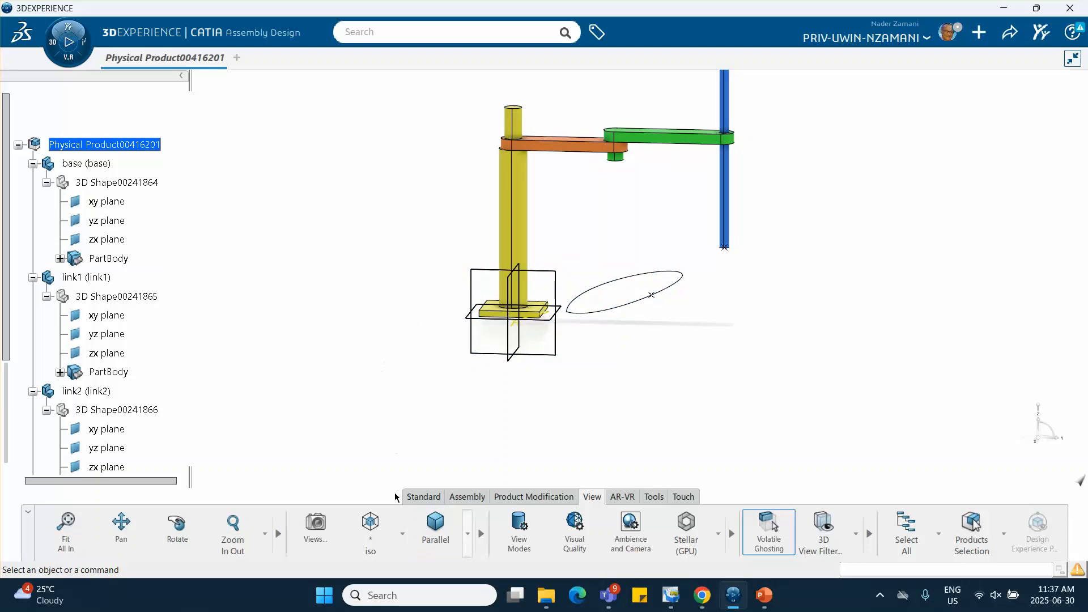
Select the root physical product and open the options for saving and sharing it
click(104, 144)
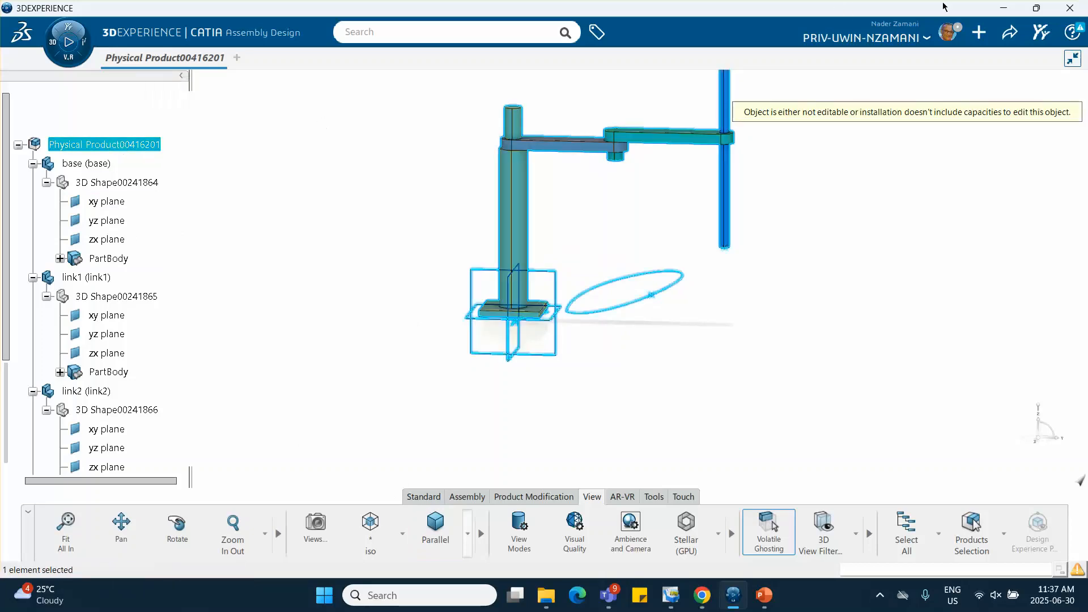
click(1011, 33)
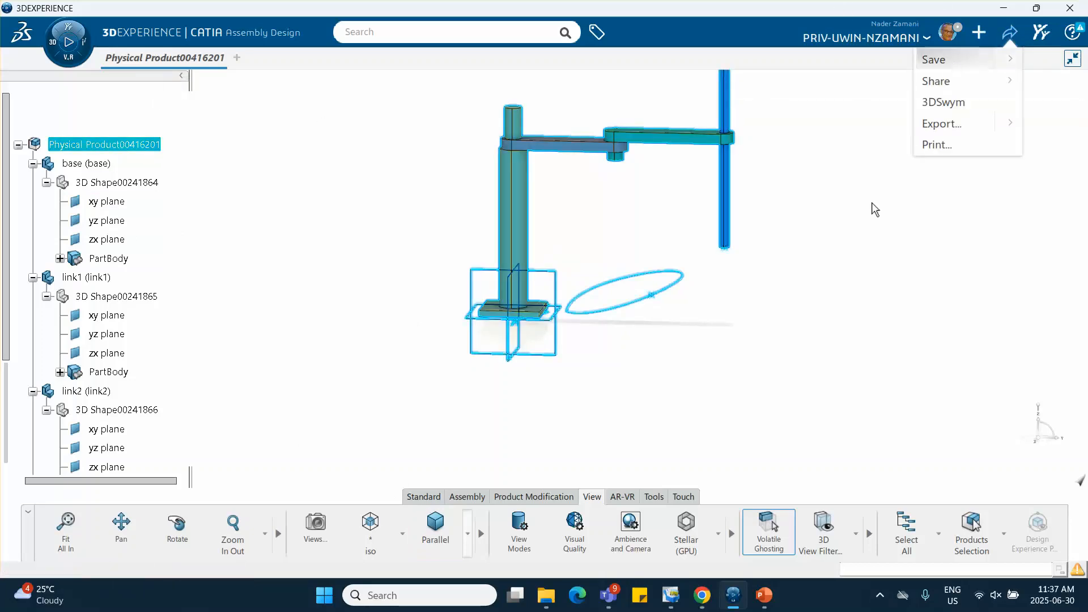
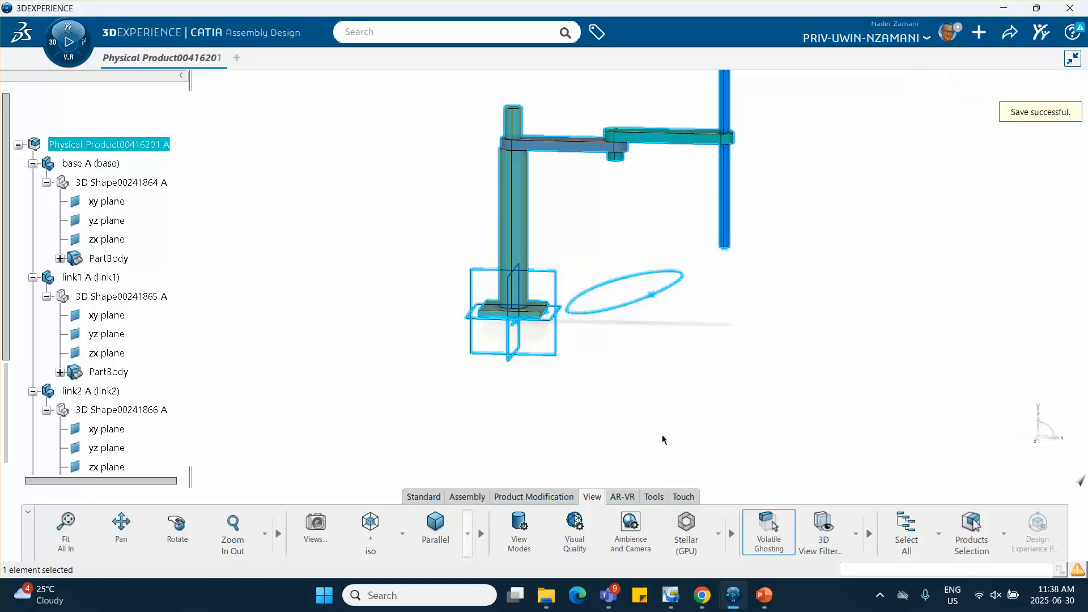
Fix the base part in space with a Fix engineering connection
click(451, 402)
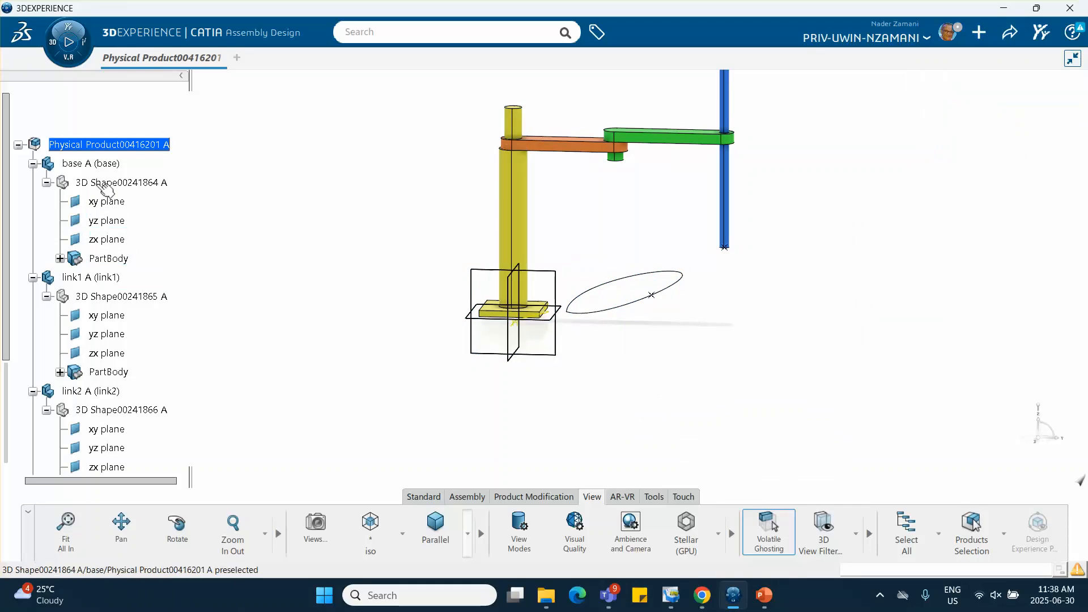
click(469, 497)
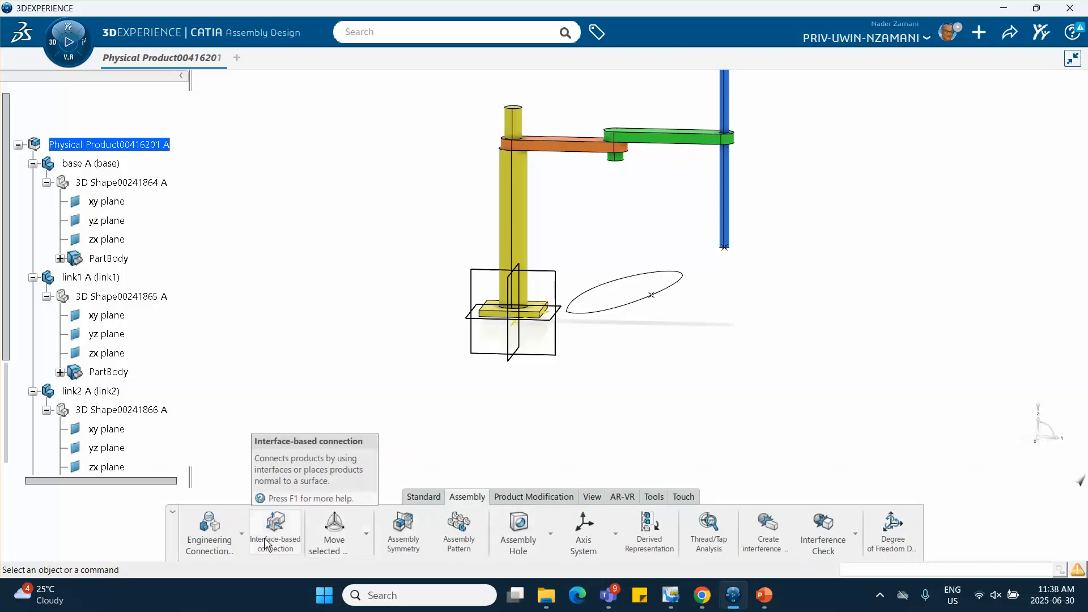
click(242, 536)
click(225, 488)
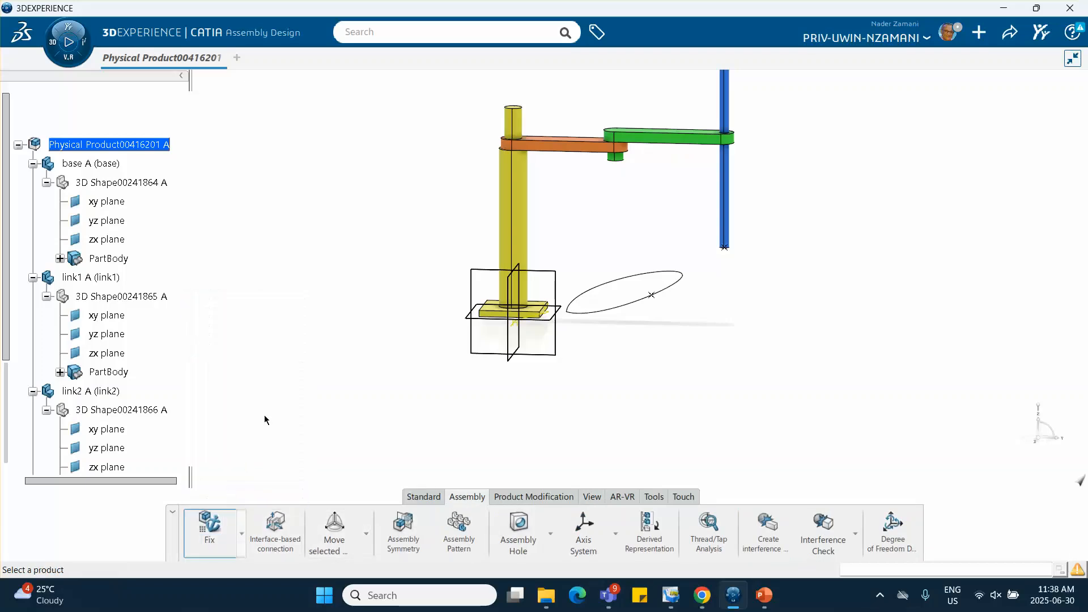
click(111, 165)
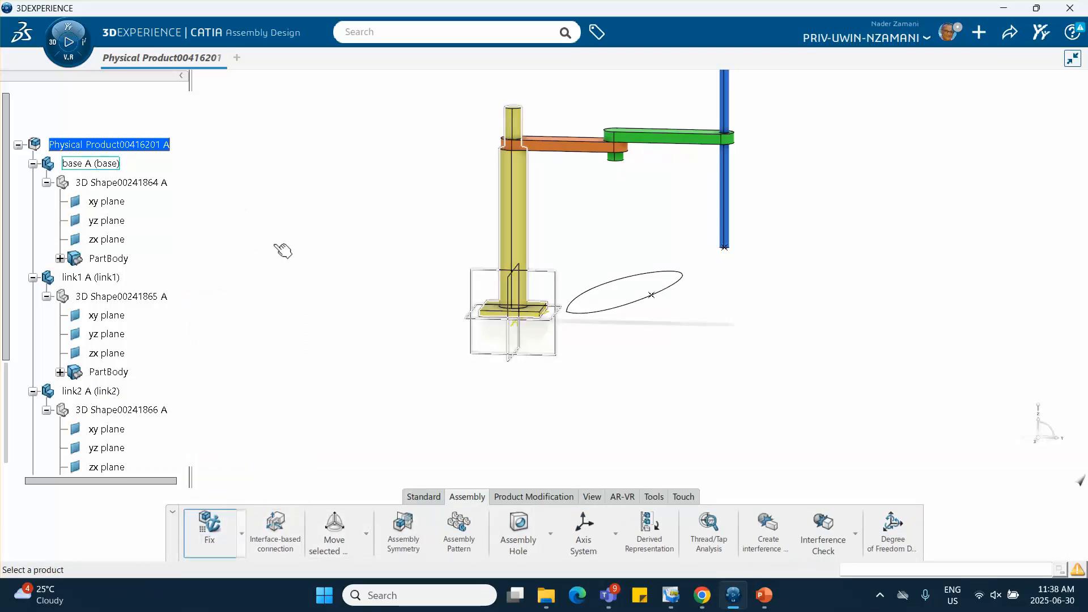
click(301, 309)
Create a Rigid connection between the base and the path part using the Fix together template for two products
middle_drag(644, 417, 561, 438)
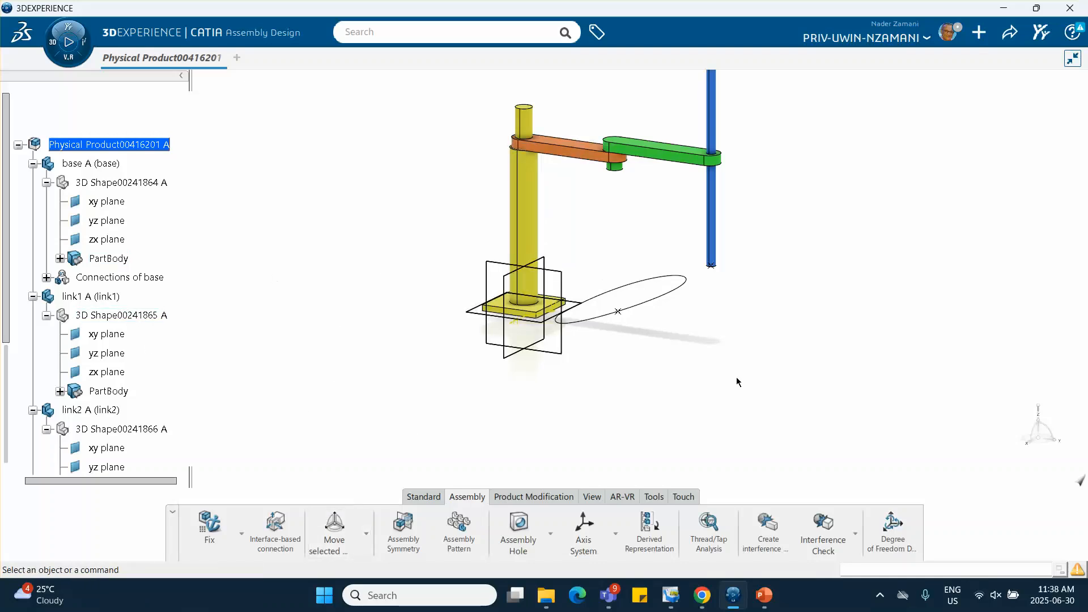
click(242, 533)
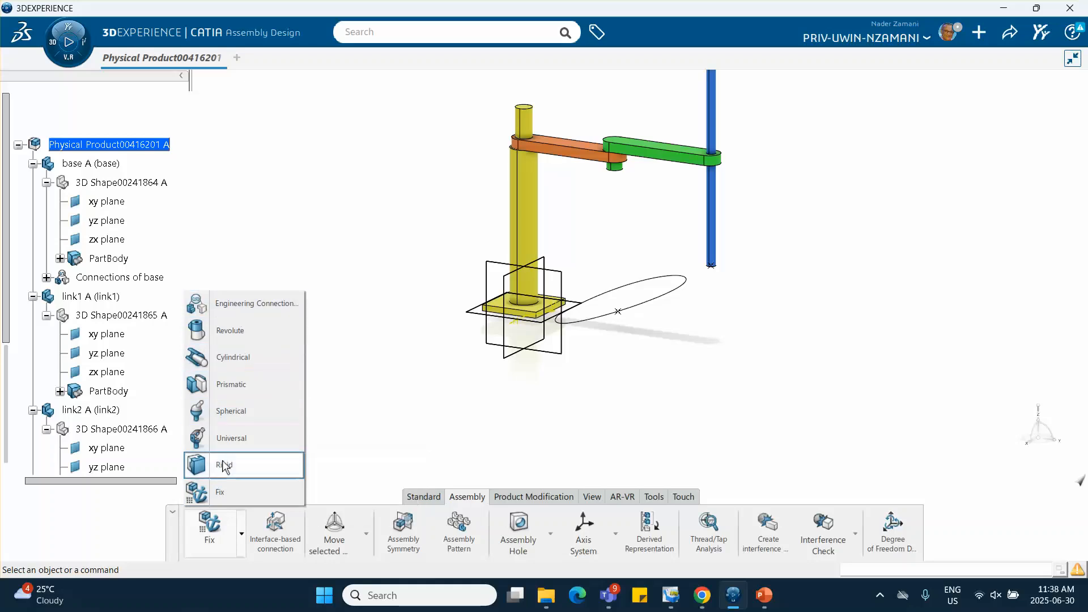
click(225, 465)
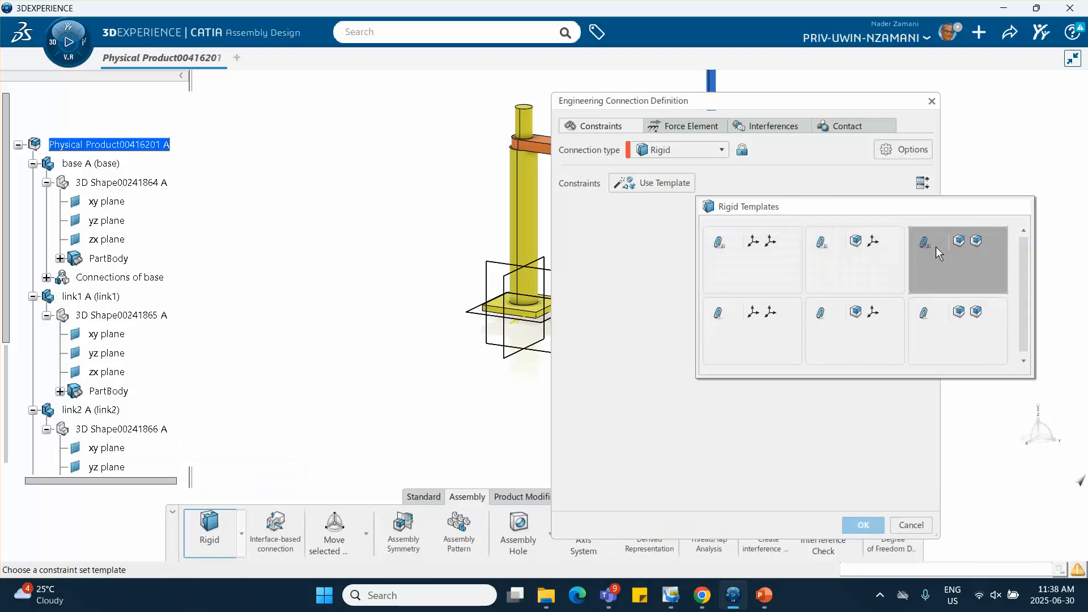
click(950, 247)
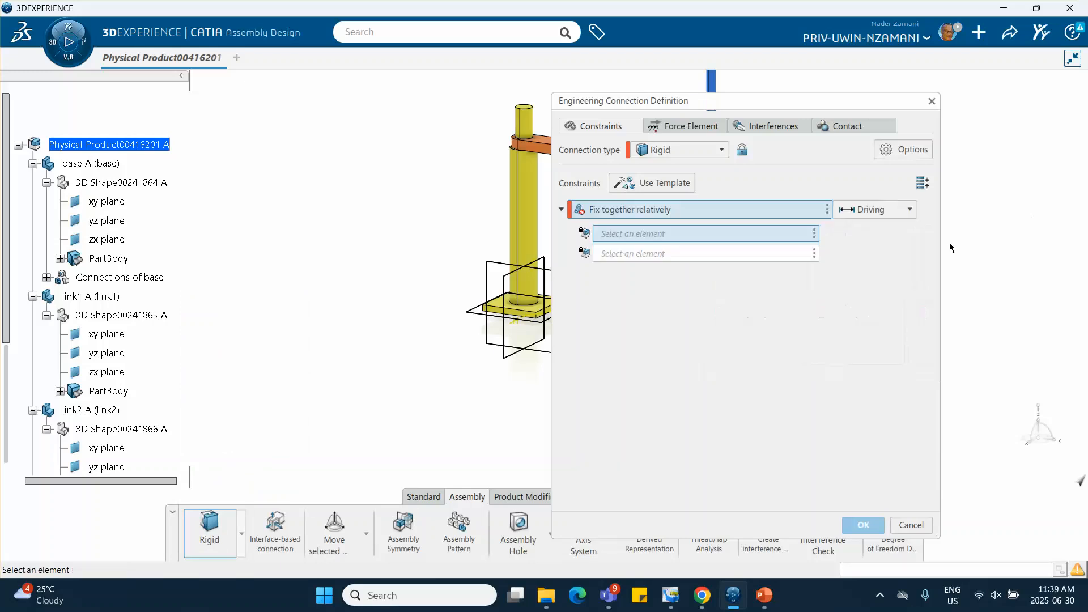
middle_drag(469, 212, 376, 249)
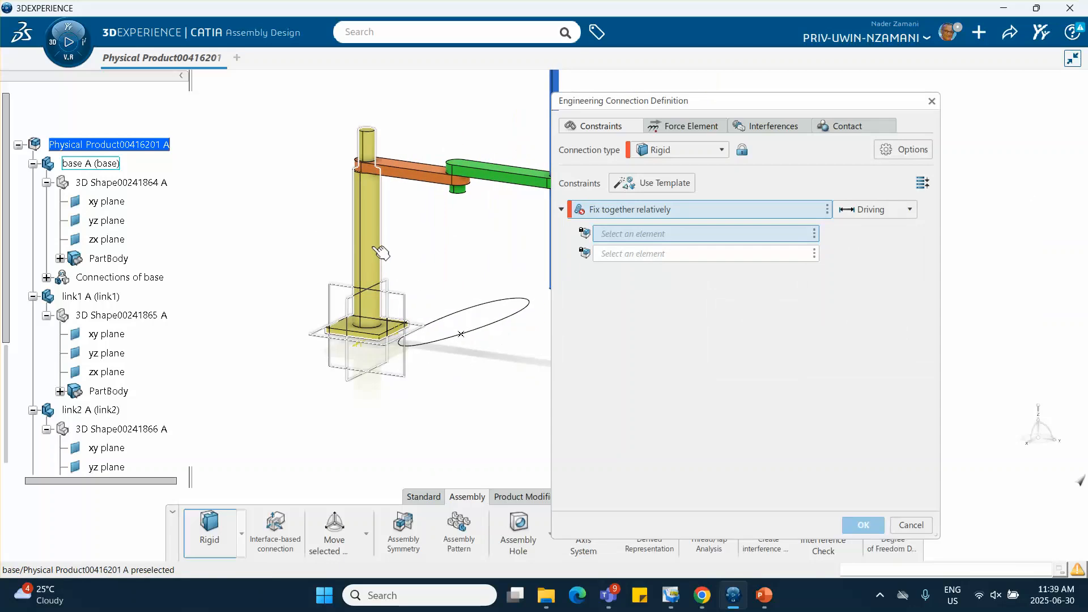
click(374, 252)
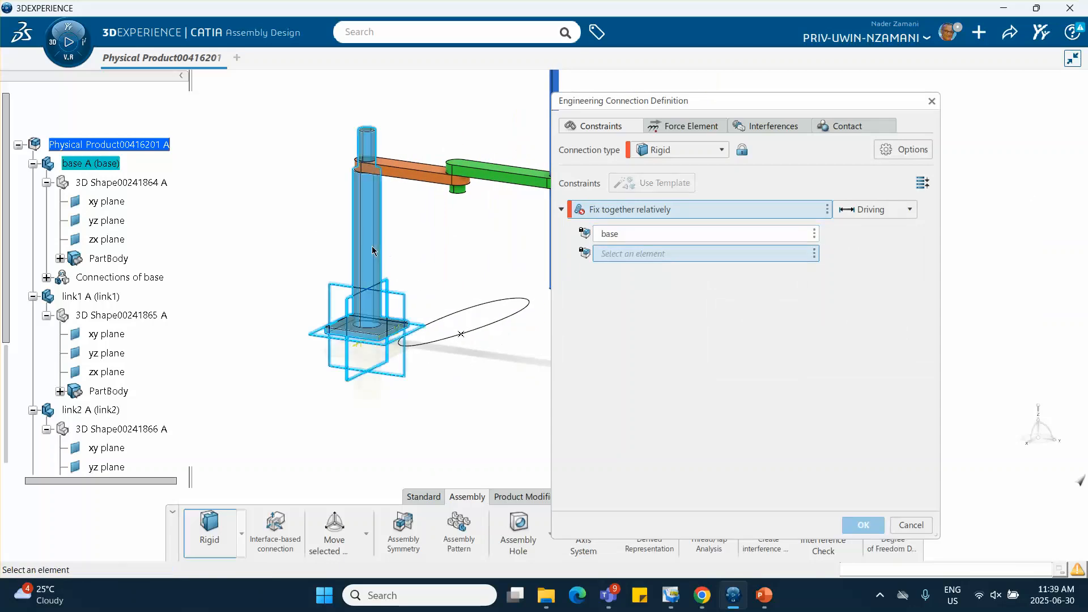
click(489, 313)
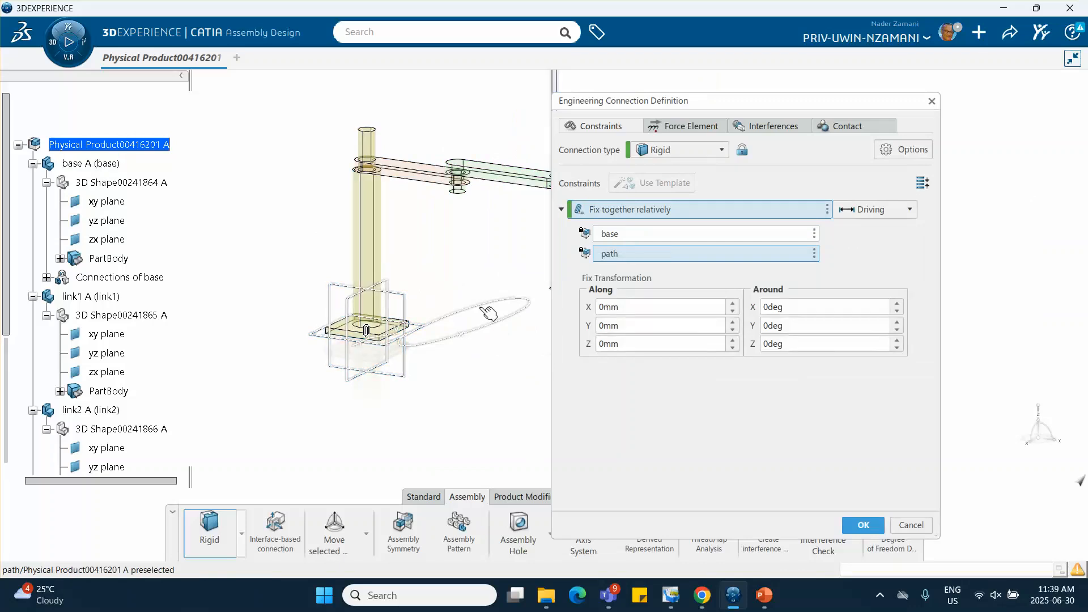
click(861, 523)
click(561, 349)
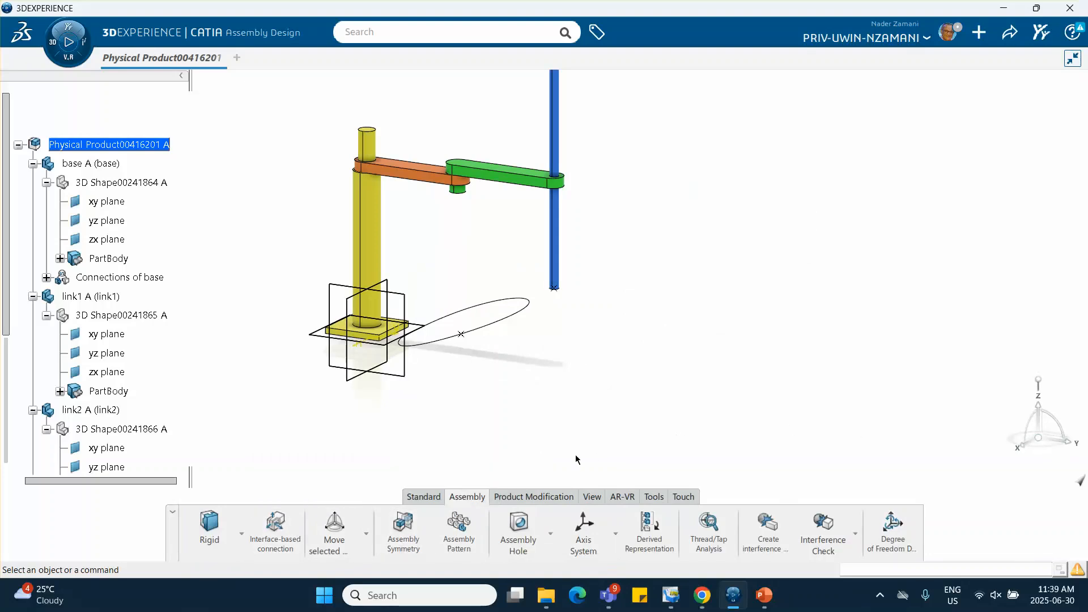
Manipulate link1, link2 and the blue rod along the Y axis to spread them apart from the base
click(366, 533)
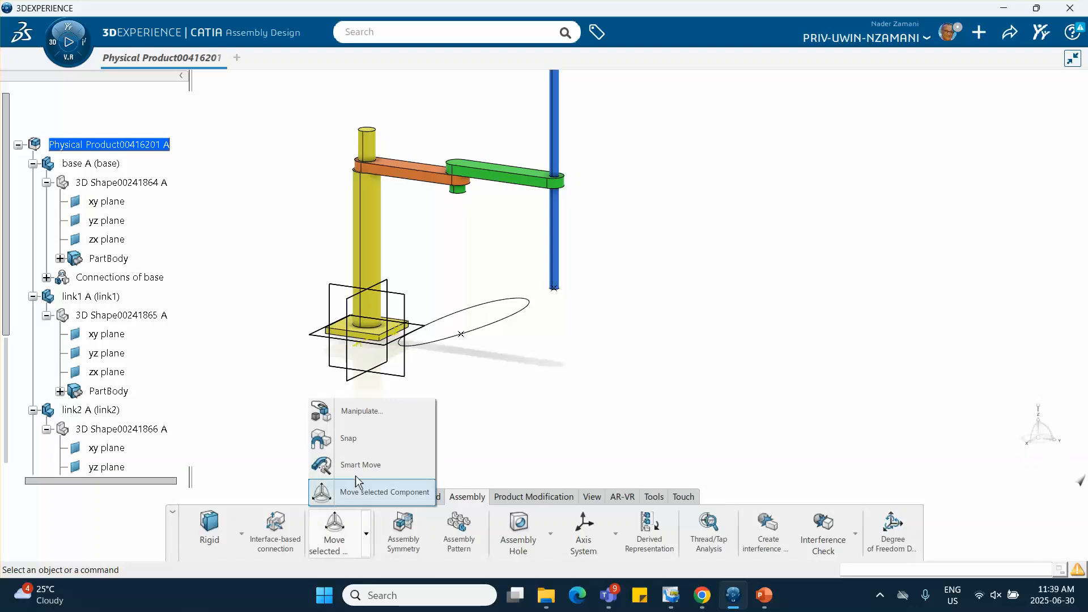
click(363, 414)
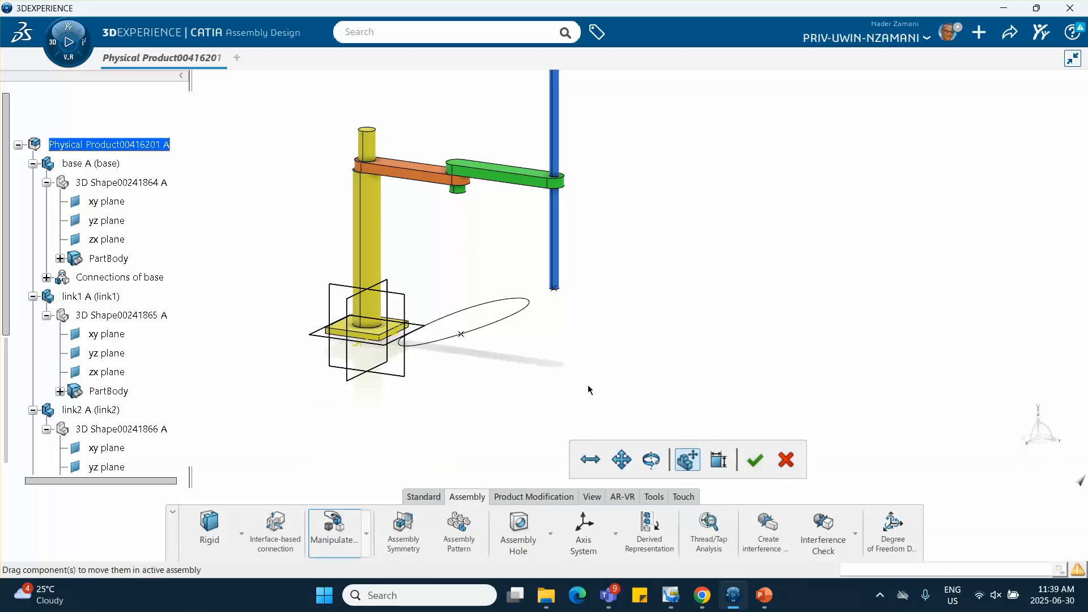
click(590, 459)
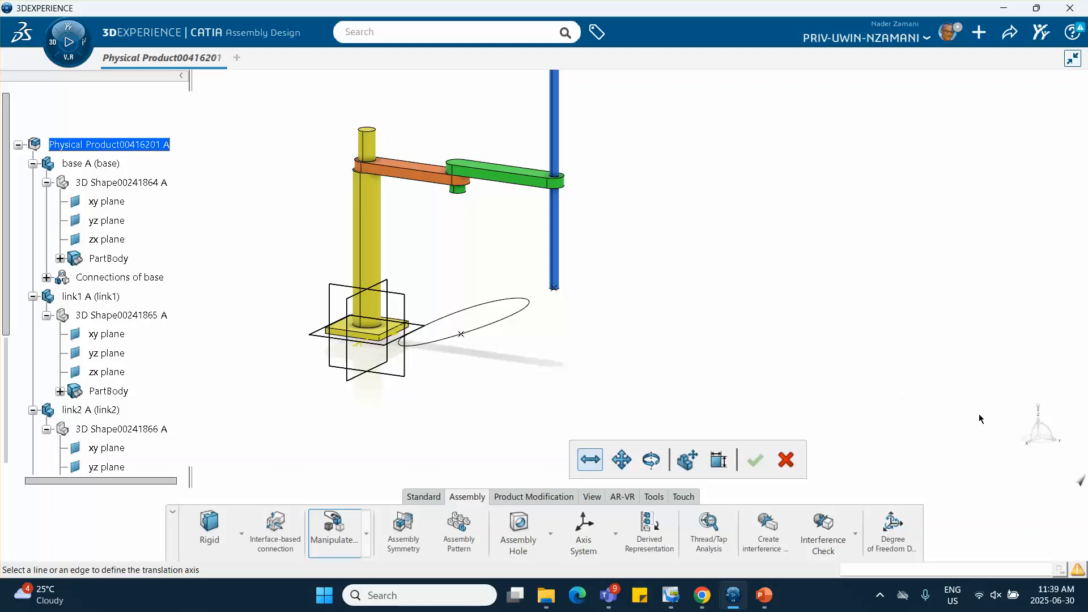
mouse_move(596, 463)
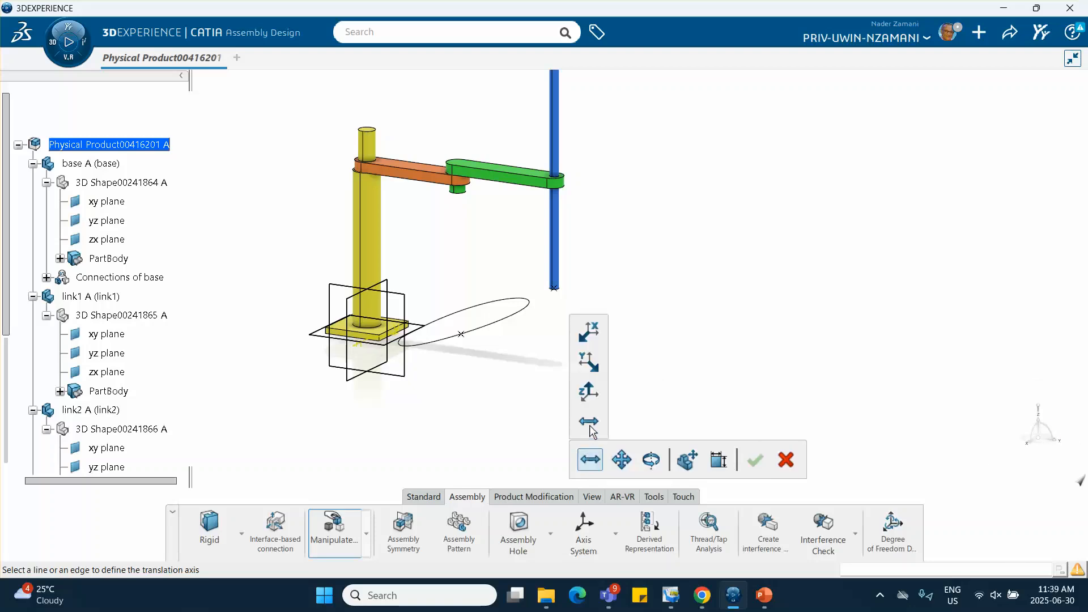
click(589, 362)
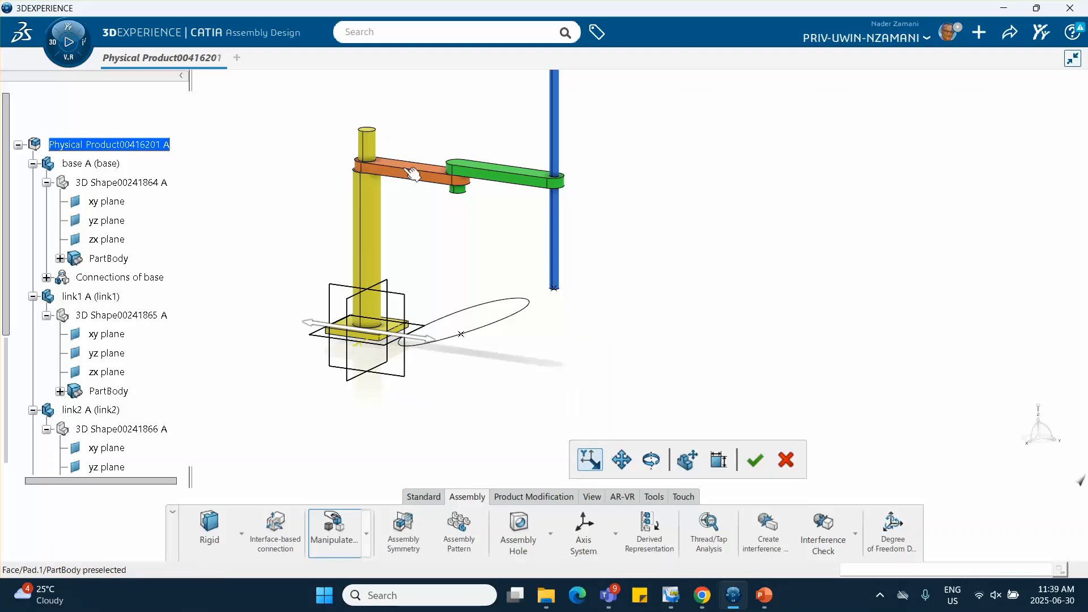
drag(413, 173, 596, 193)
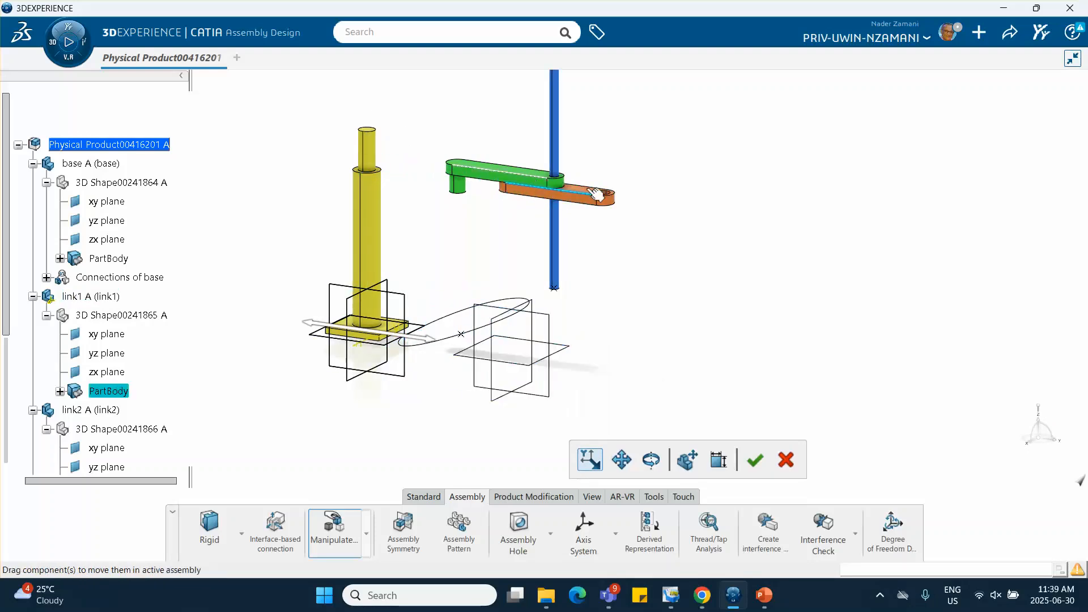
drag(531, 181, 781, 221)
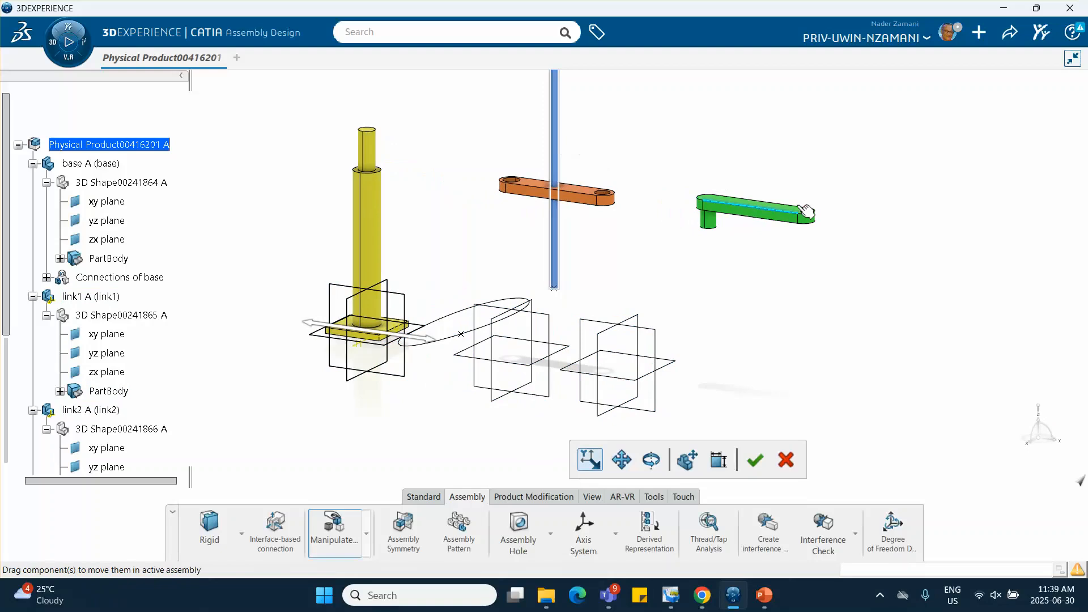
drag(558, 153, 901, 236)
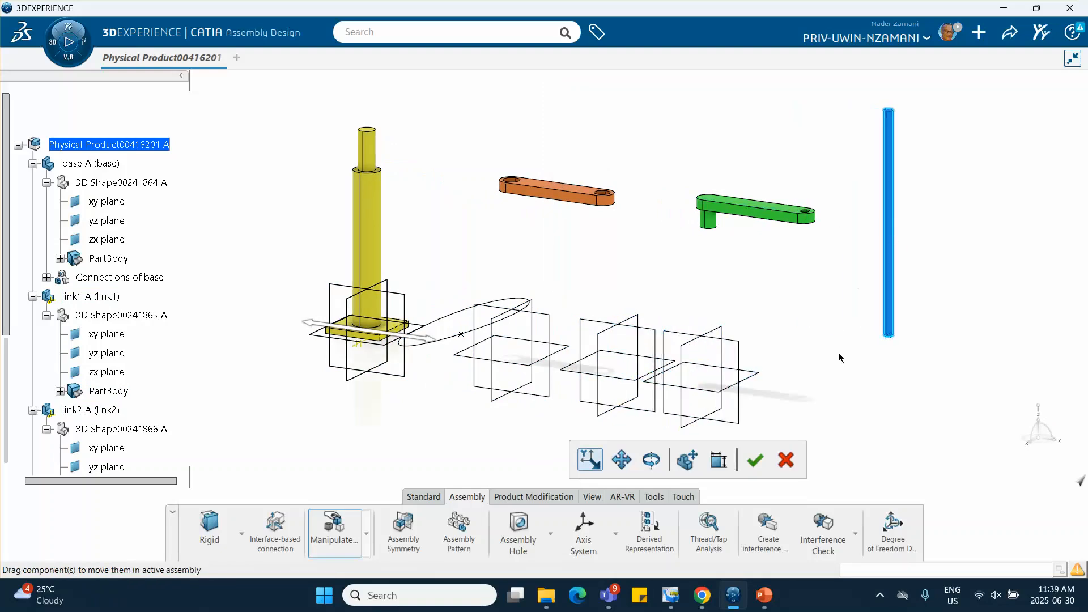
click(755, 460)
Start a Revolute connection with the coincidence, offset and three-element hinge template, making the base's upper cylinder axis coincident with link1's near hole axis
middle_drag(717, 415, 819, 413)
middle_drag(668, 414, 710, 391)
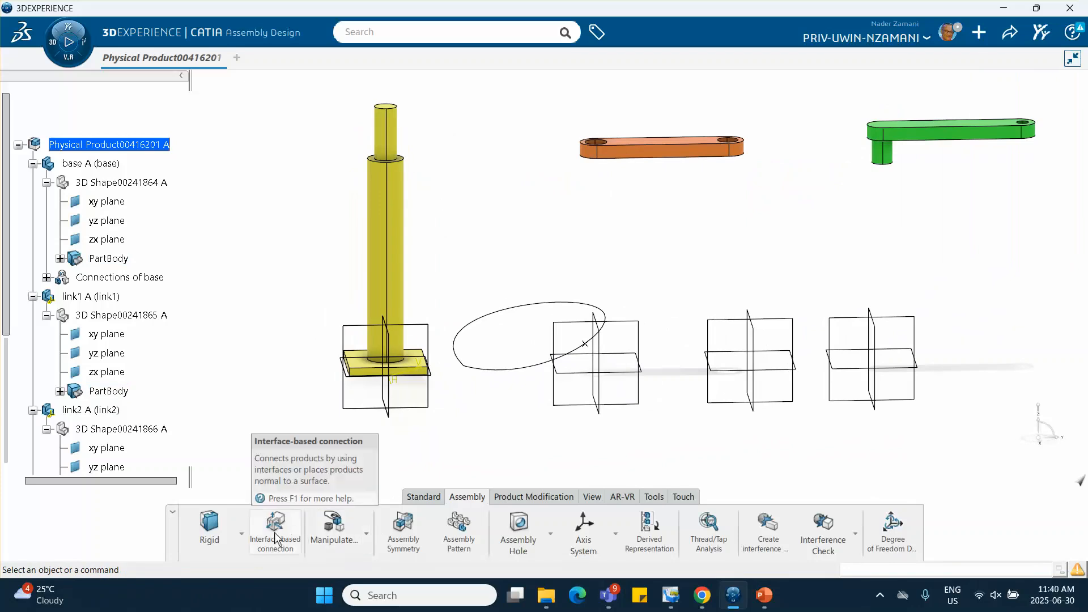
click(242, 532)
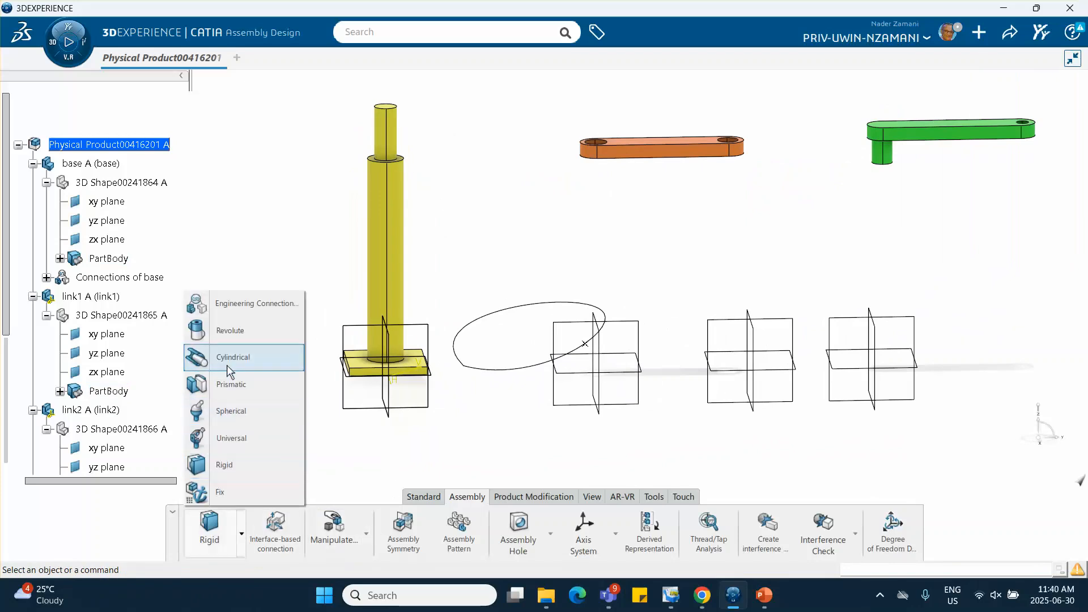
click(245, 333)
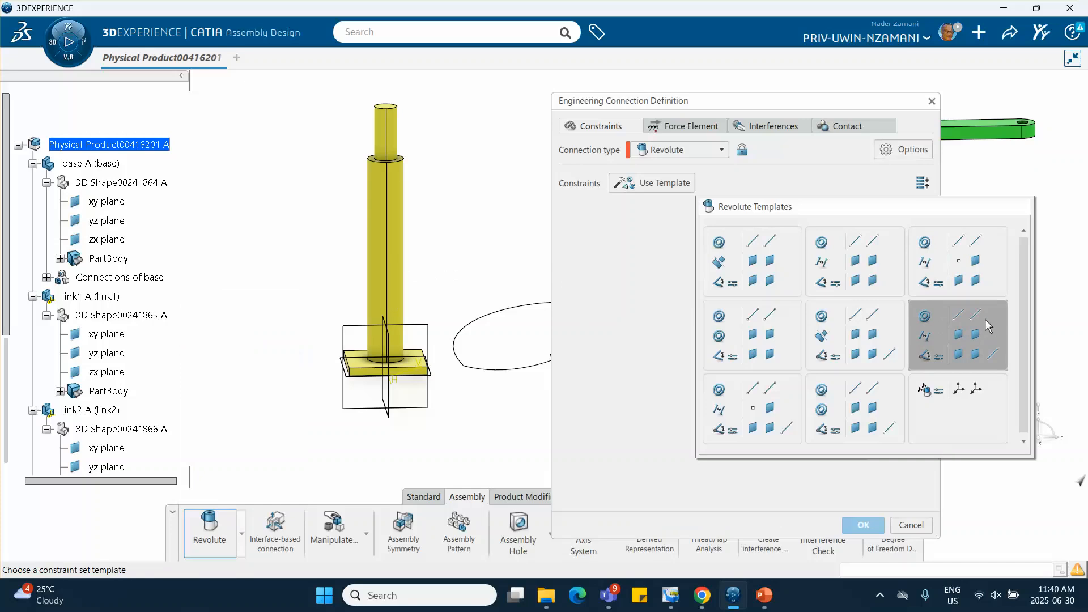
click(968, 342)
middle_drag(470, 238, 378, 242)
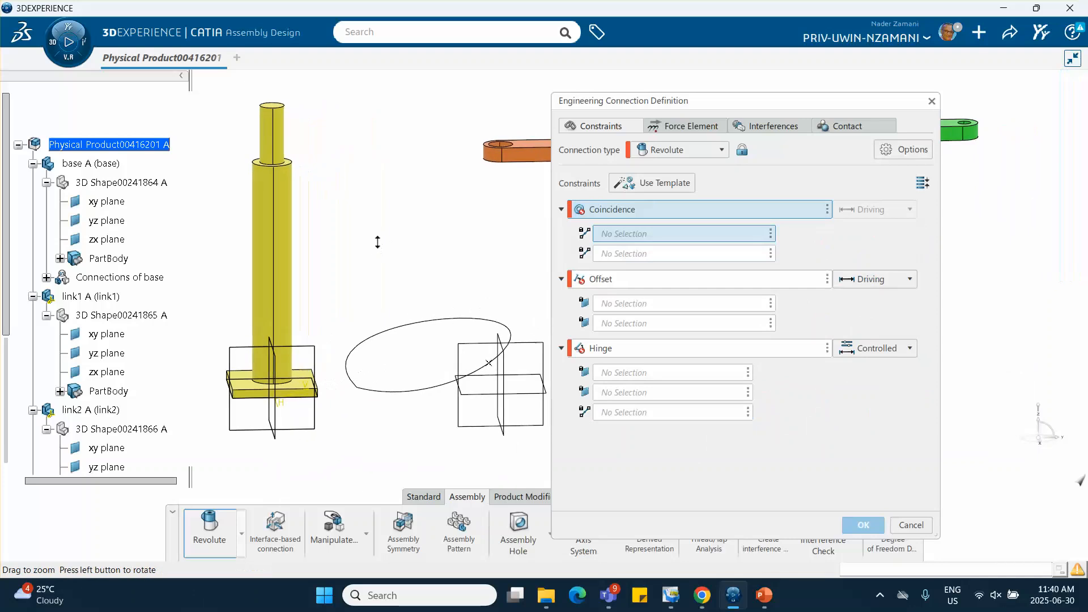
click(272, 142)
click(501, 159)
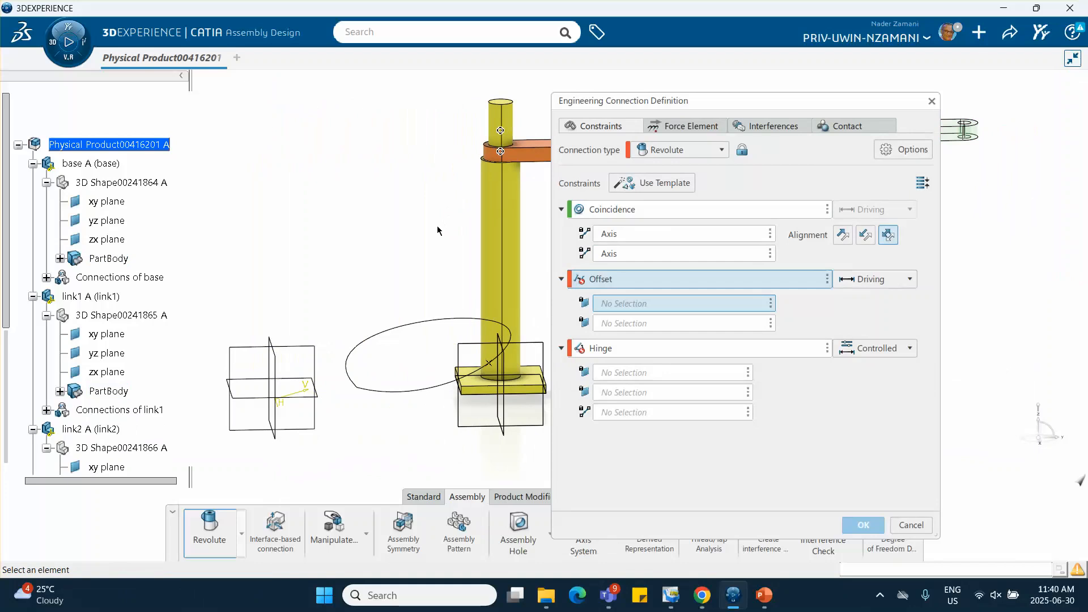
Define the revolute connection's offset between link1's underside and the base's shoulder face at 0 mm
middle_drag(438, 231, 273, 220)
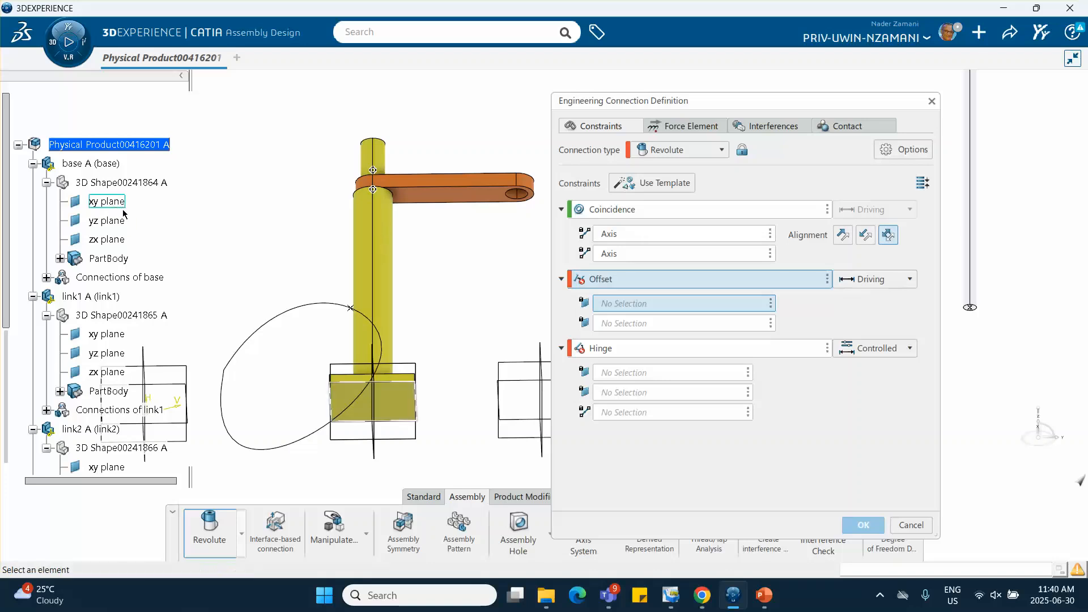
click(449, 203)
middle_drag(450, 127, 463, 309)
click(363, 260)
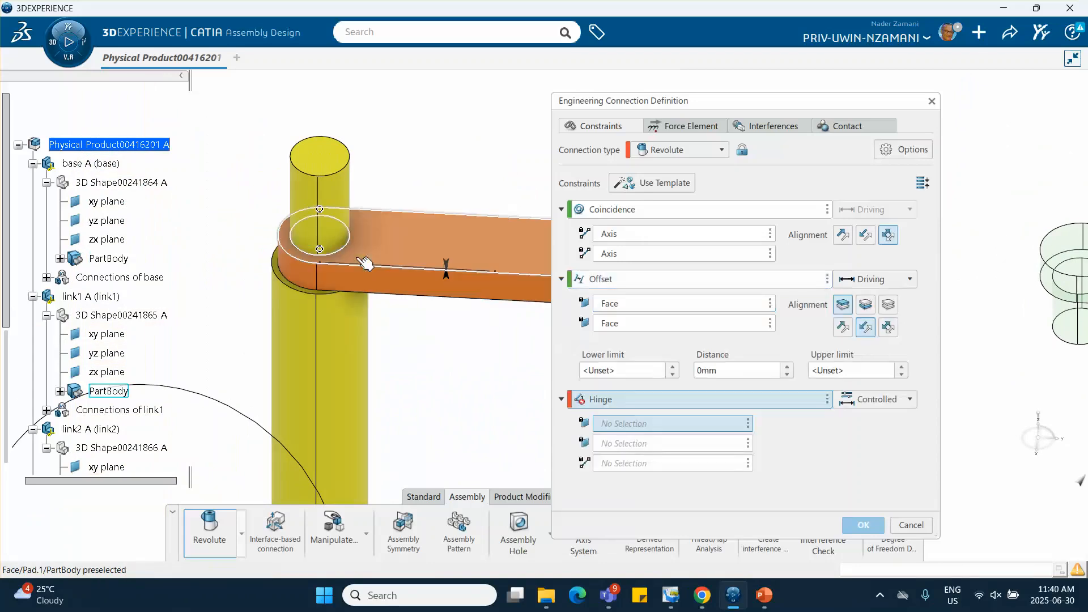
Remove the Hinge constraint from the base–link1 revolute connection and confirm the connection
click(829, 400)
click(857, 406)
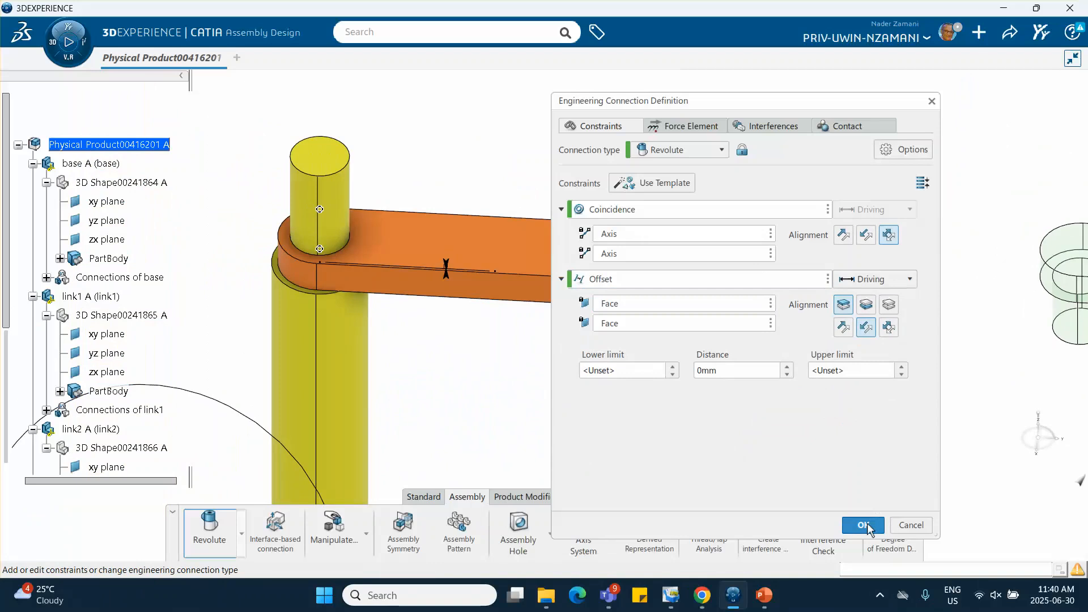
click(853, 520)
click(572, 348)
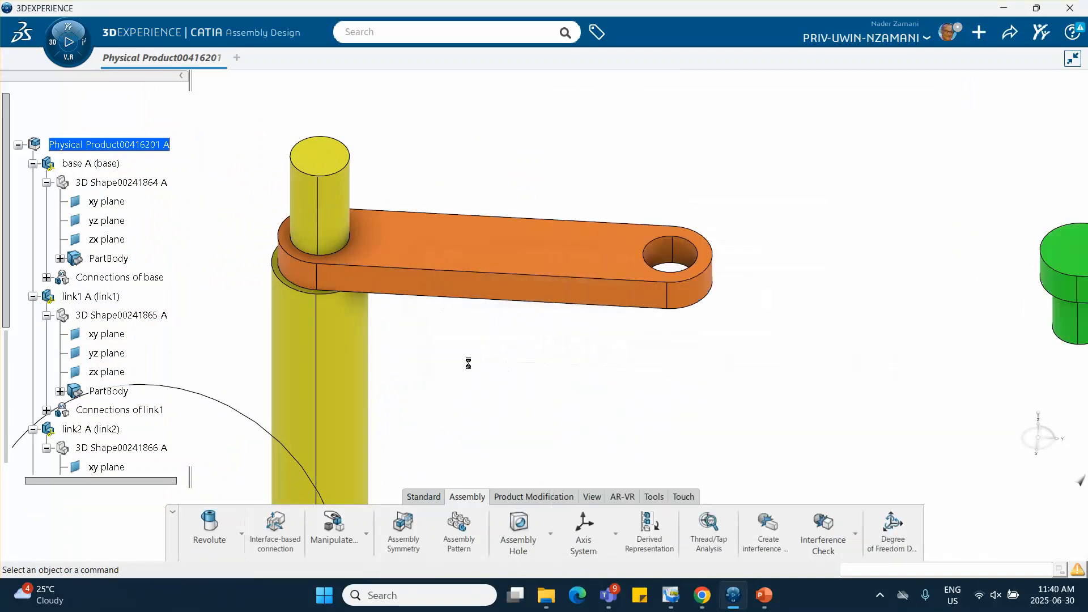
Update the assembly to reposition the parts according to their connections
mouse_move(529, 360)
middle_down()
mouse_move(465, 413)
mouse_move(487, 379)
middle_up()
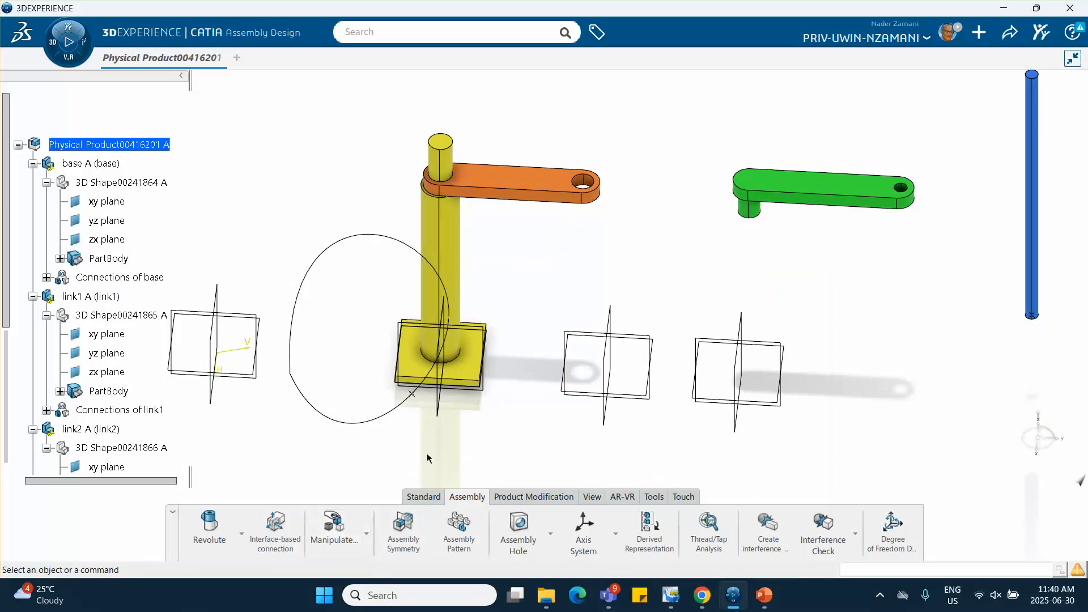
click(424, 496)
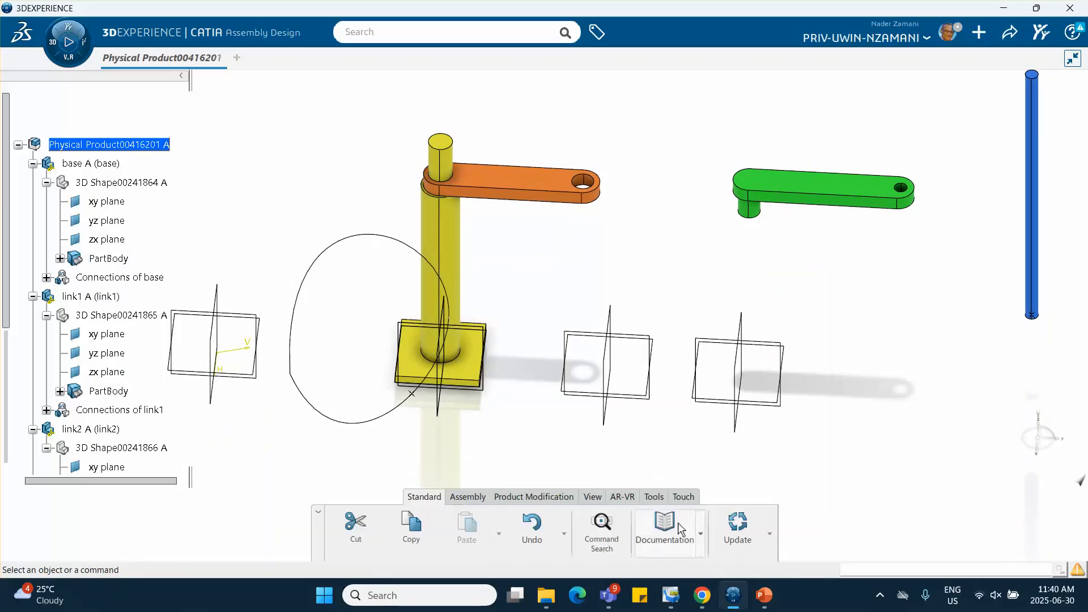
click(738, 530)
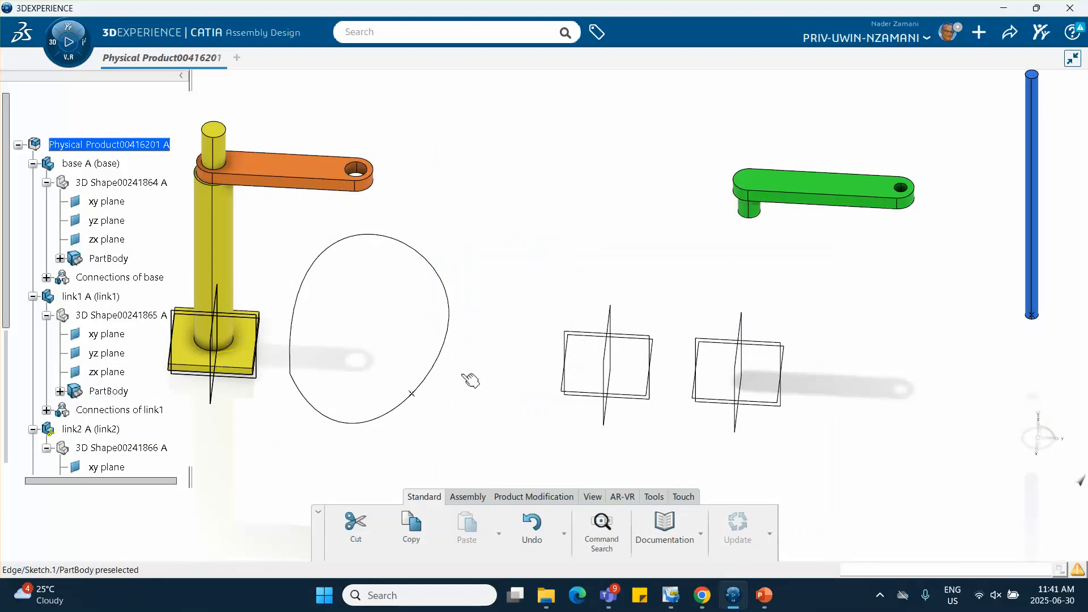
Start a Revolute connection with the coincidence, offset and three-element hinge template, making link2's pin axis coincident with link1's far hole axis
click(467, 497)
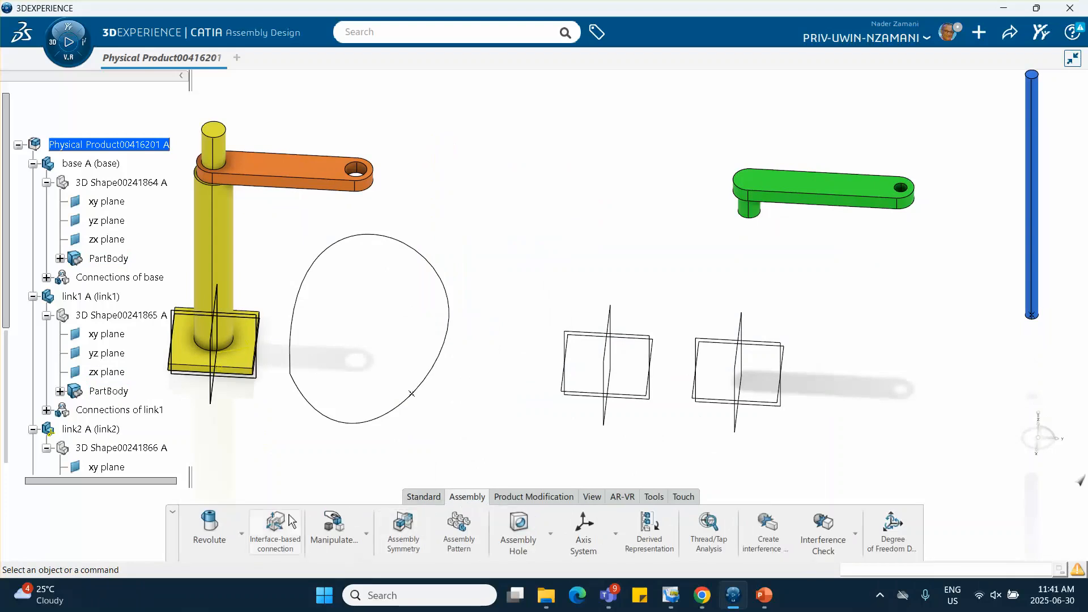
click(211, 526)
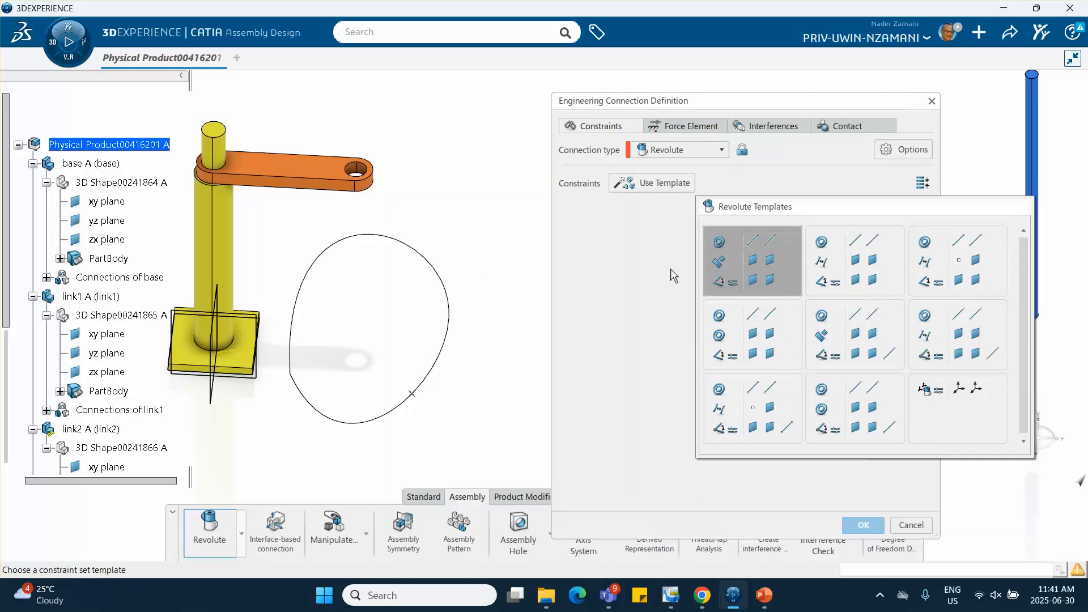
click(931, 308)
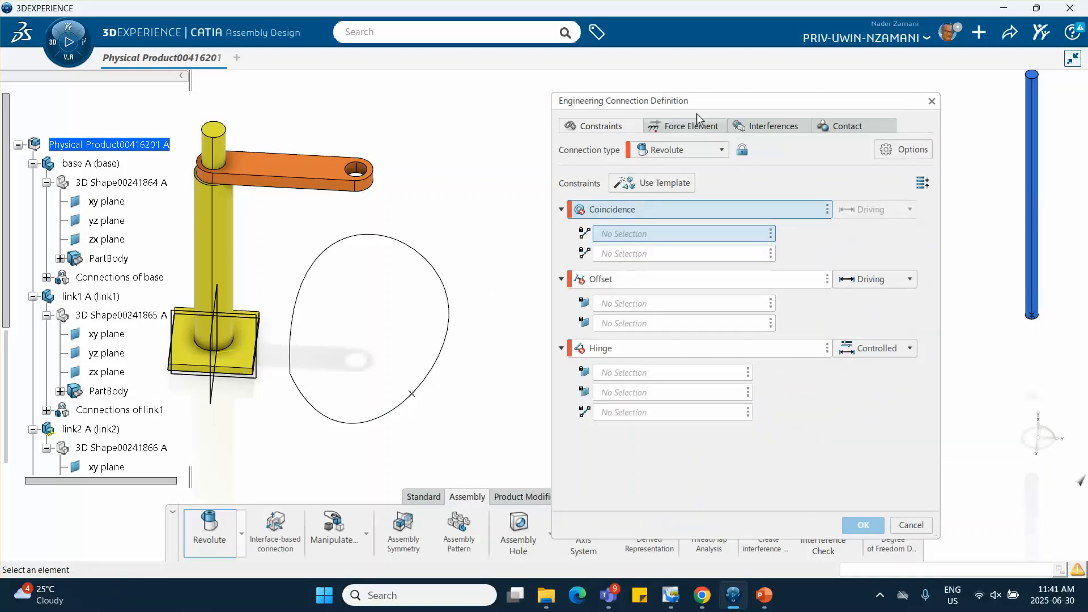
drag(725, 110, 871, 128)
middle_drag(714, 164, 520, 208)
click(561, 221)
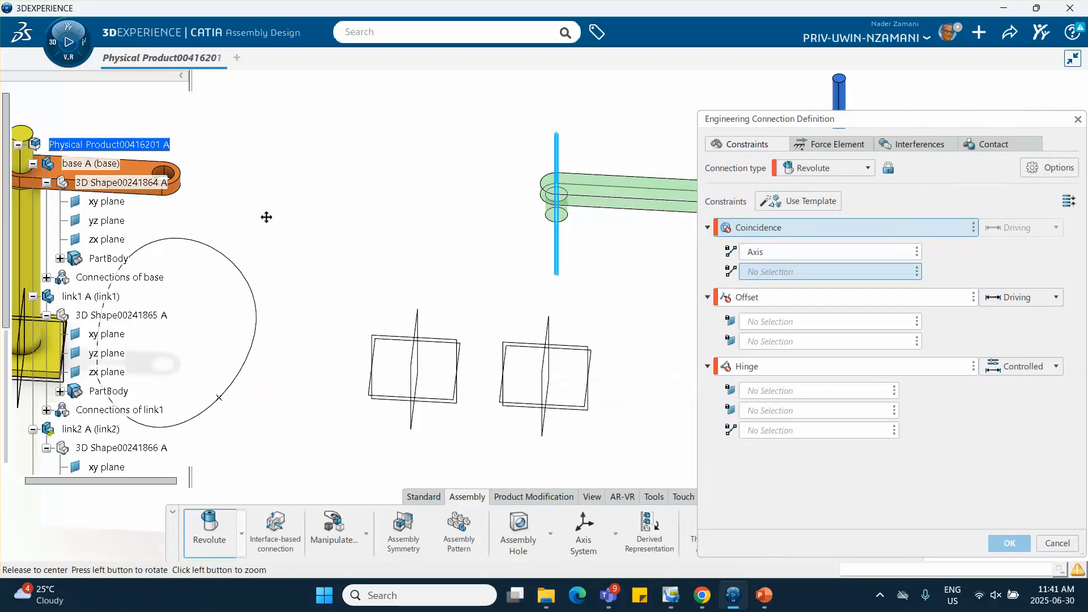
middle_drag(267, 214, 492, 181)
click(494, 224)
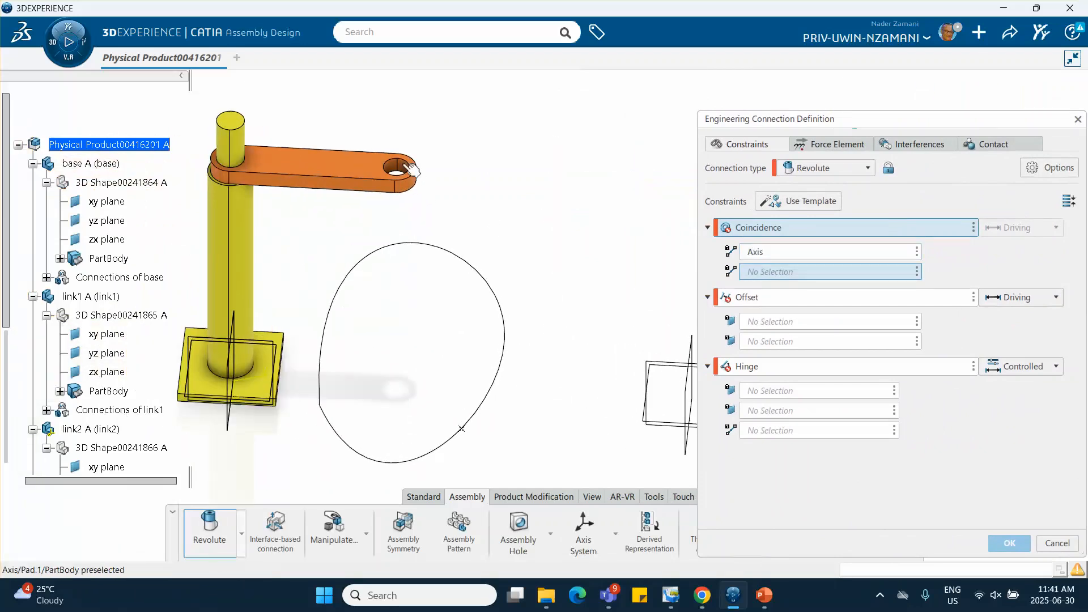
click(409, 166)
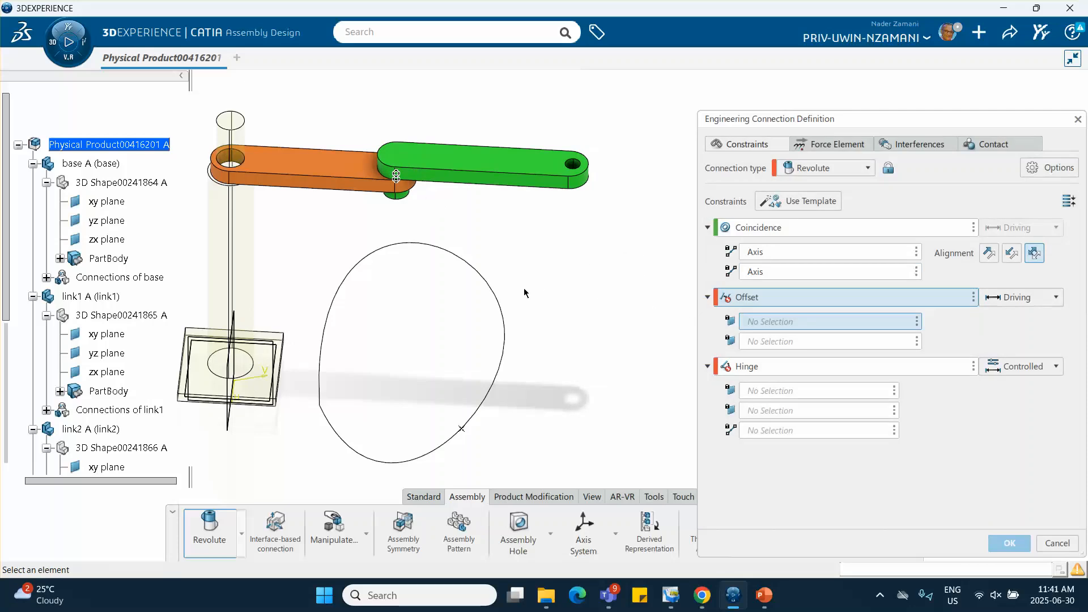
Define the revolute connection's offset between link1's top face and link2's underside at 0 mm
middle_drag(525, 293, 545, 321)
click(352, 188)
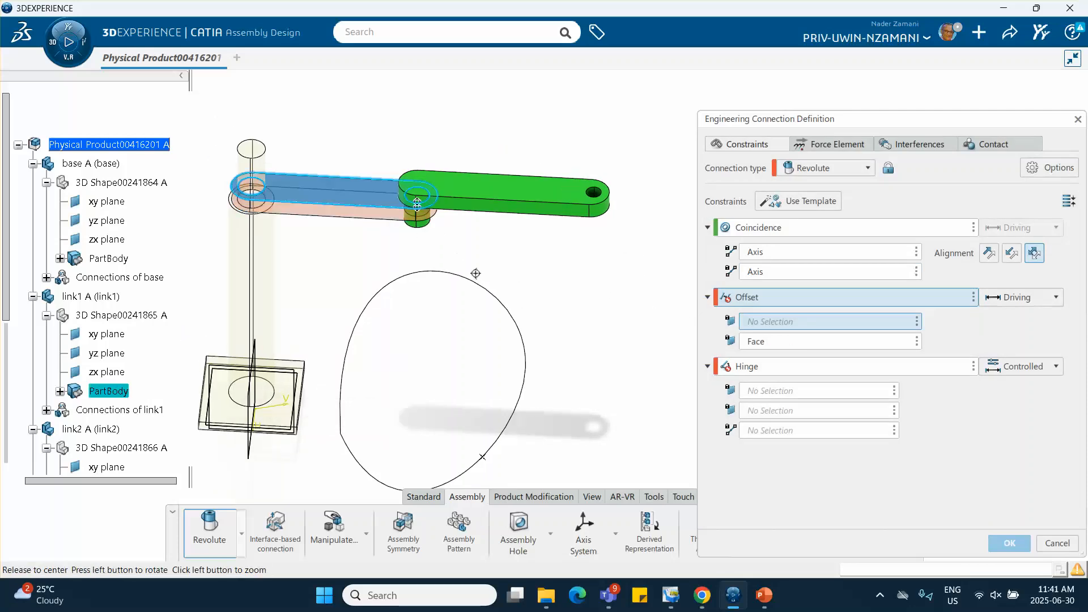
middle_drag(475, 274, 457, 122)
middle_drag(418, 331, 425, 88)
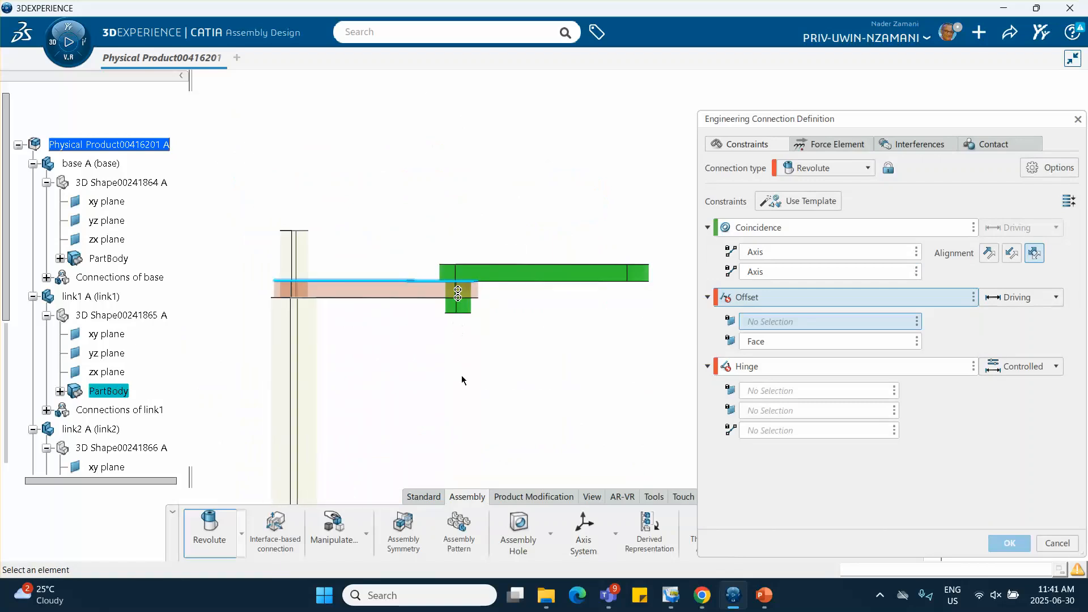
middle_drag(462, 380, 482, 354)
click(491, 351)
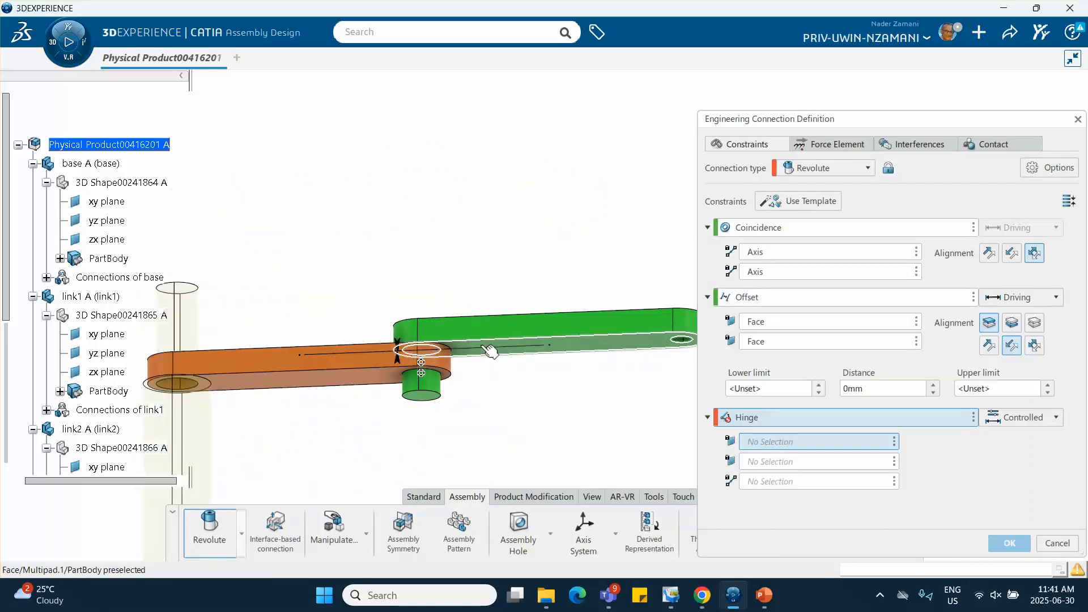
Remove the Hinge constraint from the link2–link1 revolute connection and confirm the connection
middle_drag(513, 272, 523, 400)
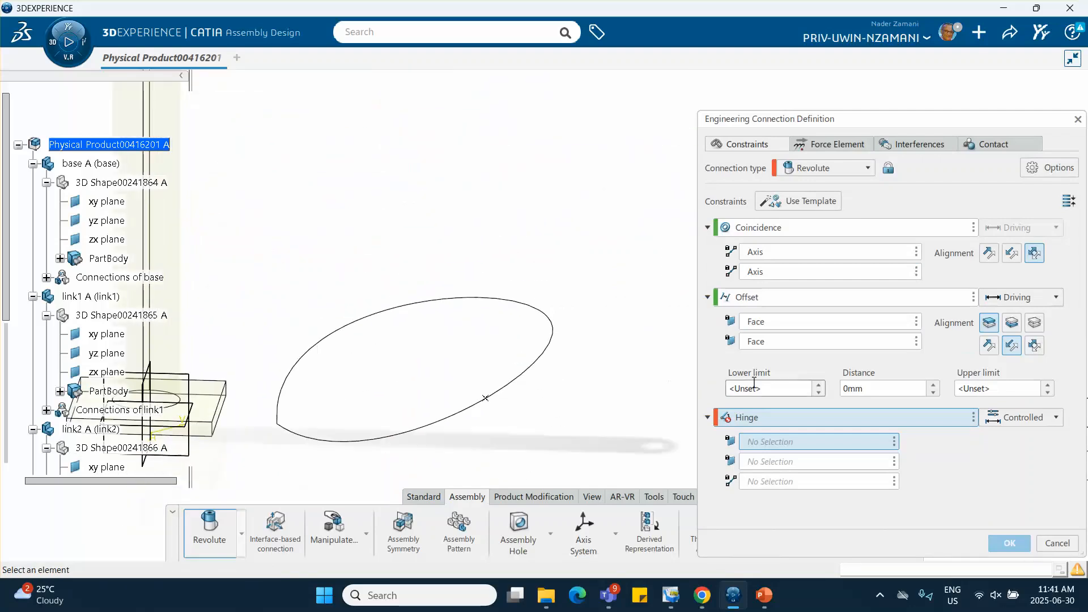
click(975, 416)
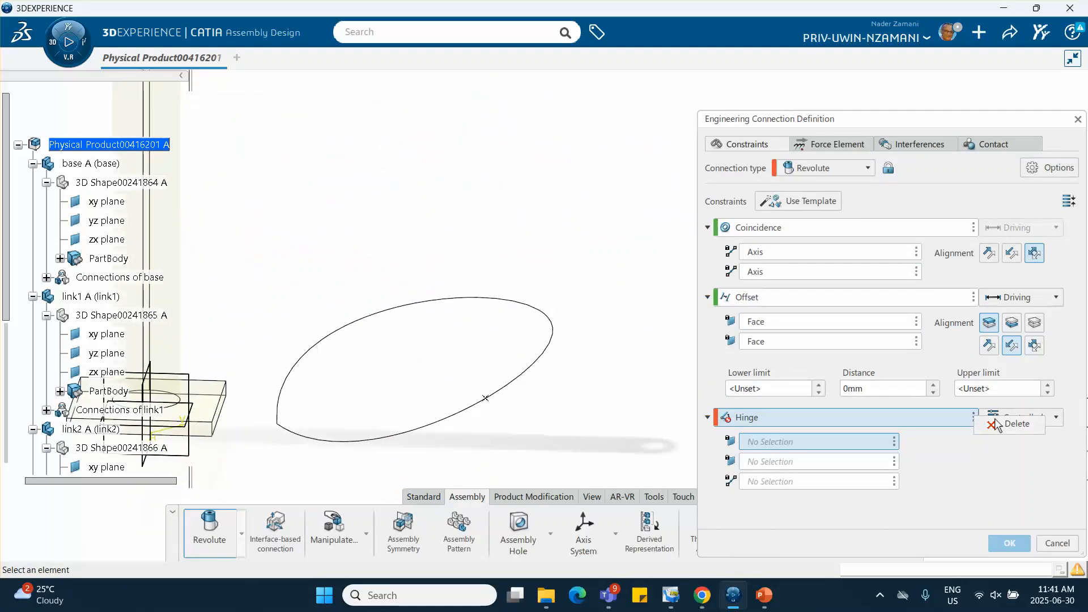
click(998, 421)
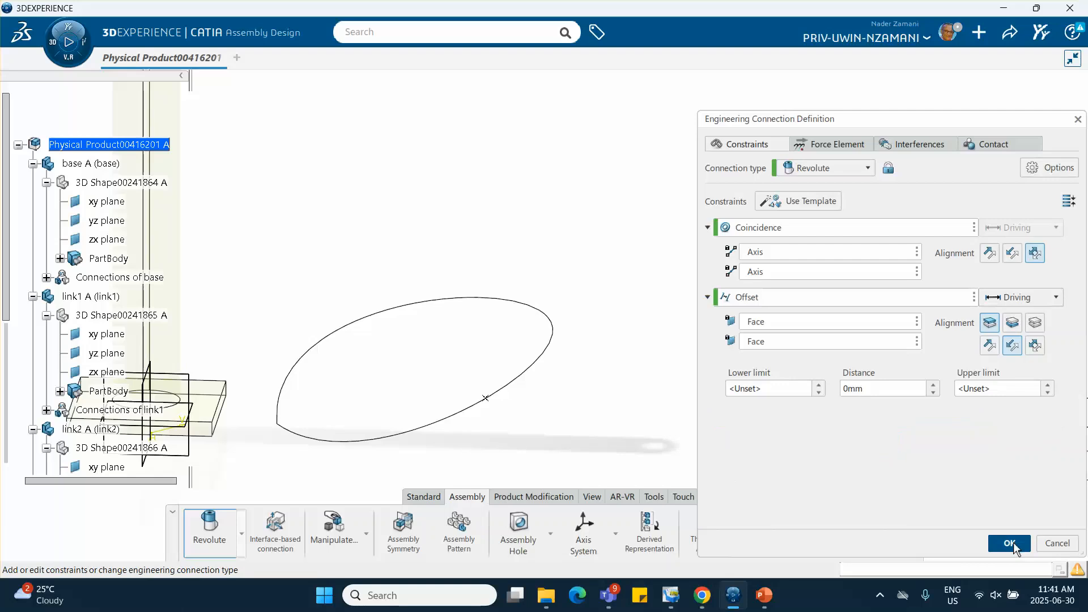
click(1012, 543)
click(575, 355)
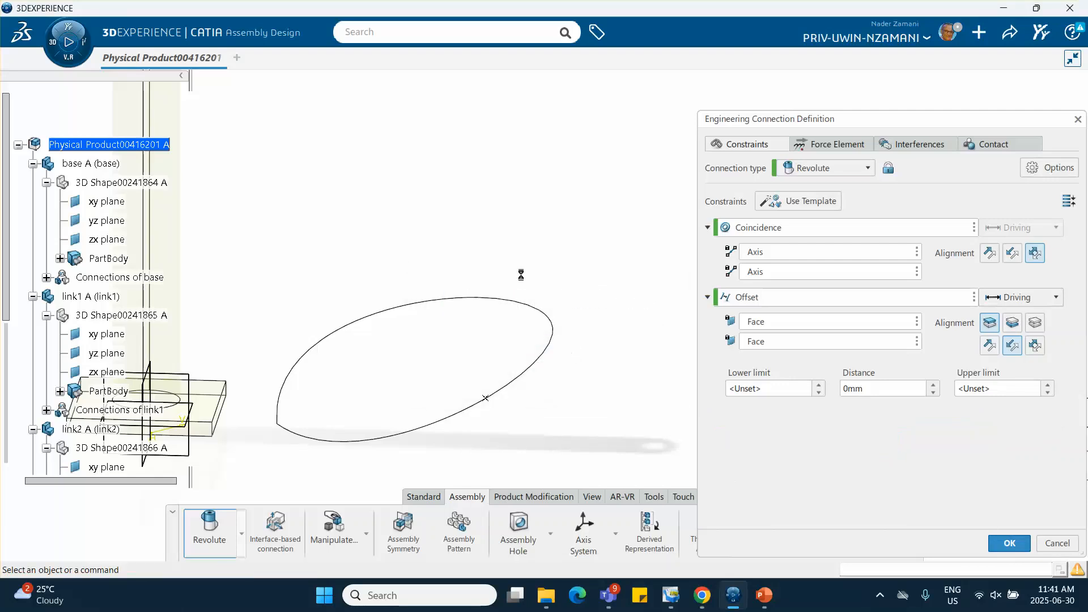
Start a Prismatic connection with the axis coincidence, plane coincidence and plane offset template, making the blue rod's axis coincident with link2's free-end hole axis
middle_drag(510, 251, 569, 391)
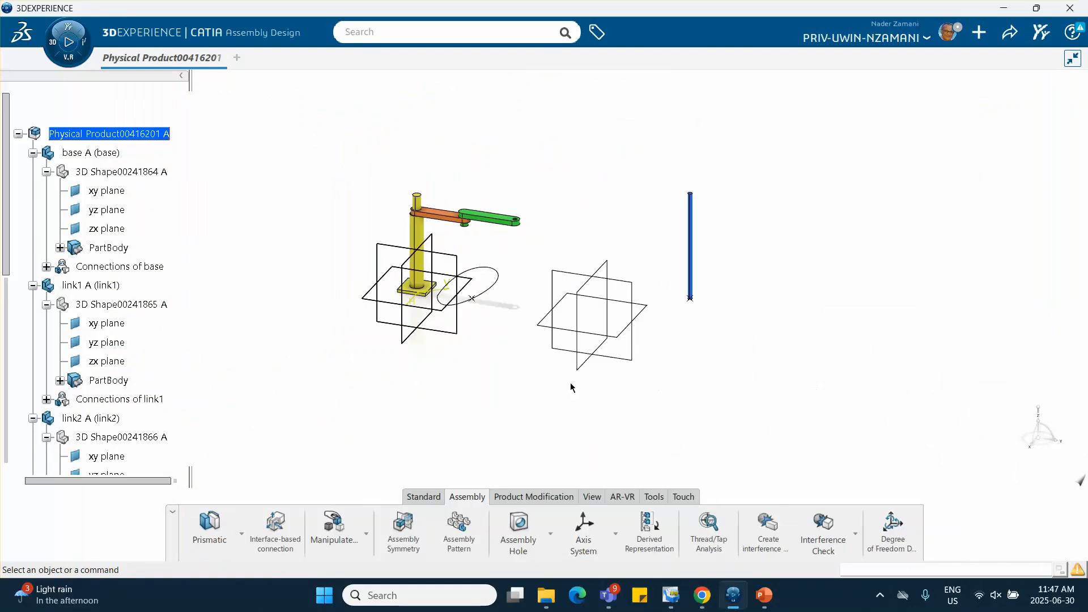
middle_drag(472, 366, 544, 331)
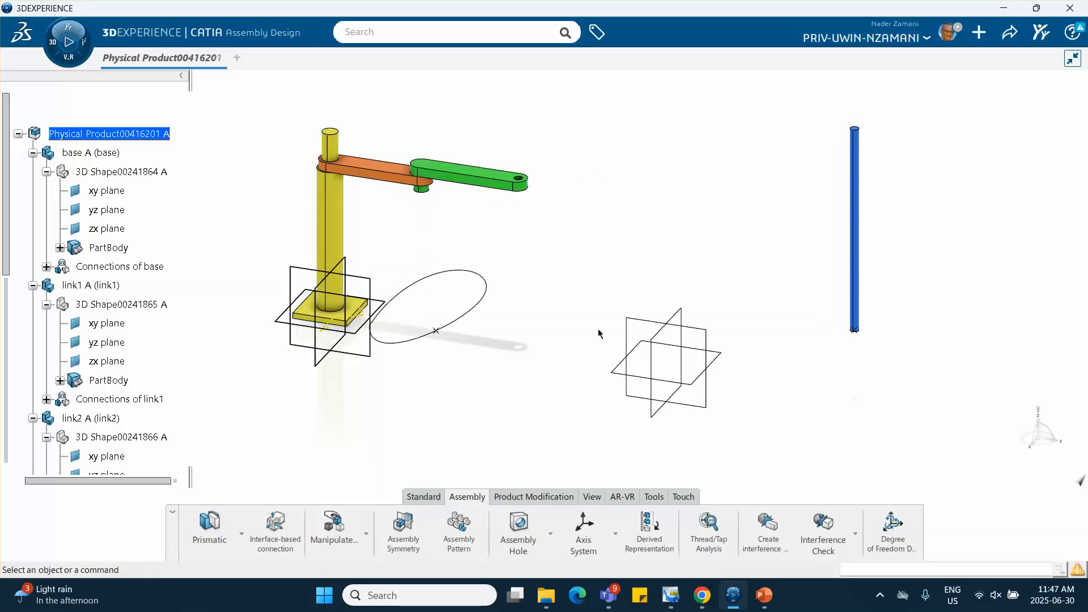
click(209, 524)
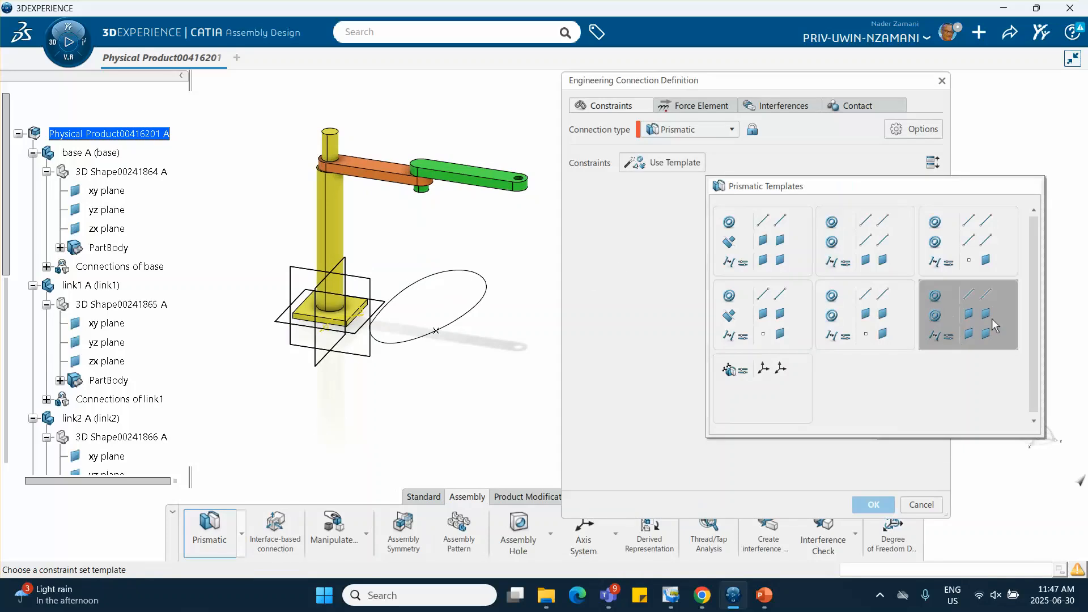
click(972, 322)
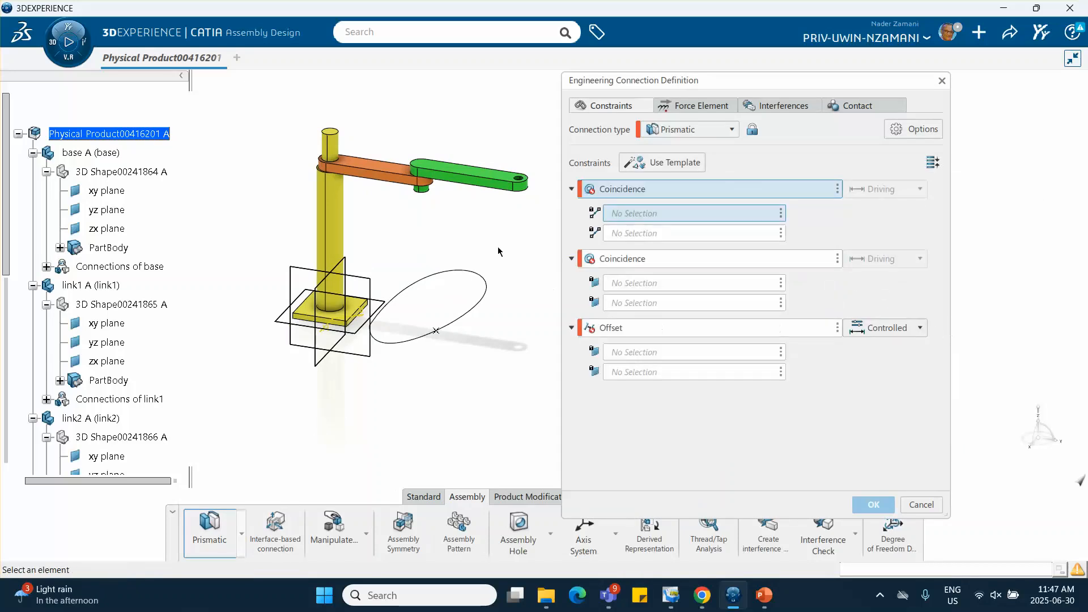
drag(741, 88, 872, 110)
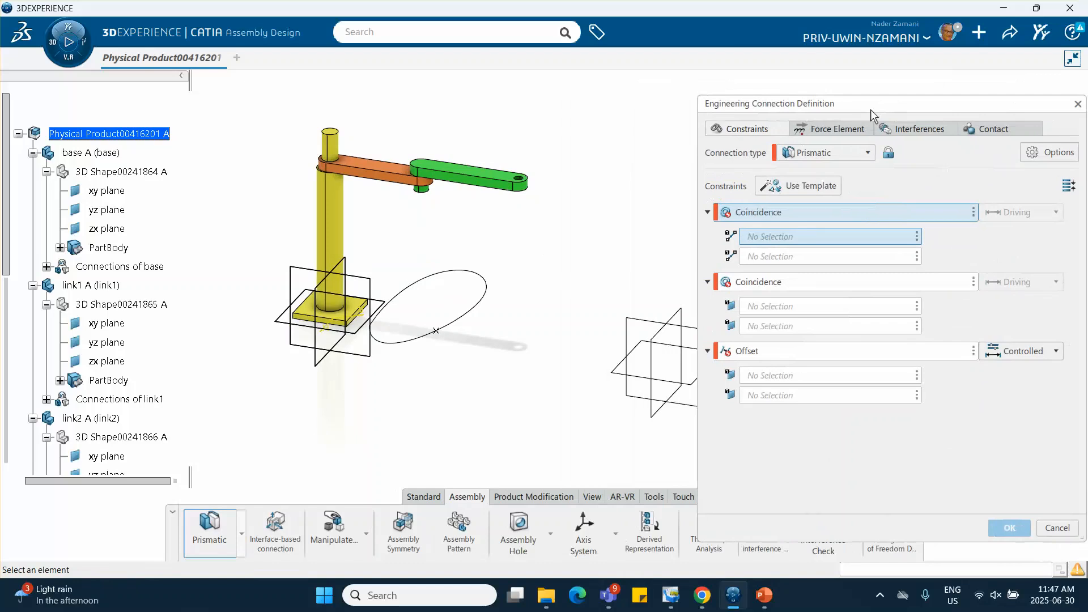
middle_drag(528, 216, 376, 212)
ctrl+middle_drag(457, 216, 459, 238)
click(664, 246)
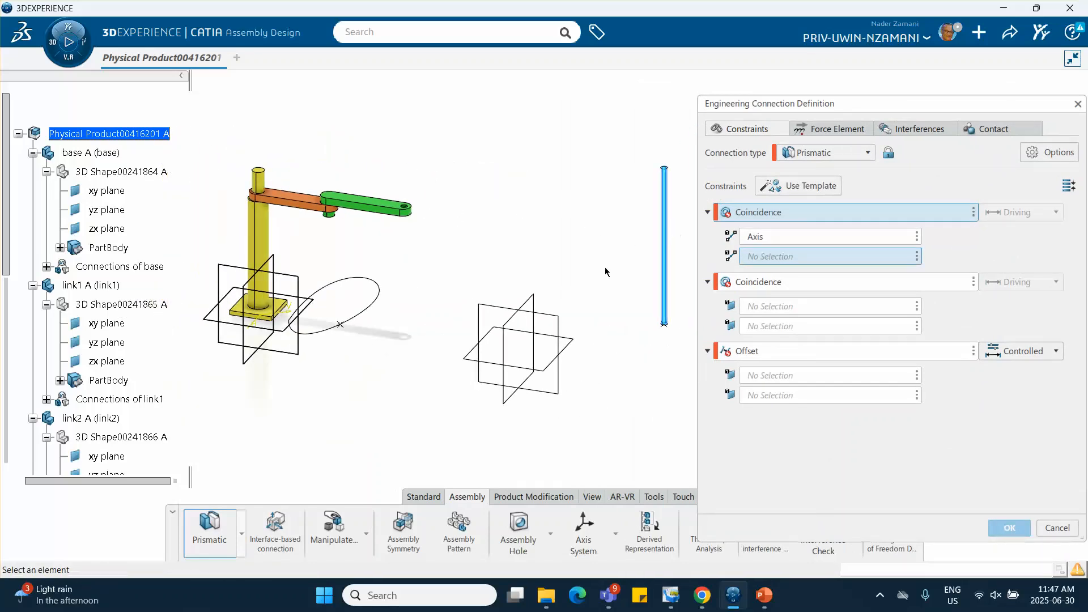
middle_drag(429, 238, 433, 179)
middle_drag(364, 191, 461, 259)
click(378, 181)
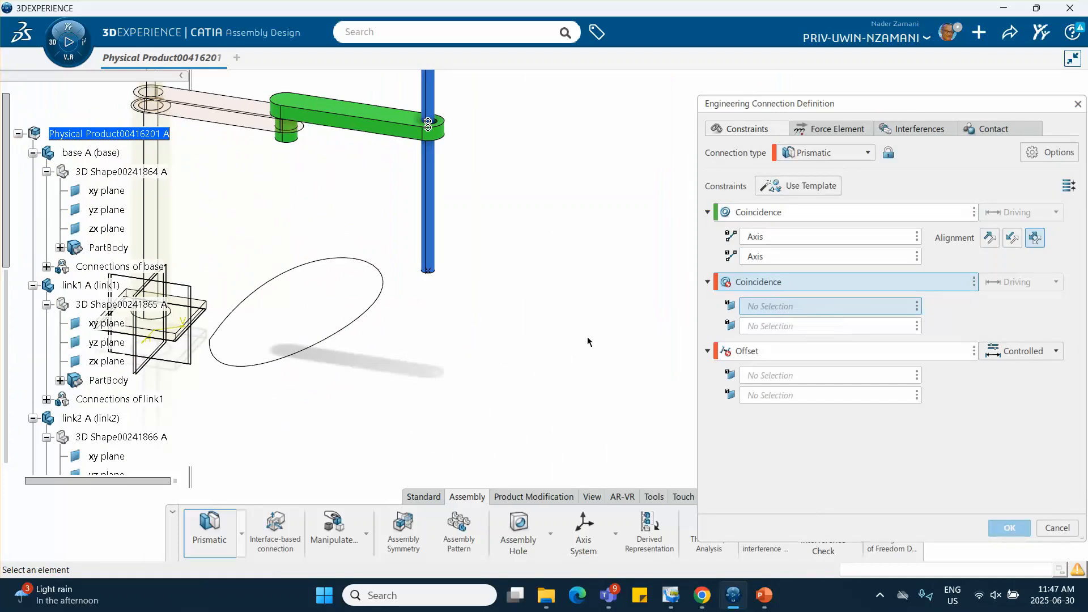
Define the prismatic connection's second coincidence between the yz planes of link2 and link3
middle_drag(198, 218, 362, 235)
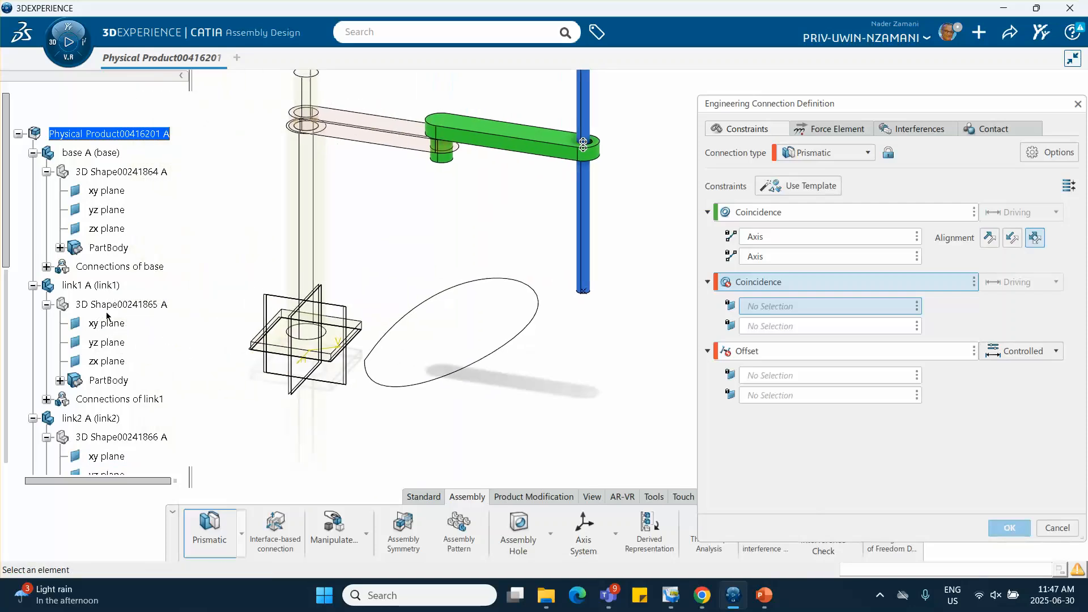
scroll(107, 338, down, 3)
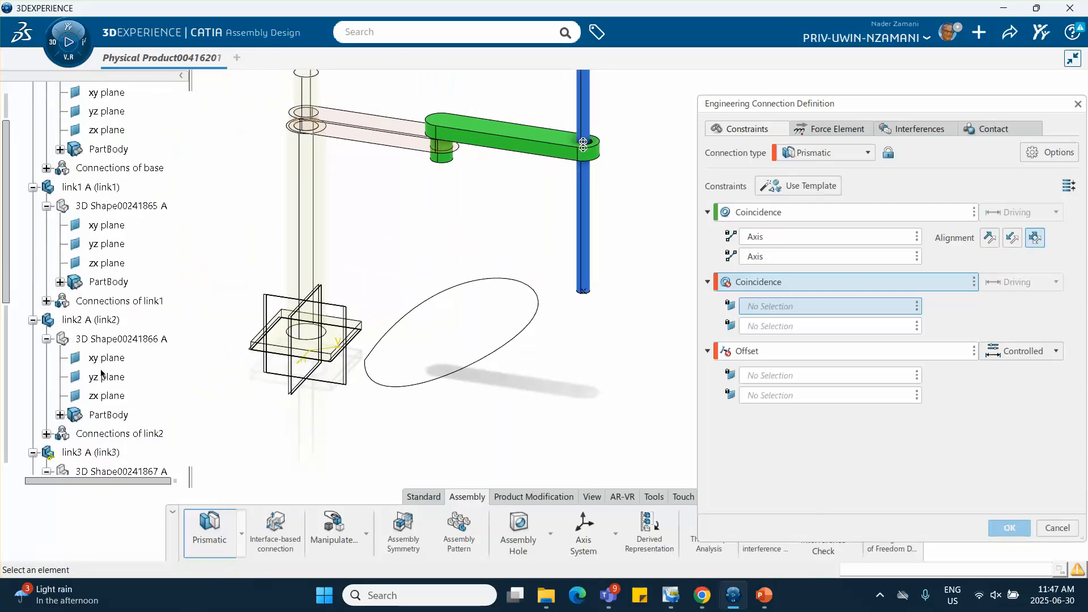
click(104, 377)
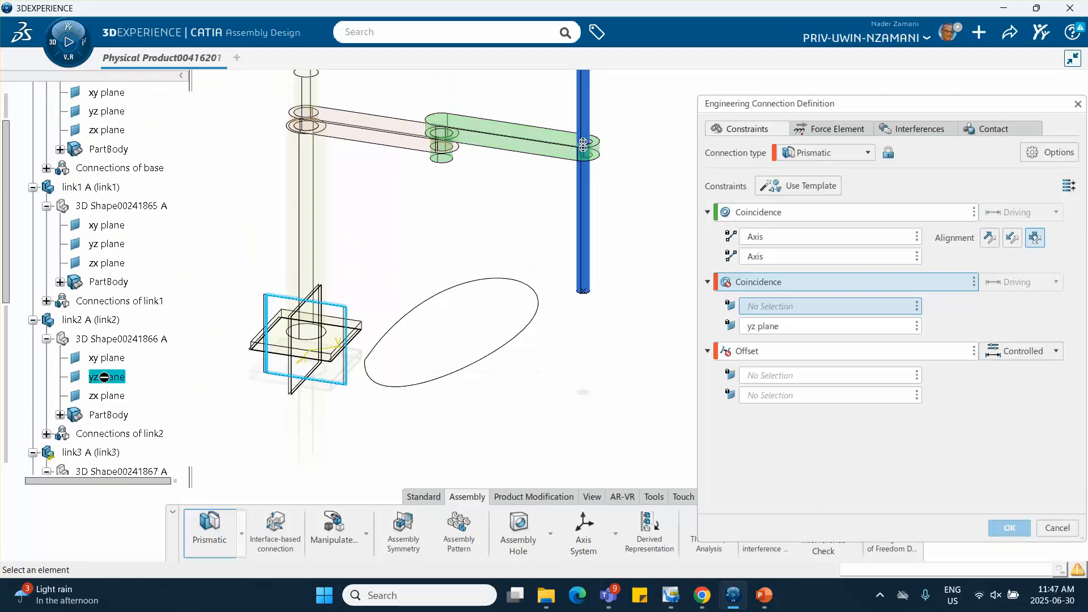
scroll(78, 317, down, 10)
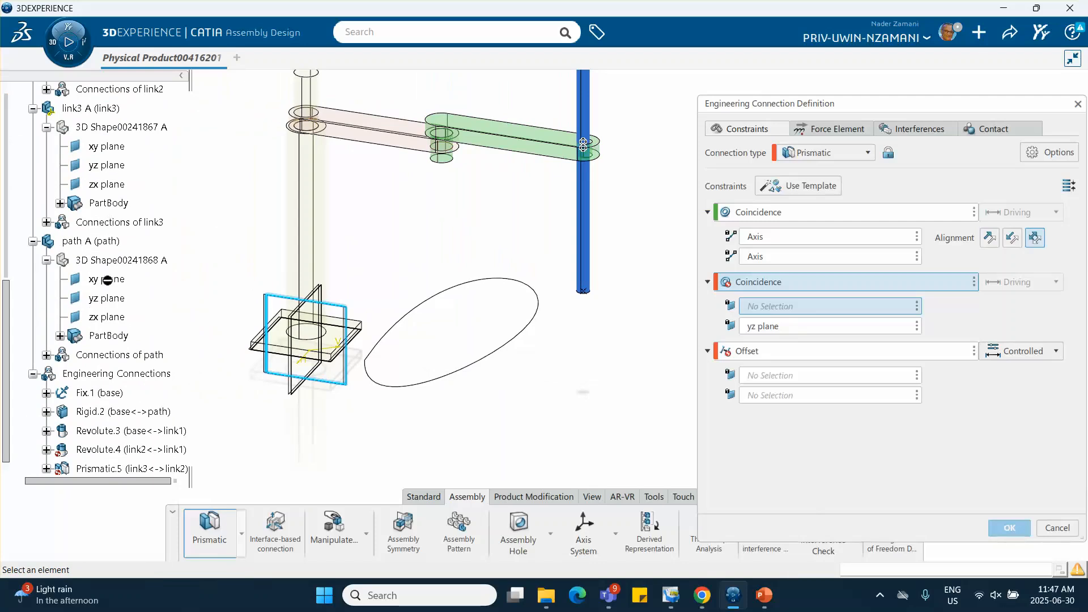
scroll(127, 227, up, 3)
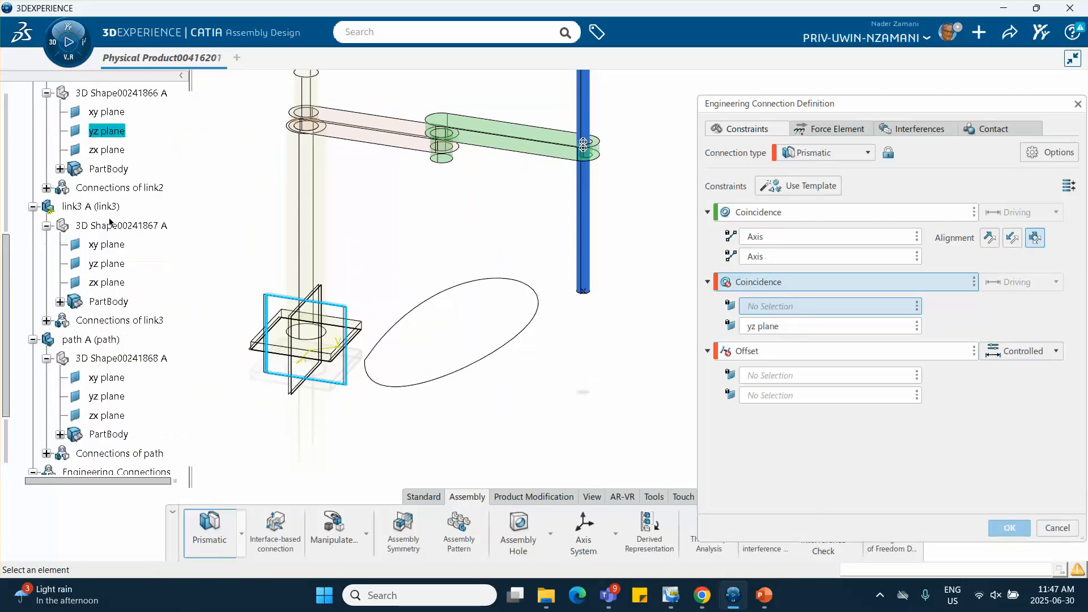
click(105, 264)
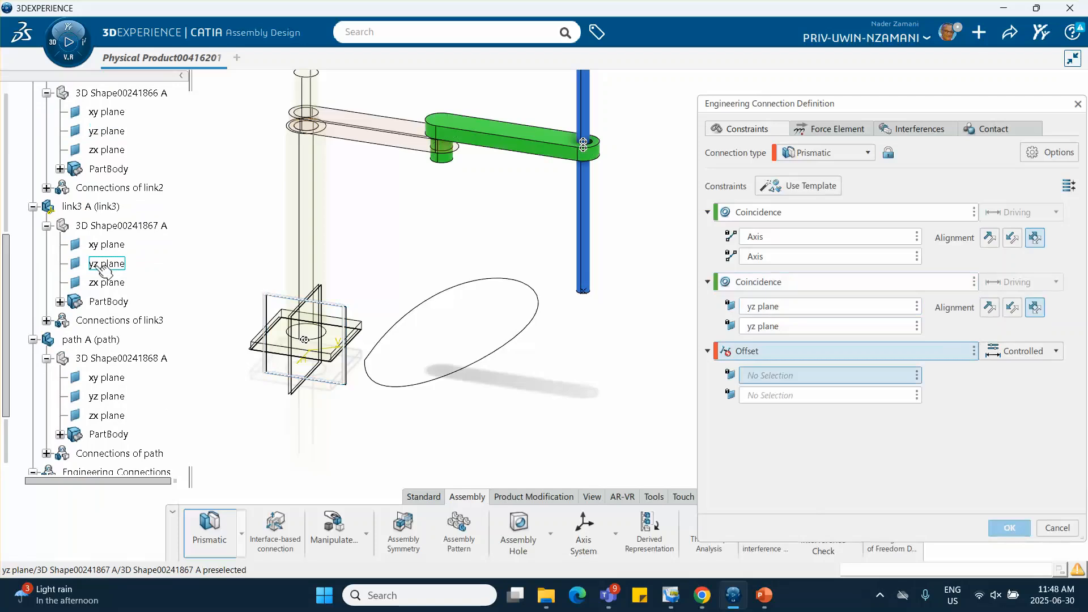
Remove the Offset constraint from the link3–link2 prismatic connection and confirm it, accepting the interference clash
click(975, 350)
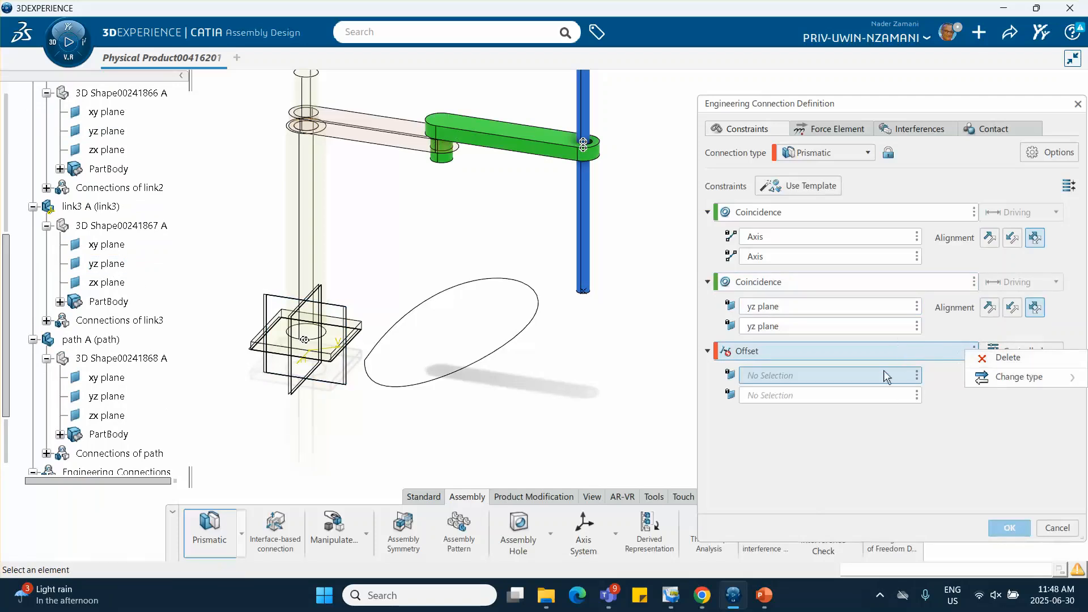
click(987, 364)
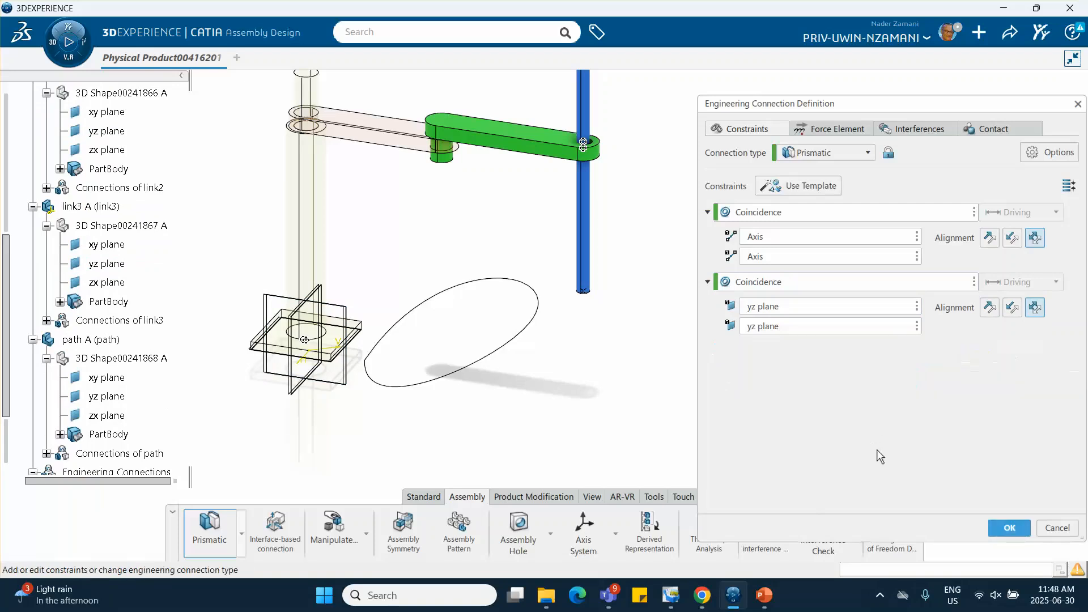
click(1007, 530)
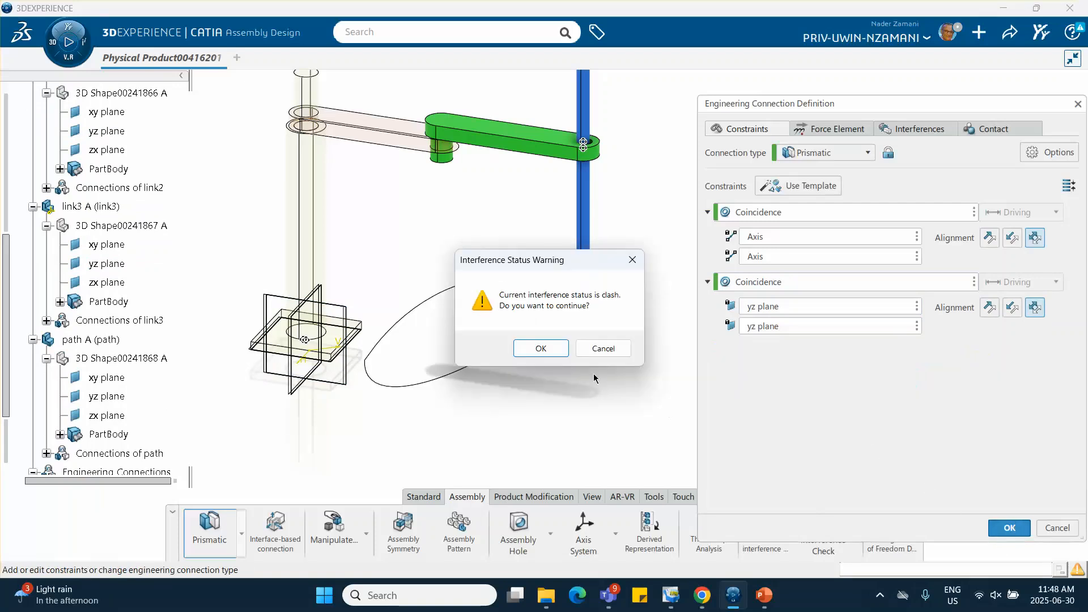
click(533, 348)
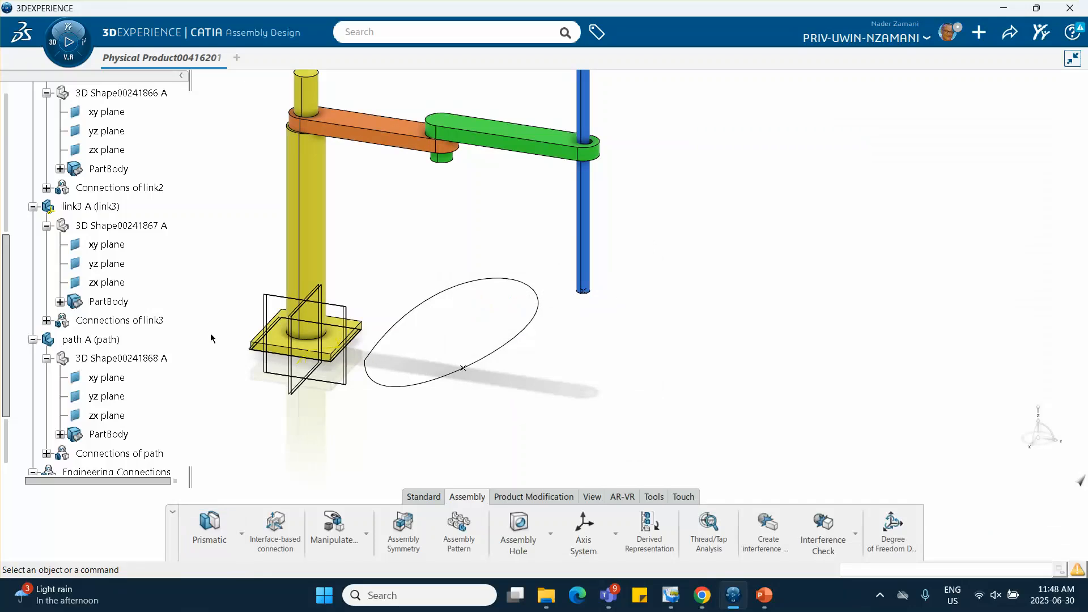
Start a Point Curve engineering connection using the template that controls the curvilinear distance between a point and a curve
middle_drag(211, 334, 360, 291)
scroll(151, 330, down, 4)
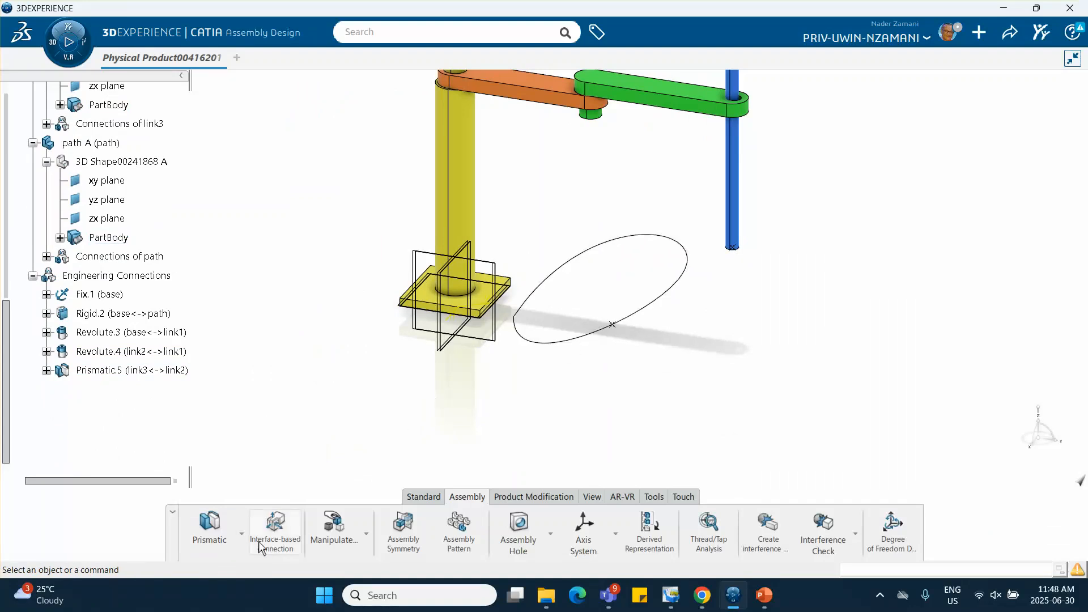
click(242, 534)
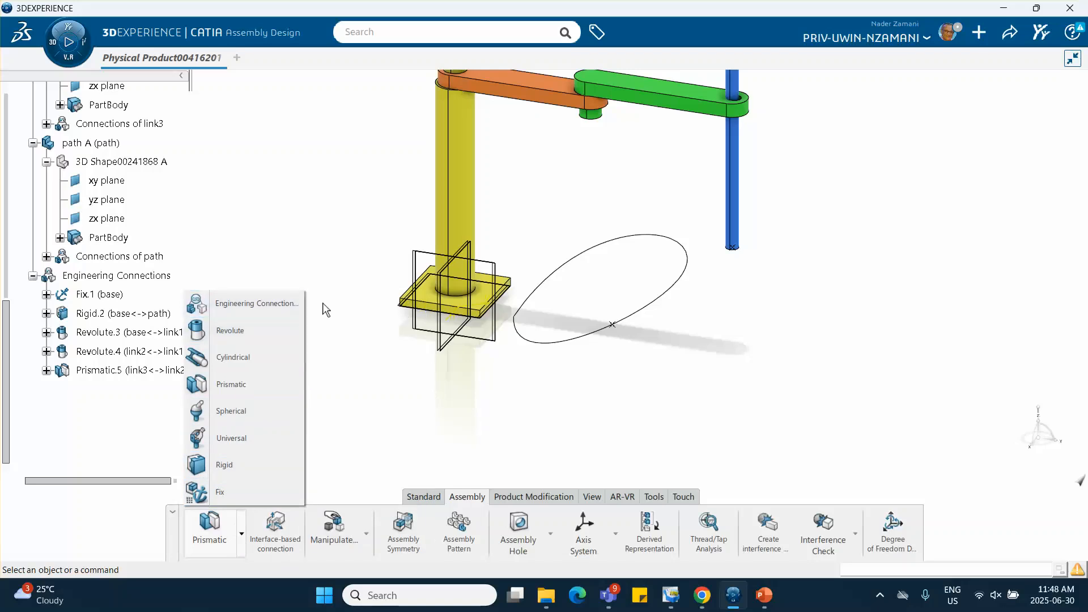
click(255, 304)
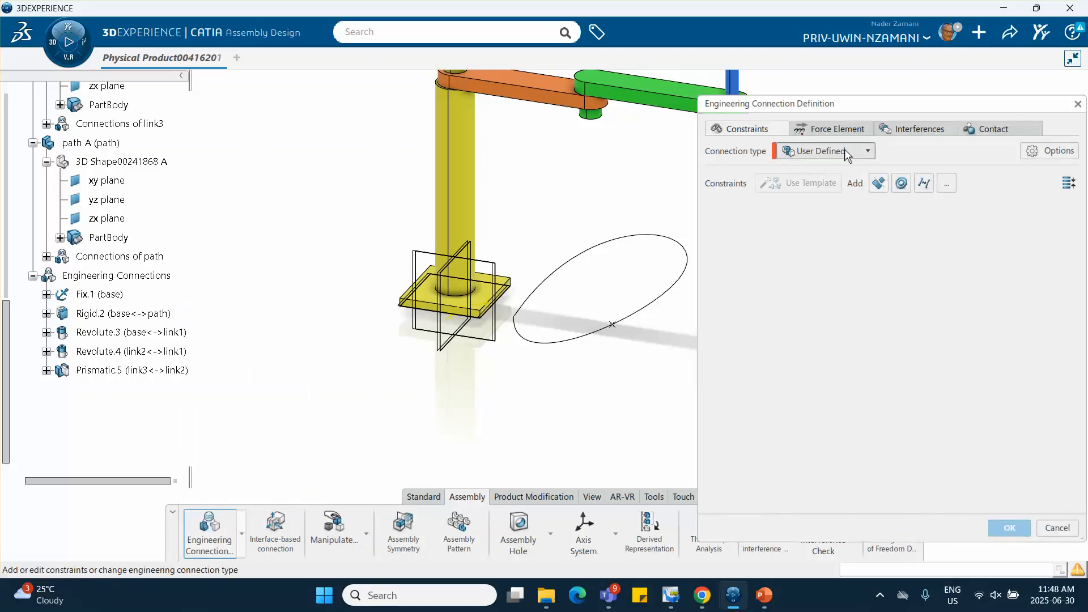
click(862, 150)
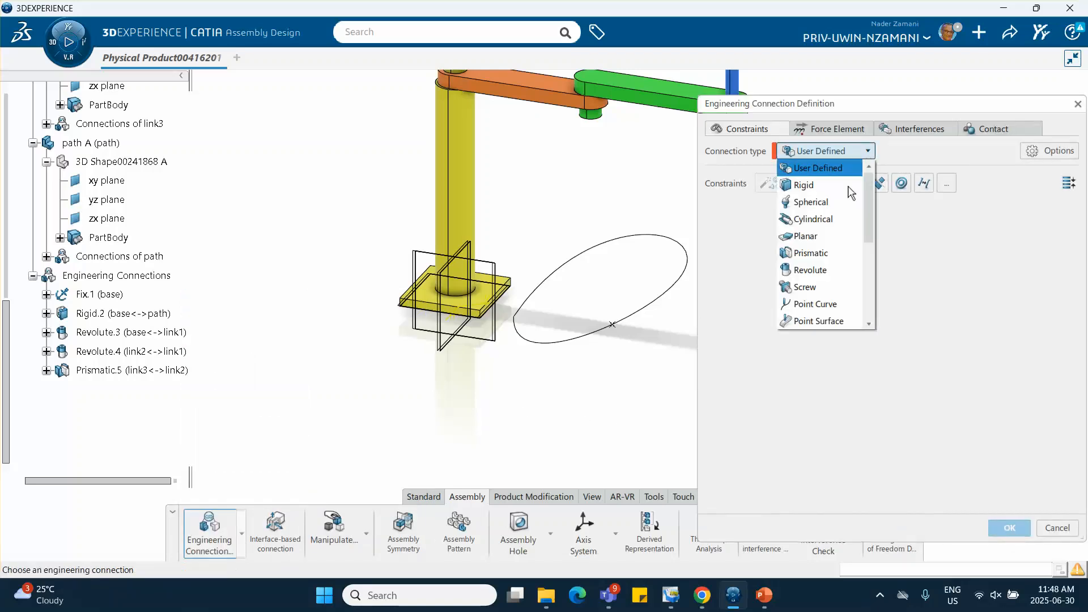
click(818, 304)
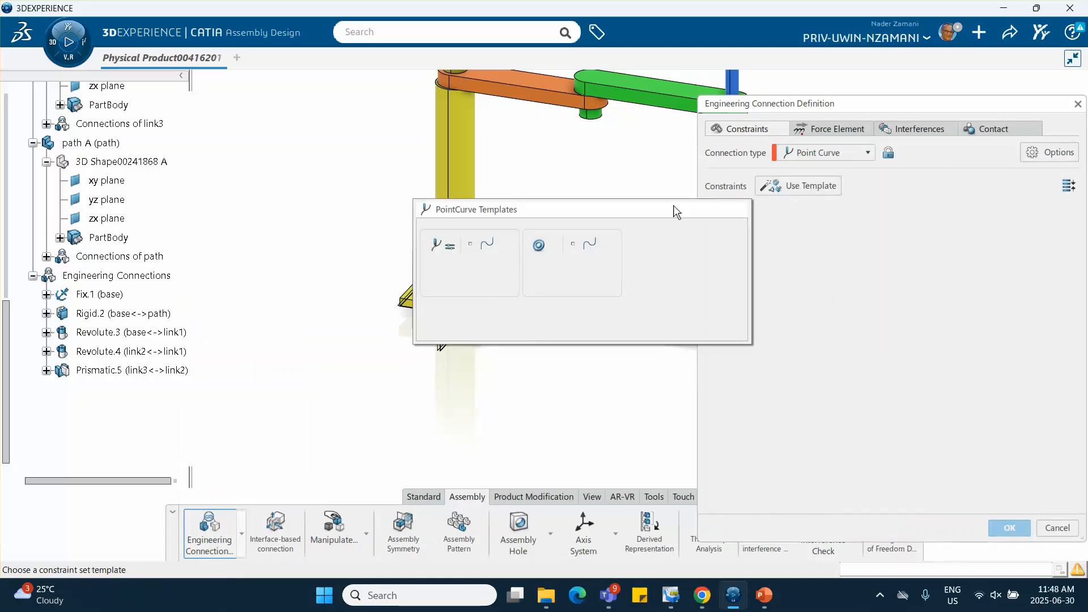
click(475, 247)
Define the point-curve connection between the point at the blue rod's lower end and the closed path curve, declining the no-clash specification
middle_drag(588, 229, 519, 303)
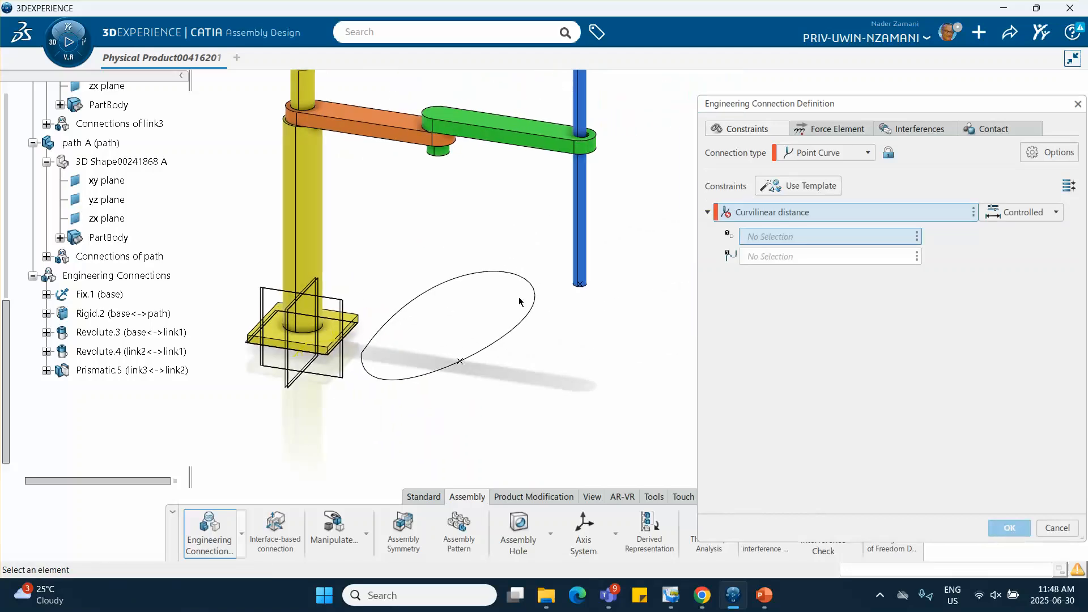
click(580, 285)
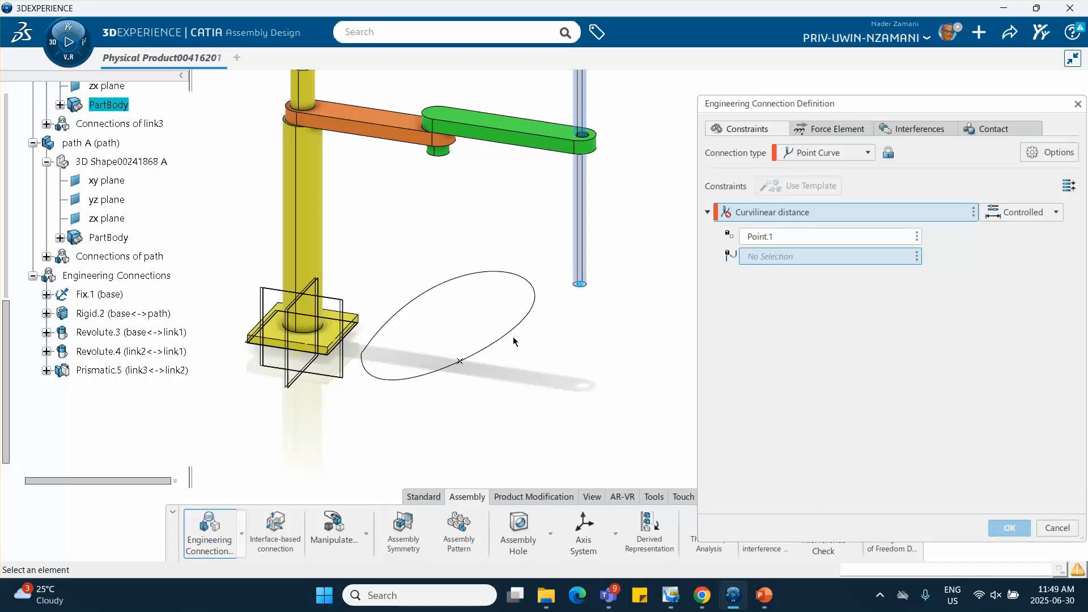
click(467, 361)
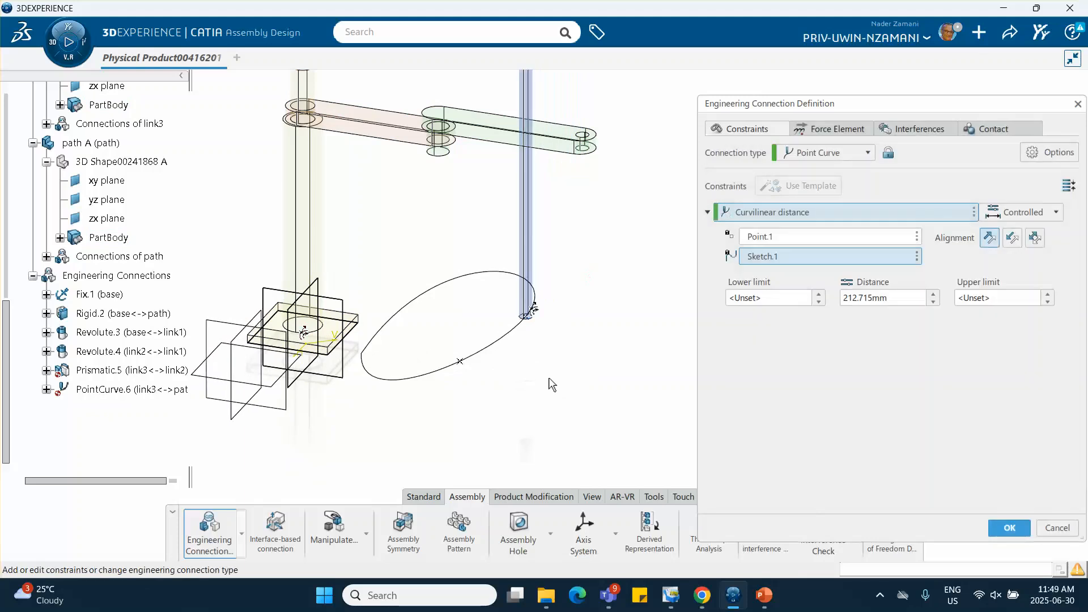
click(1010, 529)
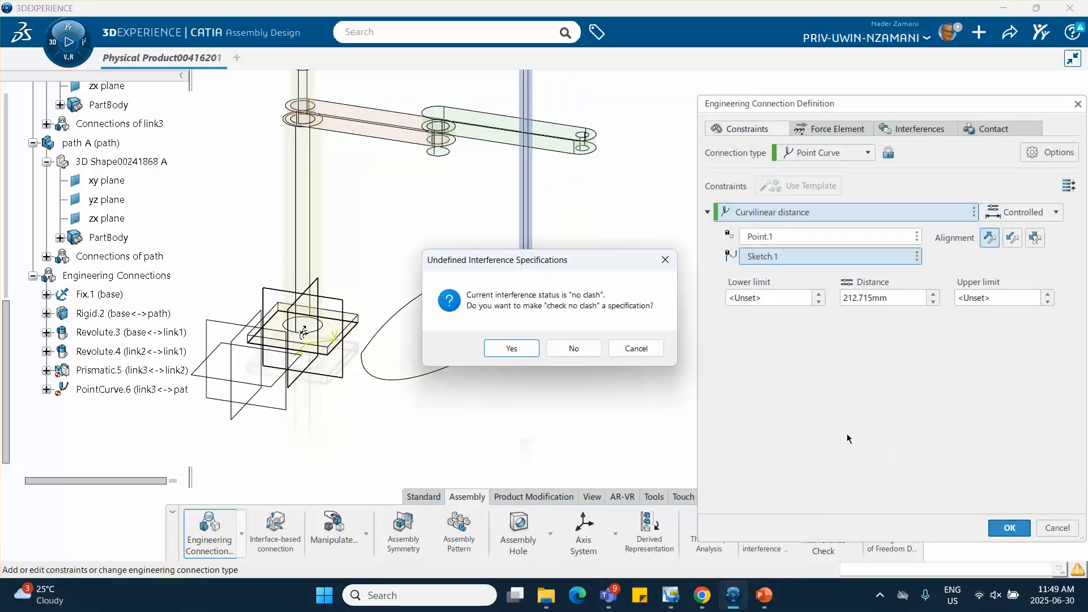
click(563, 351)
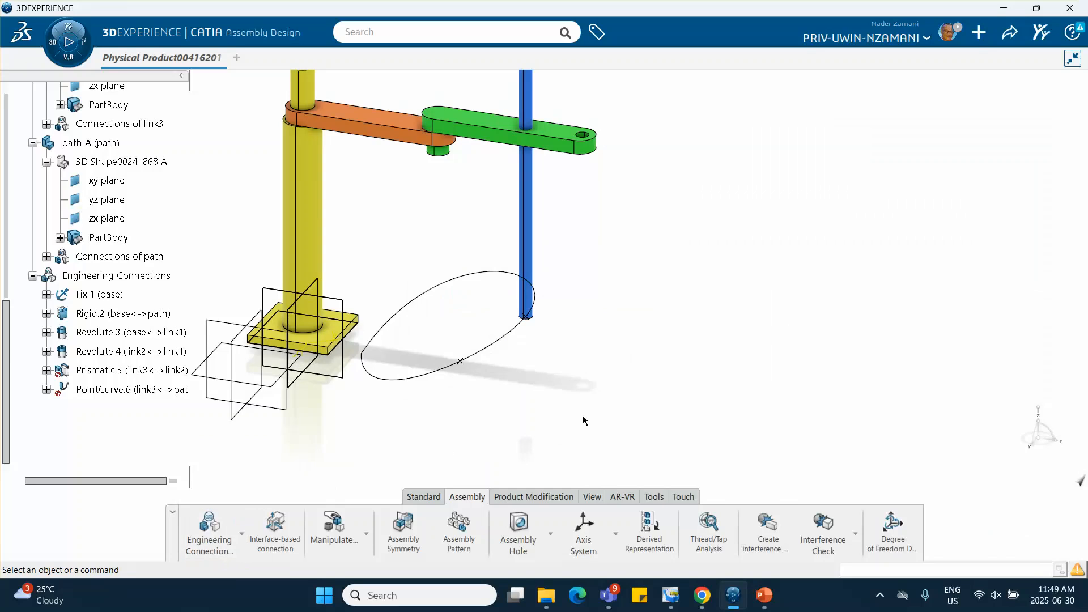
Update the assembly so the links follow the new connection, and save it
key(ctrl+u)
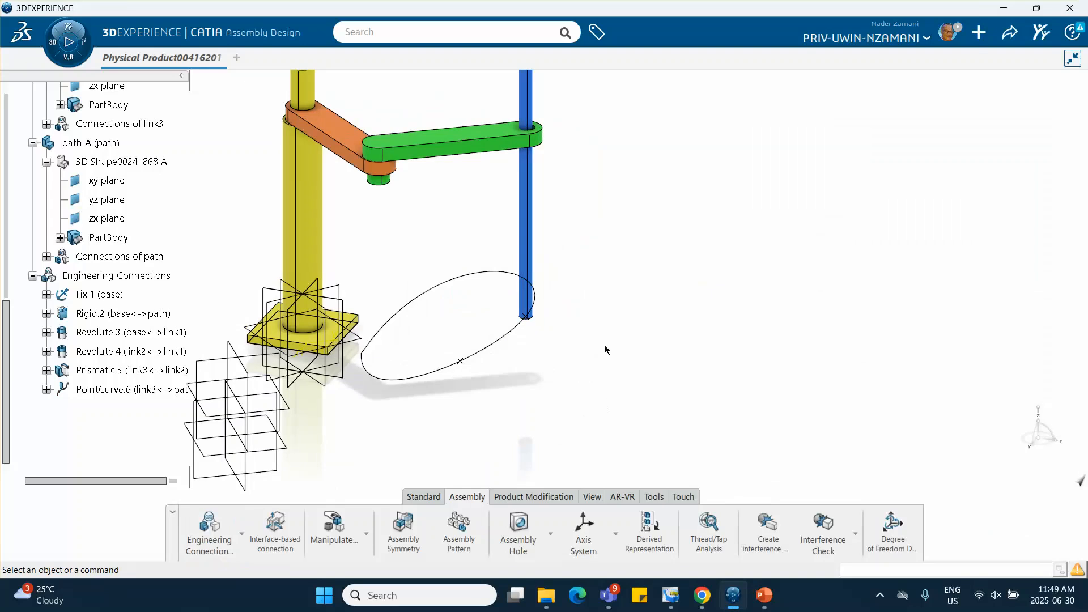
middle_drag(446, 288, 516, 350)
click(590, 285)
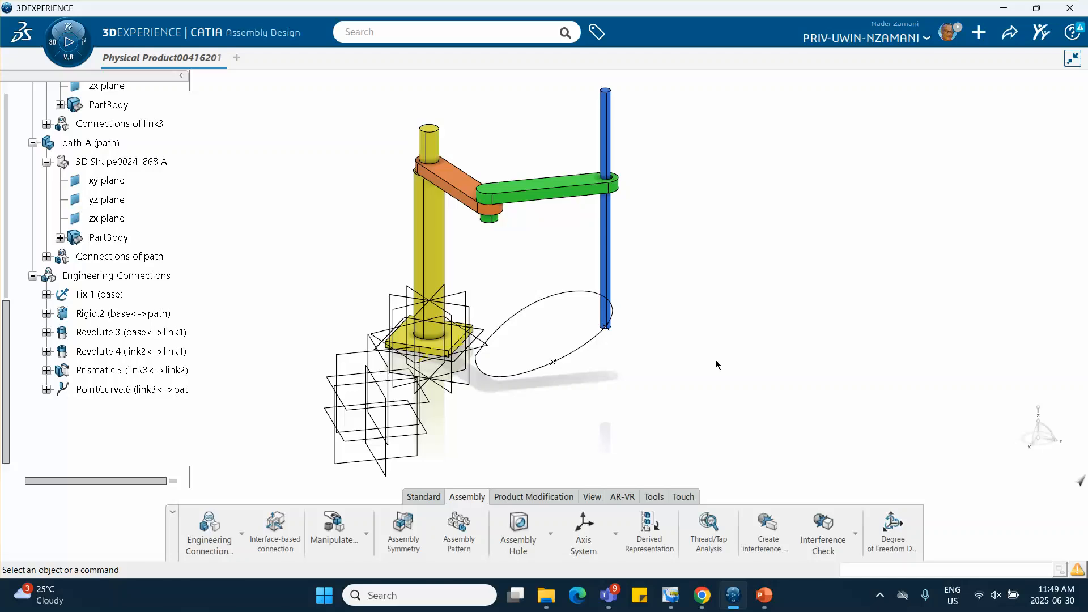
click(1010, 32)
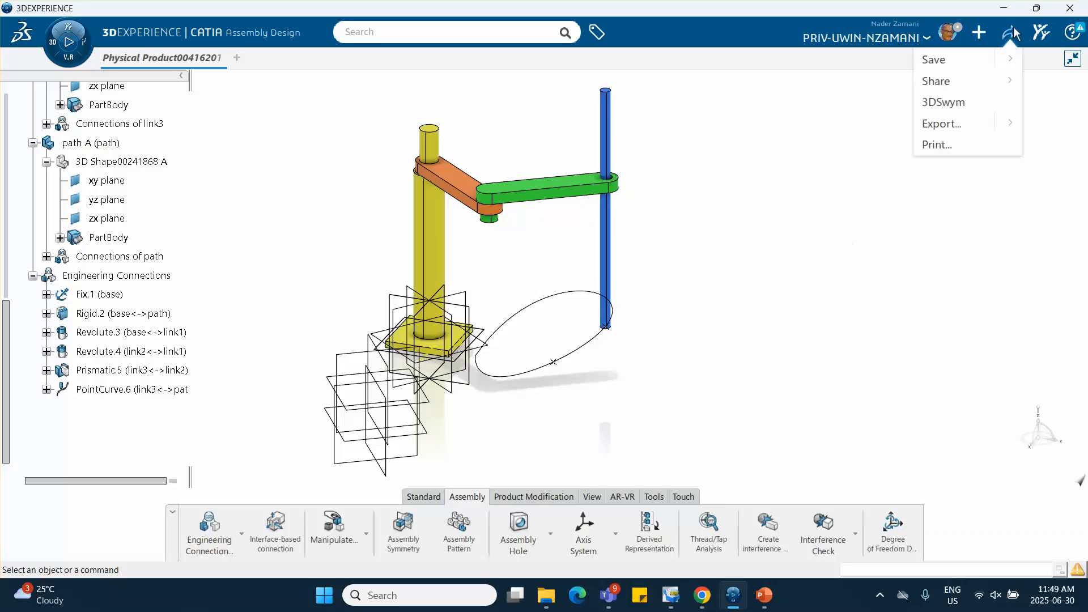
click(933, 60)
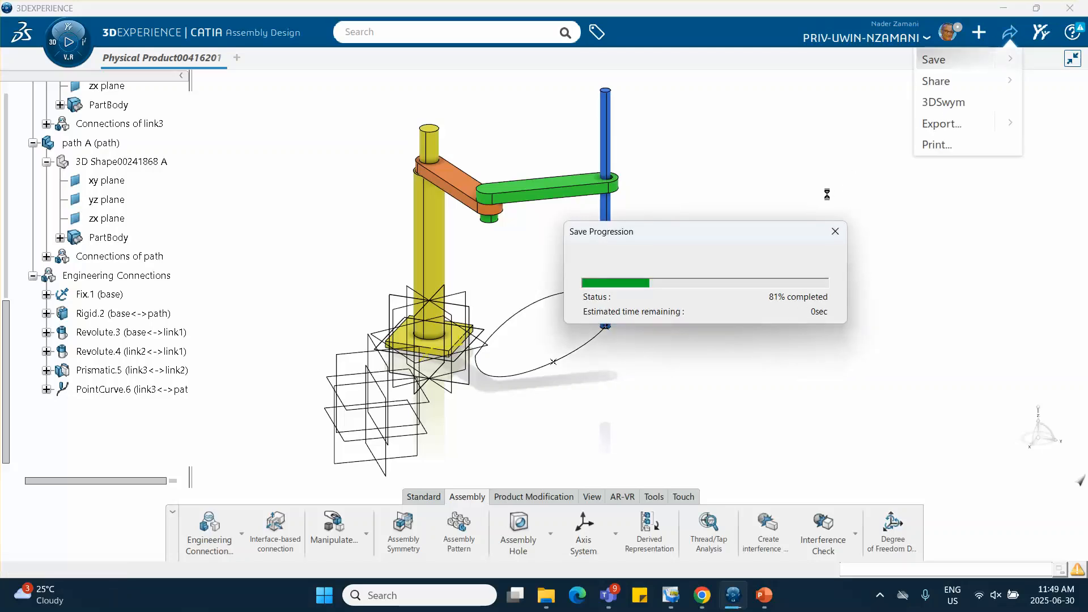
Collapse the tree nodes of base, link1, link2, link3, path and the engineering connections
click(33, 276)
click(33, 143)
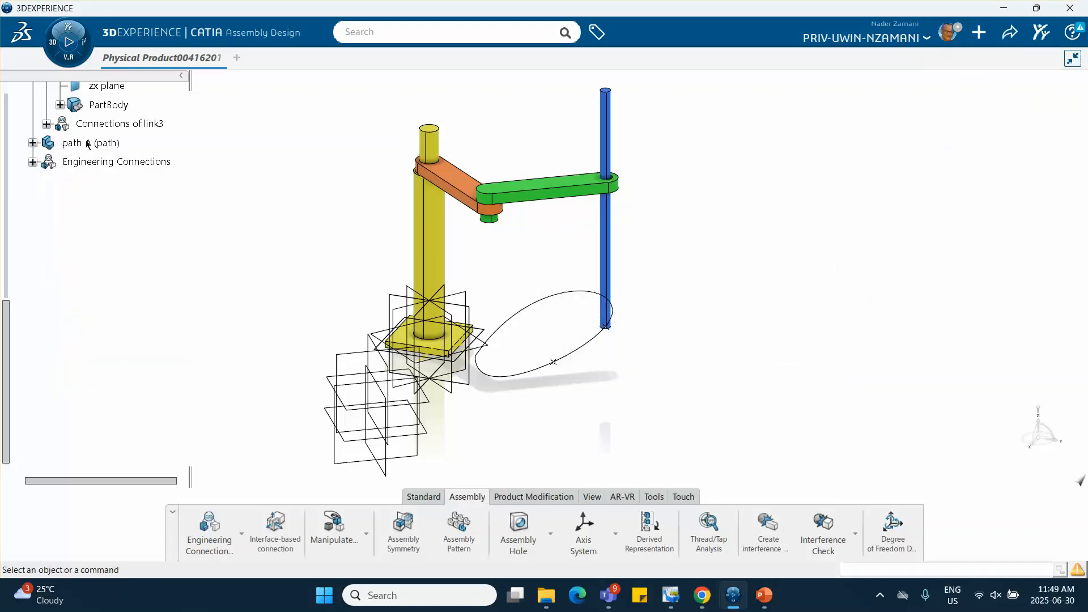
scroll(88, 145, up, 2)
click(33, 109)
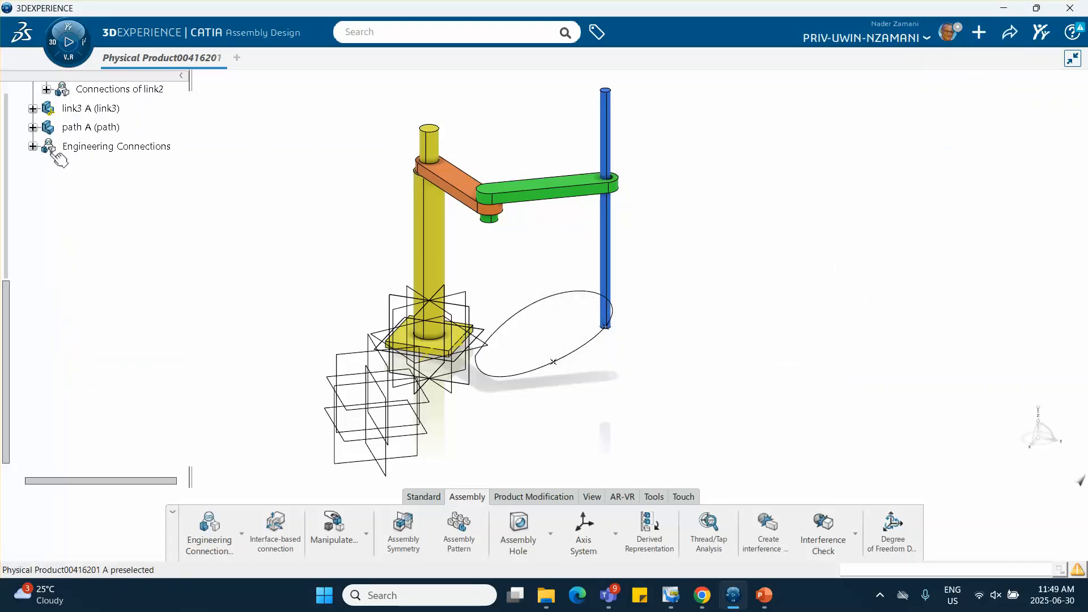
scroll(60, 159, up, 3)
click(32, 121)
scroll(39, 136, up, 3)
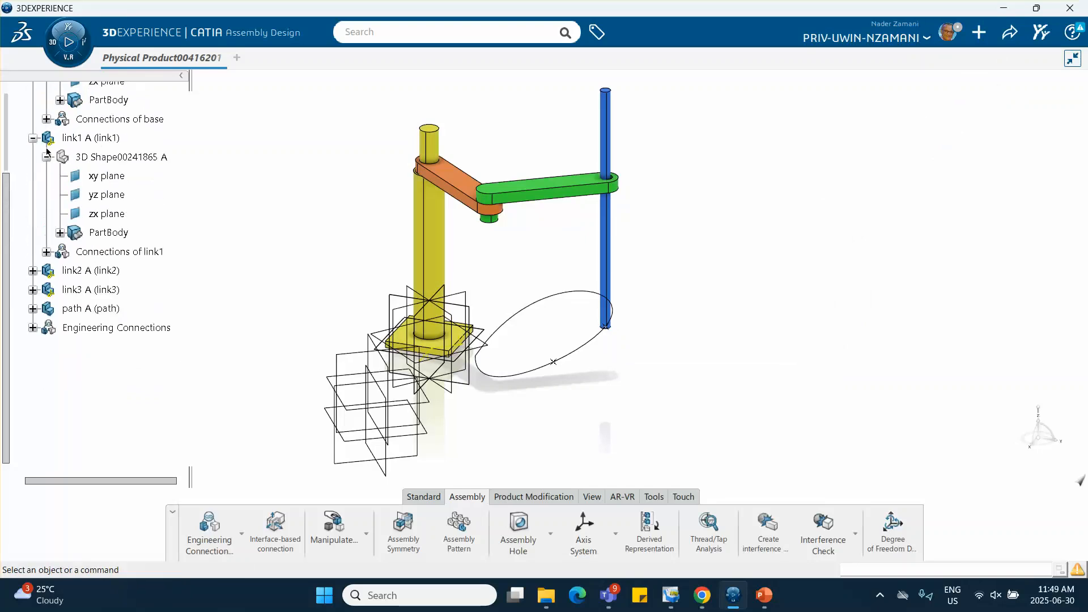
click(33, 142)
click(33, 152)
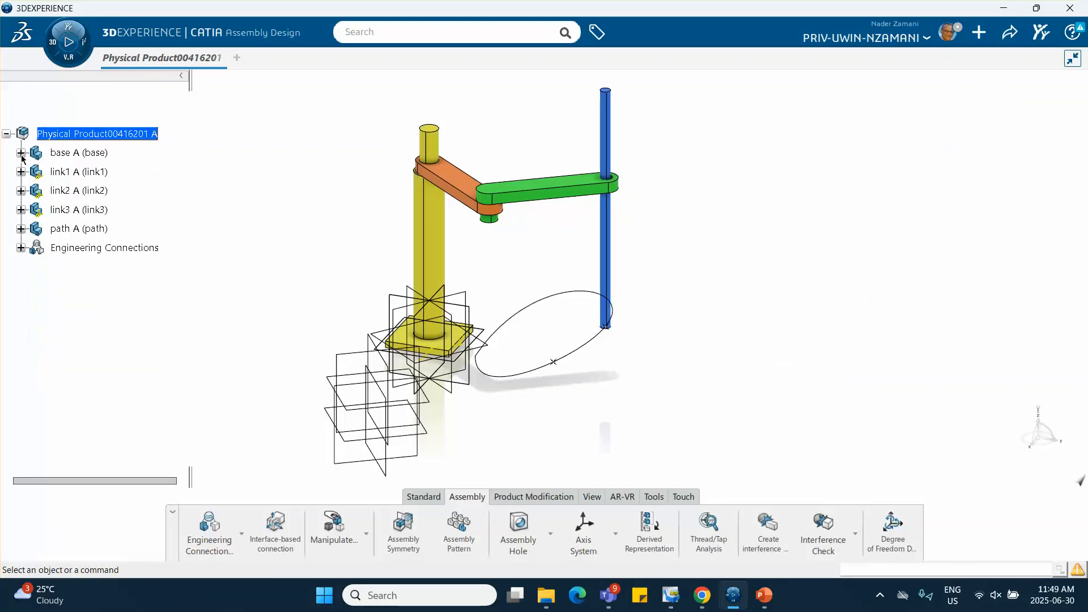
Switch to the Motion Design app and create Motion Analysis Case.1 with a new mechanism for the assembly
click(64, 64)
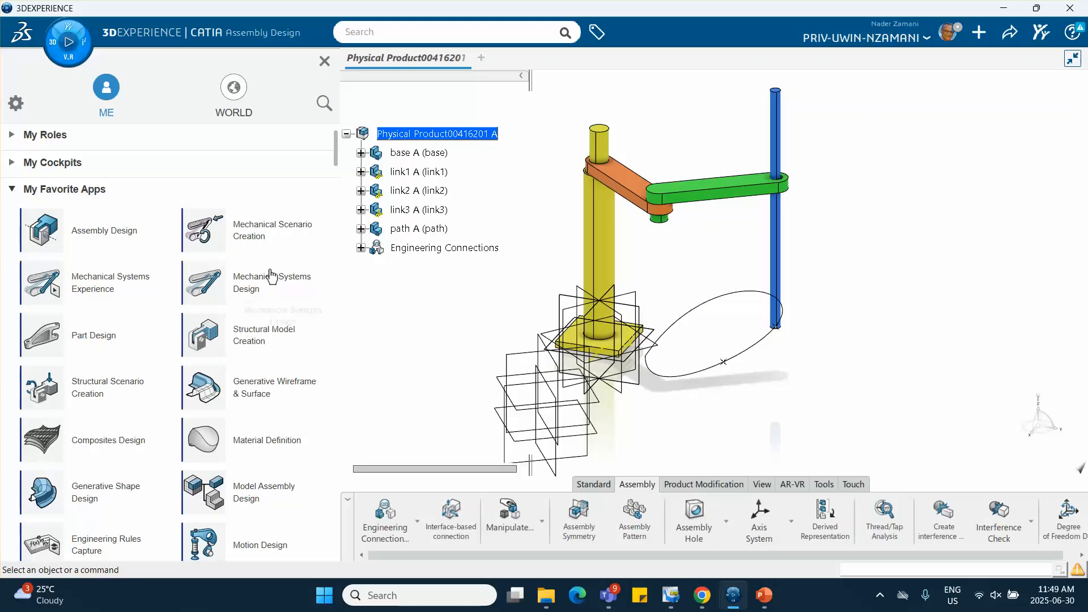
scroll(267, 283, down, 1)
click(251, 487)
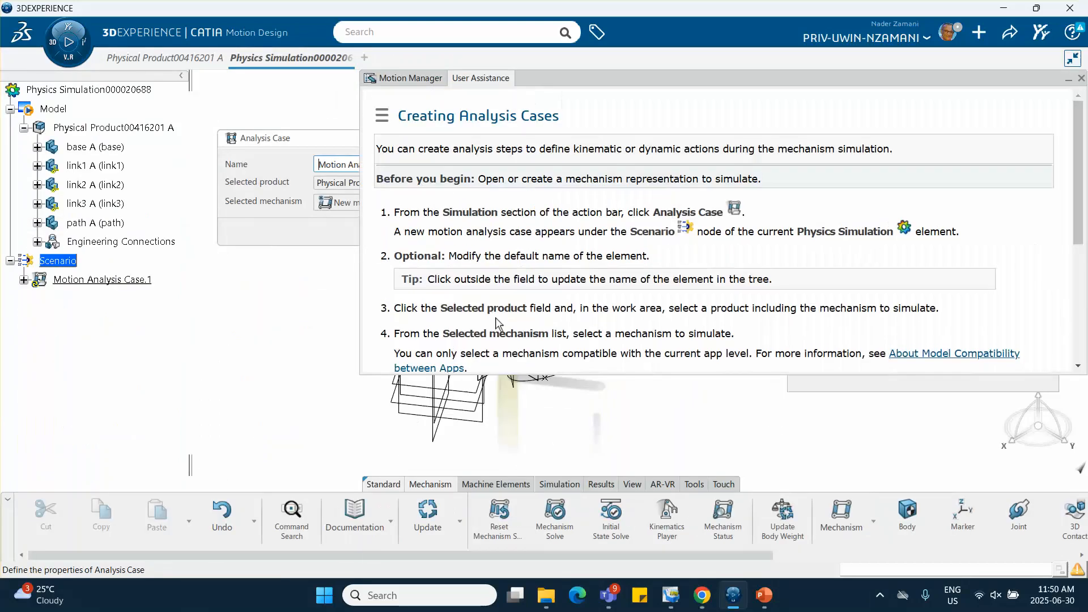
click(1081, 79)
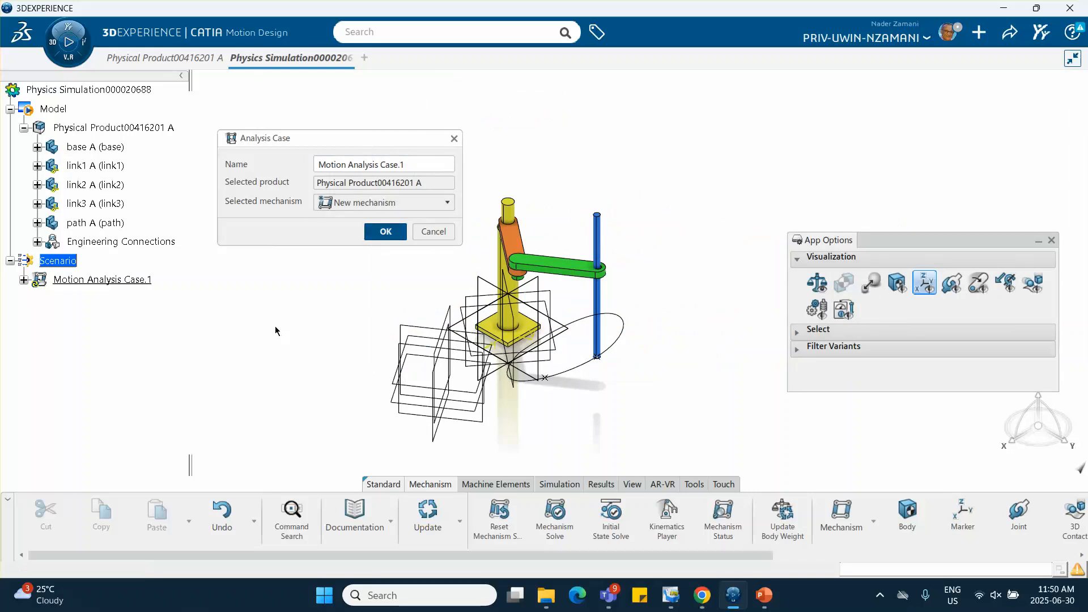
key(Return)
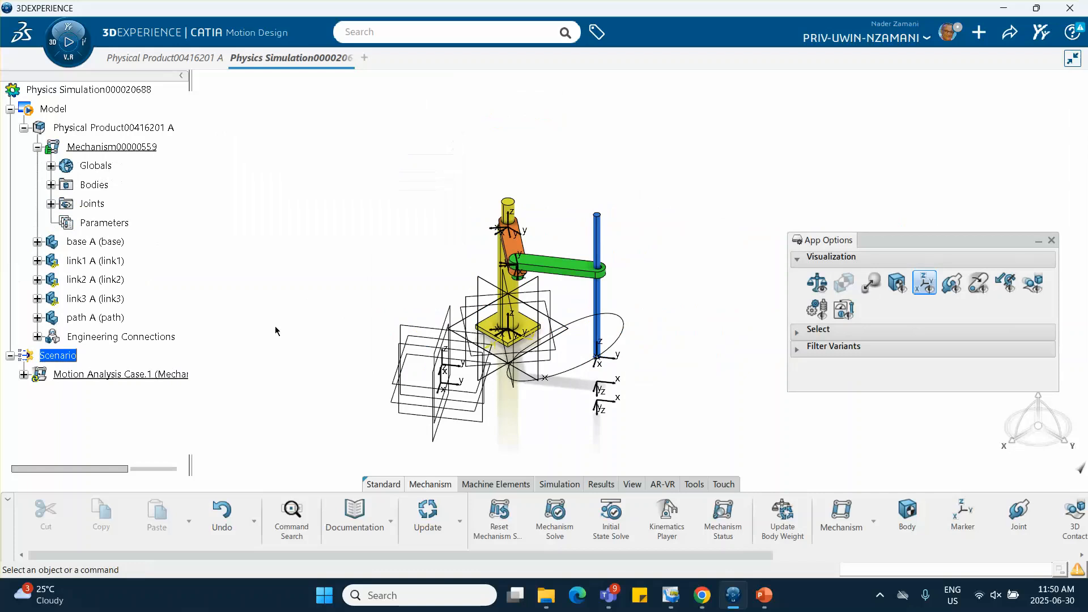
Expand the mechanism's joints and widen the tree to examine the full joint names
click(51, 204)
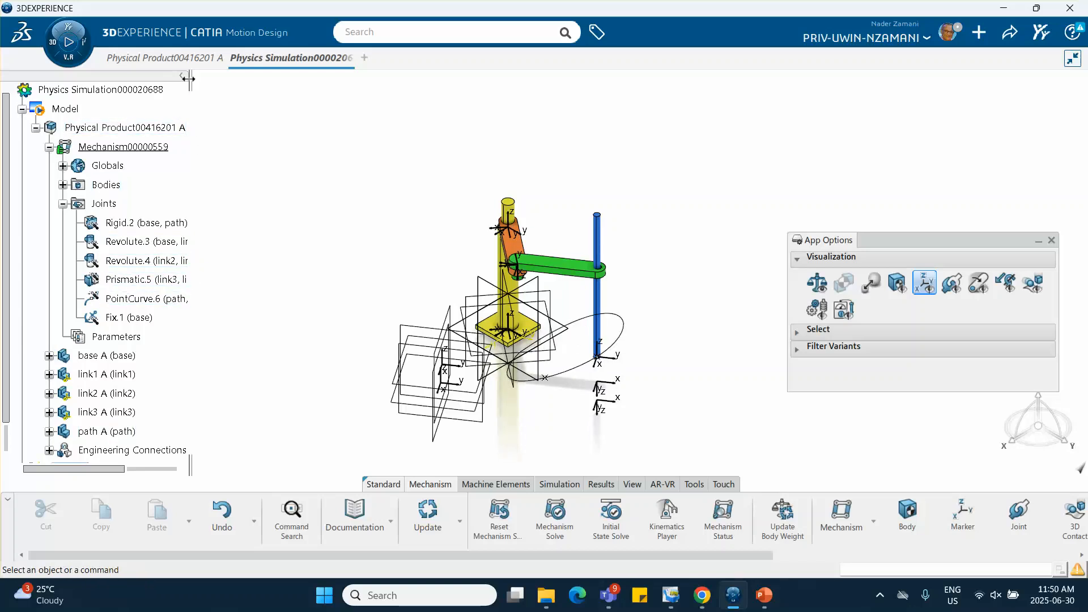
drag(189, 79, 289, 79)
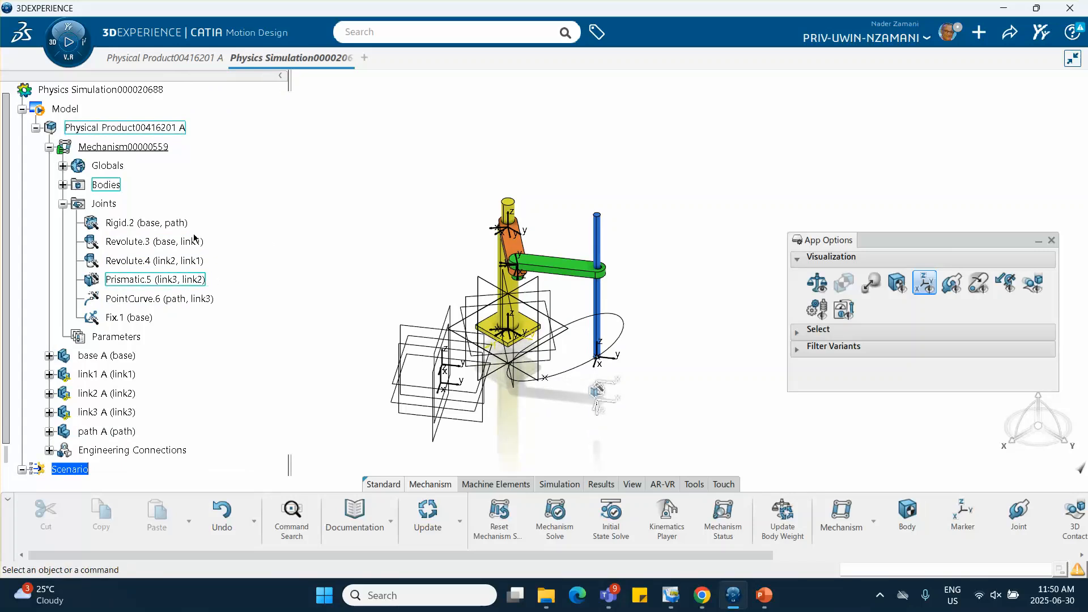
Change the motion analysis case's Dynamic Step.1 to a kinematic step
scroll(185, 287, down, 4)
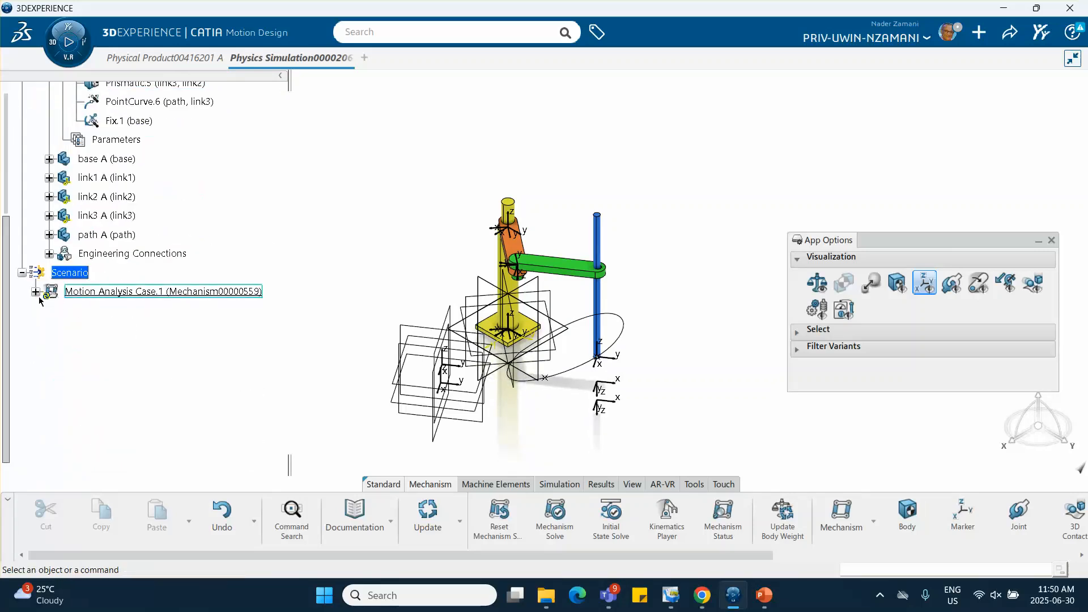
click(35, 292)
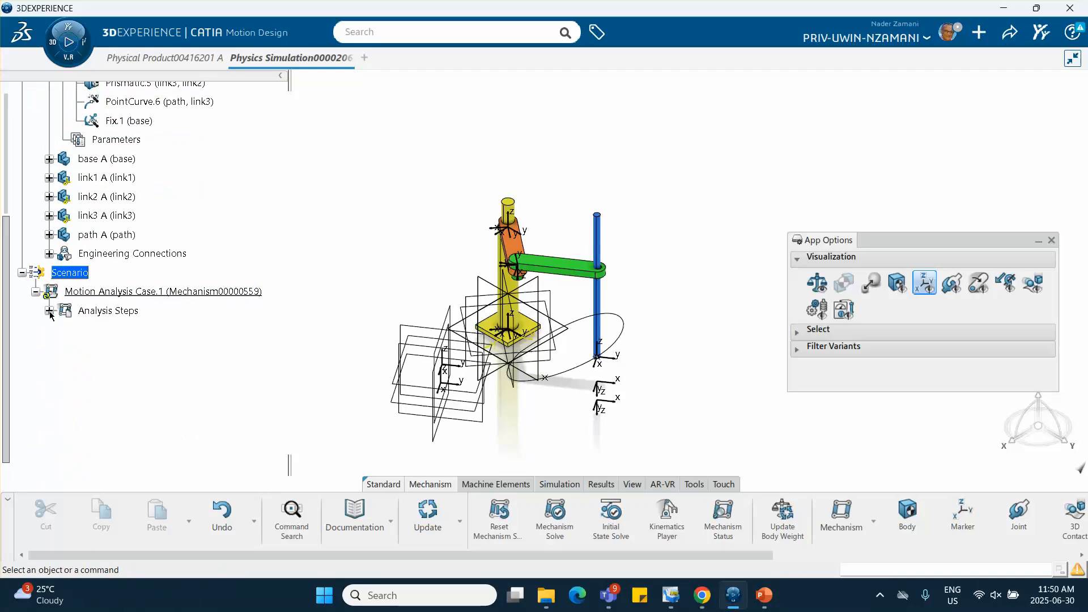
click(49, 311)
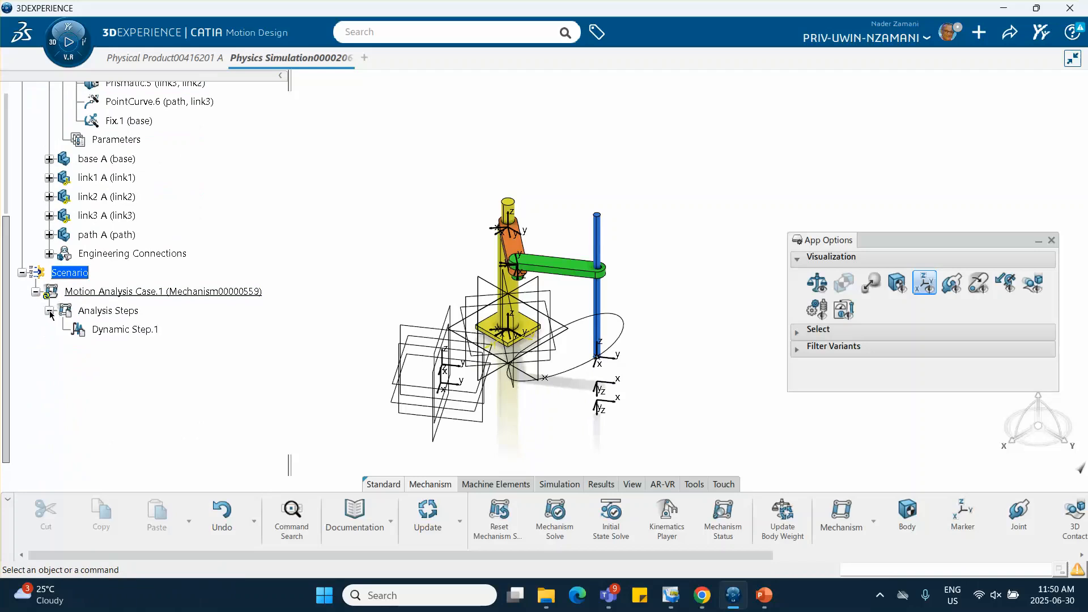
double_click(133, 332)
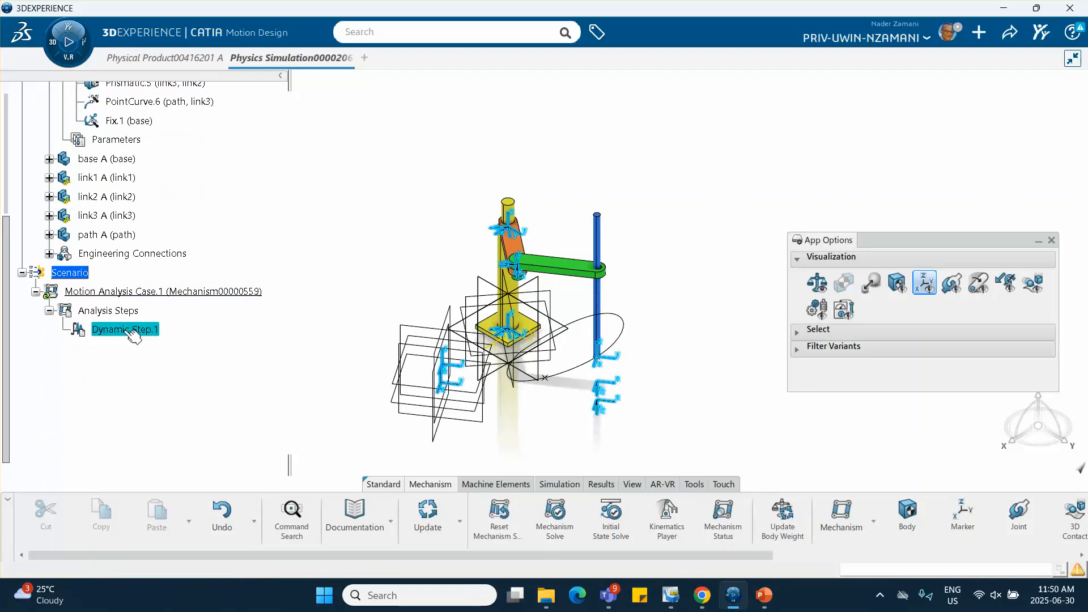
click(454, 142)
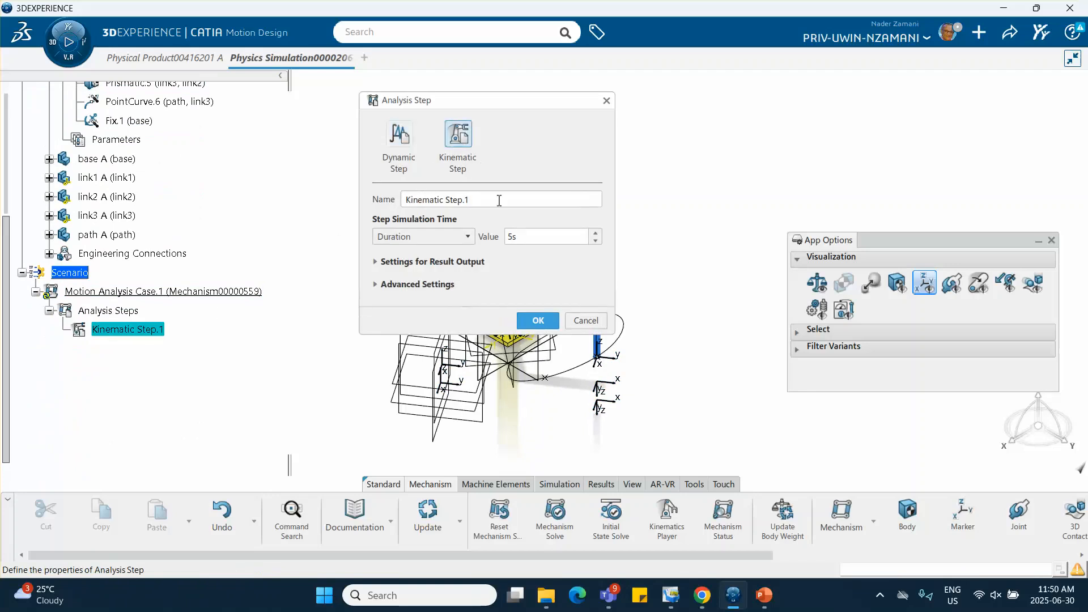
click(538, 321)
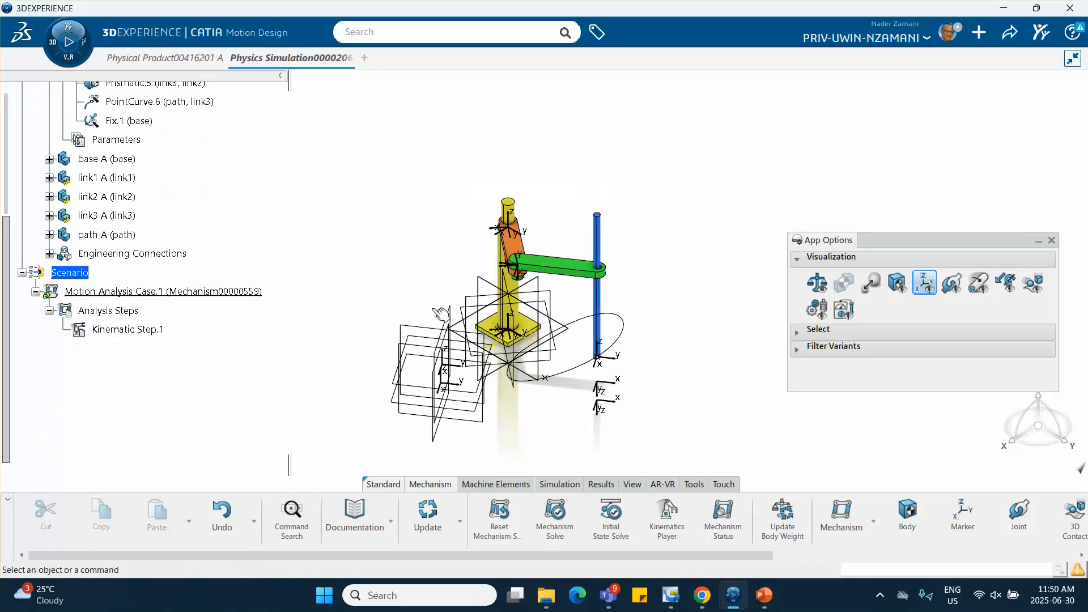
Hide all the mechanism markers in the 3D area
middle_drag(353, 272, 365, 212)
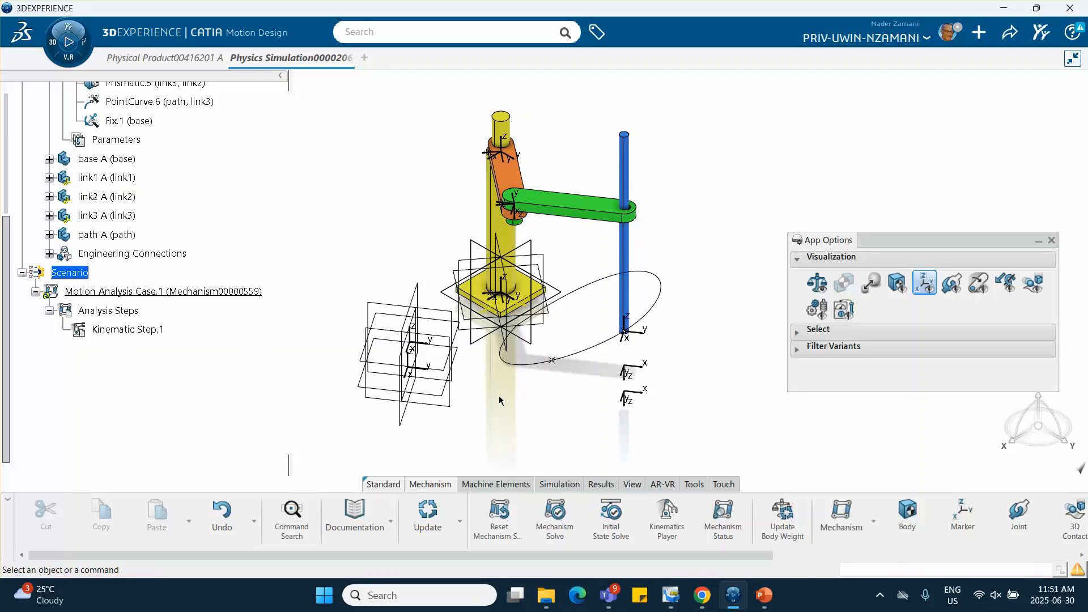
click(927, 285)
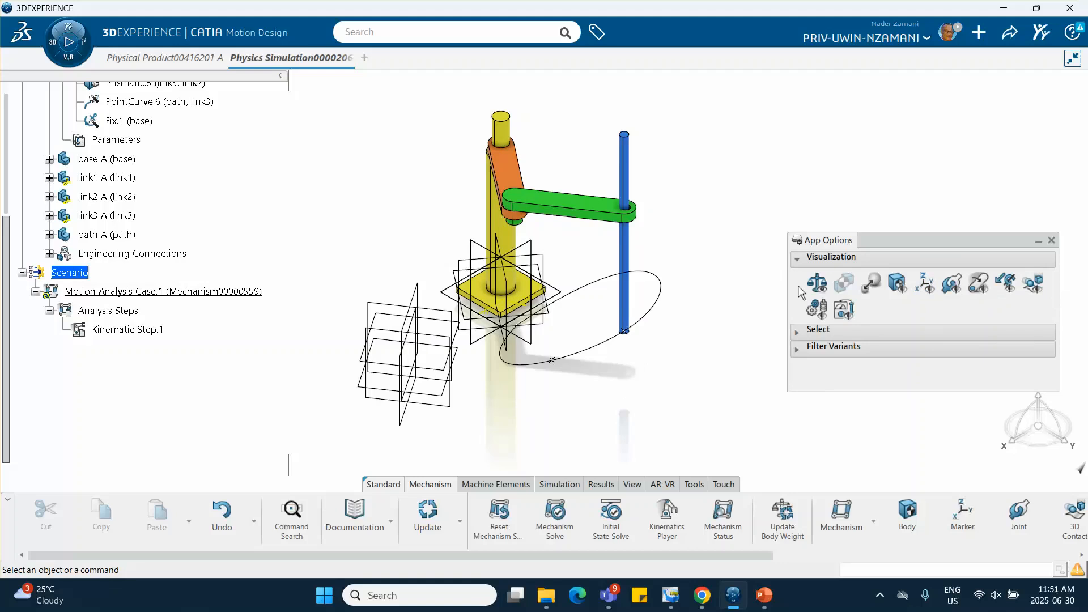
right_click(317, 180)
click(272, 186)
Search the whole model for elements of the plane type and select them all
key(ctrl+f)
click(748, 234)
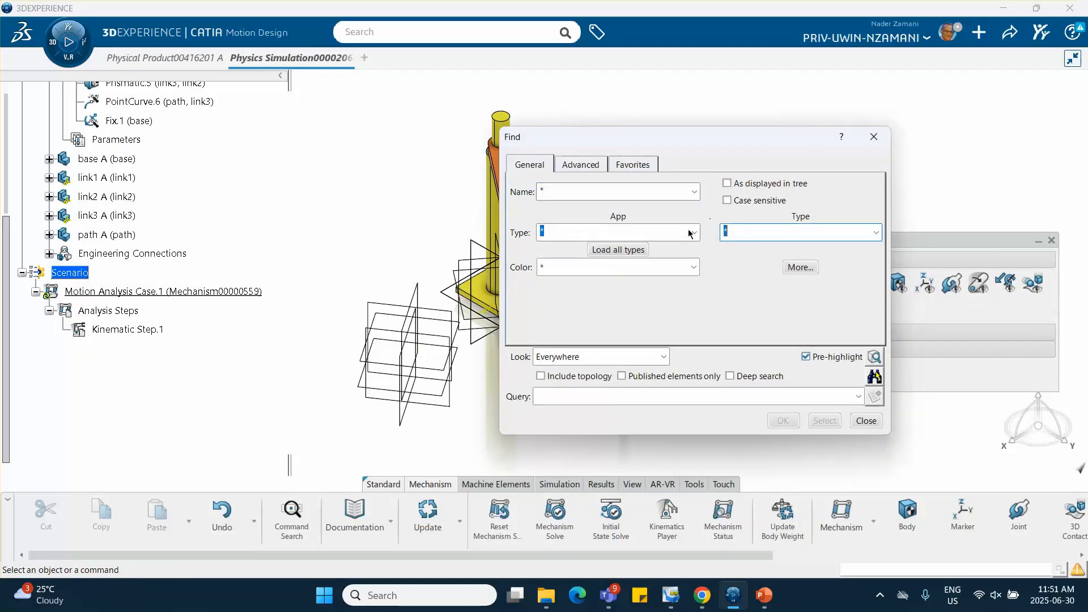
text(plane)
click(875, 377)
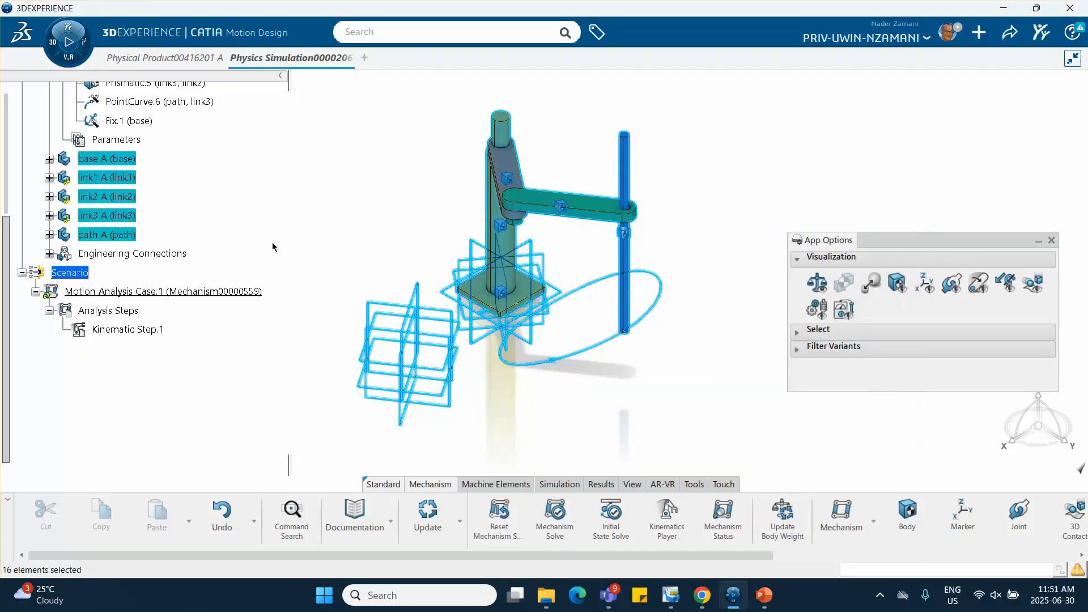
click(105, 178)
right_click(112, 178)
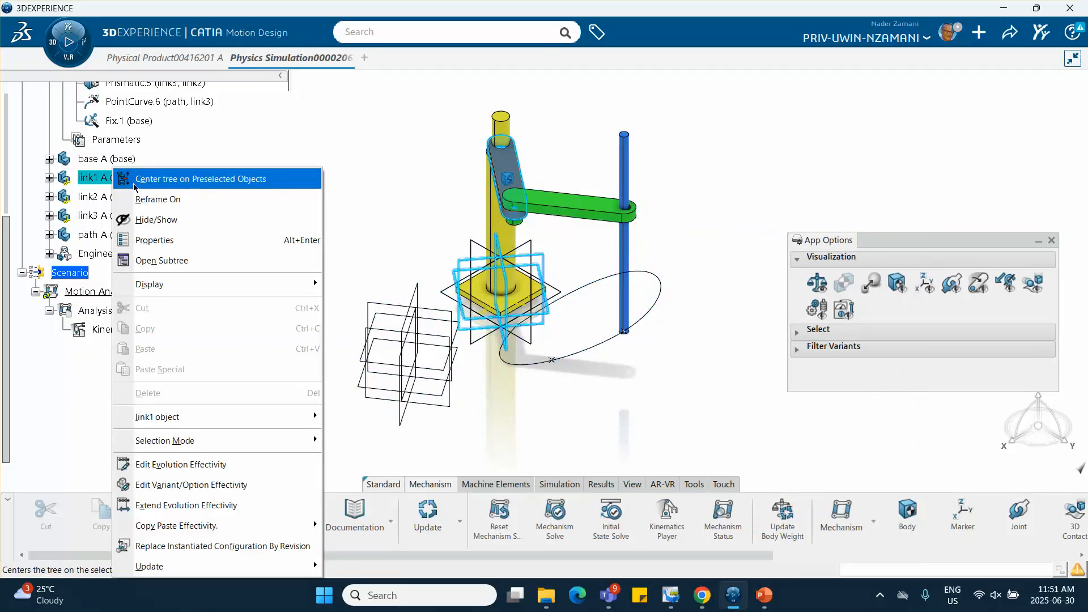
click(372, 176)
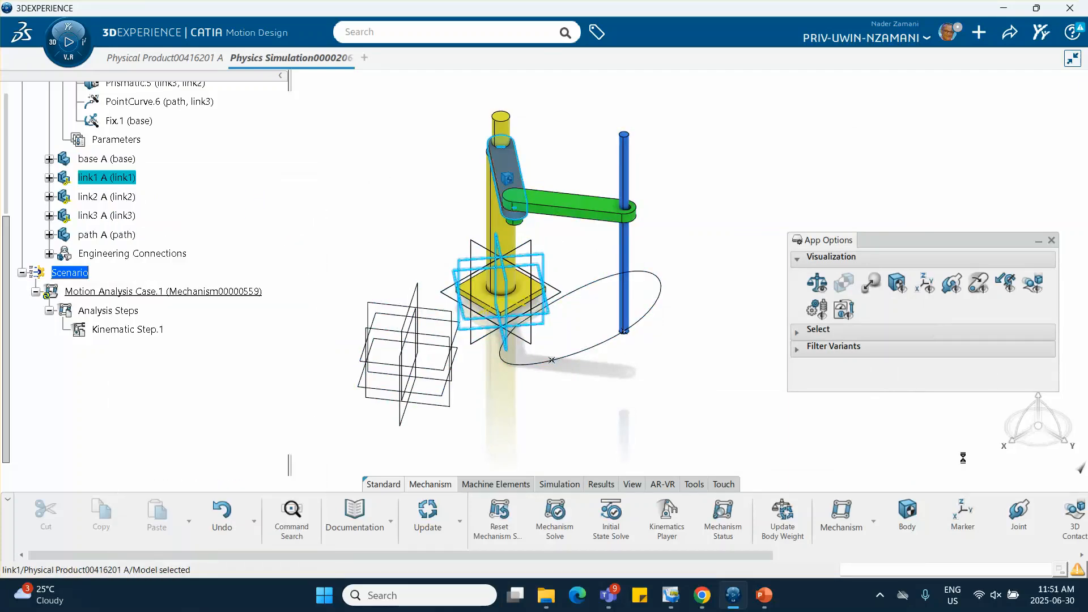
click(772, 396)
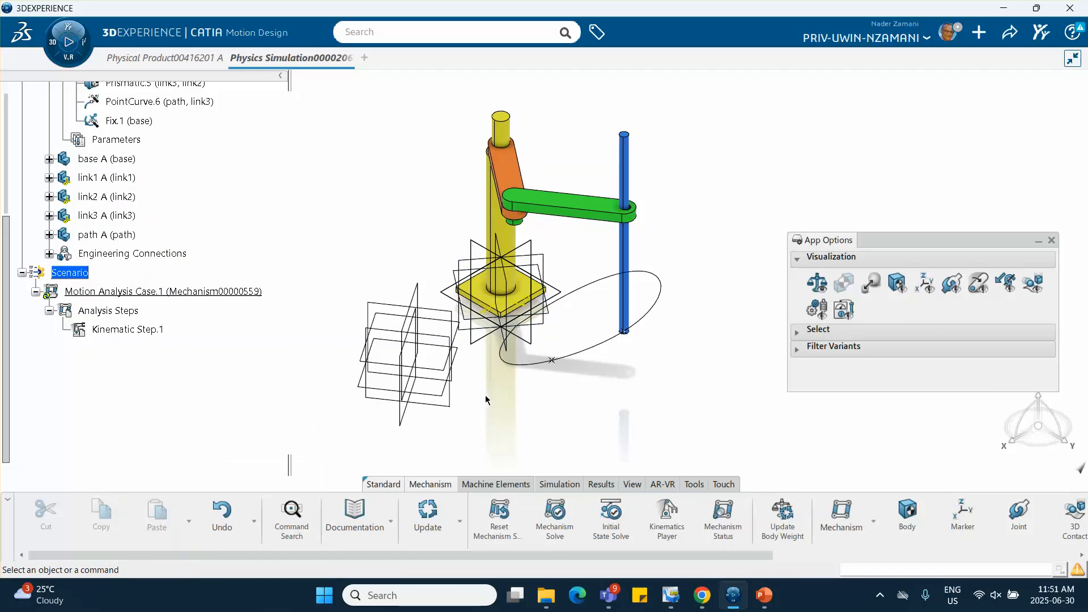
Search the whole model for plane-type elements, select them all and hide them
key(ctrl+f)
click(751, 234)
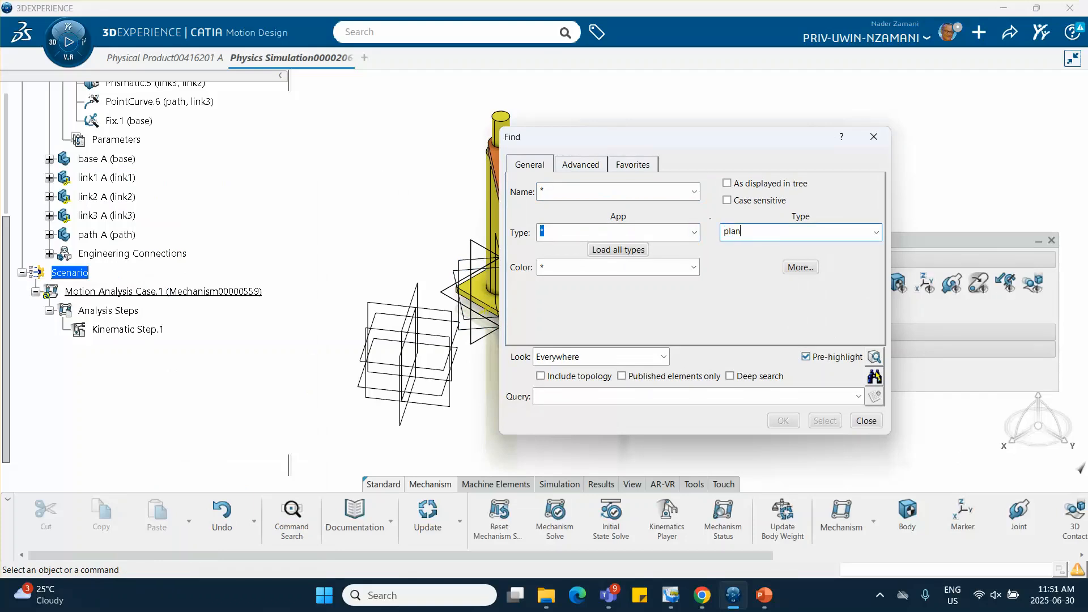
click(875, 379)
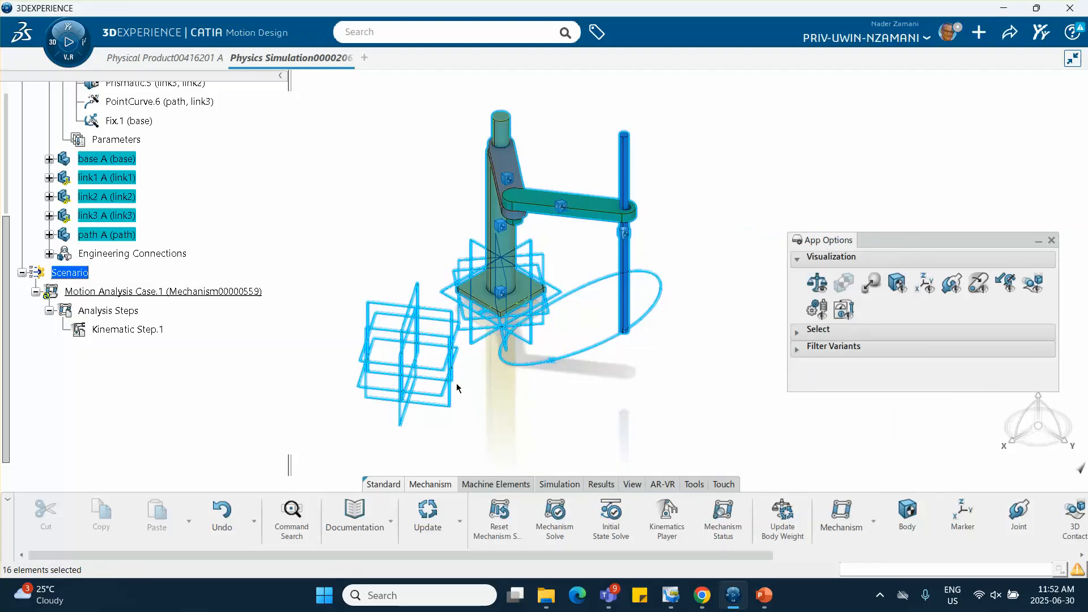
right_click(450, 169)
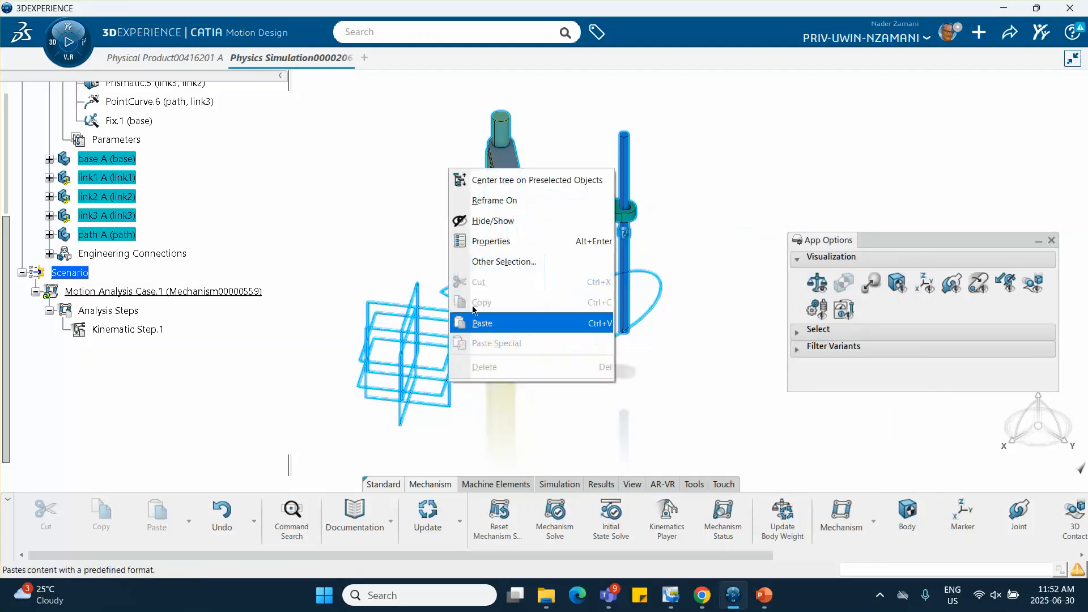
click(478, 222)
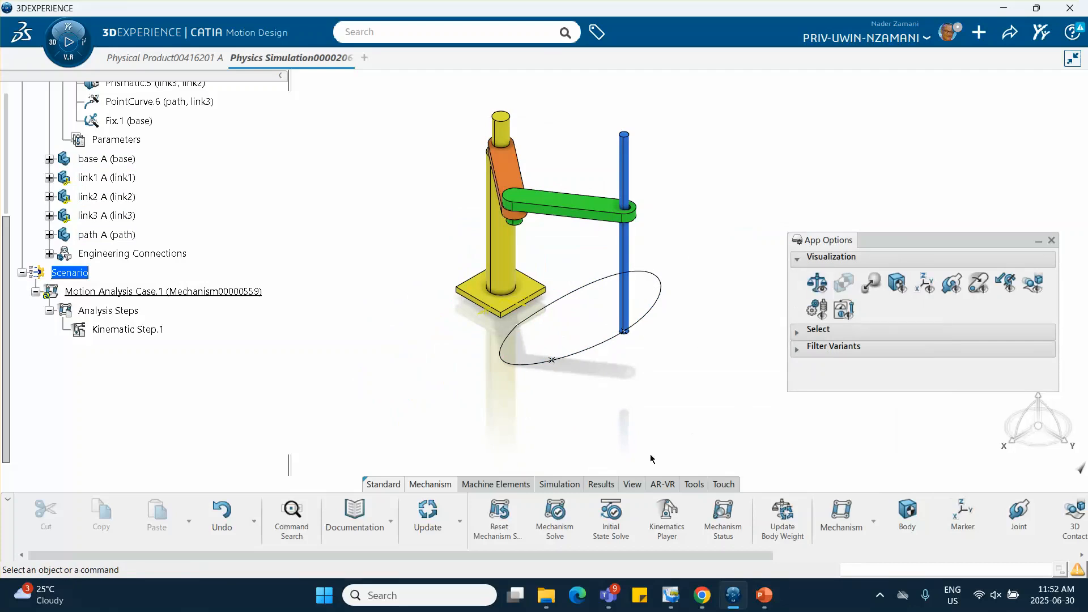
Test the arm's motion in the Kinematics Player by varying PointCurve.6's curve arc, then reset the position and discard the changes
click(671, 517)
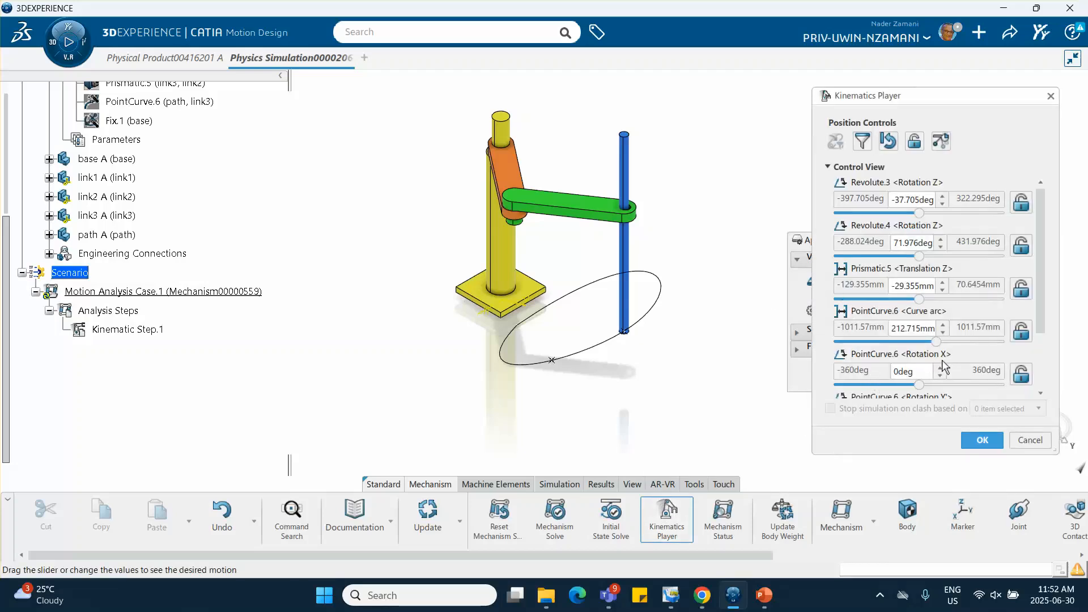
drag(937, 342, 896, 342)
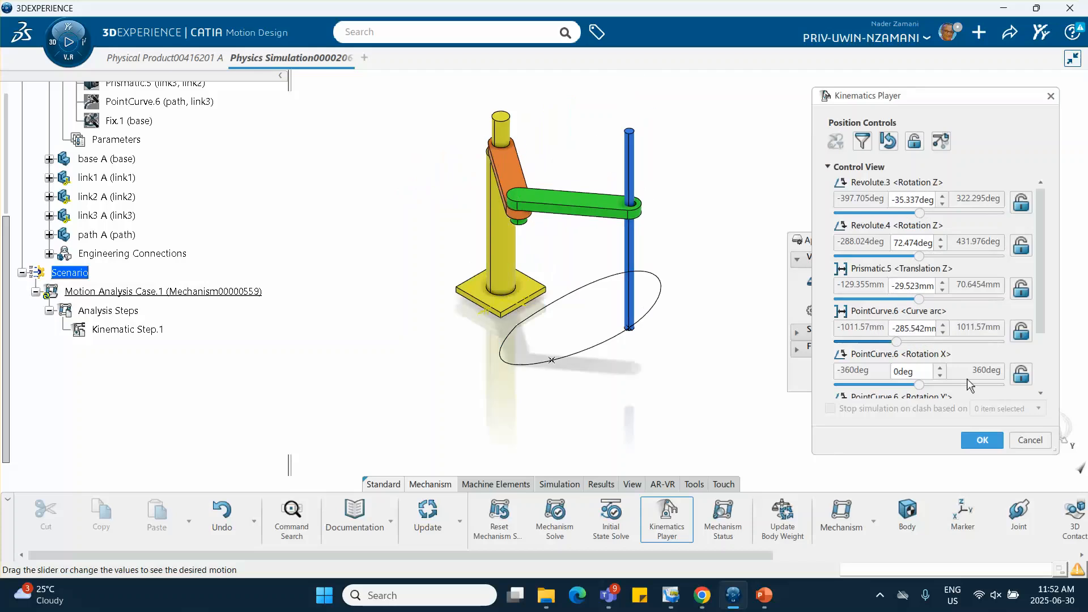
click(894, 146)
click(1023, 435)
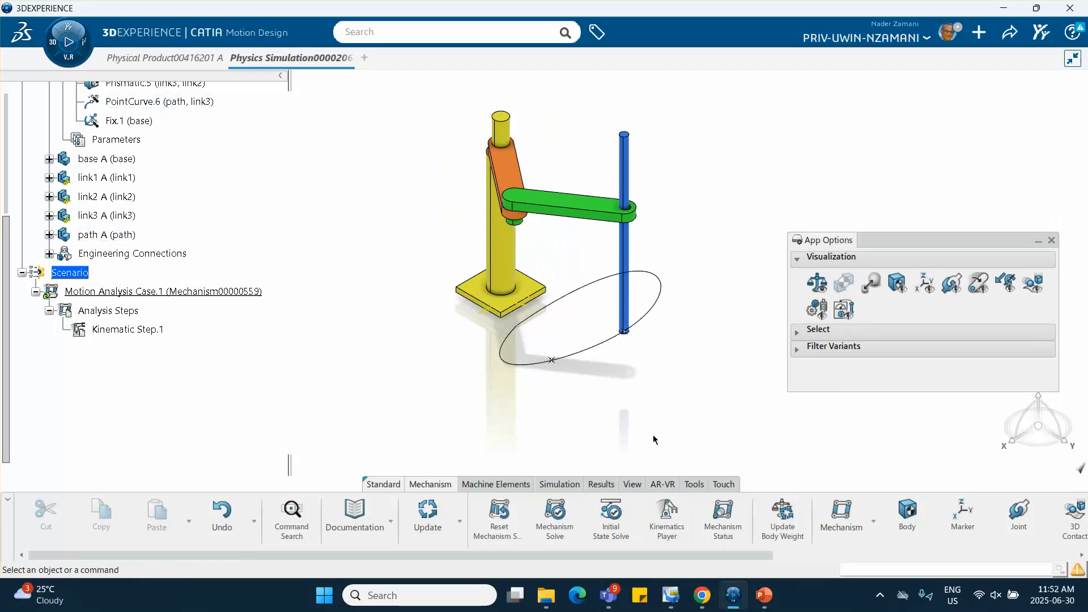
Start a motion driver and assign it to the PointCurve.6 joint between the path and link3
scroll(808, 527, down, 5)
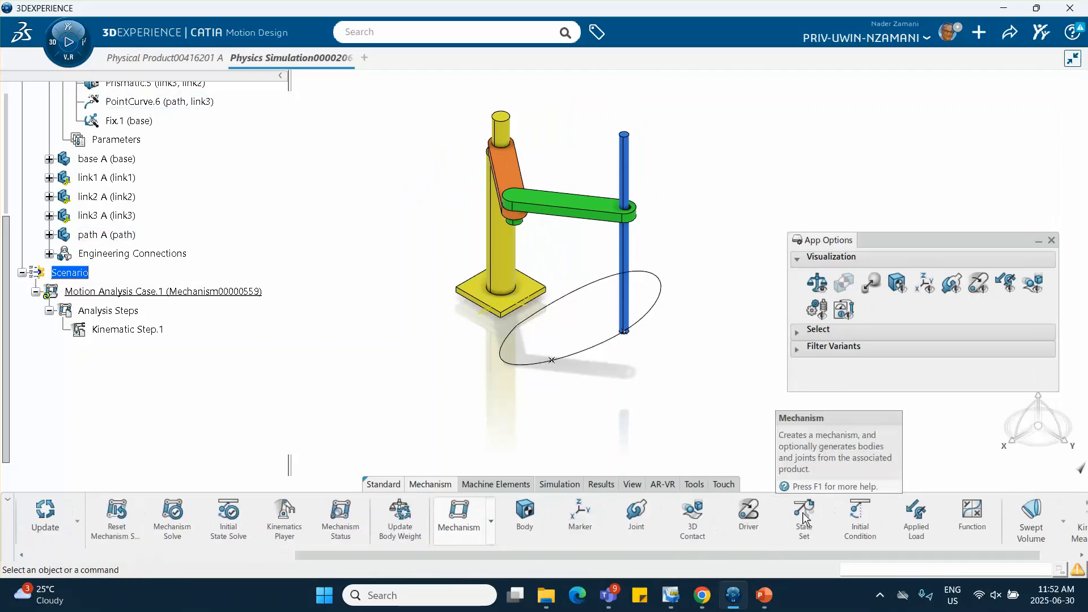
scroll(777, 513, down, 1)
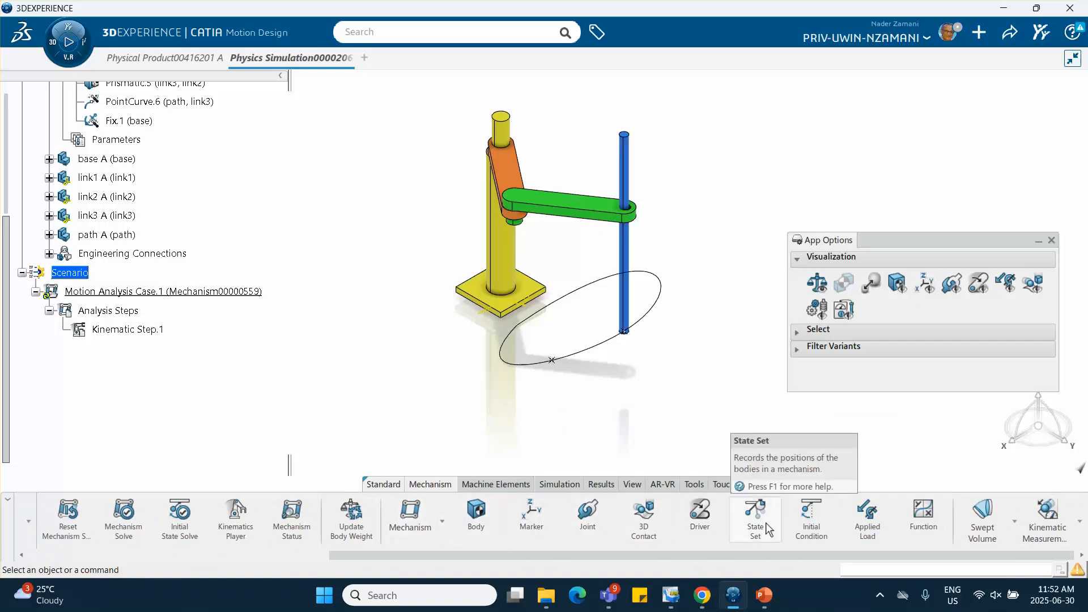
click(700, 516)
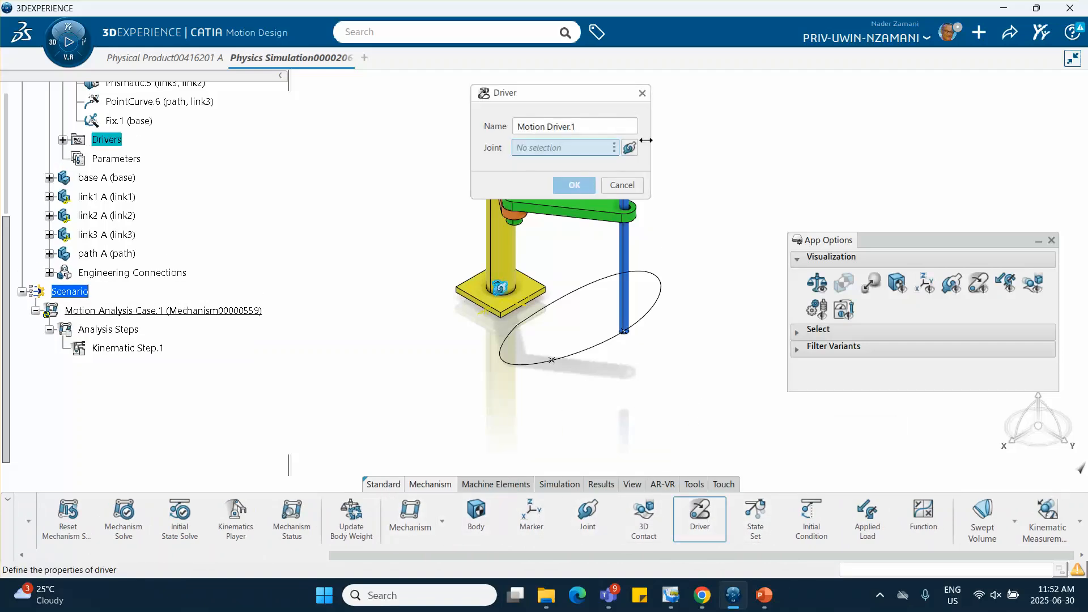
drag(584, 94, 779, 111)
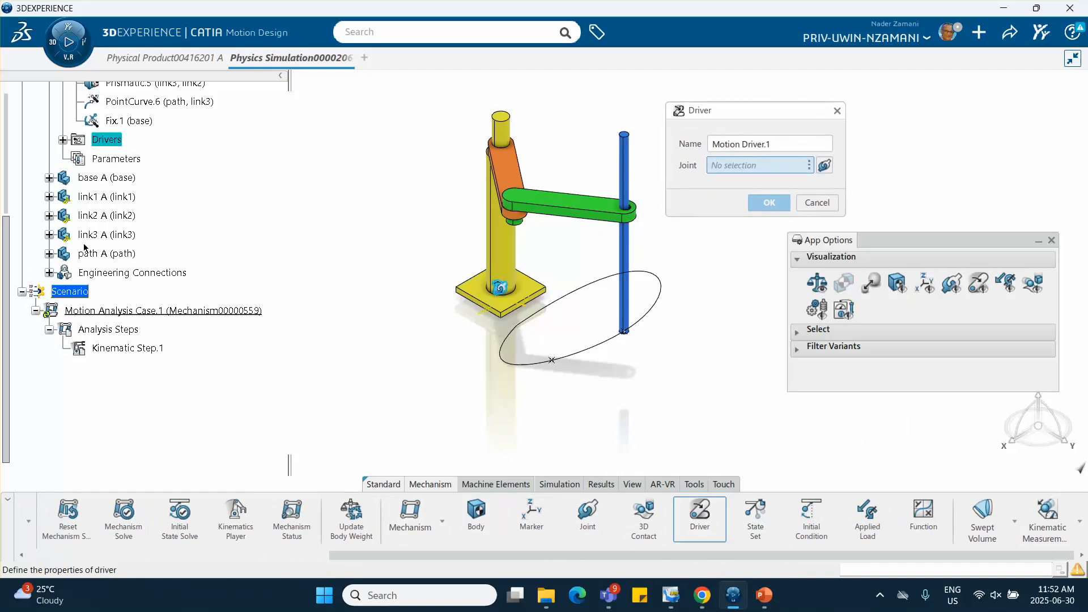
scroll(116, 215, up, 3)
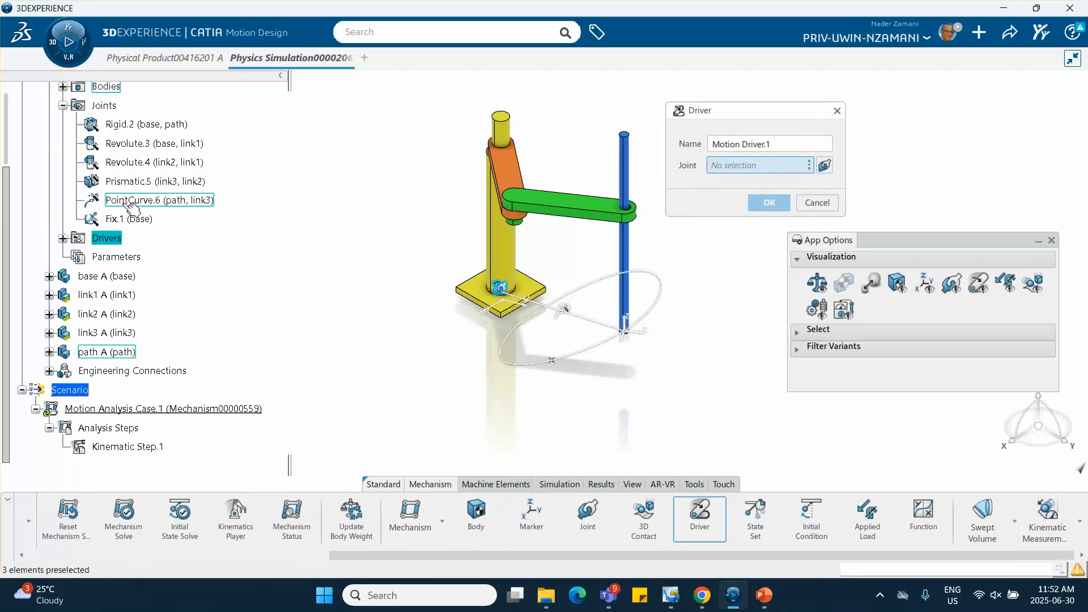
click(126, 204)
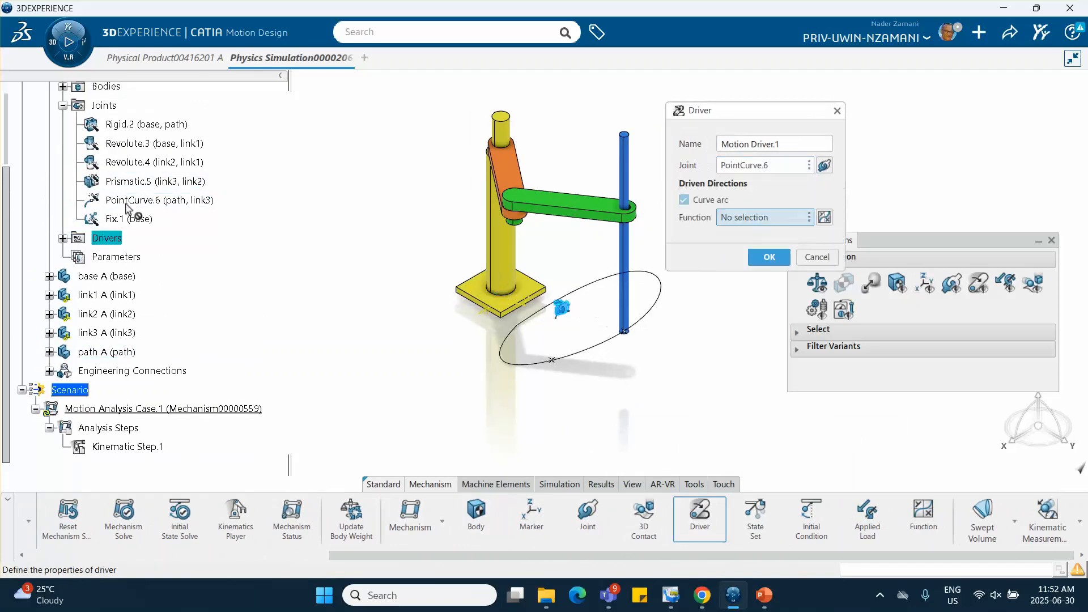
Give the driver a constant velocity function of 1 m_s over time and create the driver
click(824, 217)
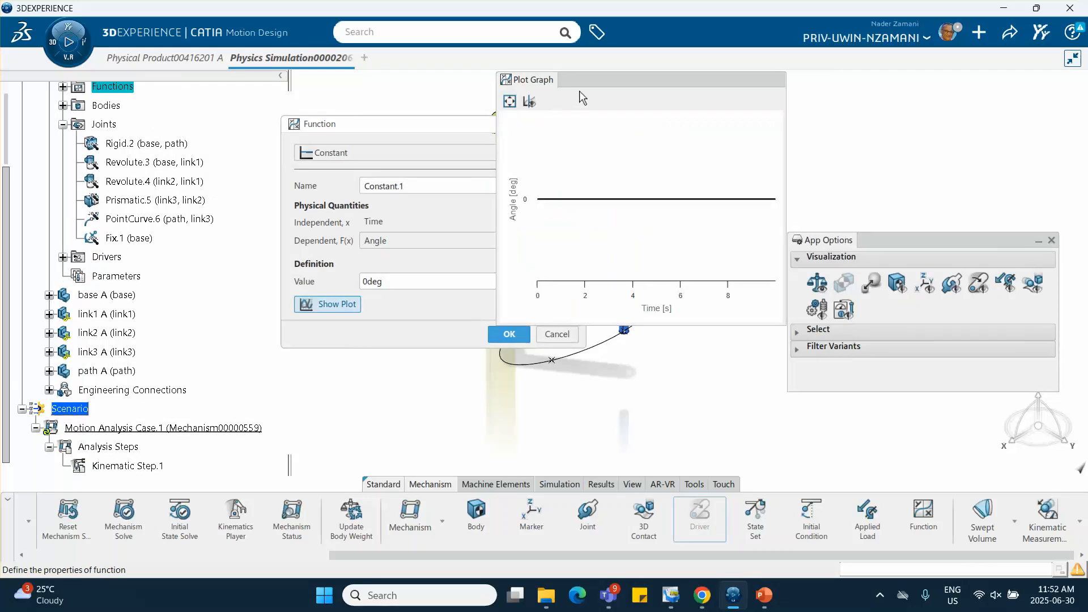
drag(580, 85, 726, 81)
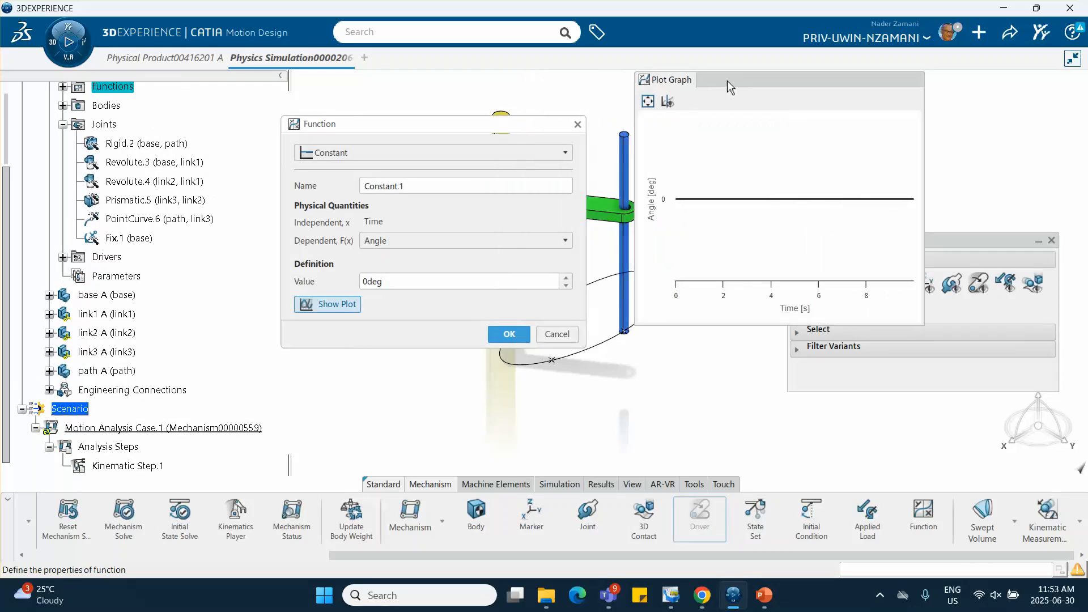
click(444, 240)
click(393, 271)
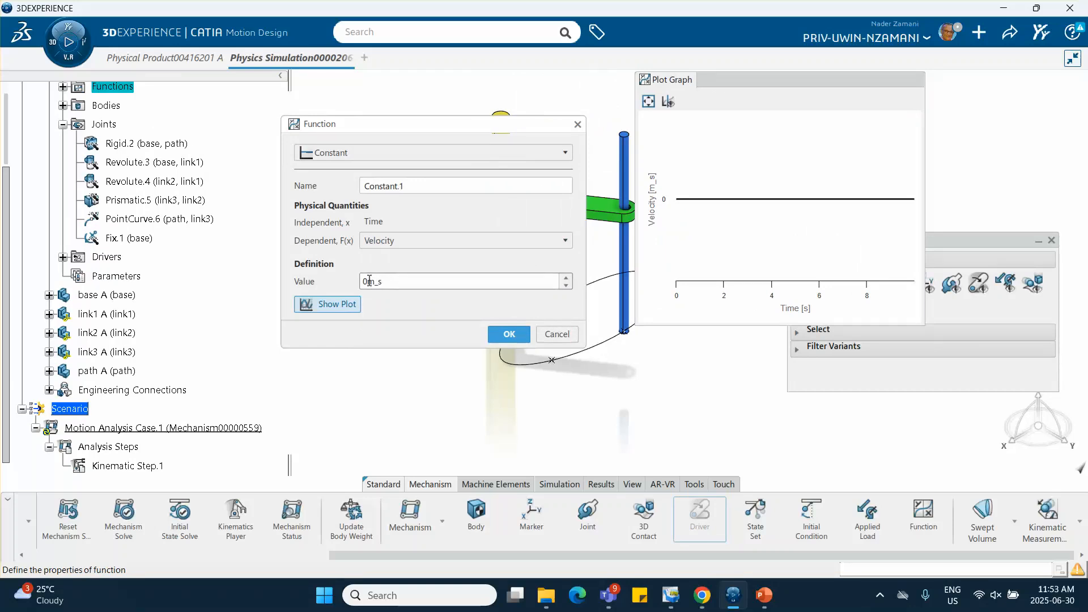
key(BackSpace)
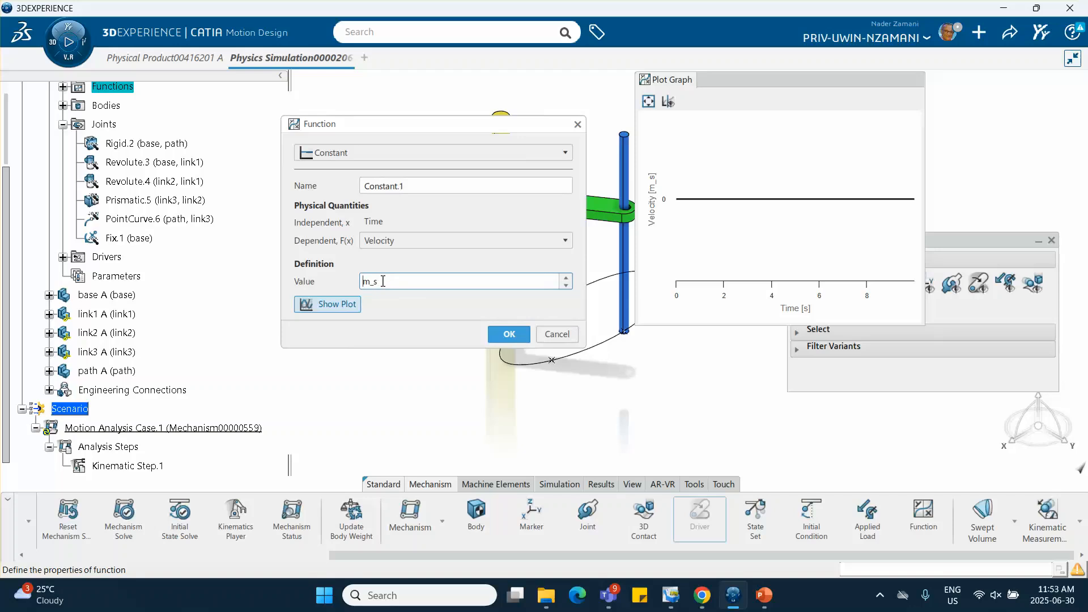
text(1)
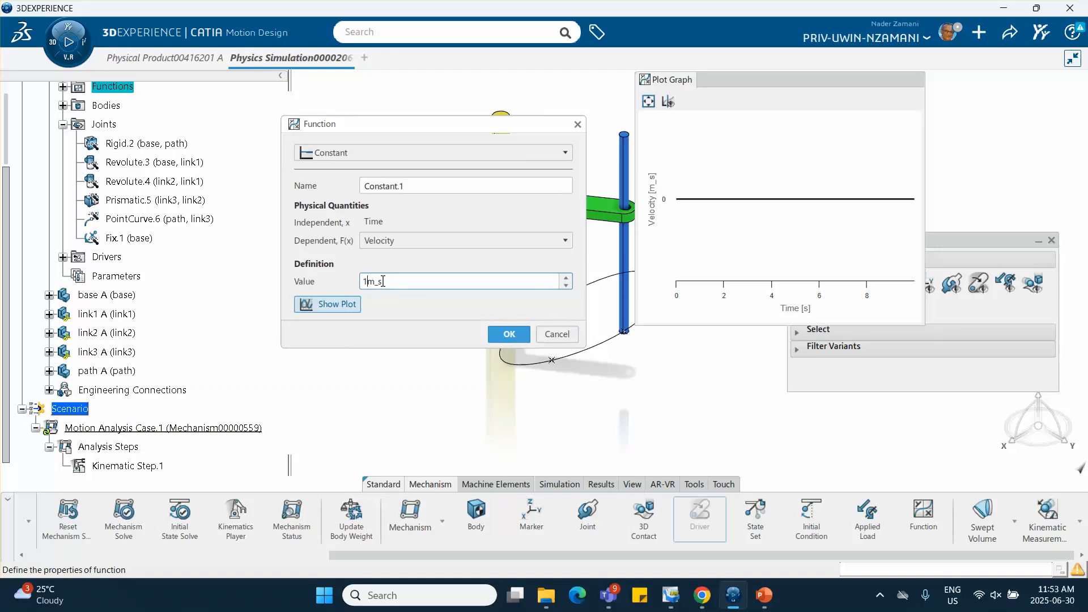
click(504, 335)
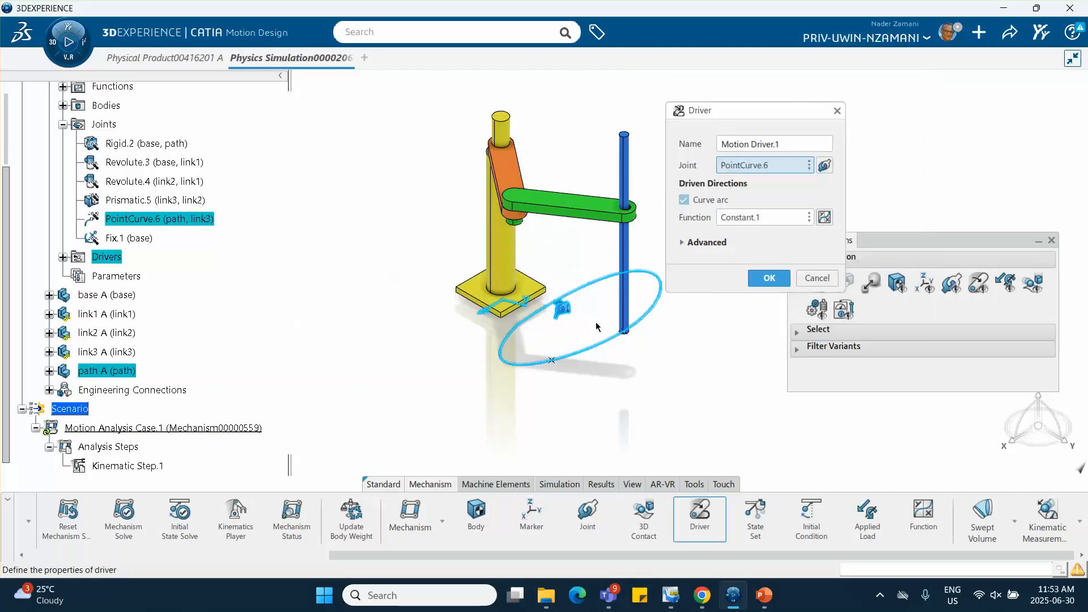
click(769, 278)
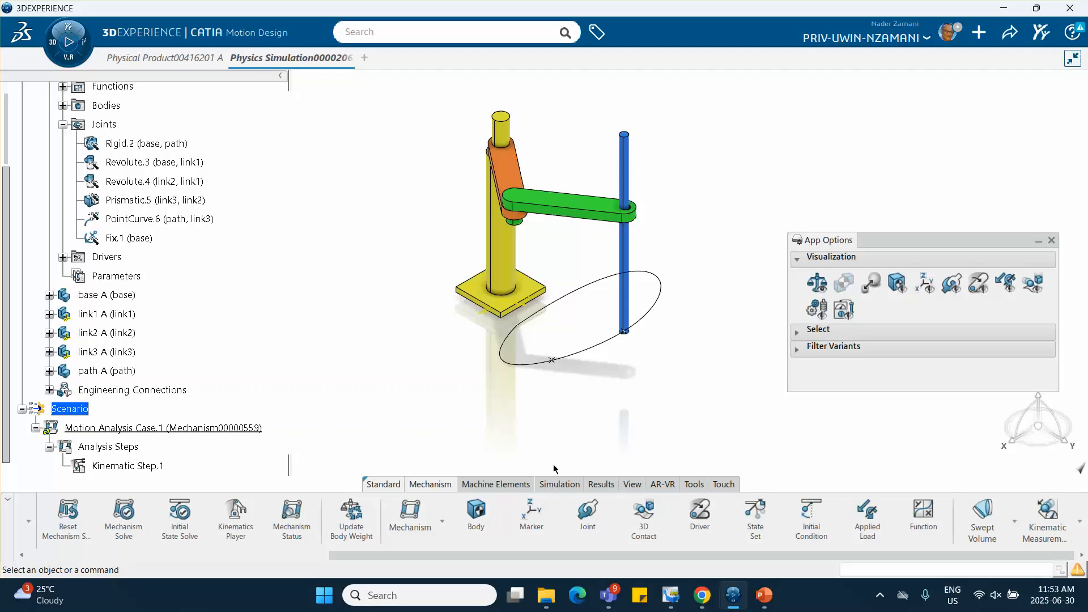
Run the motion analysis case and close the computation report
click(558, 487)
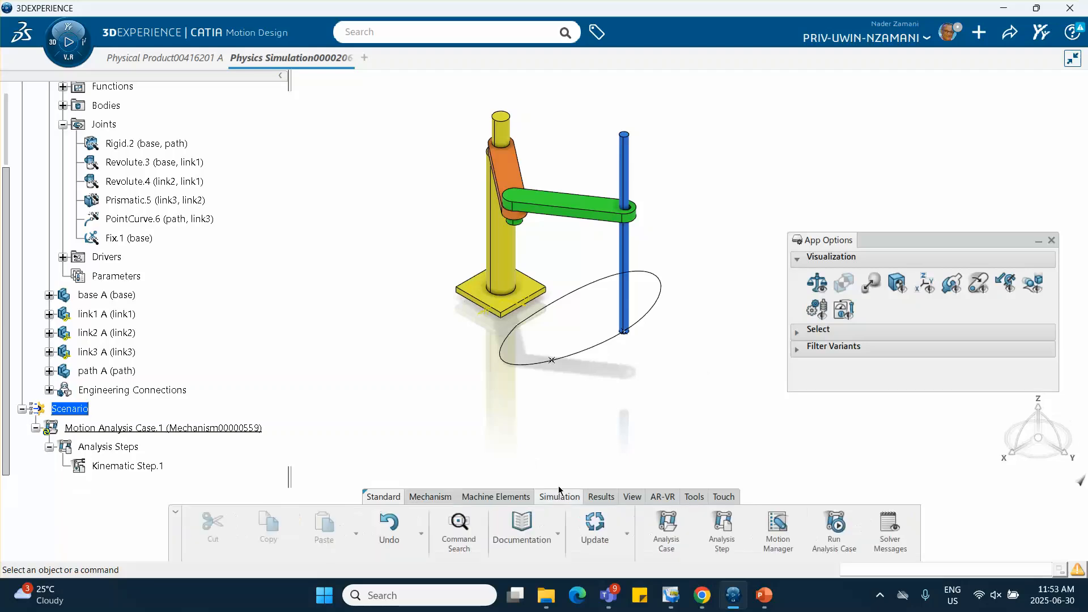
click(834, 527)
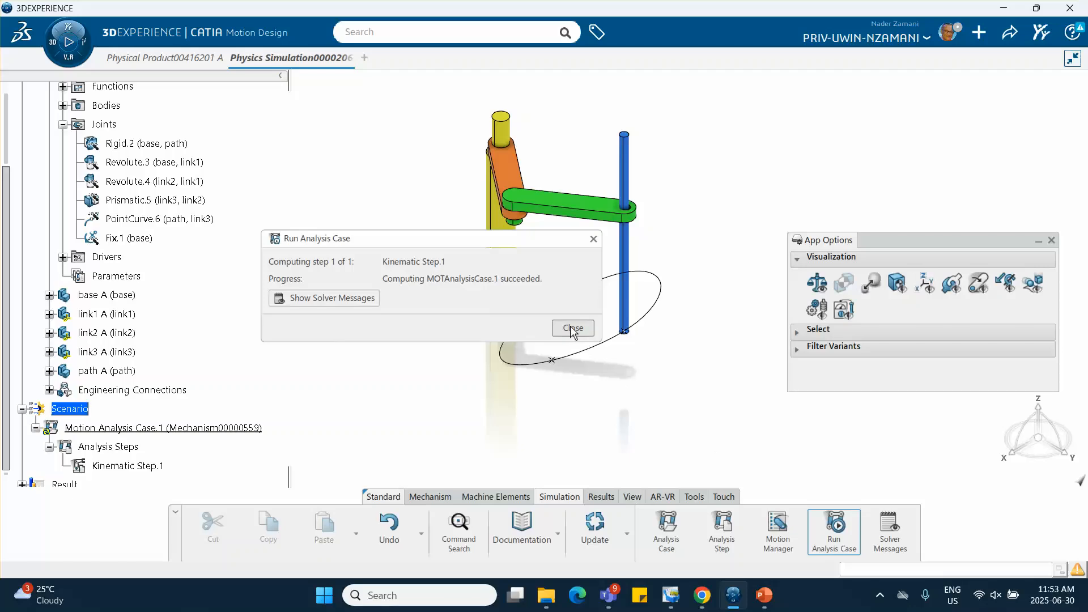
click(572, 329)
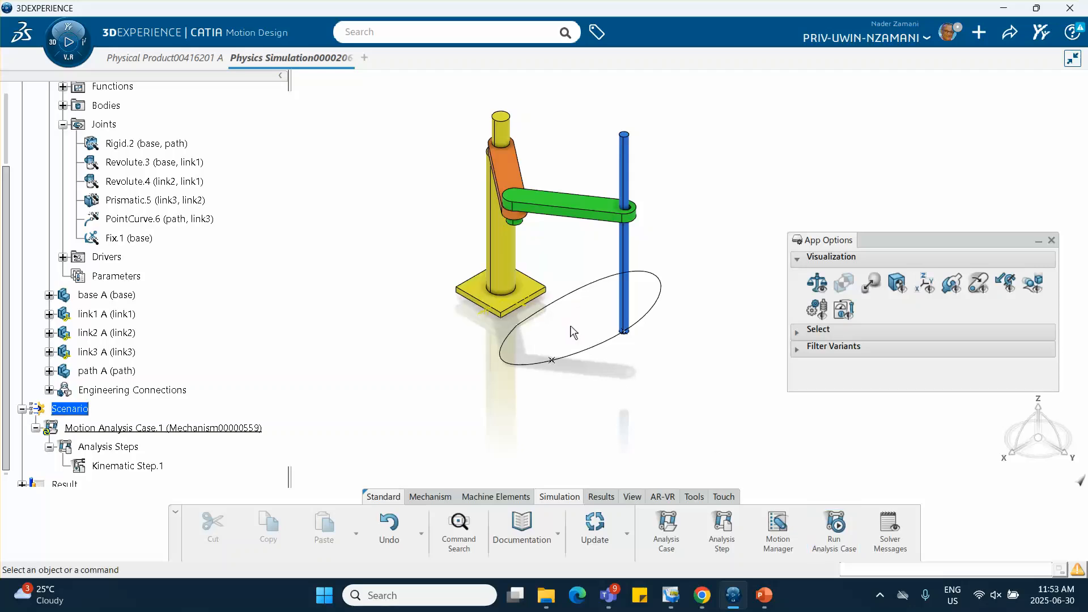
Expand the results down to Kinematic Step.1, play its animation and close the player
scroll(146, 376, down, 3)
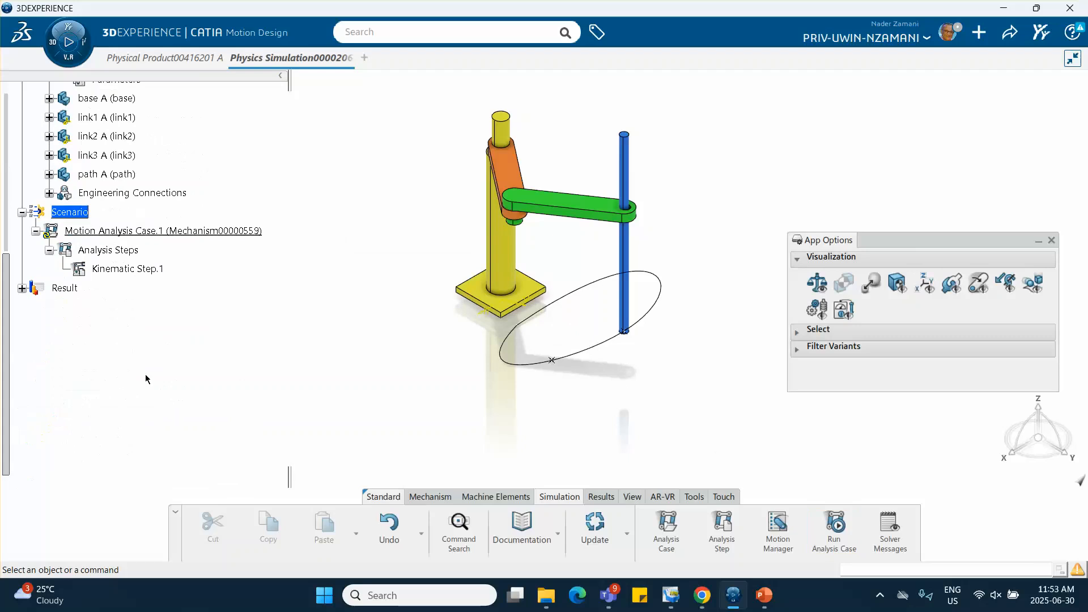
click(22, 288)
click(36, 307)
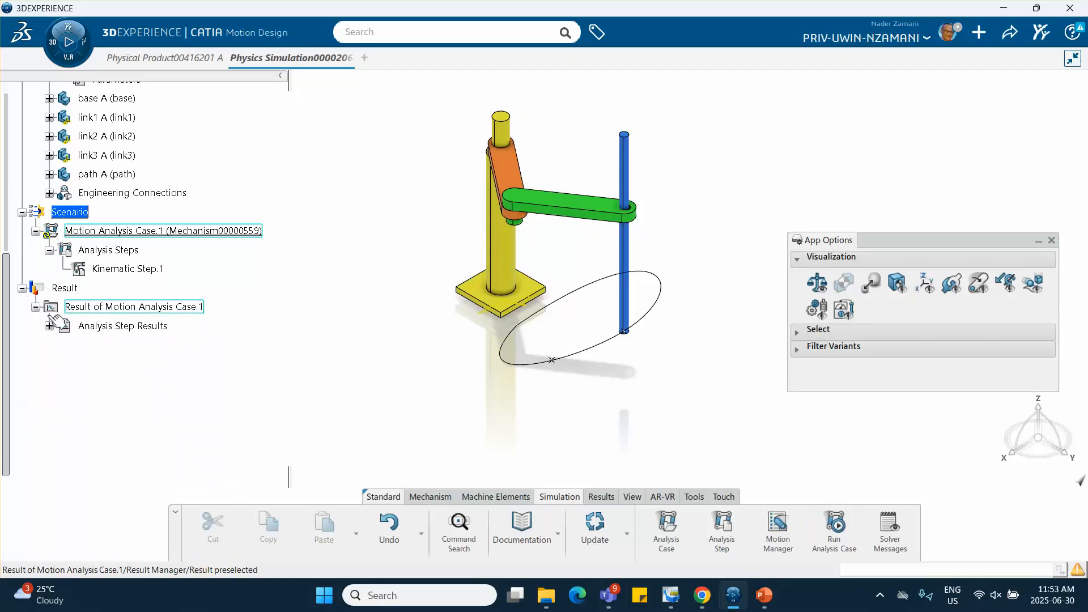
click(49, 325)
click(128, 344)
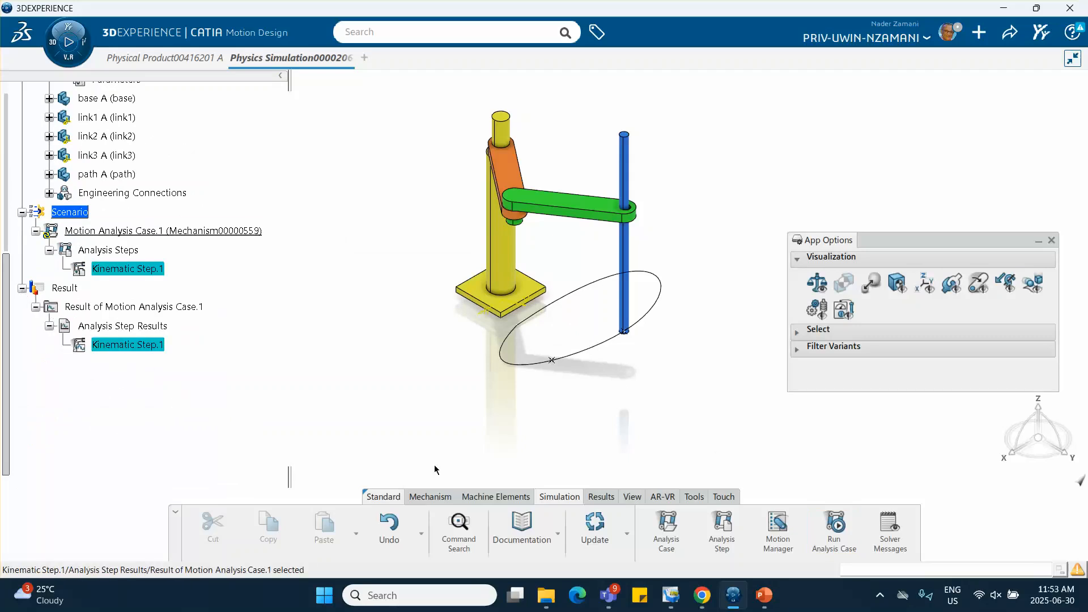
click(600, 498)
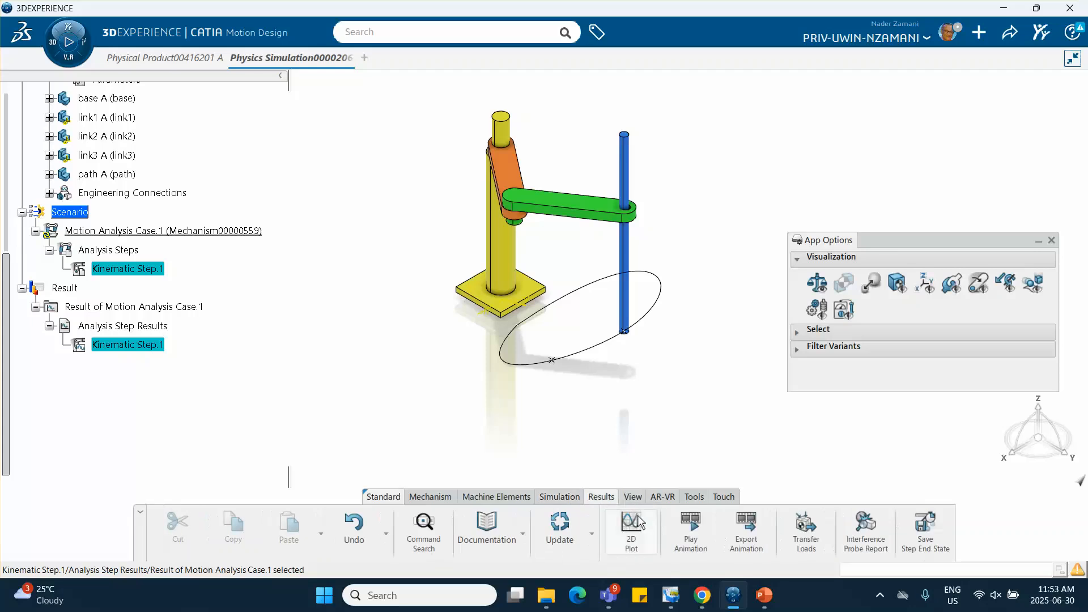
click(690, 530)
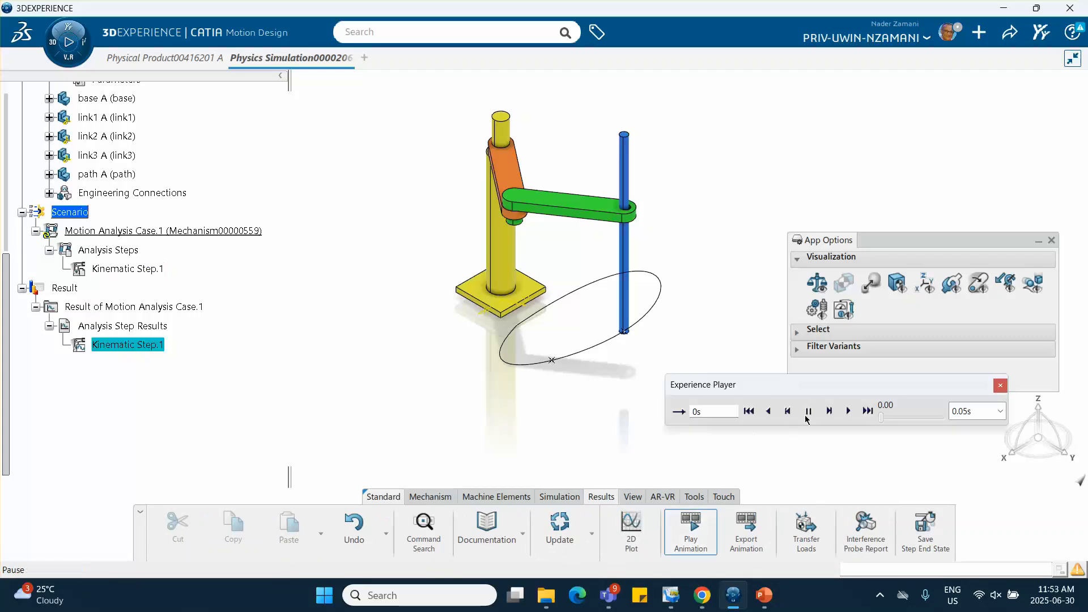
click(850, 412)
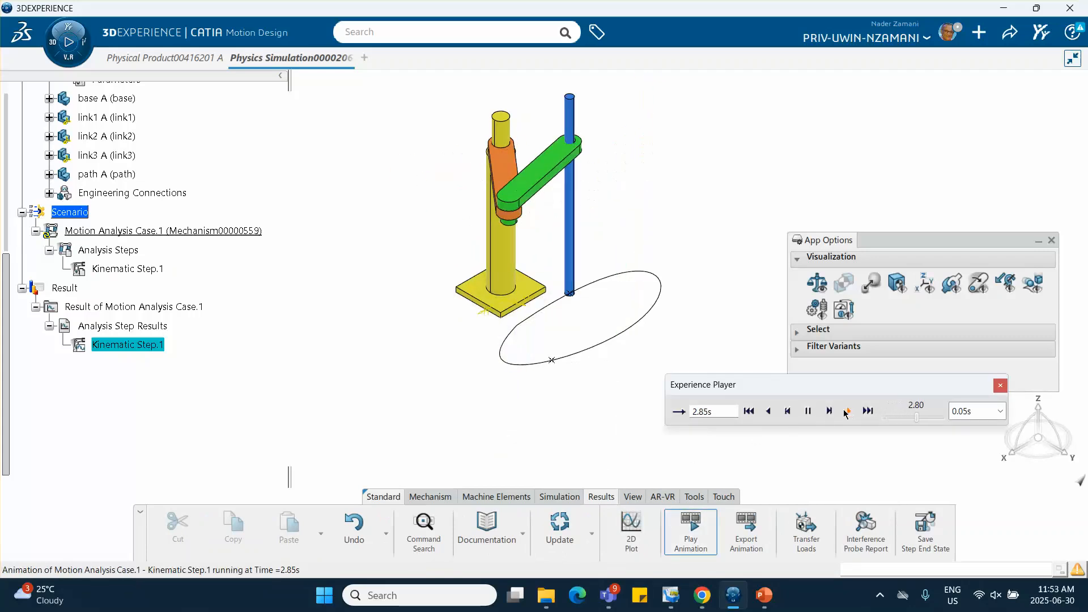
click(1001, 387)
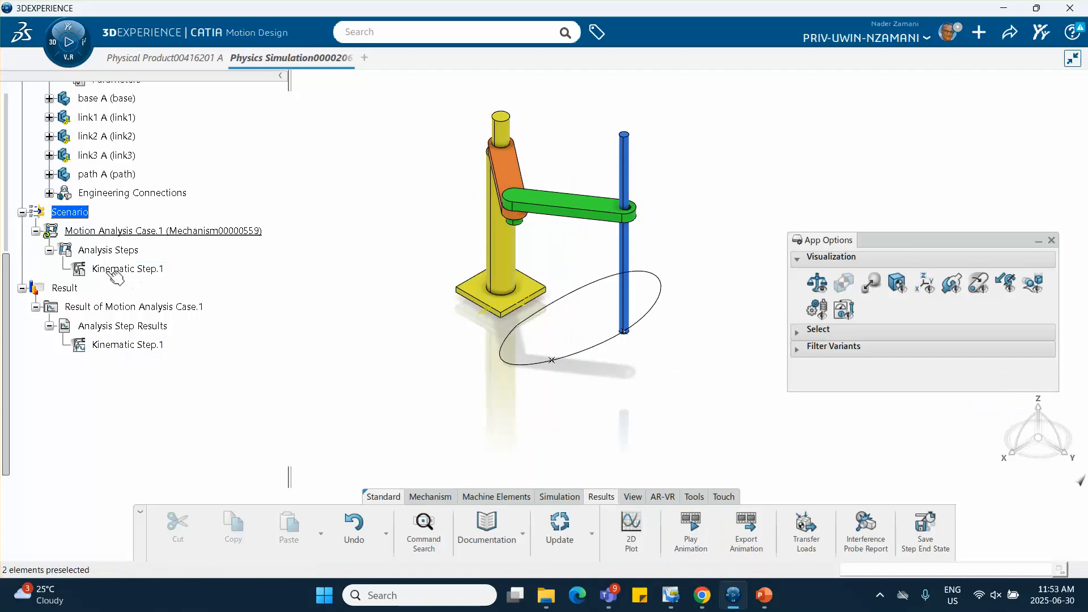
Edit the constant velocity function of Motion Driver.1 to 0.05 m_s and confirm the driver
scroll(142, 297, up, 3)
scroll(142, 261, up, 3)
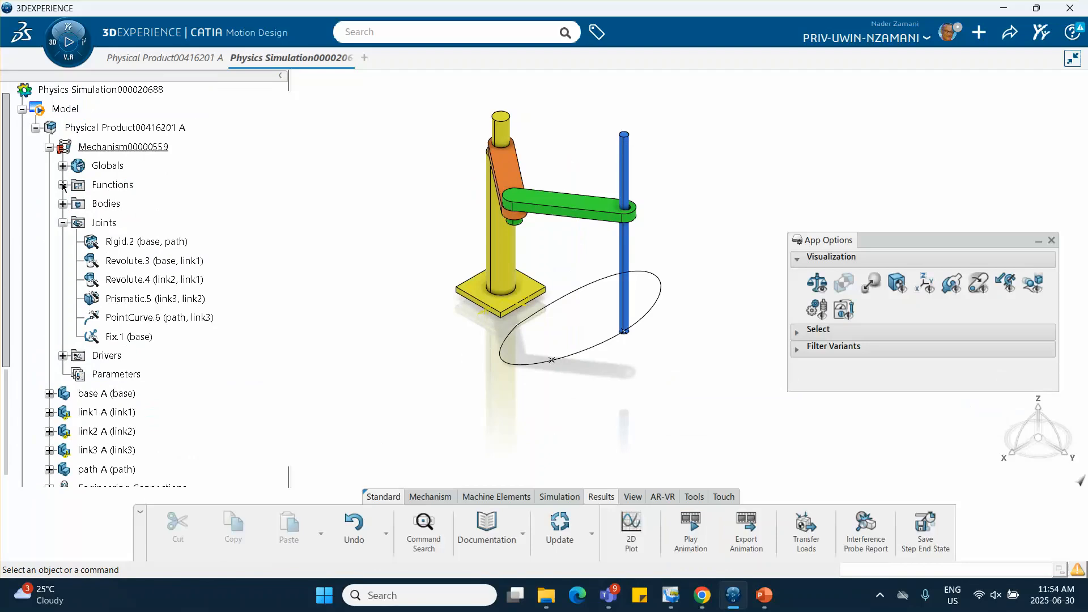
click(63, 356)
double_click(166, 375)
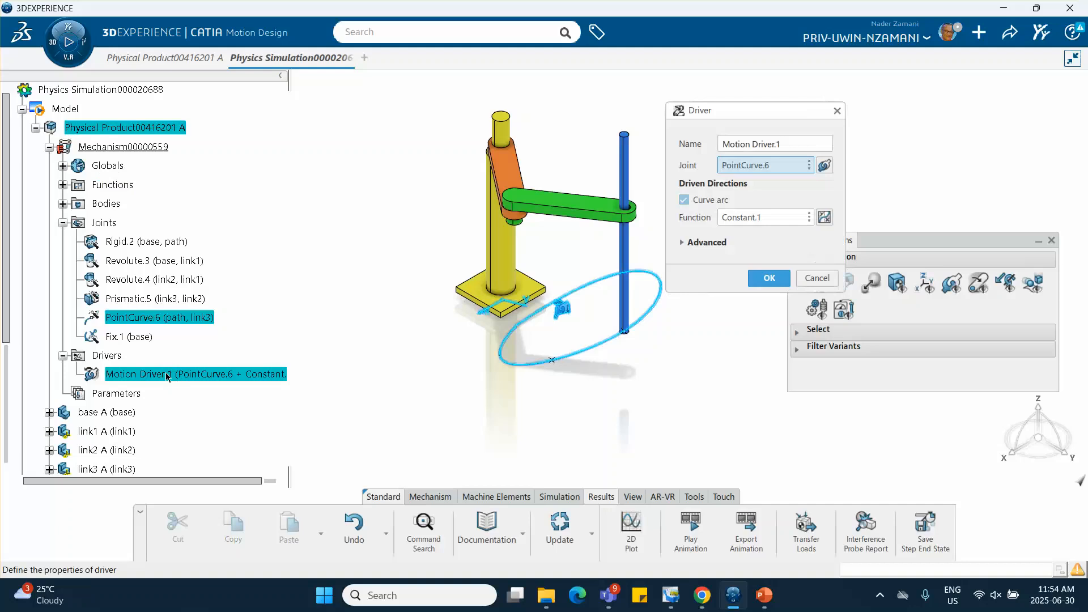
click(825, 217)
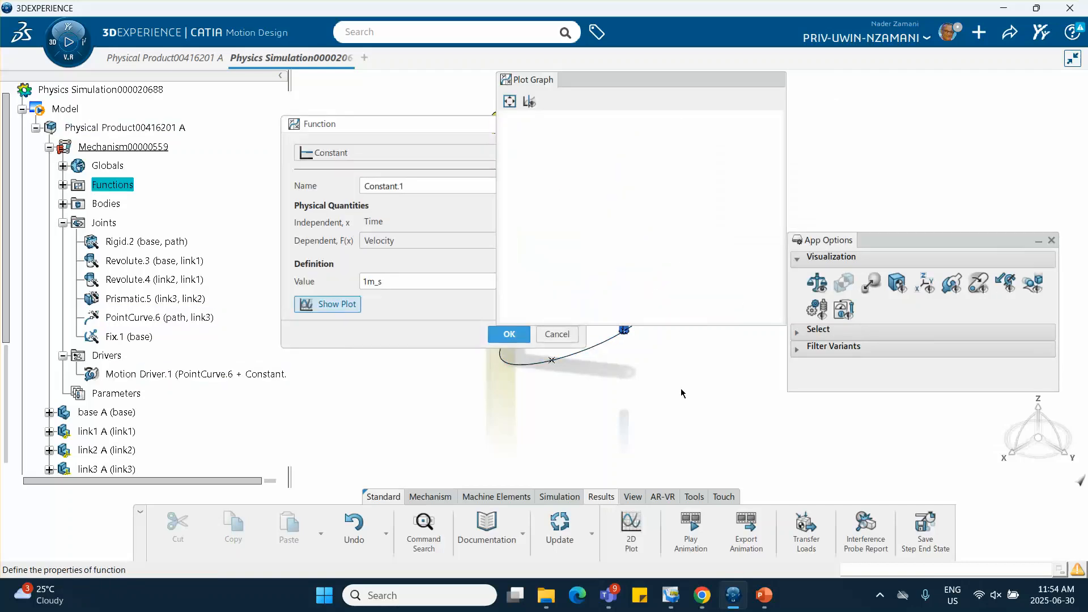
click(366, 282)
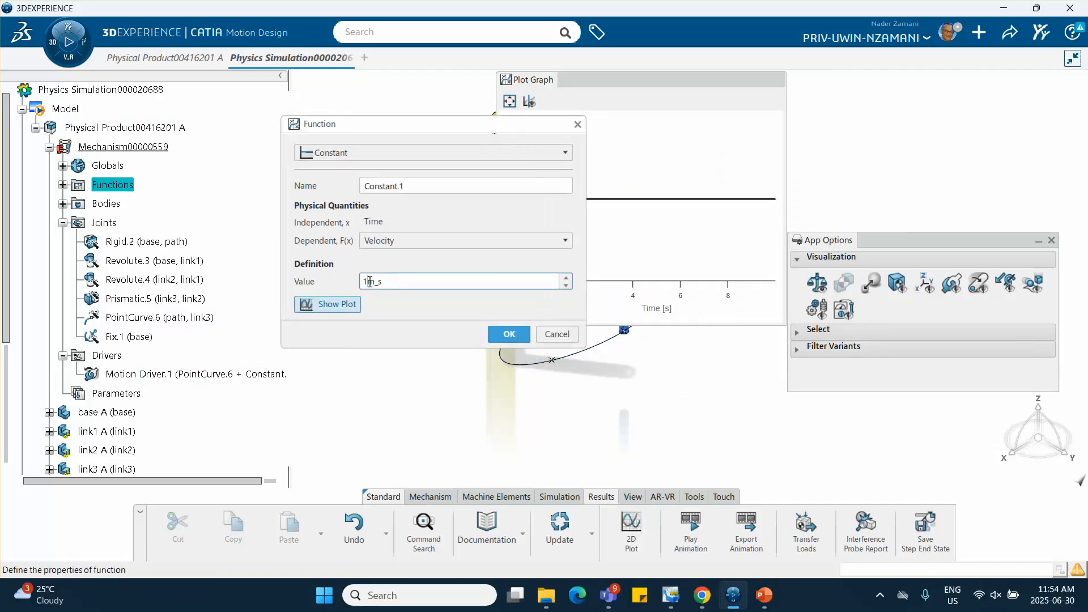
text(.05)
key(Delete)
click(509, 334)
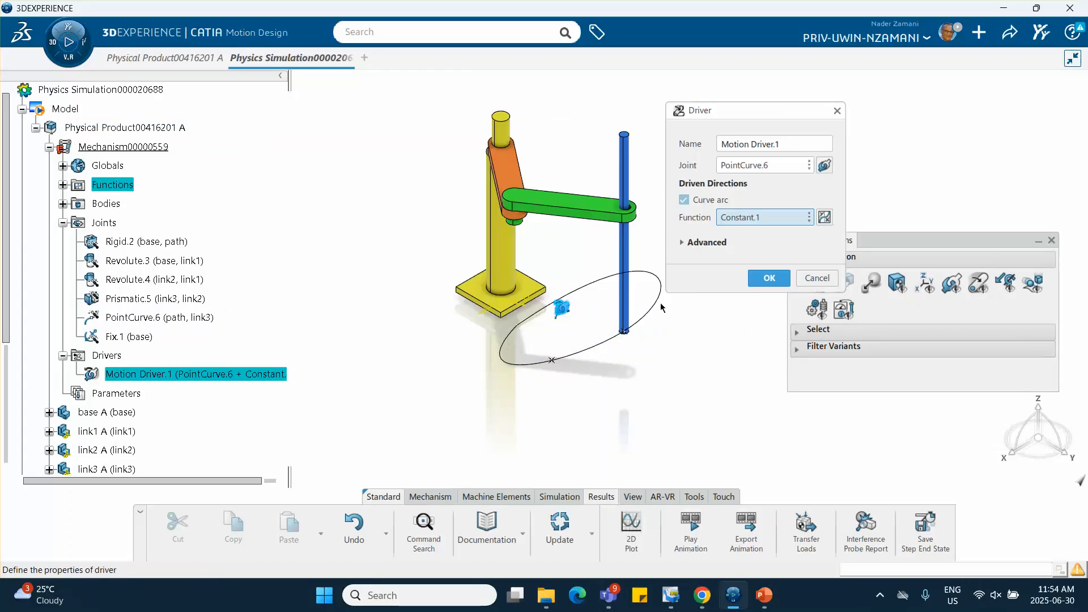
click(769, 278)
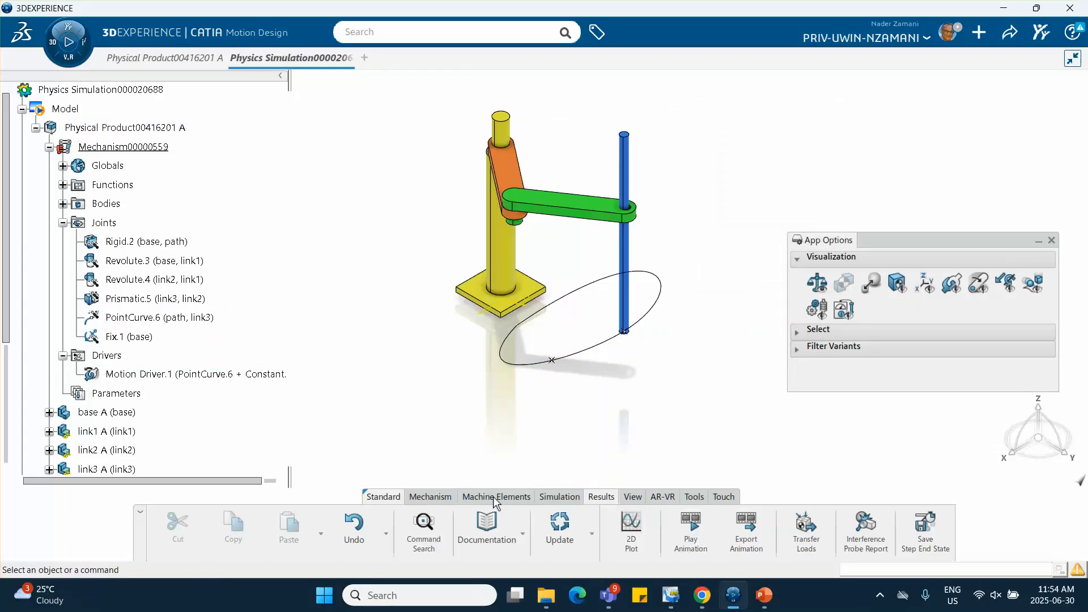
Run the motion analysis case with the slower driver velocity and close the computation report
click(559, 497)
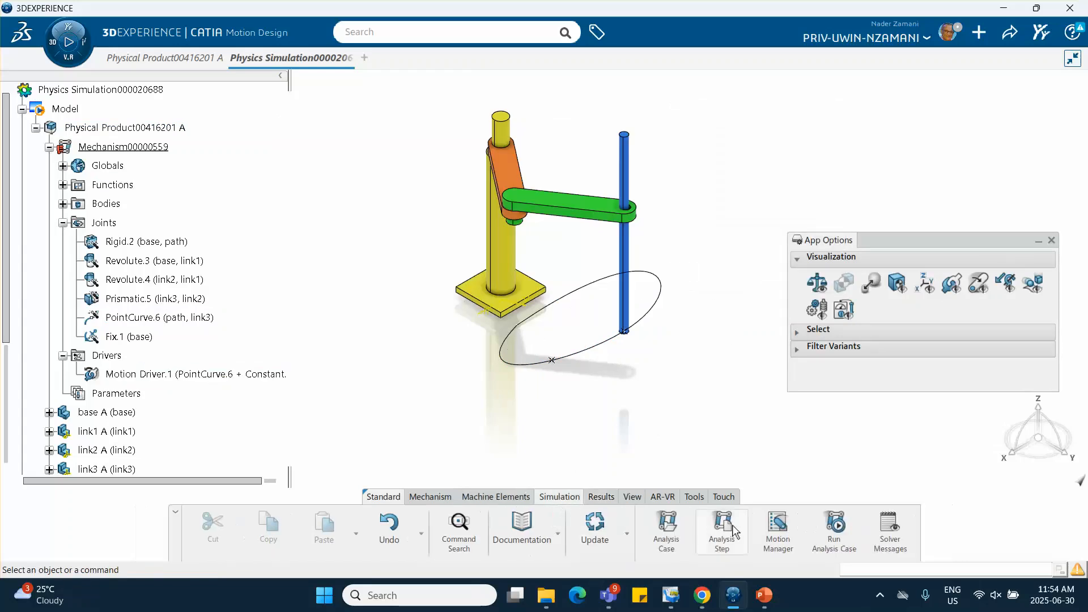
click(835, 528)
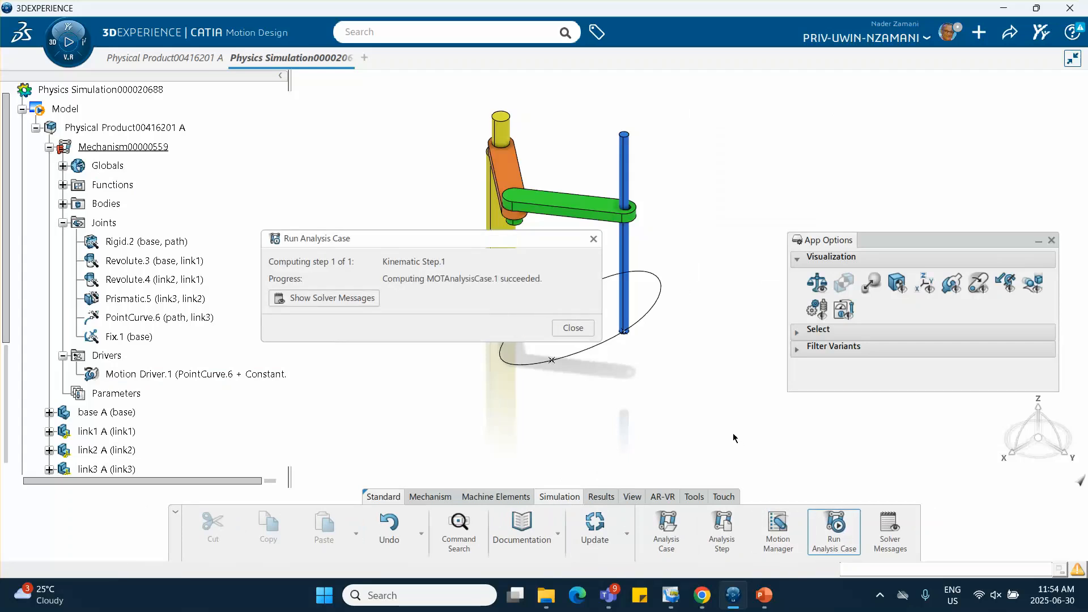
click(593, 239)
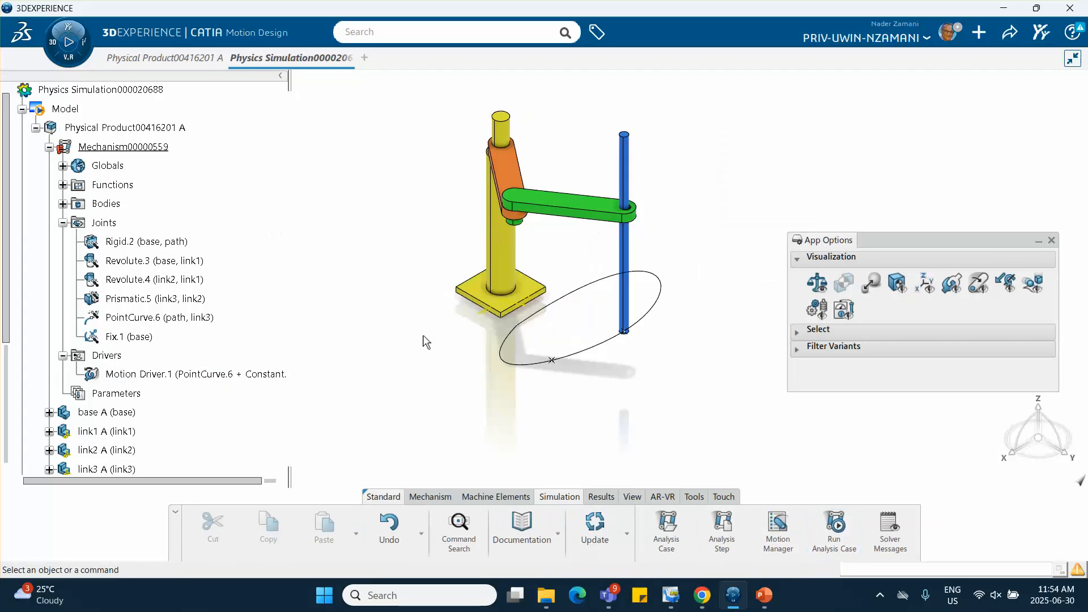
Play the animation of the Kinematic Step.1 result and close the player
scroll(219, 340, down, 7)
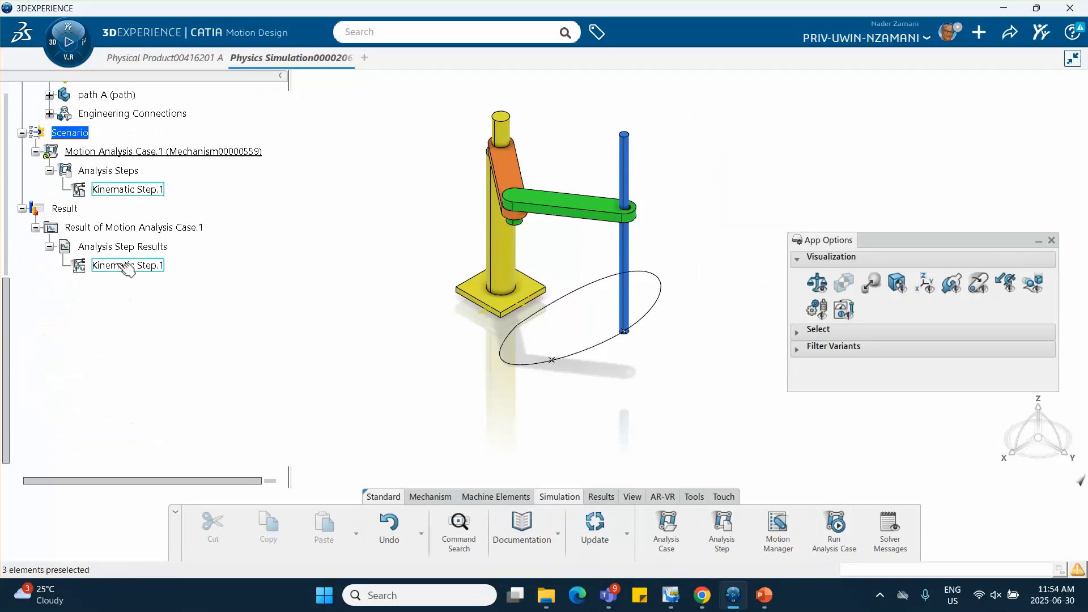
double_click(129, 267)
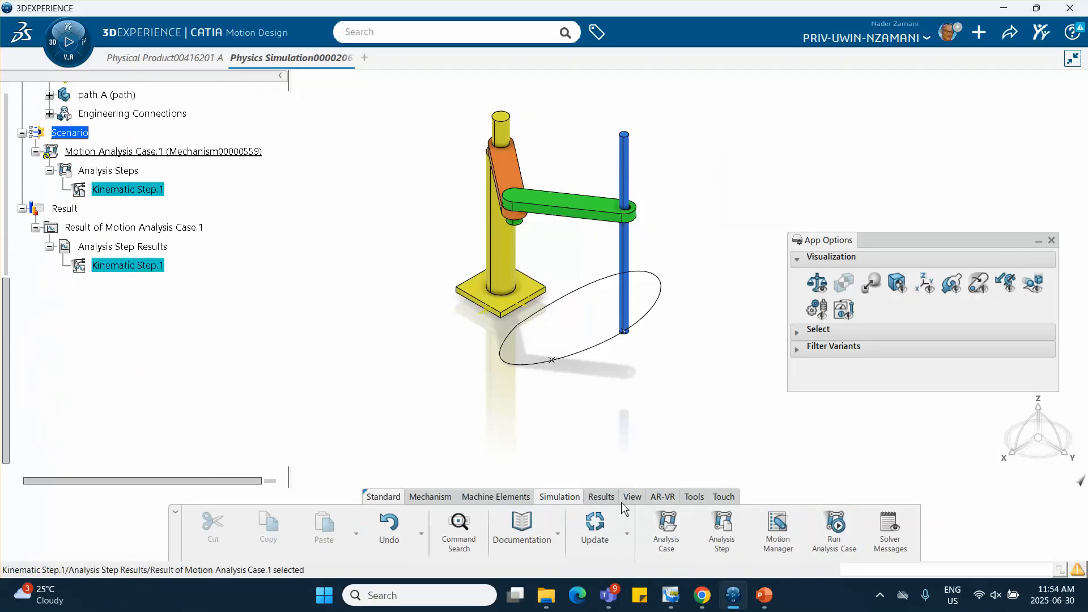
click(605, 499)
click(690, 530)
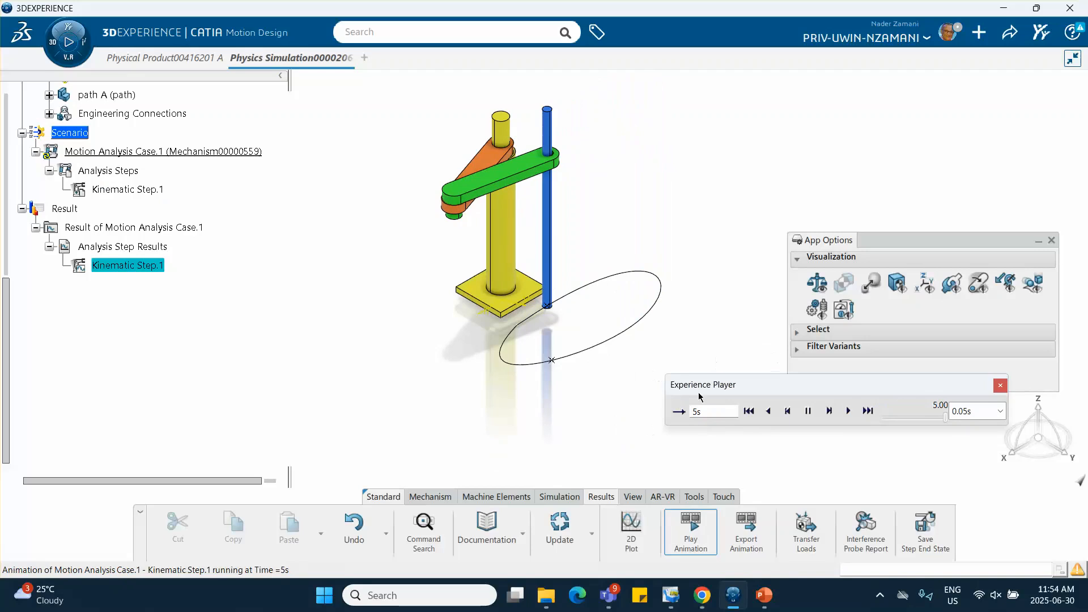
click(1000, 386)
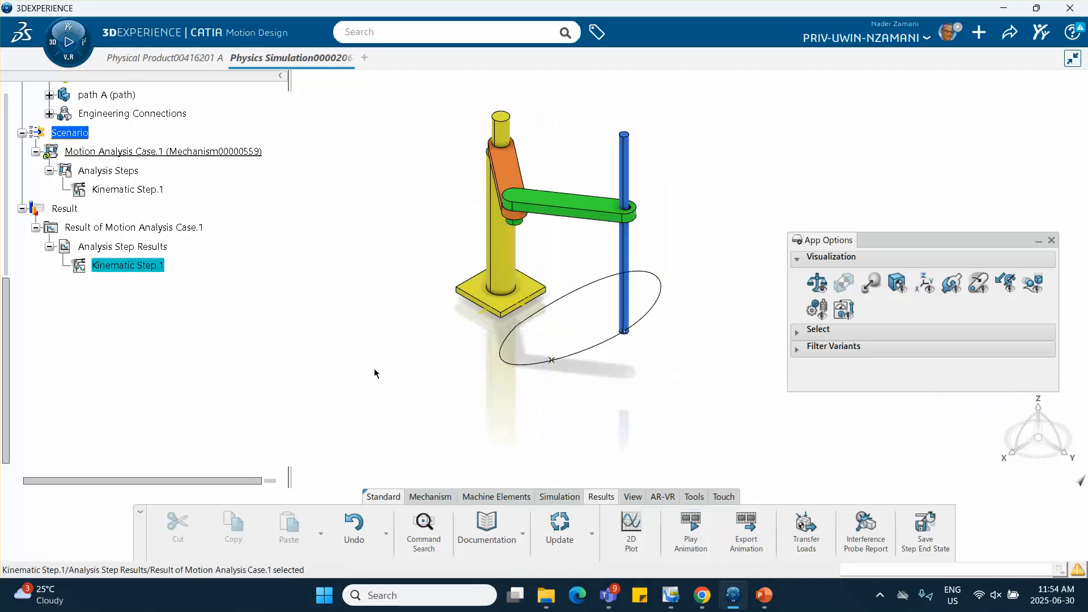
Set the simulation duration of the Kinematic Step.1 analysis step to 20 s
click(129, 189)
double_click(130, 189)
double_click(525, 235)
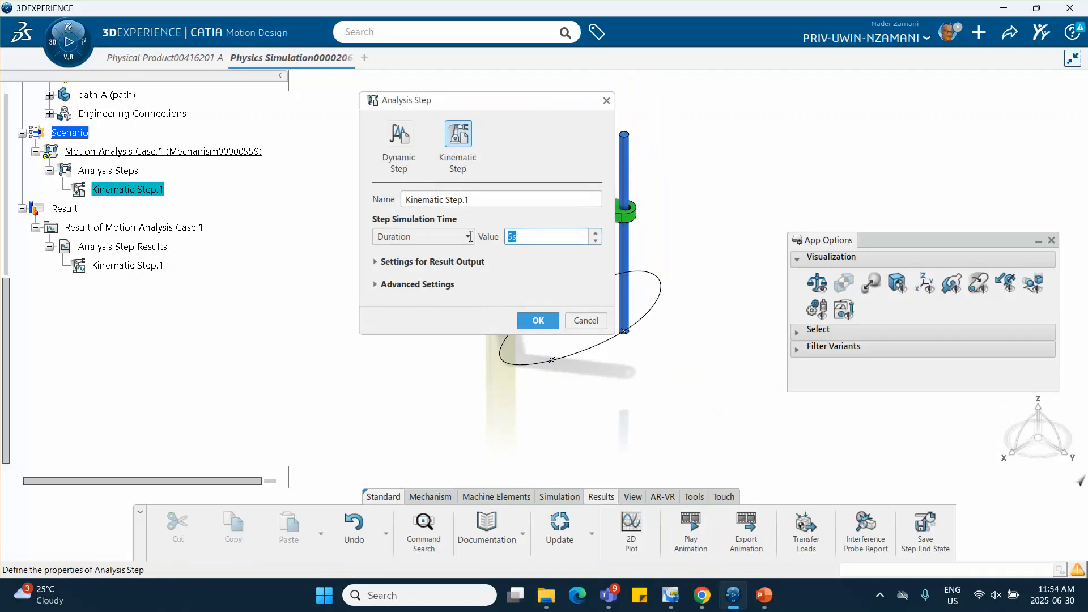
text(10)
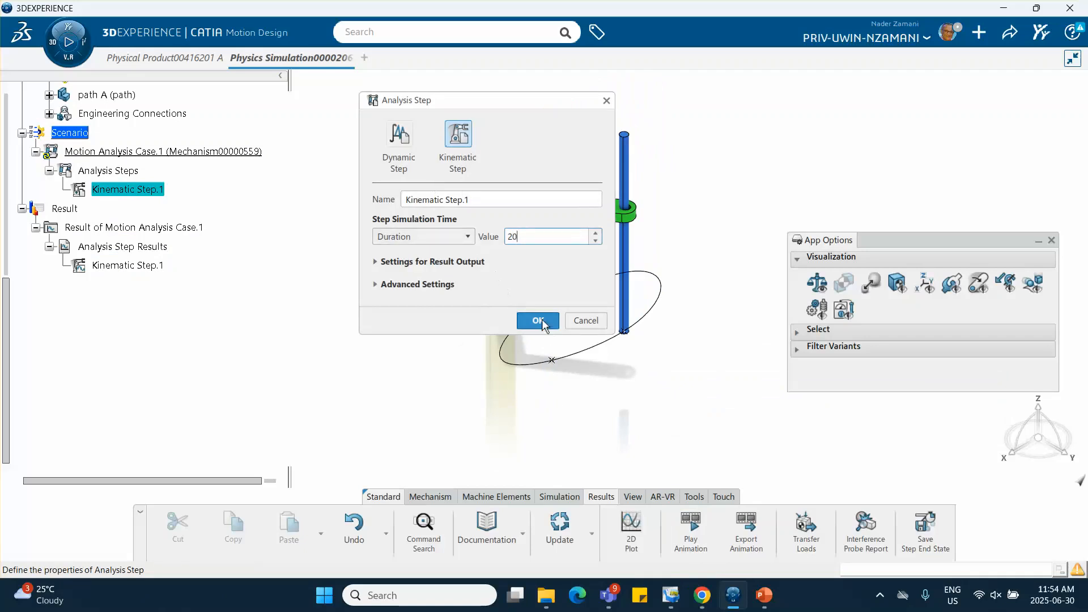
click(538, 320)
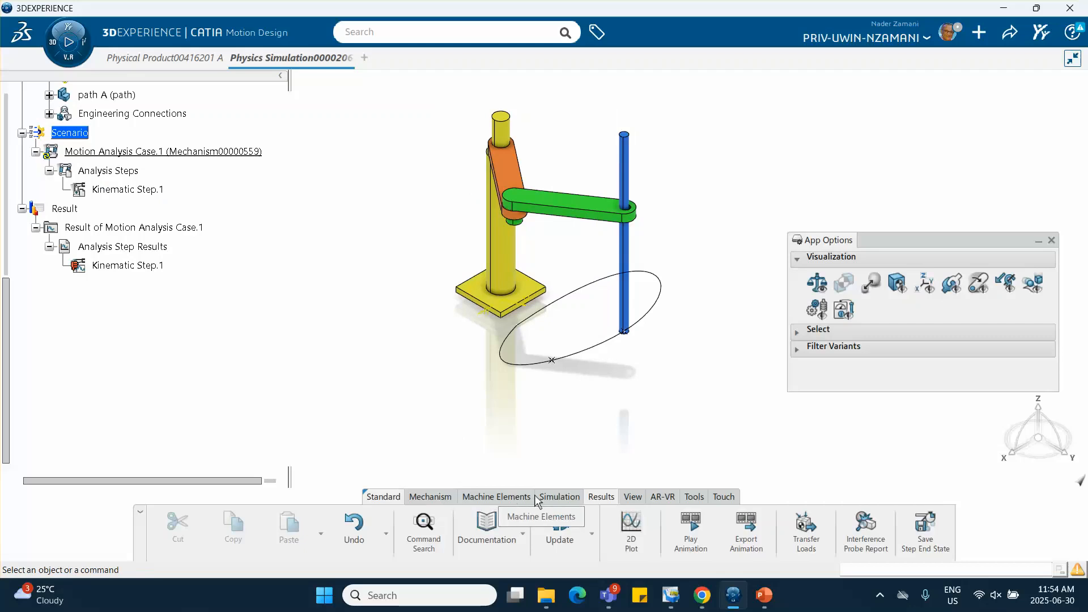
Rerun the motion analysis case with the extended duration and close the computation report
click(555, 499)
click(833, 526)
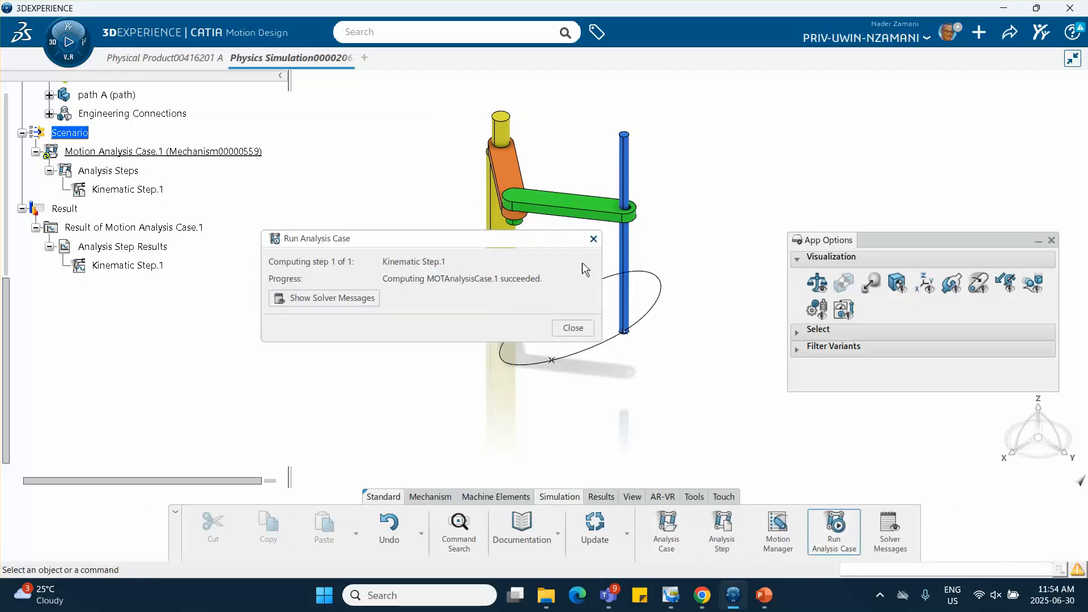
click(594, 239)
Play the 20 s animation of the Kinematic Step.1 result from the start
click(125, 266)
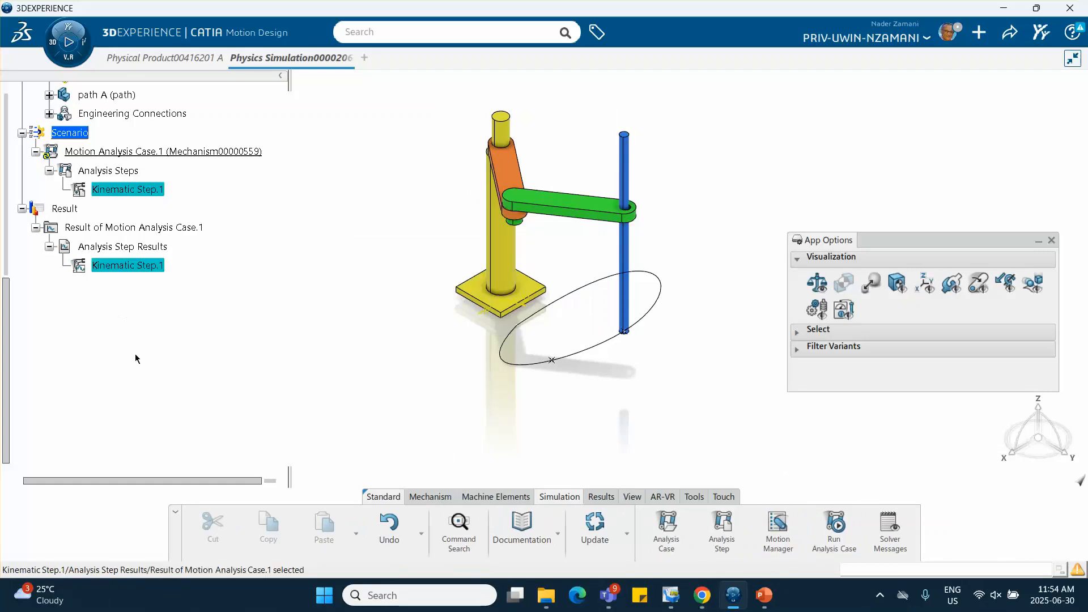
click(602, 497)
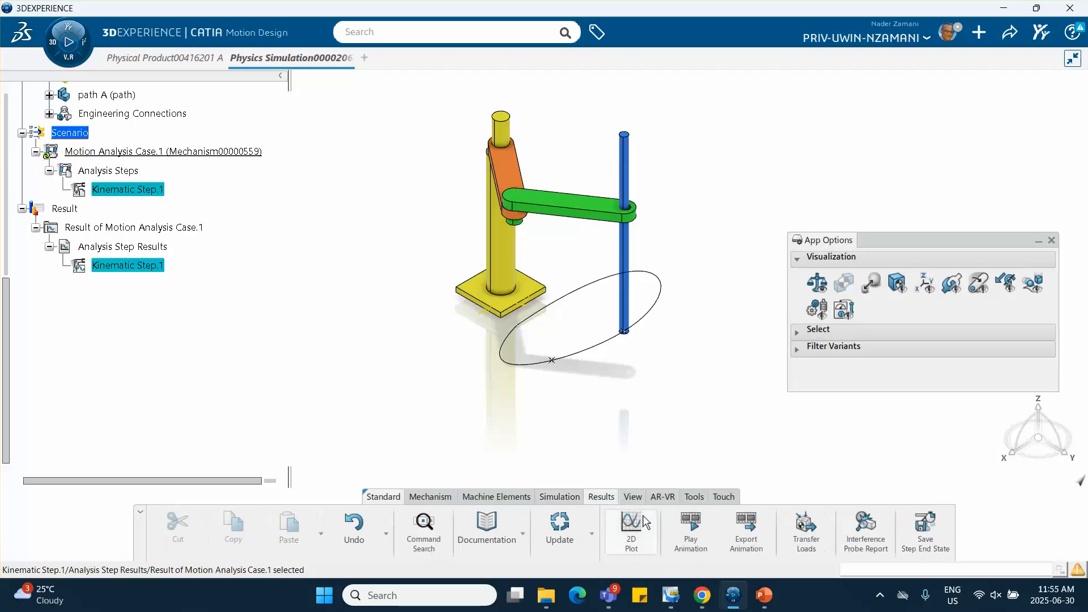
click(691, 530)
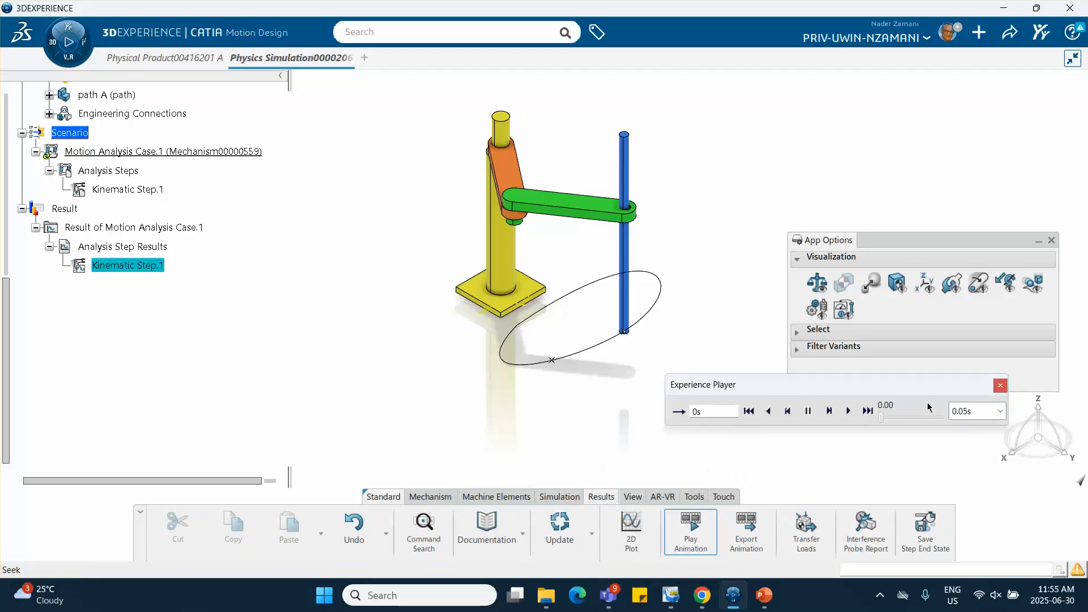
click(849, 410)
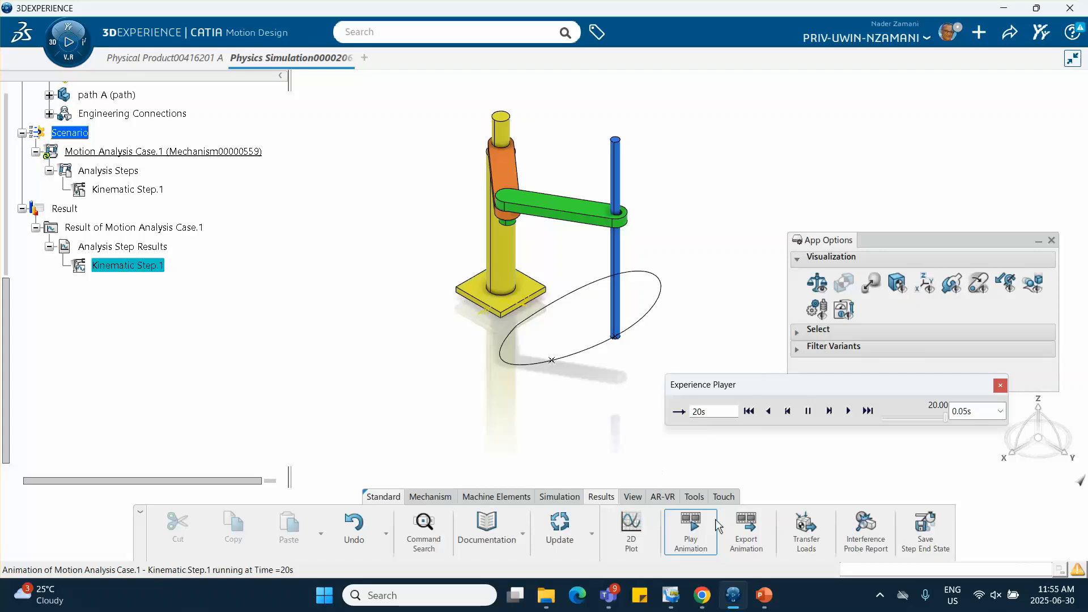
click(879, 595)
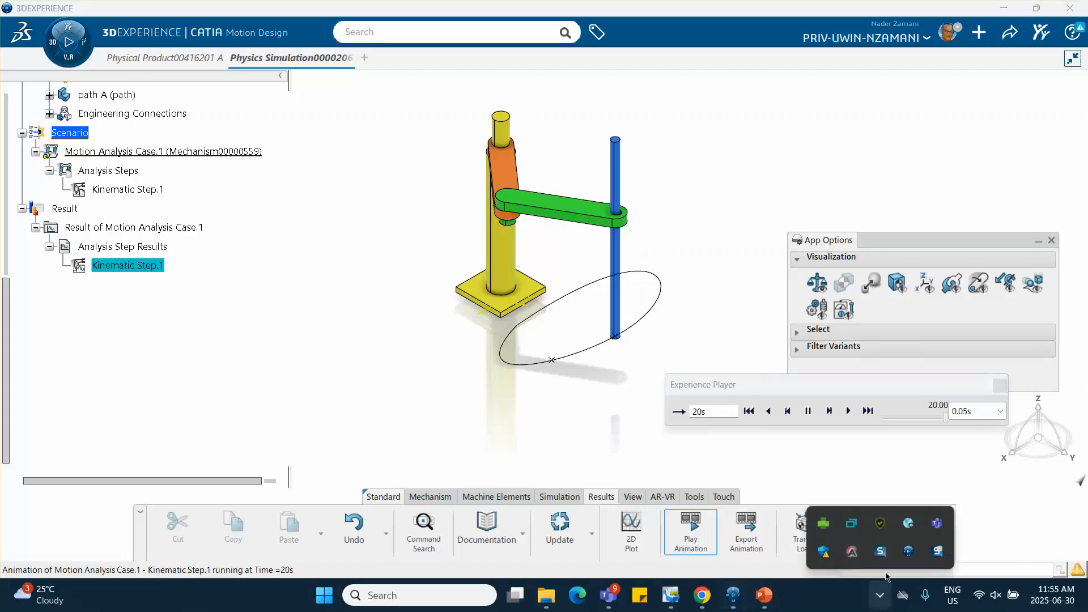